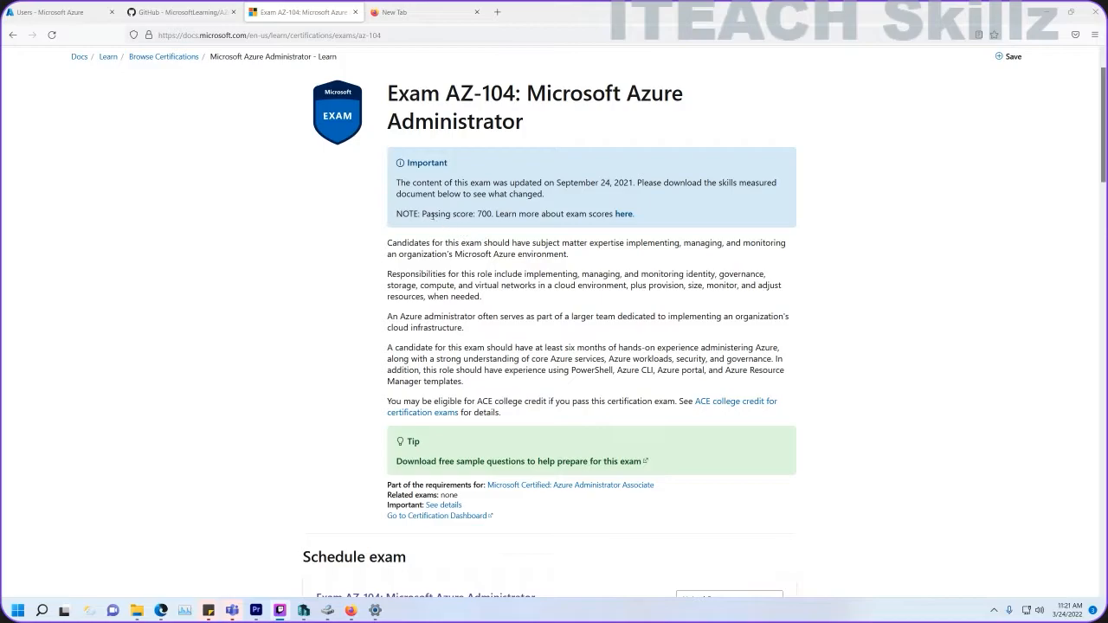
# Scroll the AZ-104 exam page to Skills measured and underline Manage Azure identities and governance.
pyautogui.moveTo(425, 215); pyautogui.dragTo(499, 214)
pyautogui.scroll(-2, 487, 276)
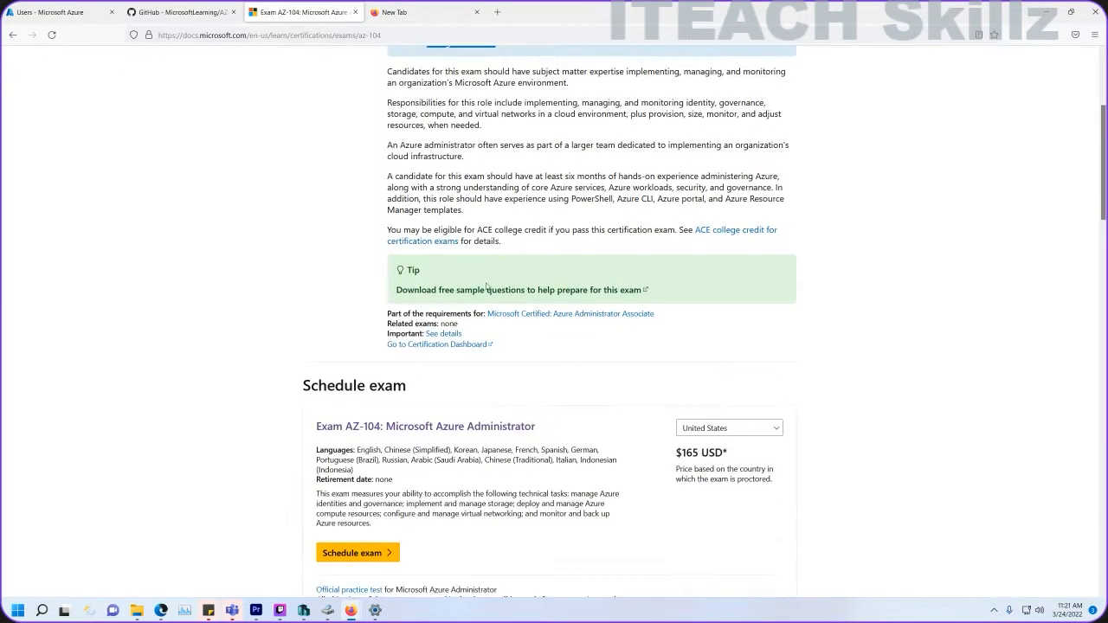
pyautogui.scroll(-4, 486, 276)
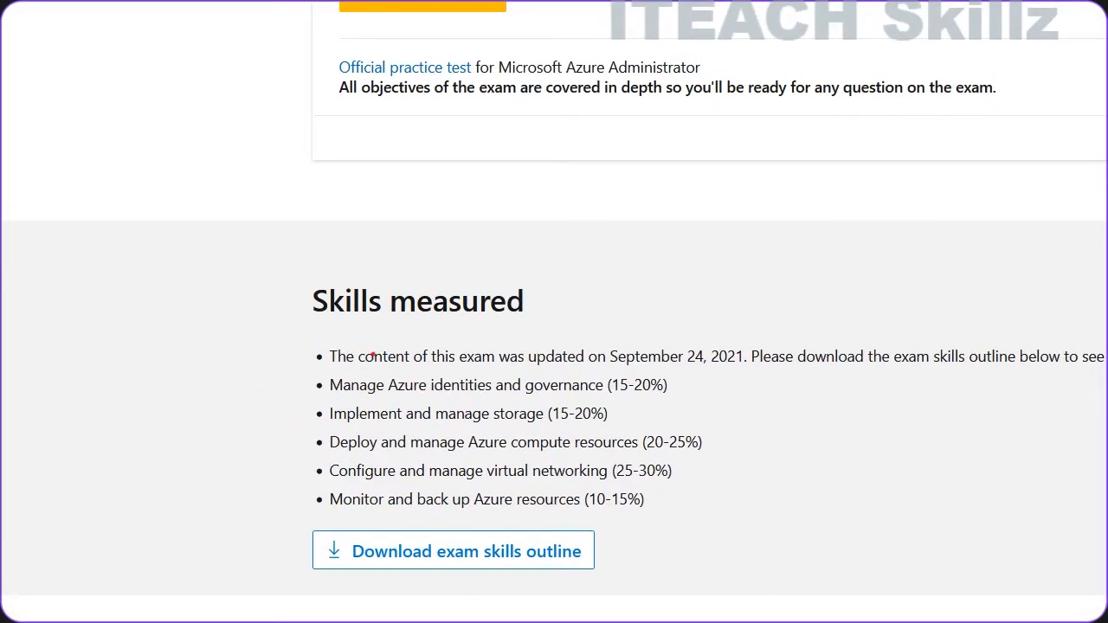
pyautogui.moveTo(296, 389)
pyautogui.mouseDown()
pyautogui.moveTo(322, 390)
pyautogui.moveTo(321, 498)
pyautogui.mouseUp()
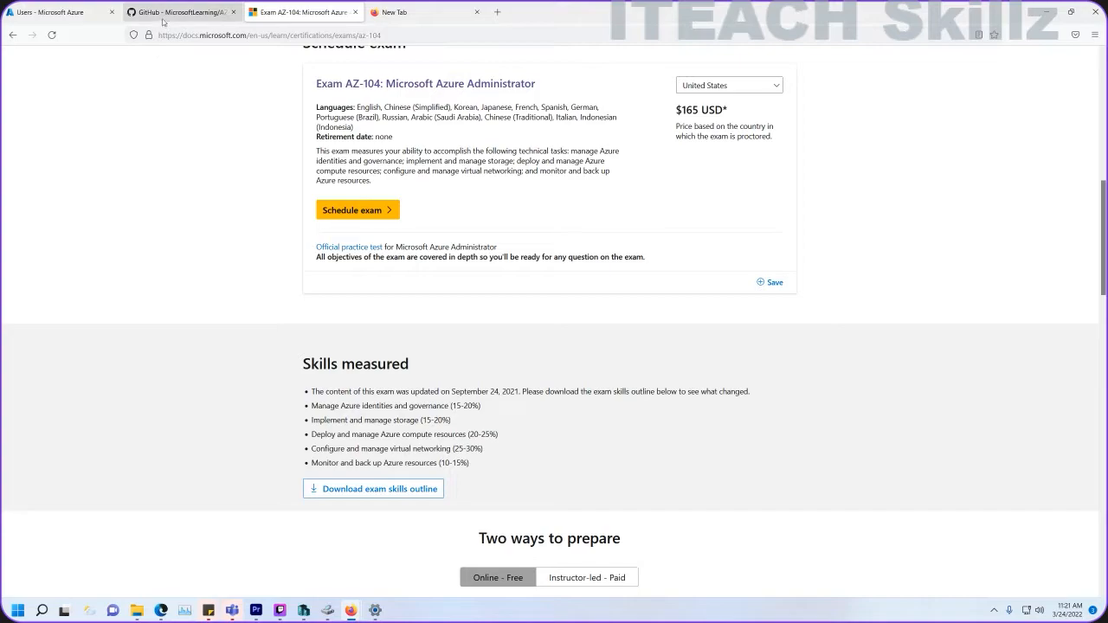
pyautogui.click(163, 17)
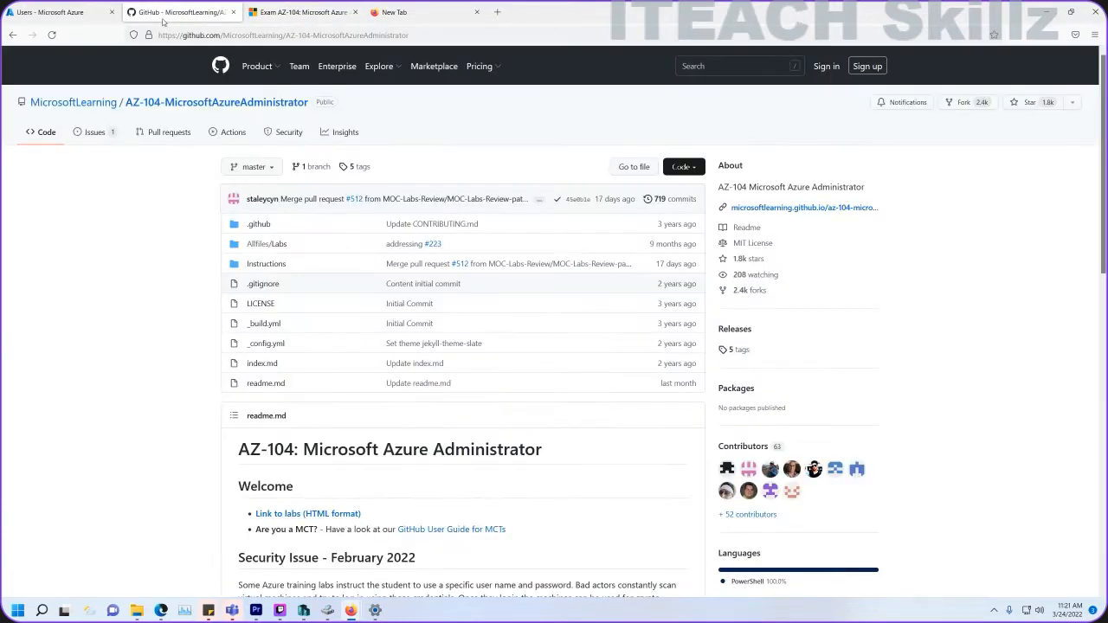
# From Google's AZ-104 GitHub result, browse Instructions > Labs and open LAB_01-Manage_Azure_AD_Identities.md.
pyautogui.click(12, 35)
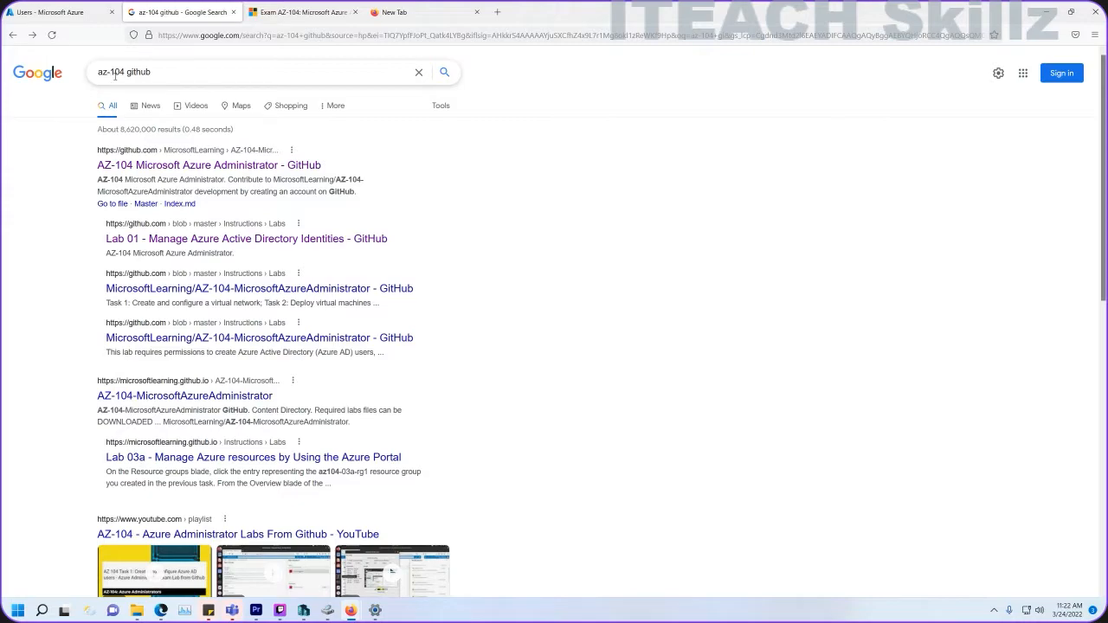
pyautogui.click(136, 165)
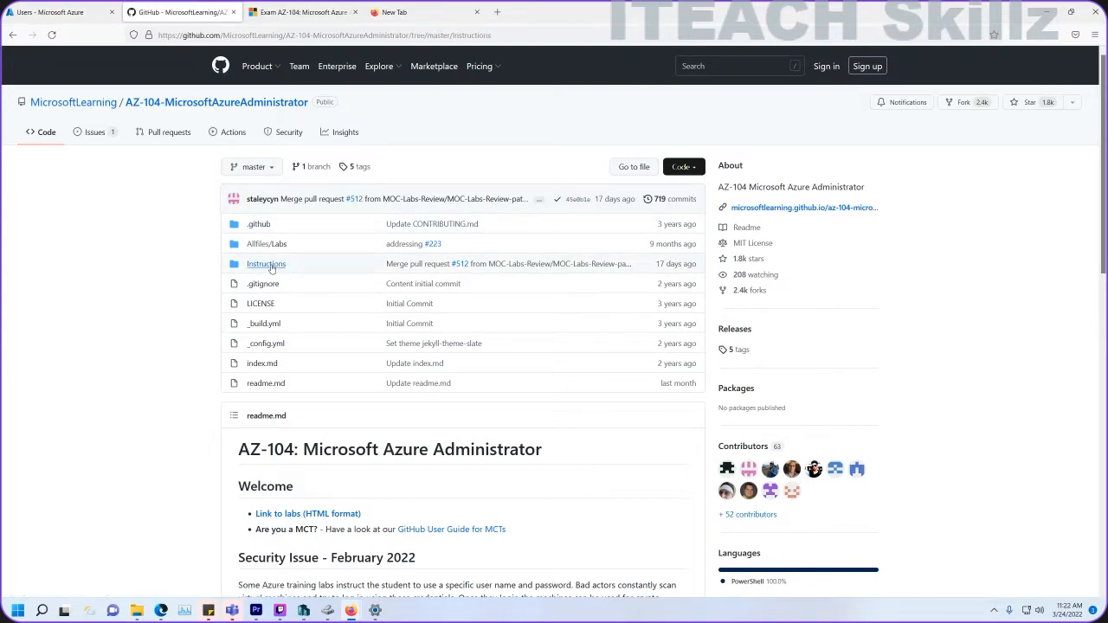
pyautogui.click(266, 264)
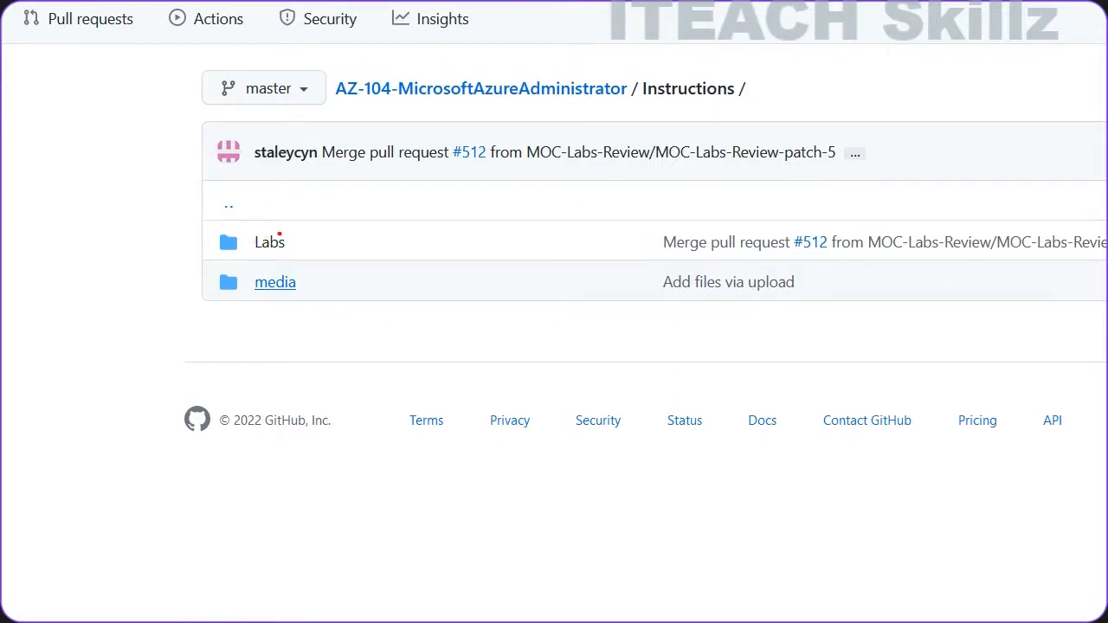
pyautogui.moveTo(270, 244); pyautogui.dragTo(317, 250)
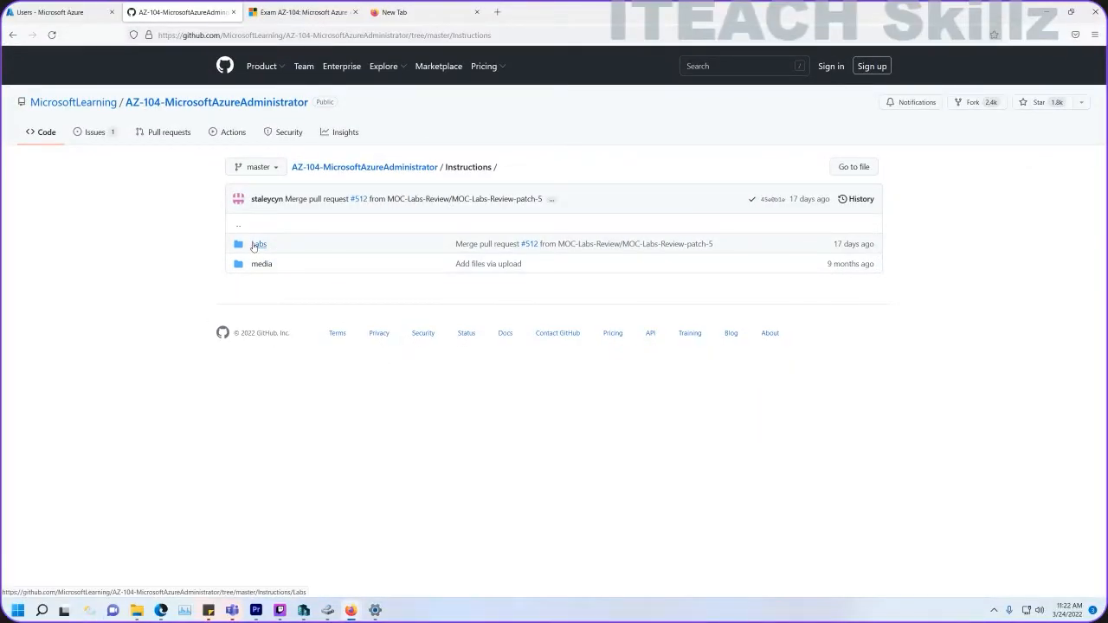
pyautogui.click(255, 245)
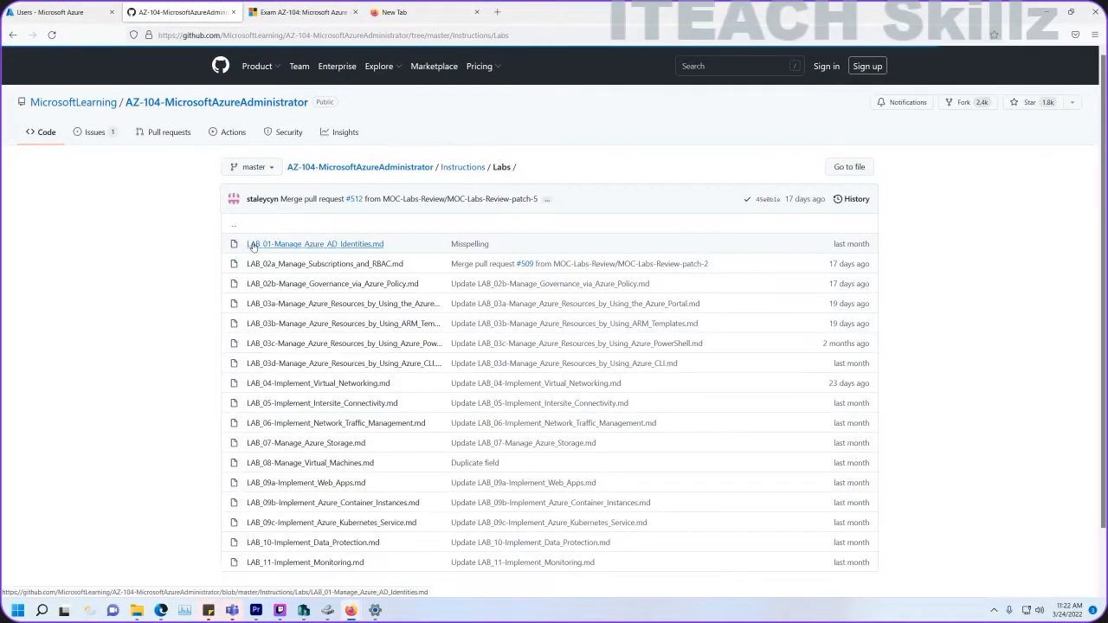
pyautogui.click(300, 247)
# Underline the lab's four task objectives, then scroll past the architecture diagram to Exercise 1 Task 1.
pyautogui.scroll(-4, 330, 289)
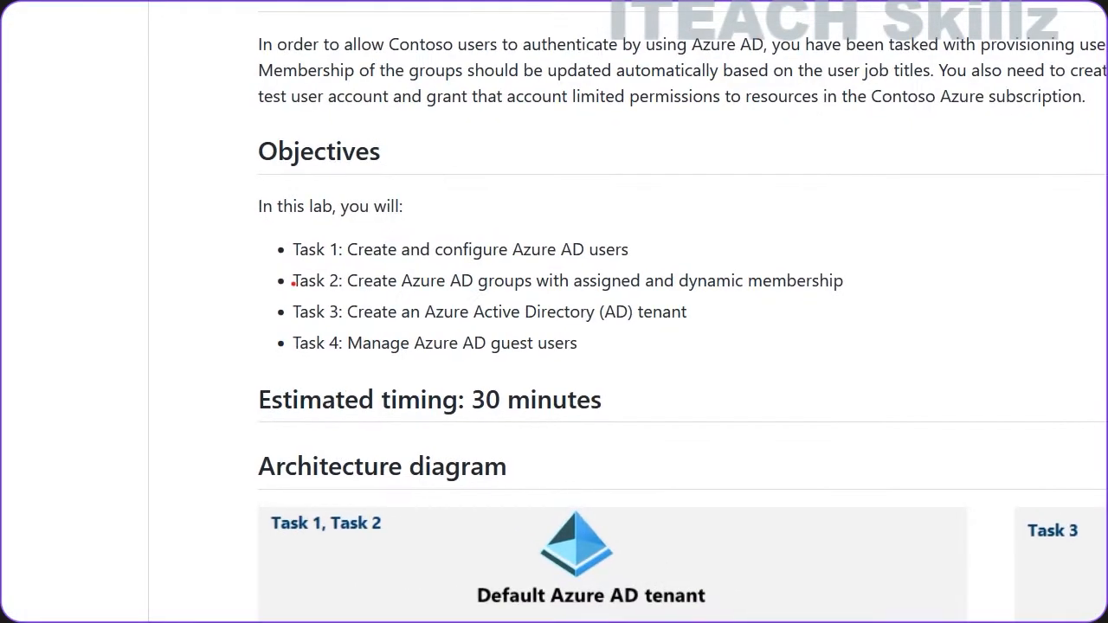
pyautogui.moveTo(266, 249); pyautogui.dragTo(292, 252)
pyautogui.moveTo(264, 283); pyautogui.dragTo(312, 296)
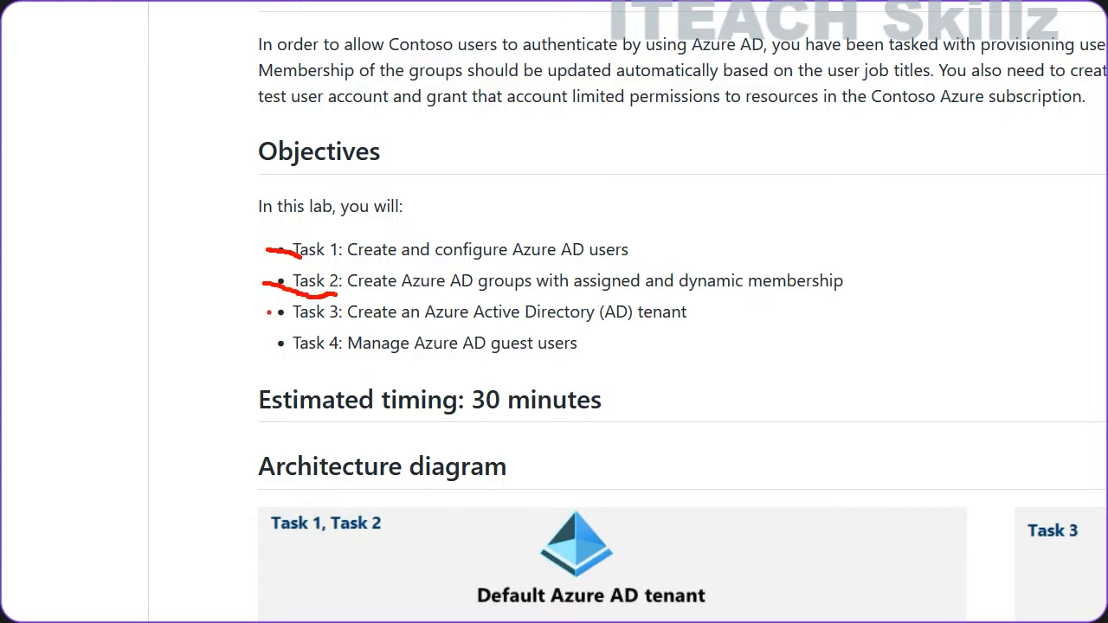
pyautogui.moveTo(268, 312); pyautogui.dragTo(316, 317)
pyautogui.moveTo(271, 345); pyautogui.dragTo(303, 344)
pyautogui.press('Escape')
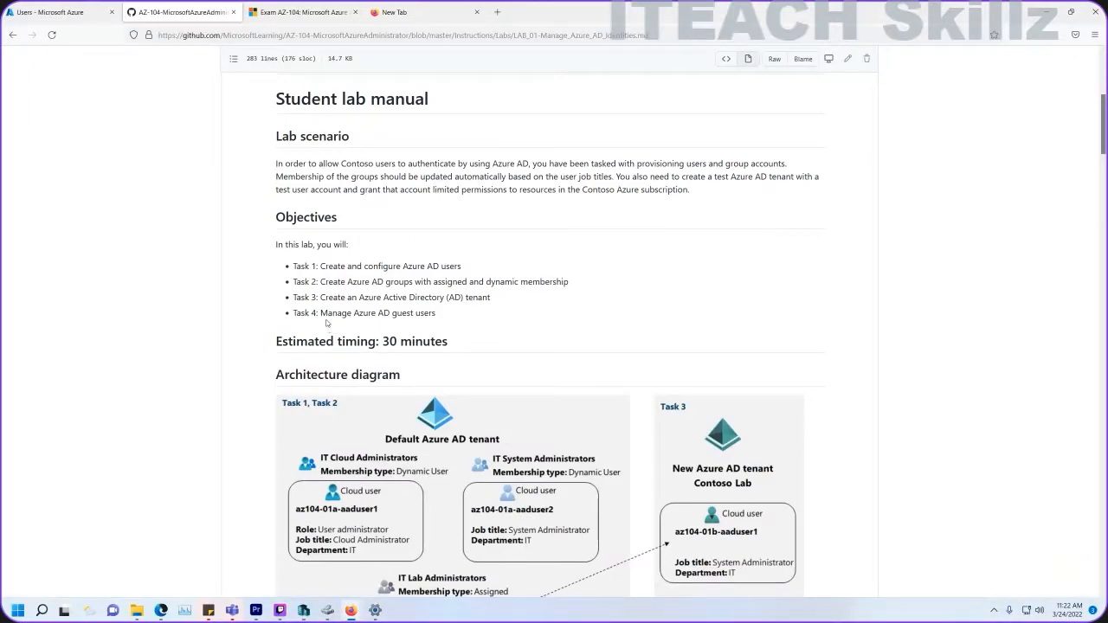
pyautogui.scroll(-3, 354, 325)
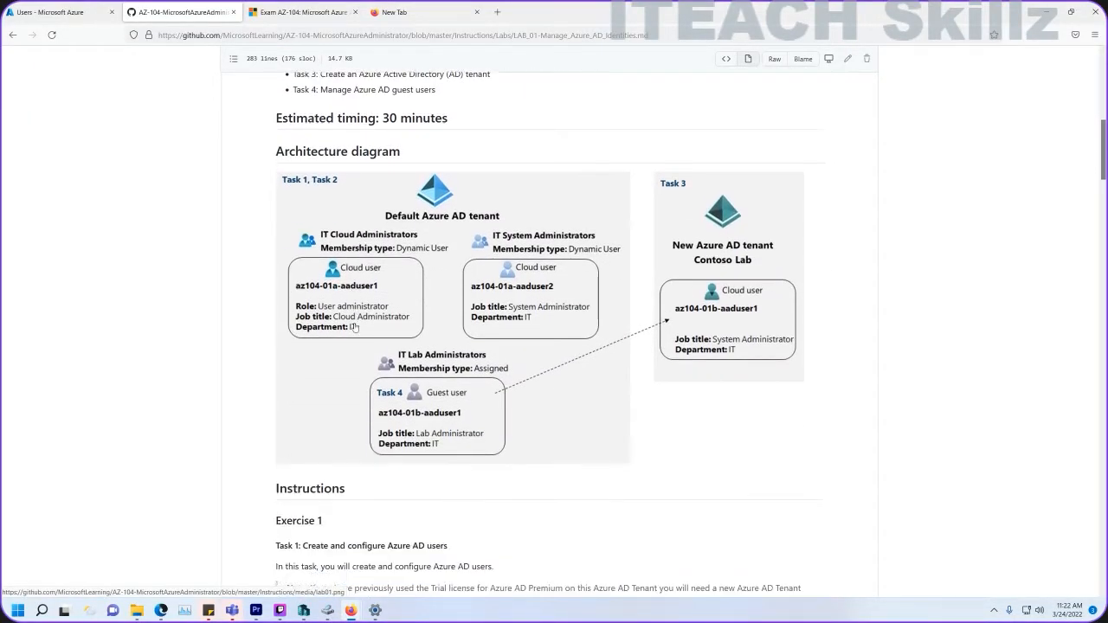
pyautogui.scroll(-4, 355, 327)
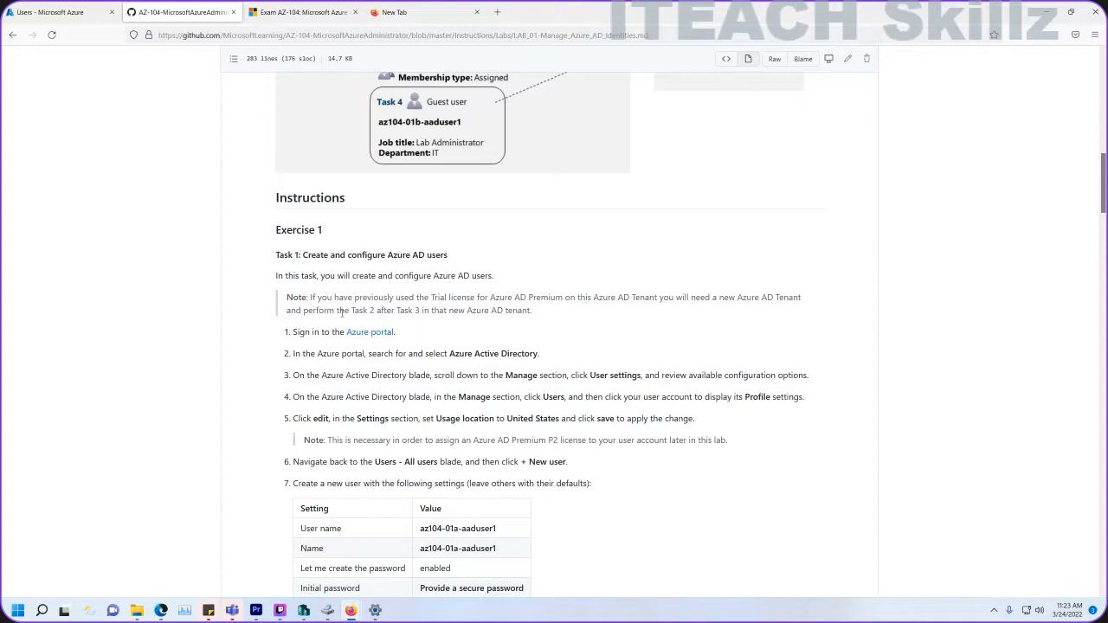
pyautogui.scroll(-1, 344, 315)
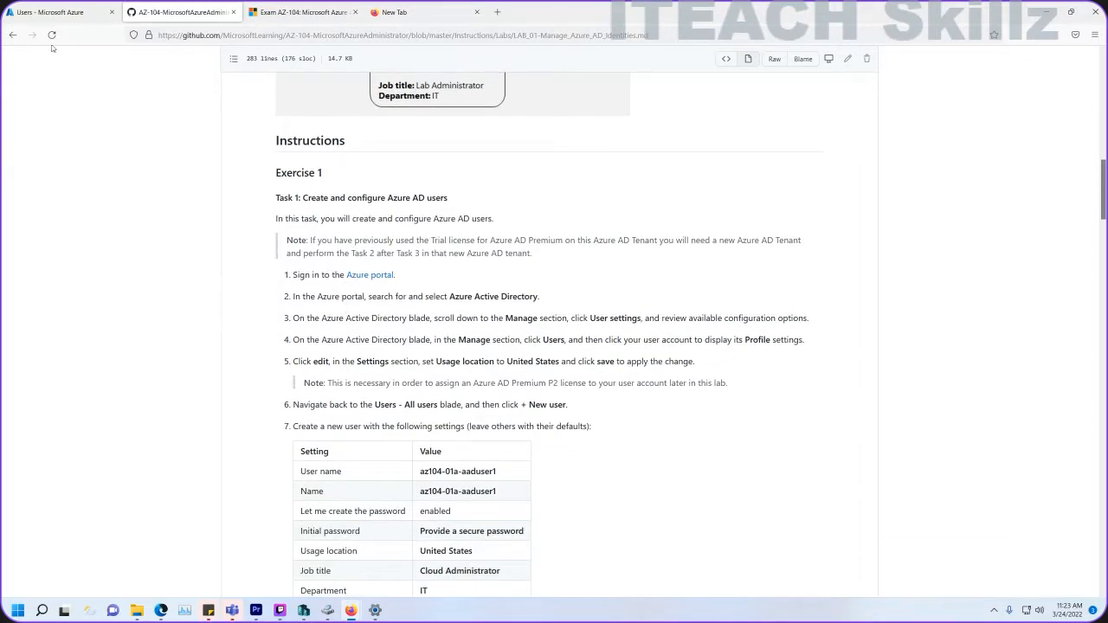
# Find Azure Active Directory through the portal search and show its list of users.
pyautogui.click(52, 12)
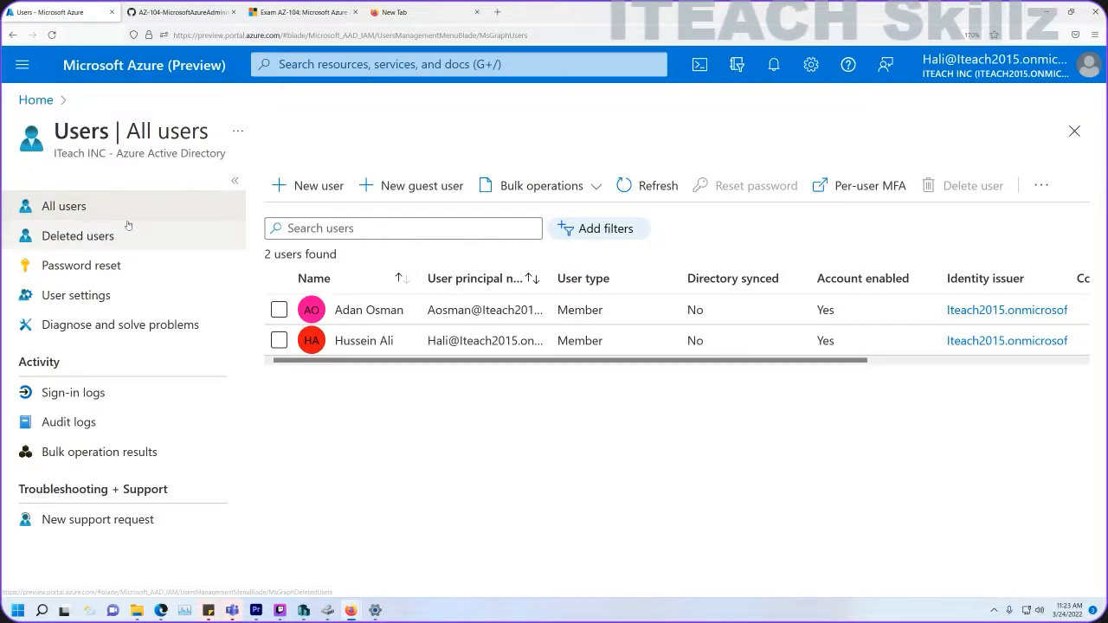
pyautogui.click(36, 101)
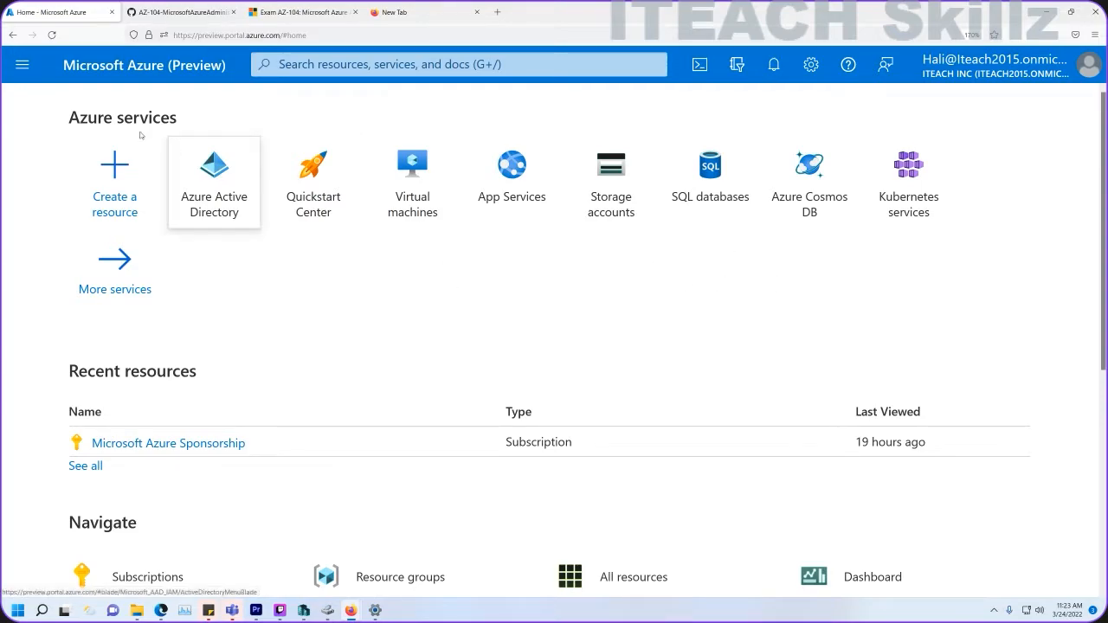
pyautogui.click(23, 64)
pyautogui.click(57, 128)
pyautogui.click(339, 70)
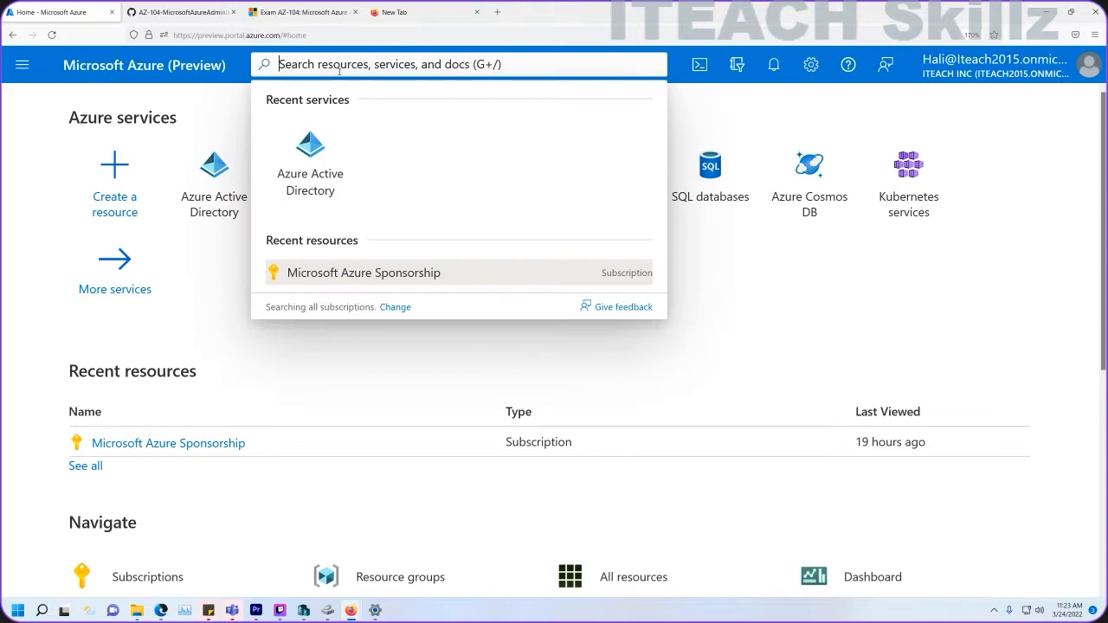
pyautogui.write('act')
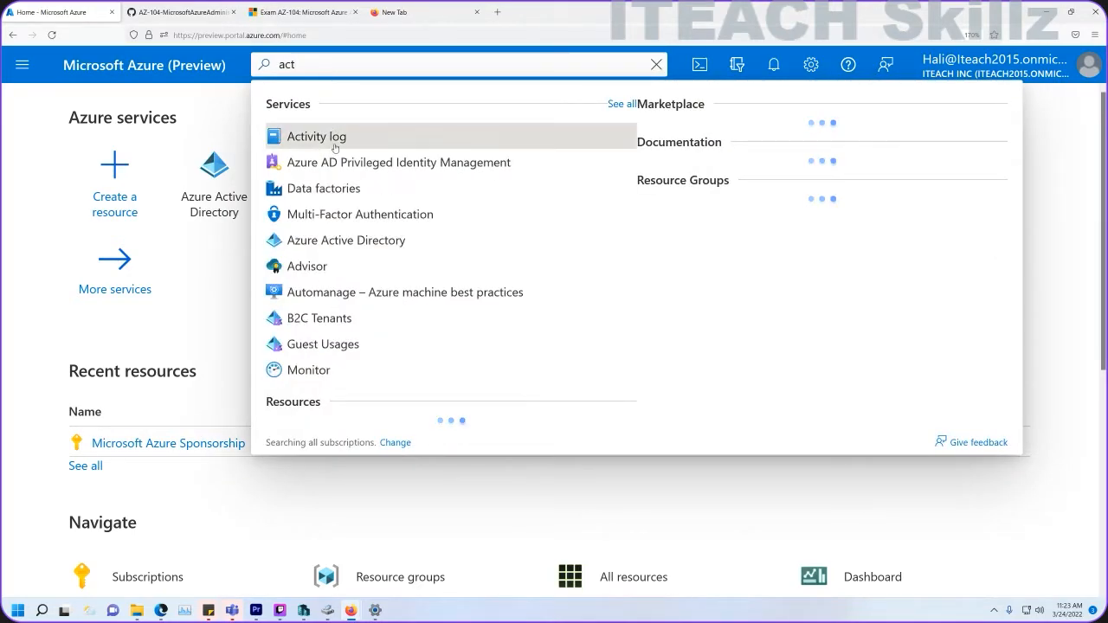
pyautogui.click(323, 240)
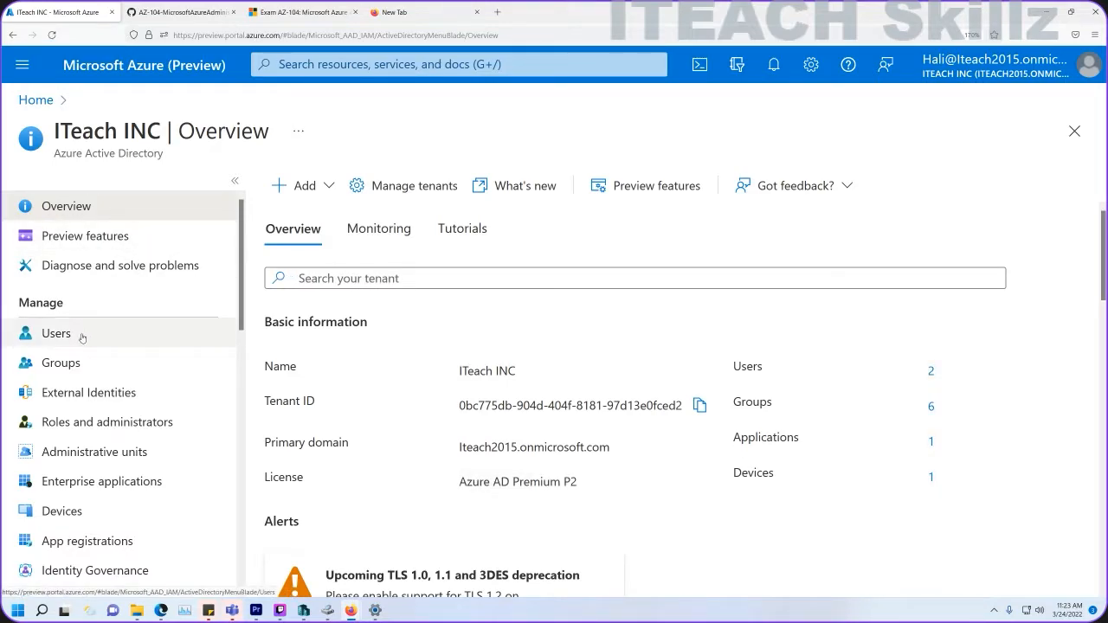
pyautogui.click(82, 338)
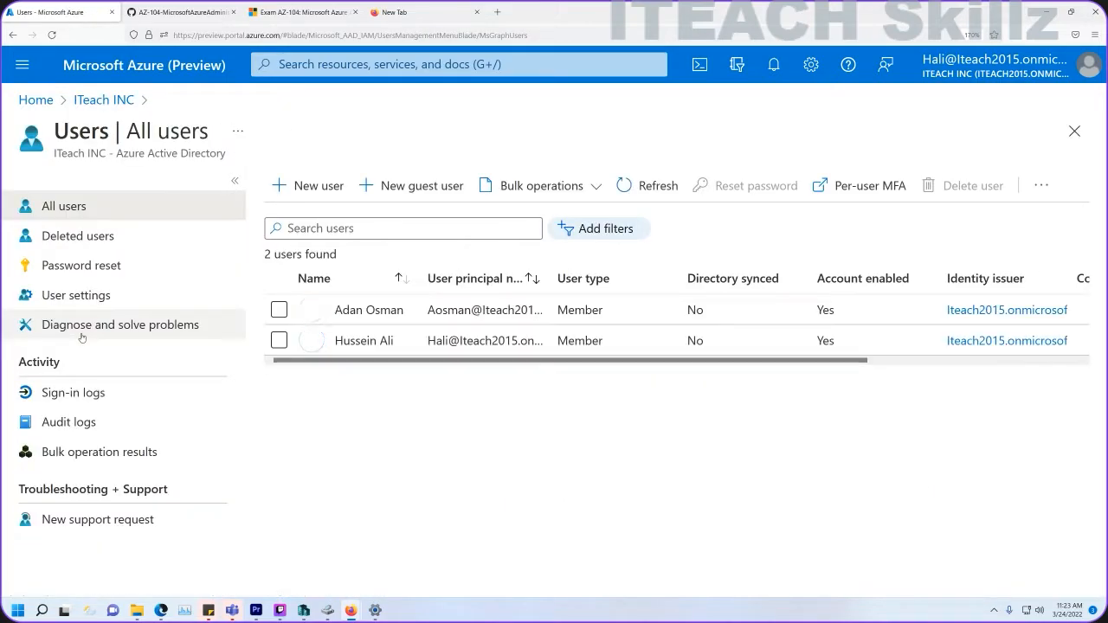
# Copy the lab's user name from the GitHub instructions and start a new user.
pyautogui.click(181, 12)
pyautogui.scroll(-2, 305, 235)
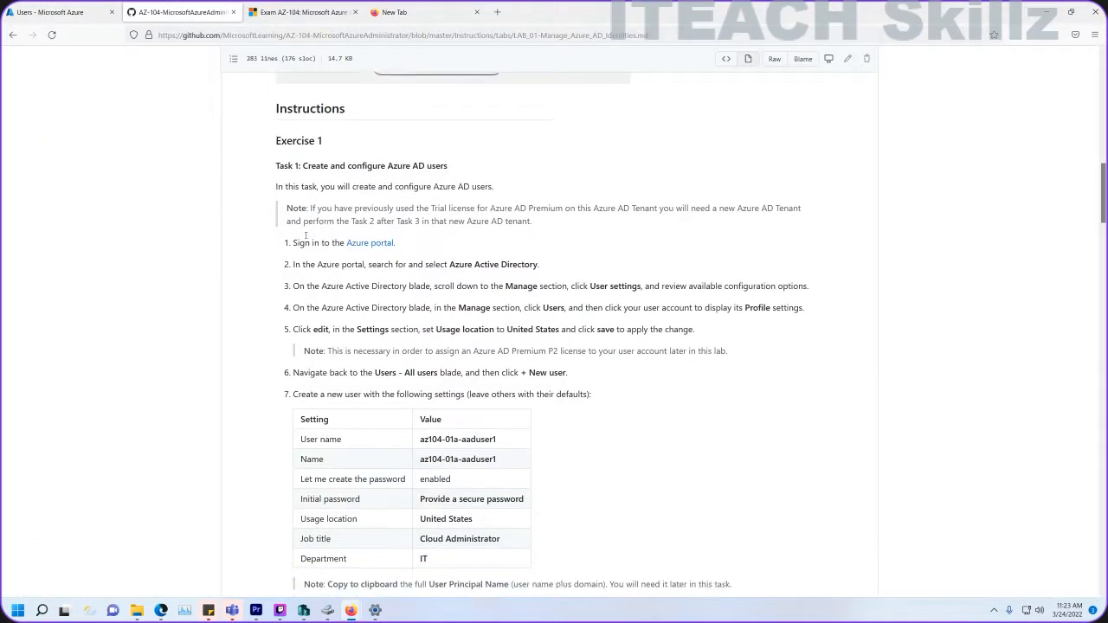
pyautogui.scroll(-2, 305, 235)
pyautogui.moveTo(497, 357); pyautogui.dragTo(421, 357)
pyautogui.click(91, 13)
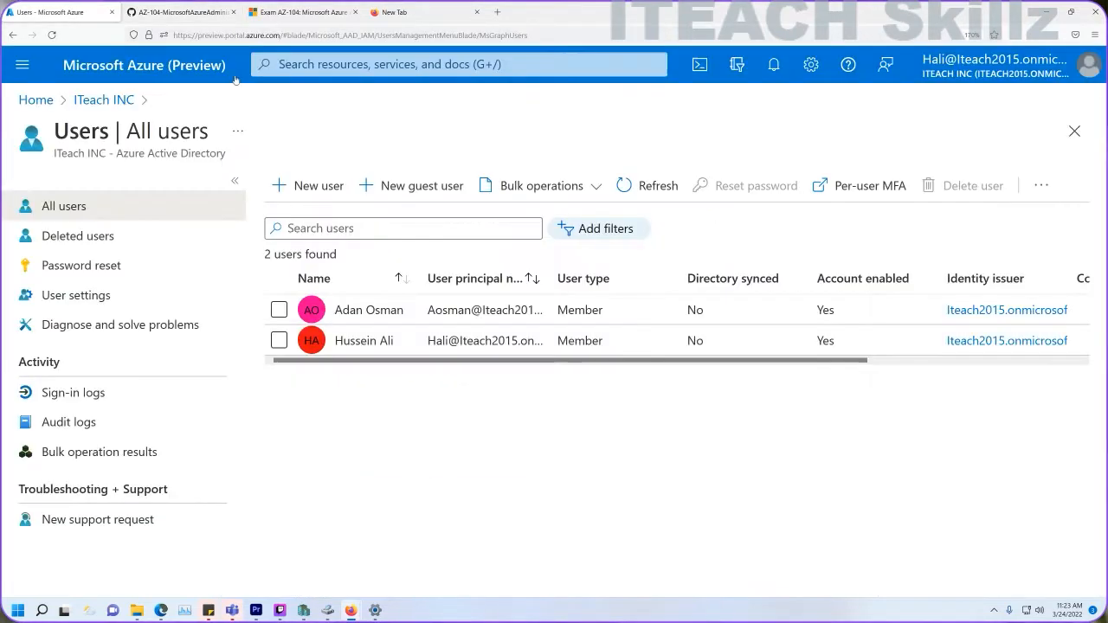
pyautogui.click(318, 185)
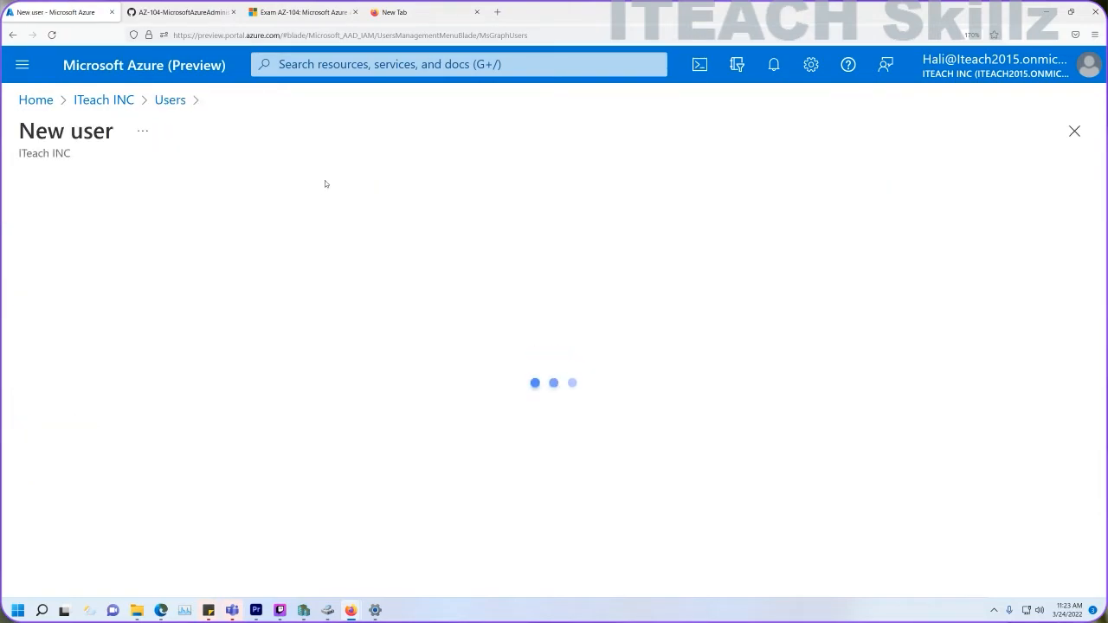
# Paste the lab user name az104-01a-aaduser1 into both the User name and Name fields.
pyautogui.click(149, 10)
pyautogui.moveTo(500, 357); pyautogui.dragTo(417, 357)
pyautogui.hotkey('ctrl', 'c')
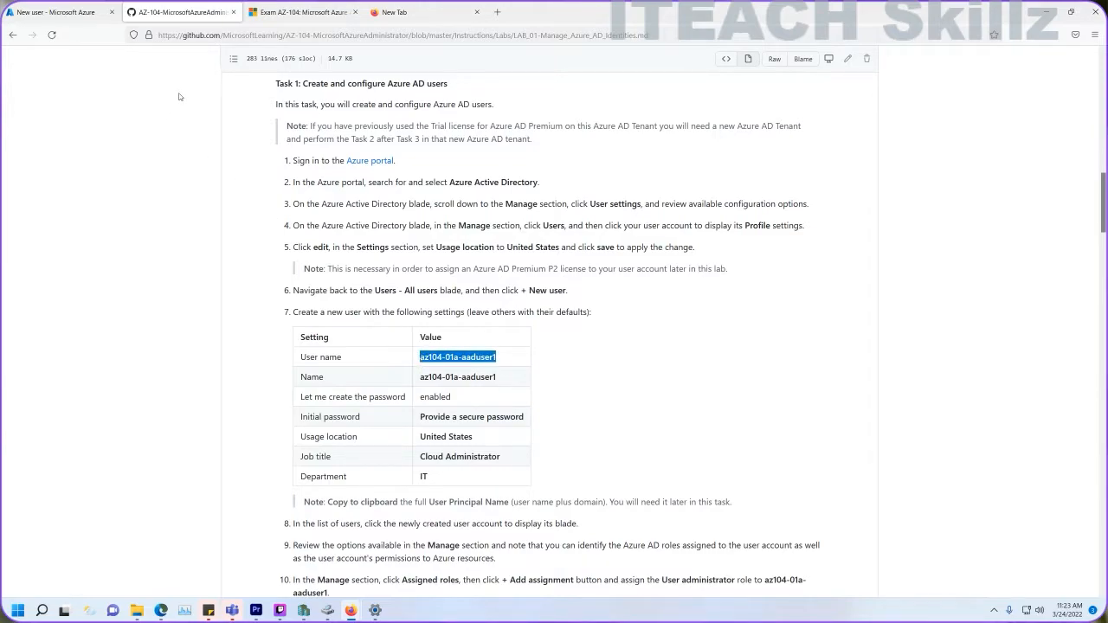
pyautogui.click(57, 12)
pyautogui.scroll(-2, 396, 464)
pyautogui.click(310, 408)
pyautogui.hotkey('ctrl', 'v')
pyautogui.scroll(-2, 312, 411)
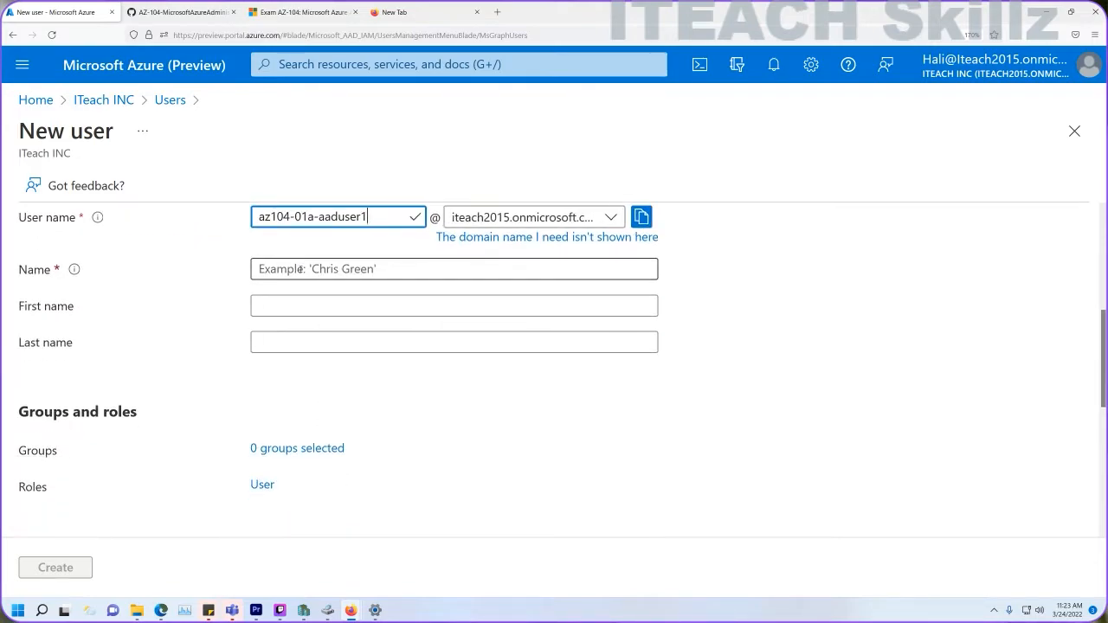
pyautogui.click(298, 268)
pyautogui.hotkey('ctrl', 'v')
# Set a manual initial password and choose United States as the usage location.
pyautogui.scroll(-2, 298, 267)
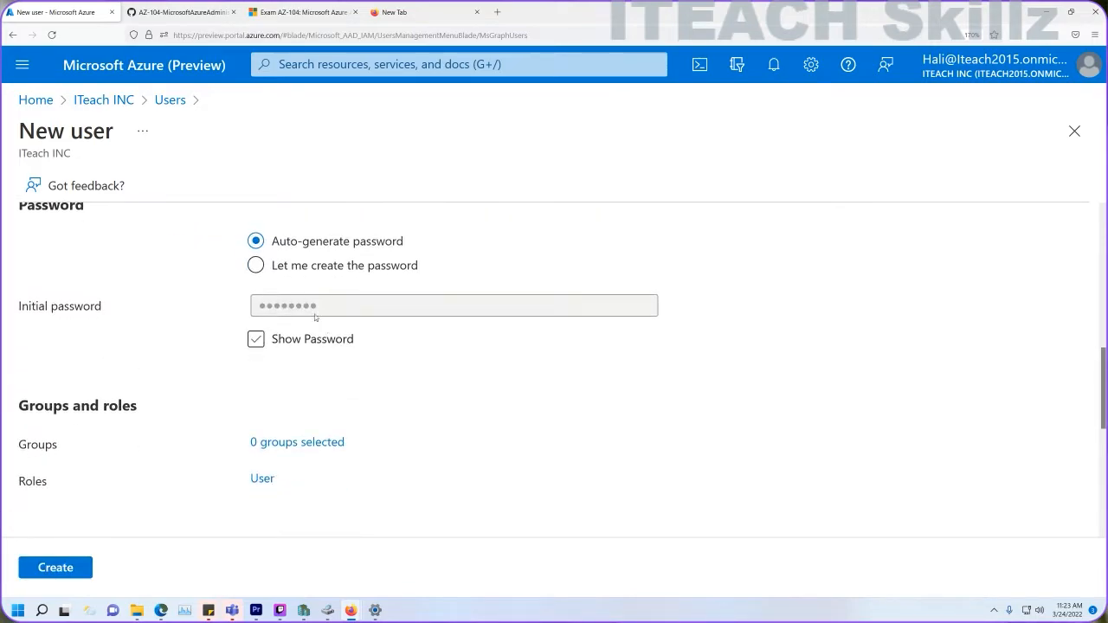
pyautogui.click(256, 266)
pyautogui.click(272, 307)
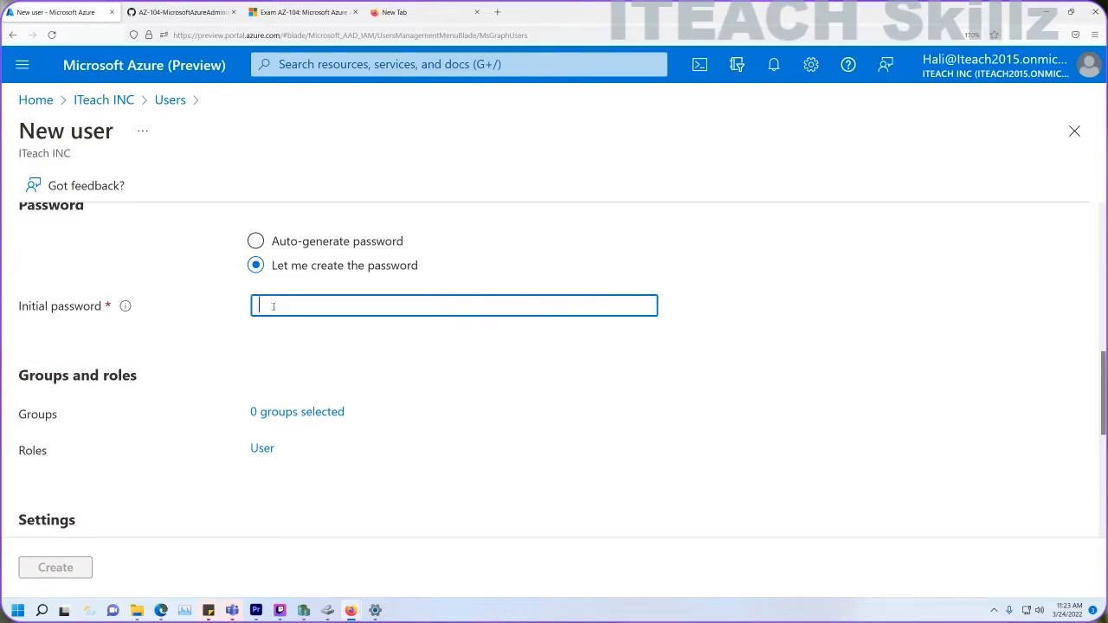
pyautogui.write('••••')
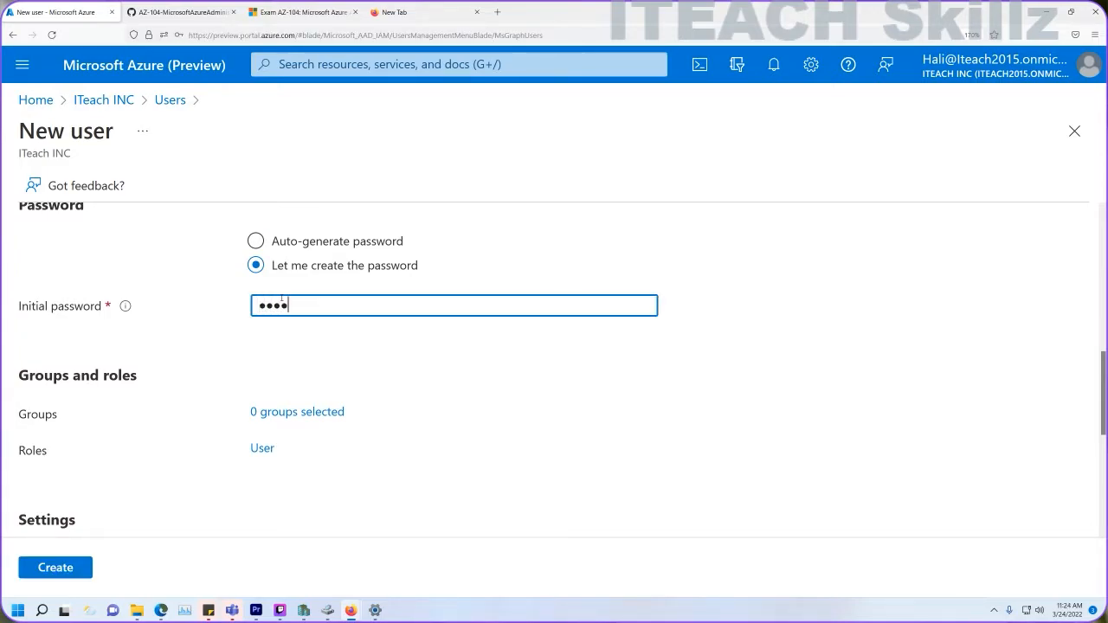
pyautogui.write('•••••••••')
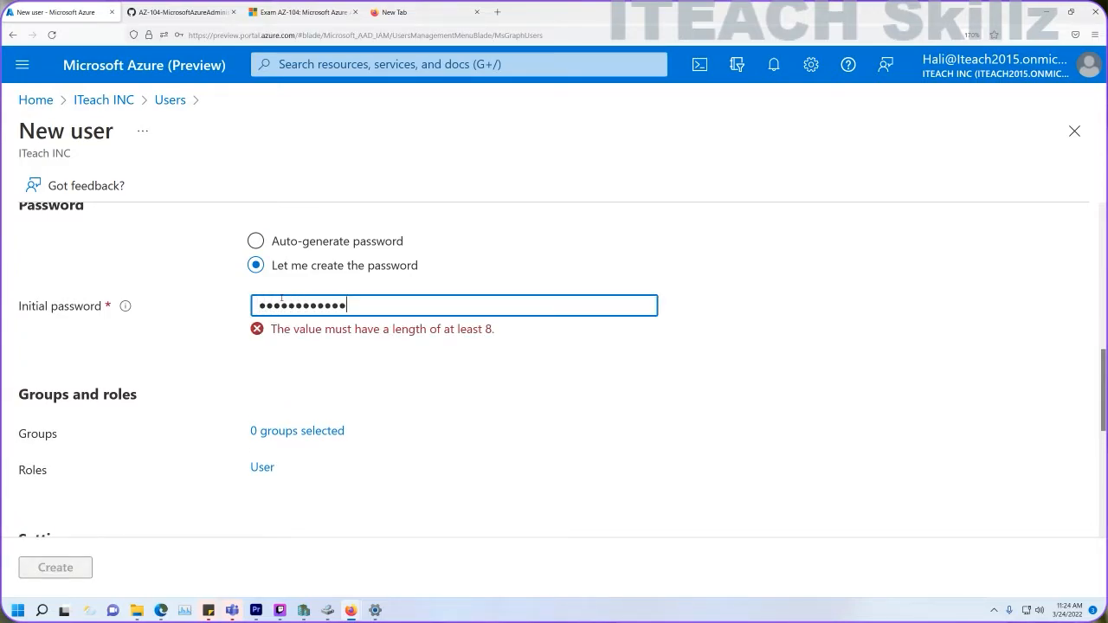
pyautogui.write('•')
pyautogui.scroll(-3, 293, 357)
pyautogui.click(377, 314)
pyautogui.write('unite')
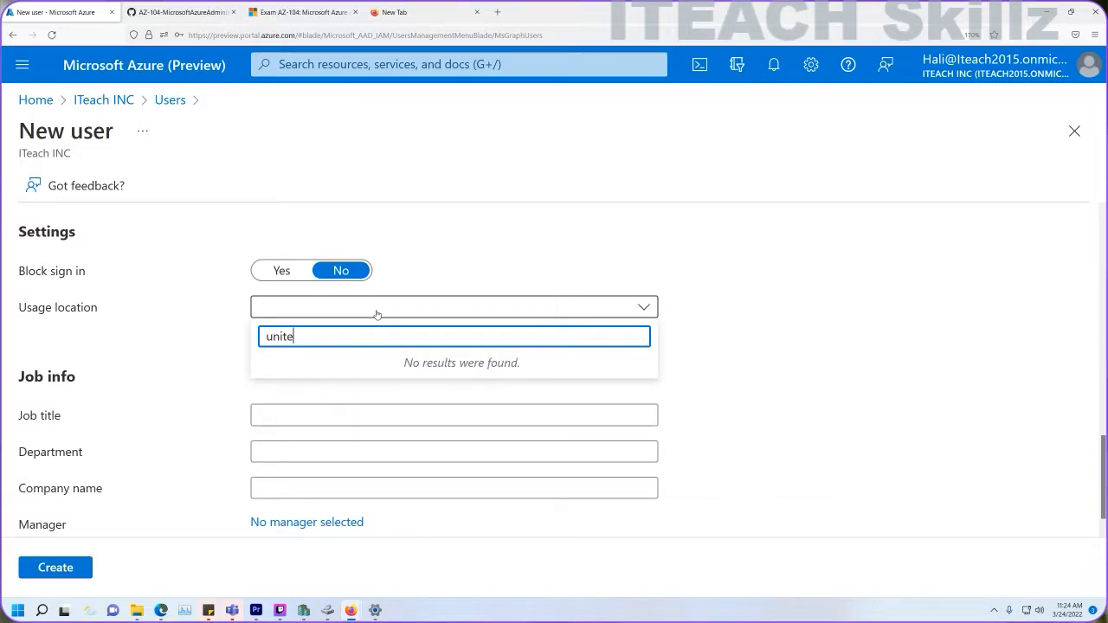
pyautogui.click(330, 425)
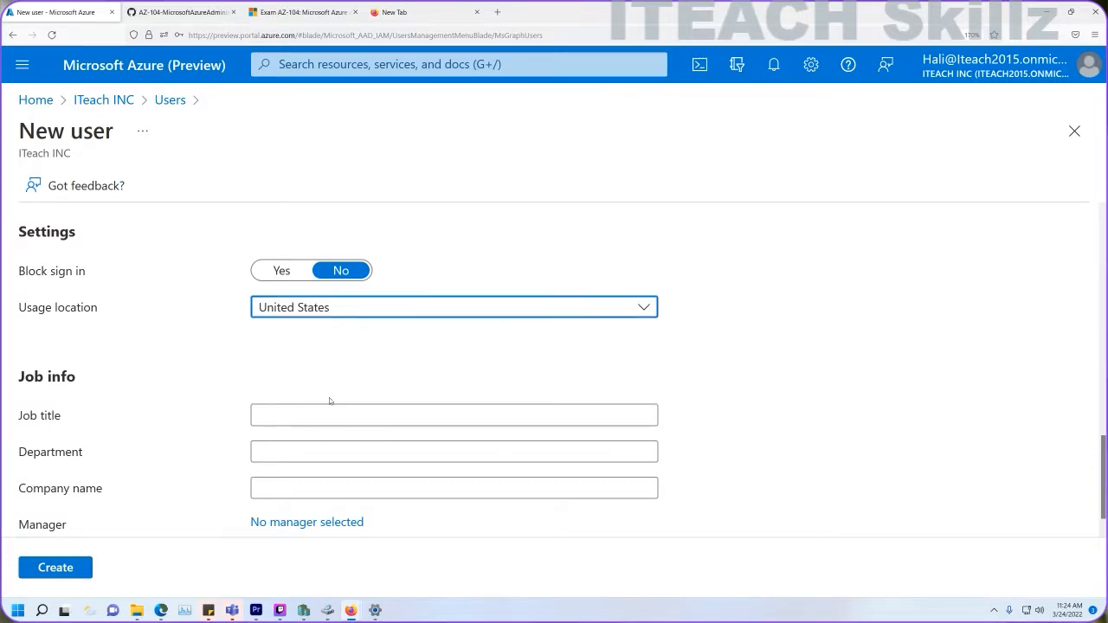
# Copy Cloud Administrator from the lab and paste it as the job title.
pyautogui.scroll(-1, 328, 401)
pyautogui.click(311, 389)
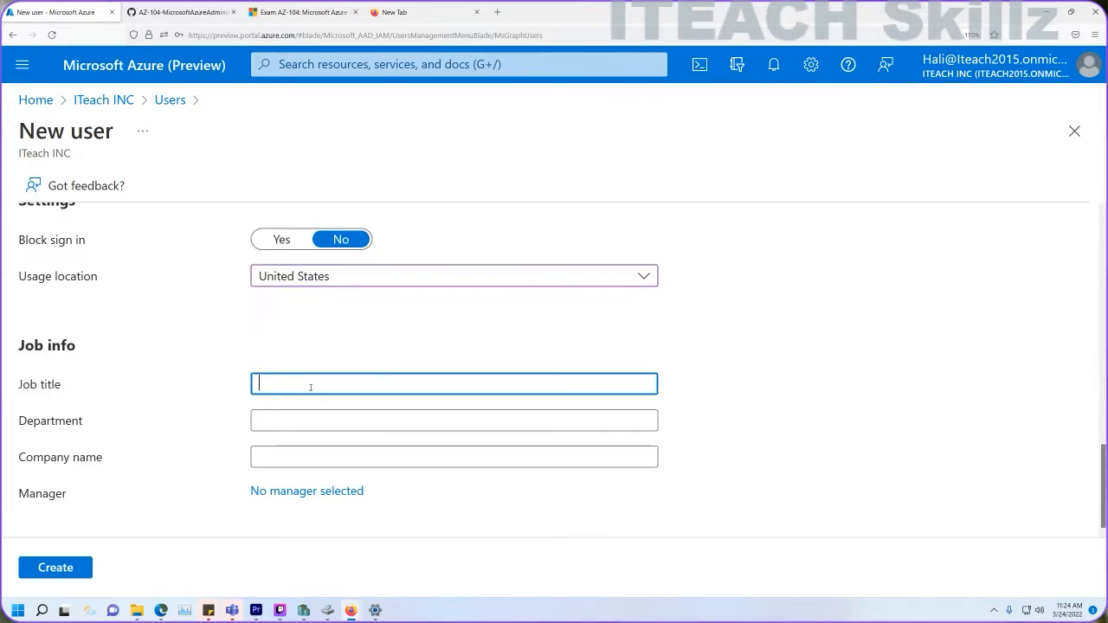
pyautogui.click(183, 13)
pyautogui.moveTo(502, 460); pyautogui.dragTo(416, 458)
pyautogui.hotkey('ctrl', 'c')
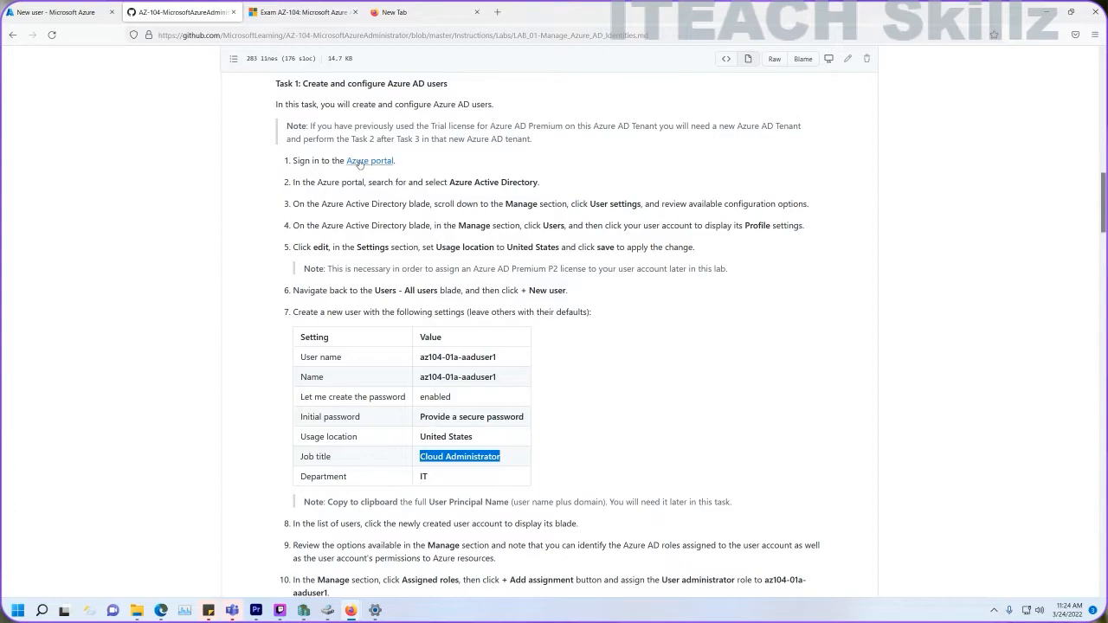
pyautogui.click(68, 12)
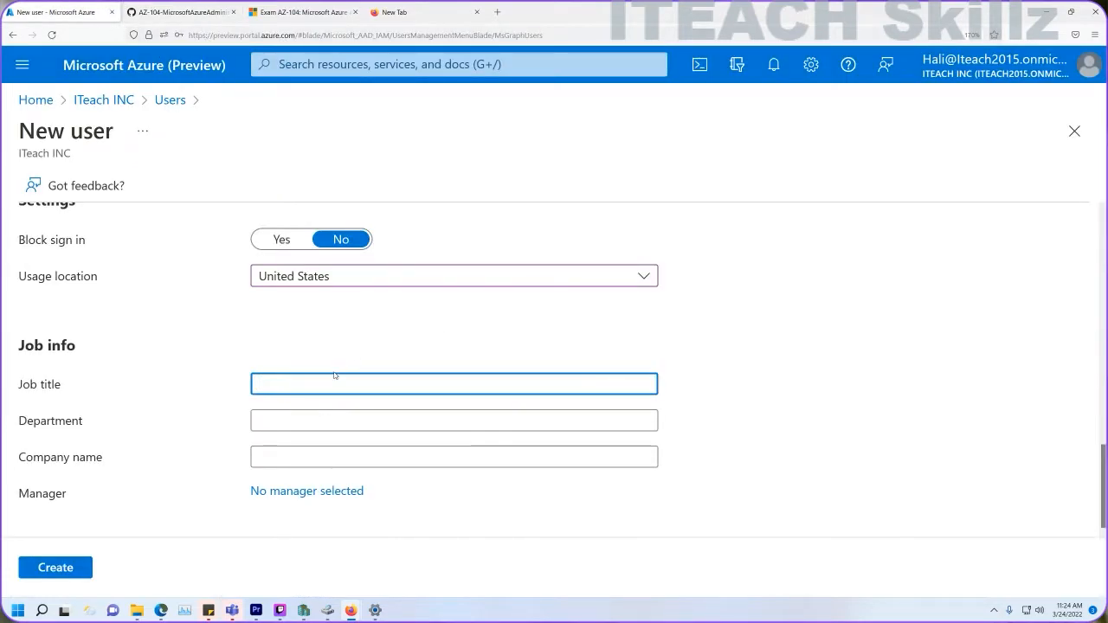
pyautogui.hotkey('ctrl', 'v')
pyautogui.click(305, 415)
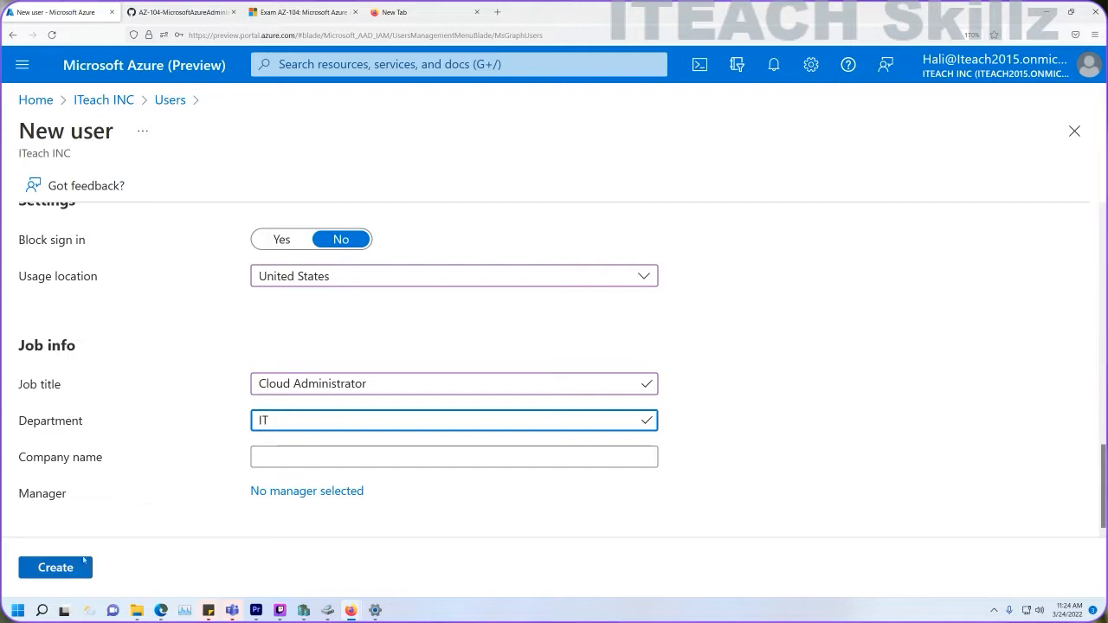
# Fill in the IT department and create user az104-01a-aaduser1.
pyautogui.scroll(10, 285, 408)
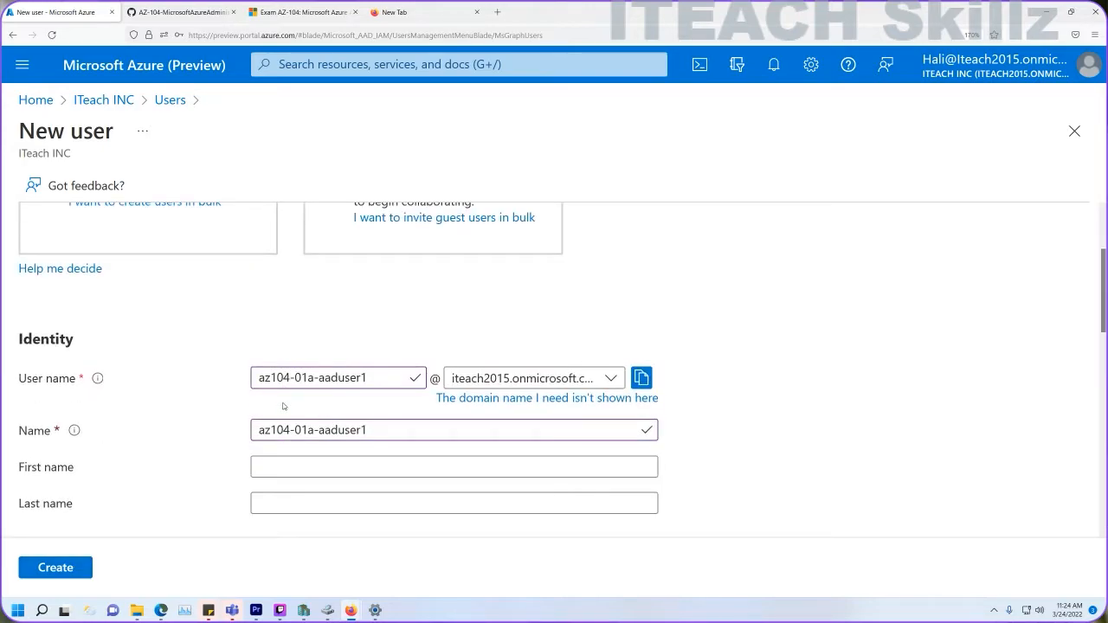
pyautogui.scroll(-3, 282, 406)
pyautogui.scroll(3, 280, 408)
pyautogui.click(270, 466)
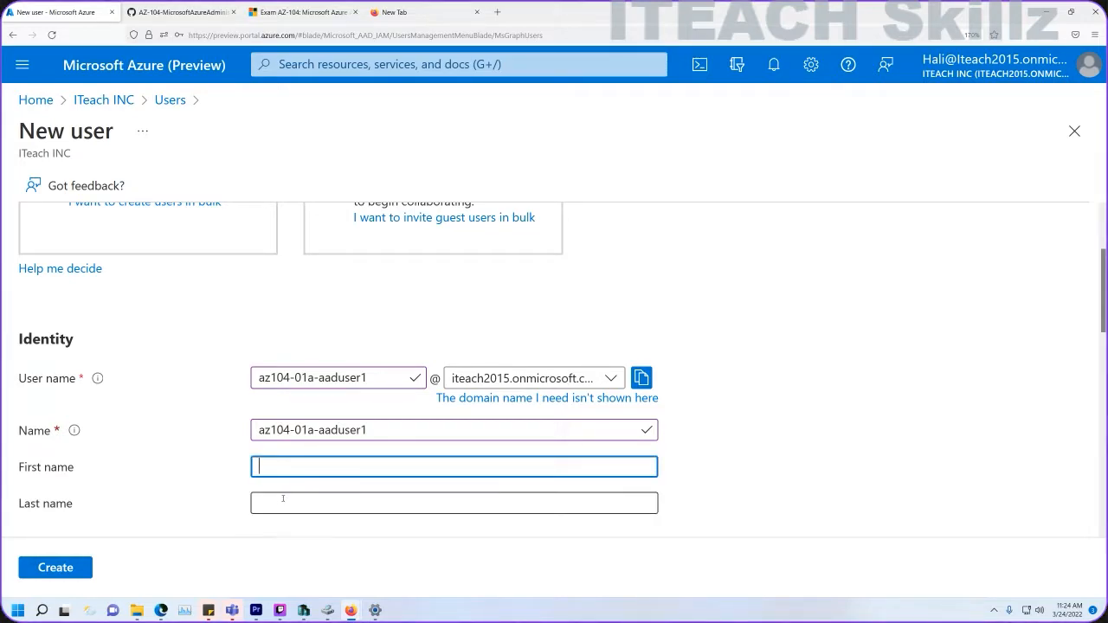
pyautogui.scroll(-4, 209, 424)
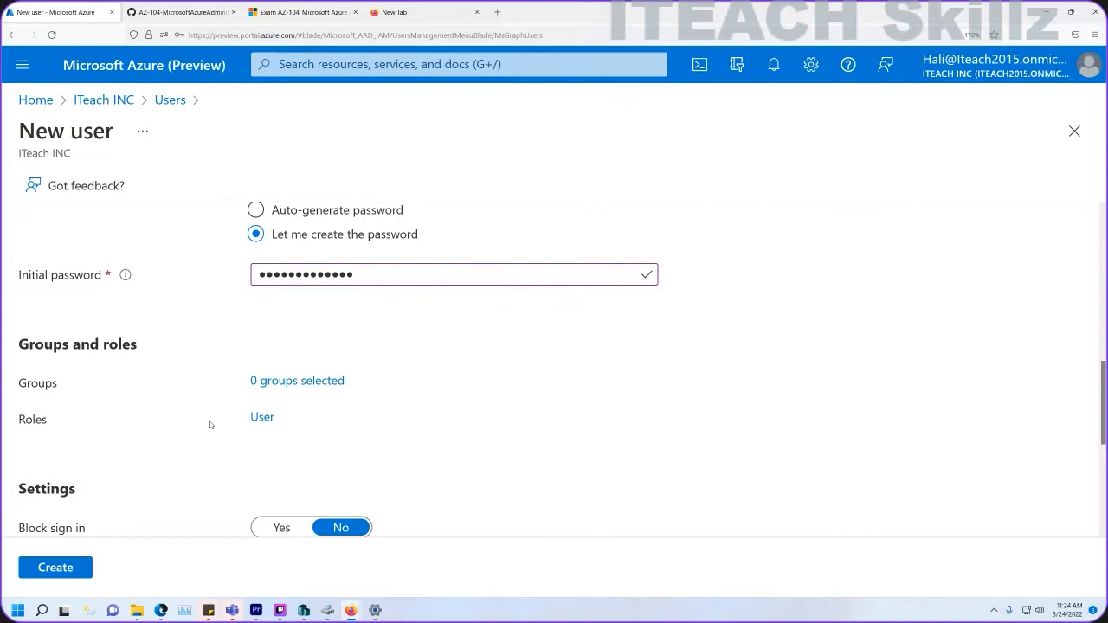
pyautogui.scroll(-3, 210, 421)
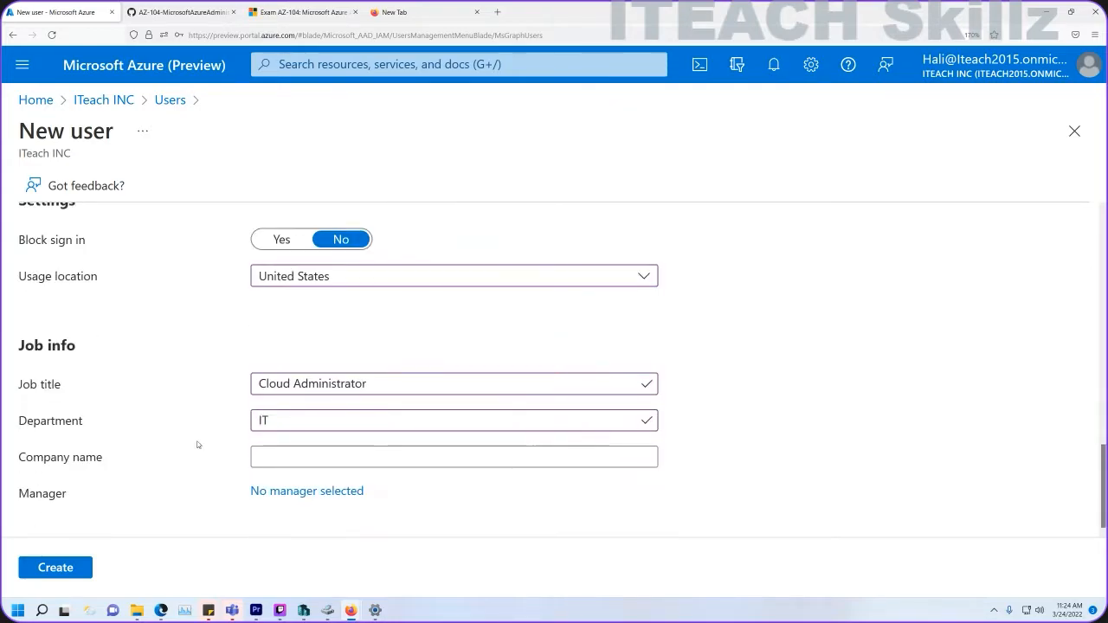
pyautogui.click(55, 567)
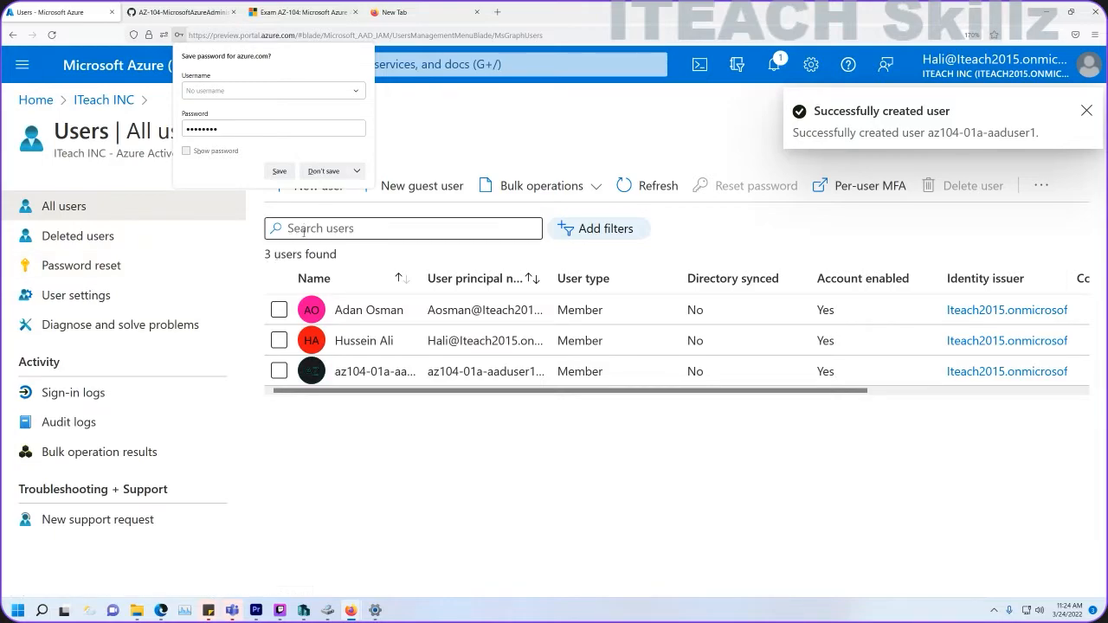
# Decline saving the password, note the User administrator role in the lab, and return to All users.
pyautogui.click(323, 171)
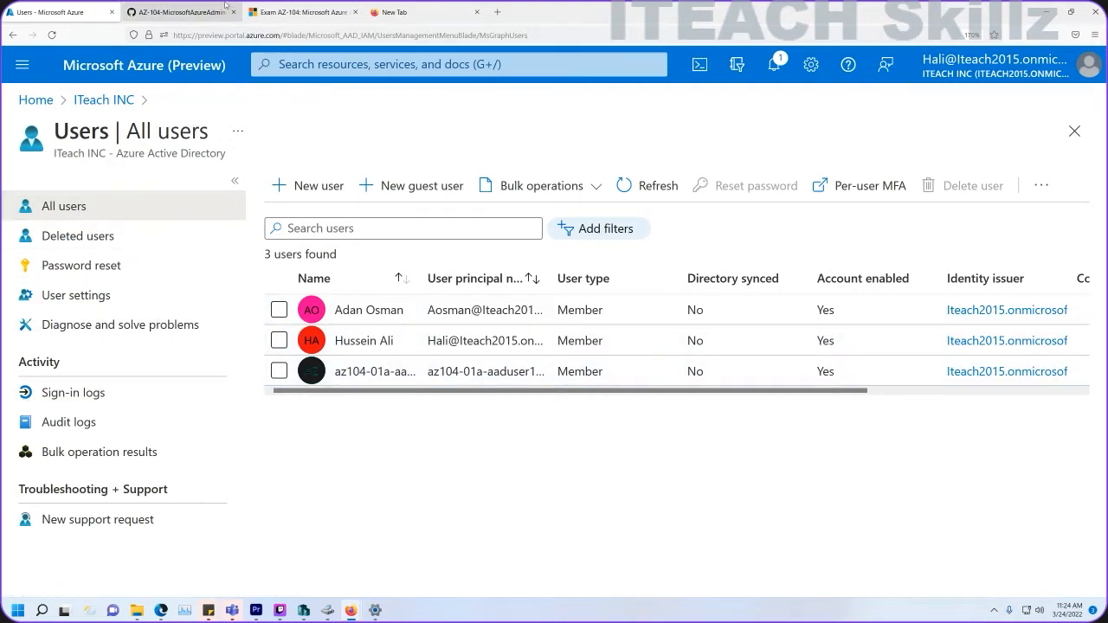
pyautogui.click(182, 12)
pyautogui.scroll(-2, 439, 344)
pyautogui.scroll(-2, 438, 345)
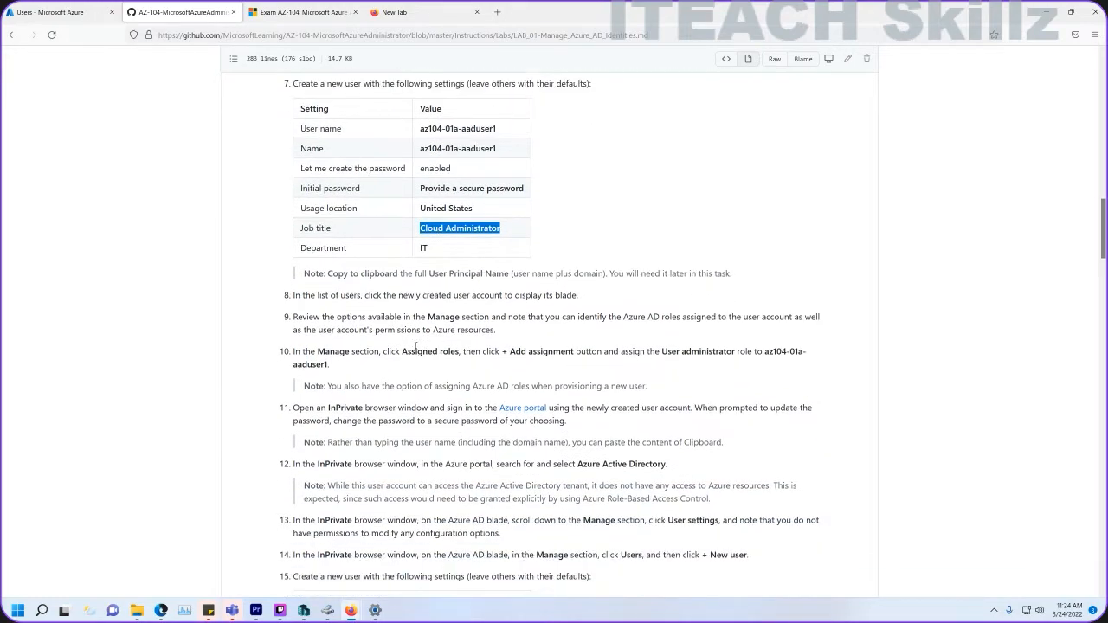
pyautogui.moveTo(663, 351); pyautogui.dragTo(739, 351)
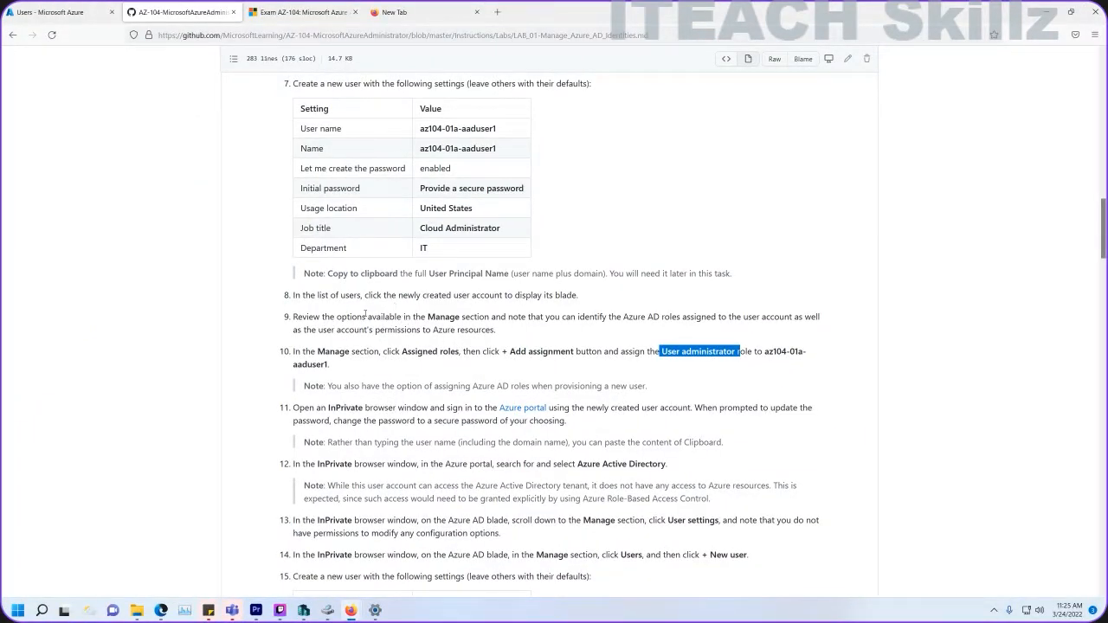
pyautogui.click(51, 12)
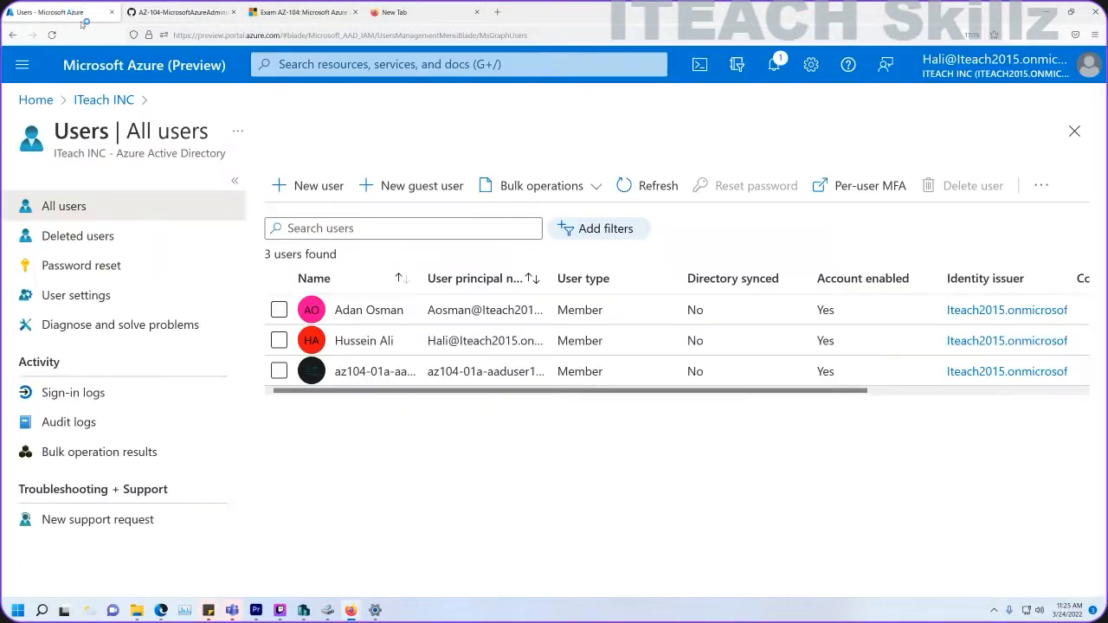
# On az104-01a-aaduser1's Assigned roles, search 'user ad' and add the User administrator role.
pyautogui.click(354, 371)
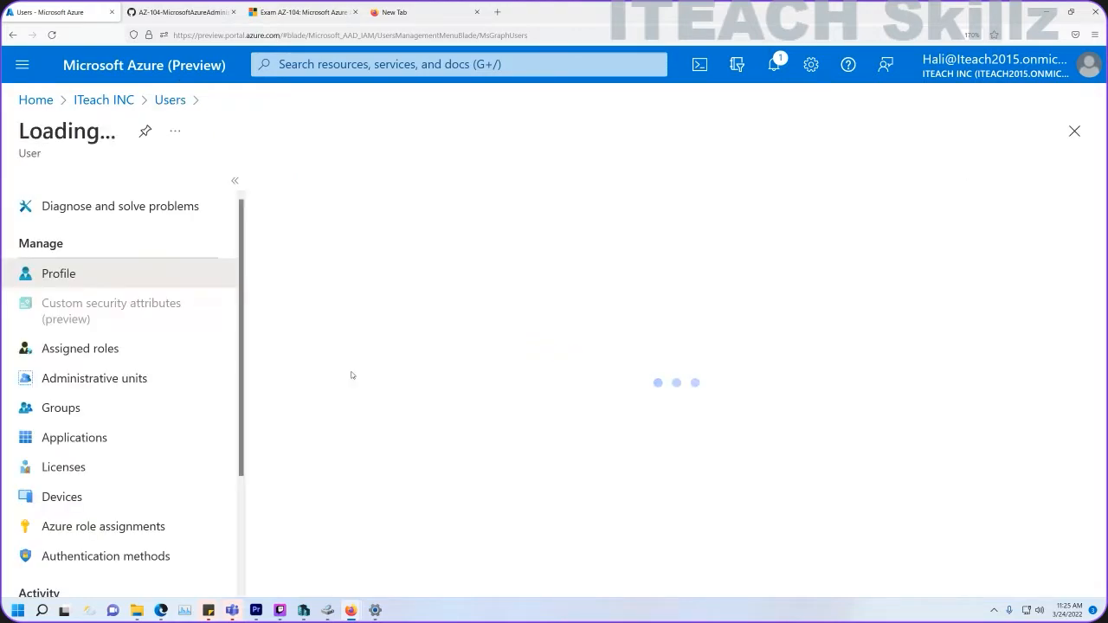
pyautogui.click(109, 352)
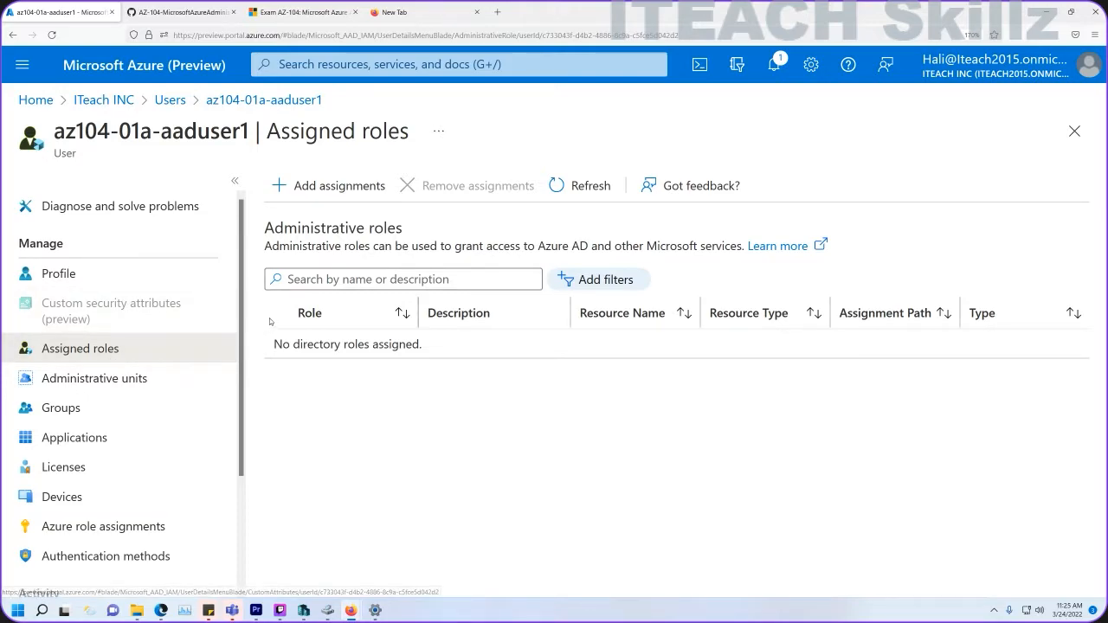
pyautogui.click(319, 186)
pyautogui.click(490, 244)
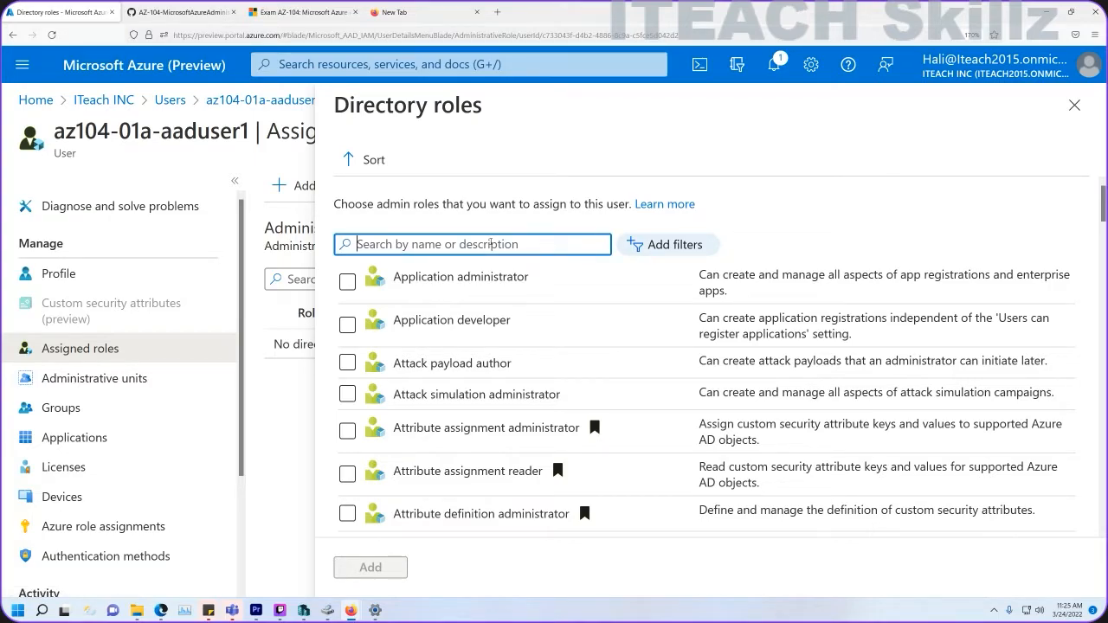
pyautogui.write('user ad')
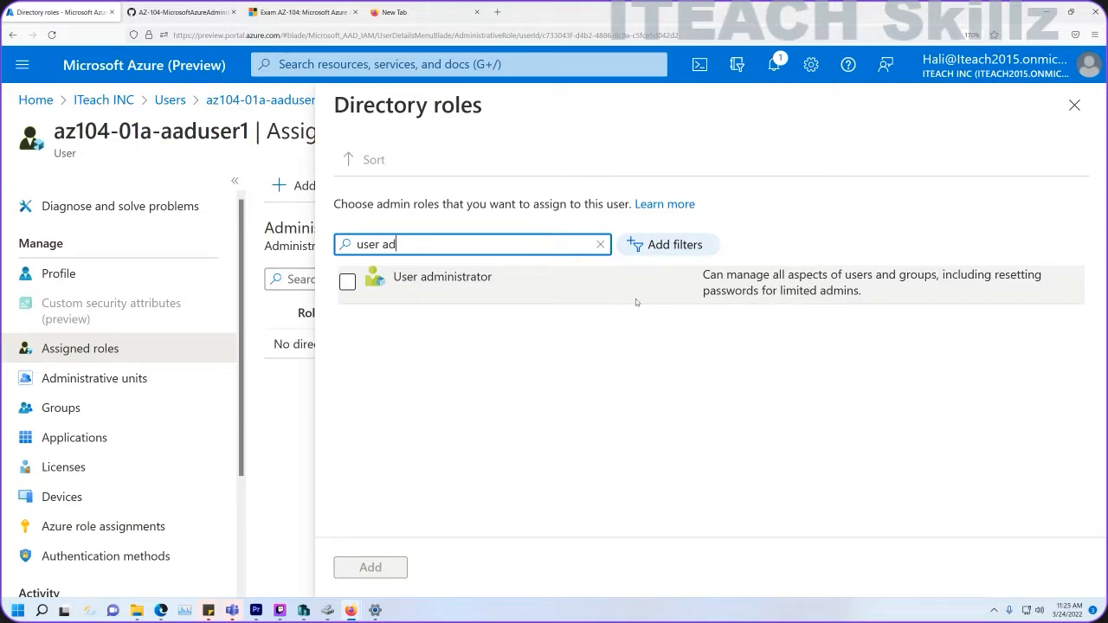
pyautogui.click(347, 282)
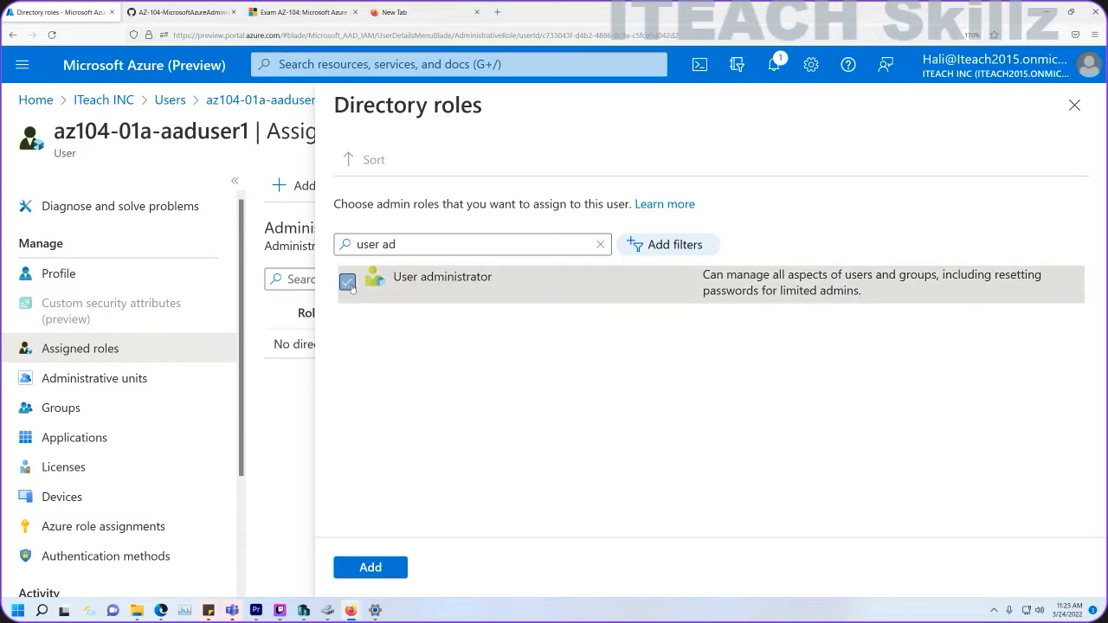
pyautogui.click(370, 567)
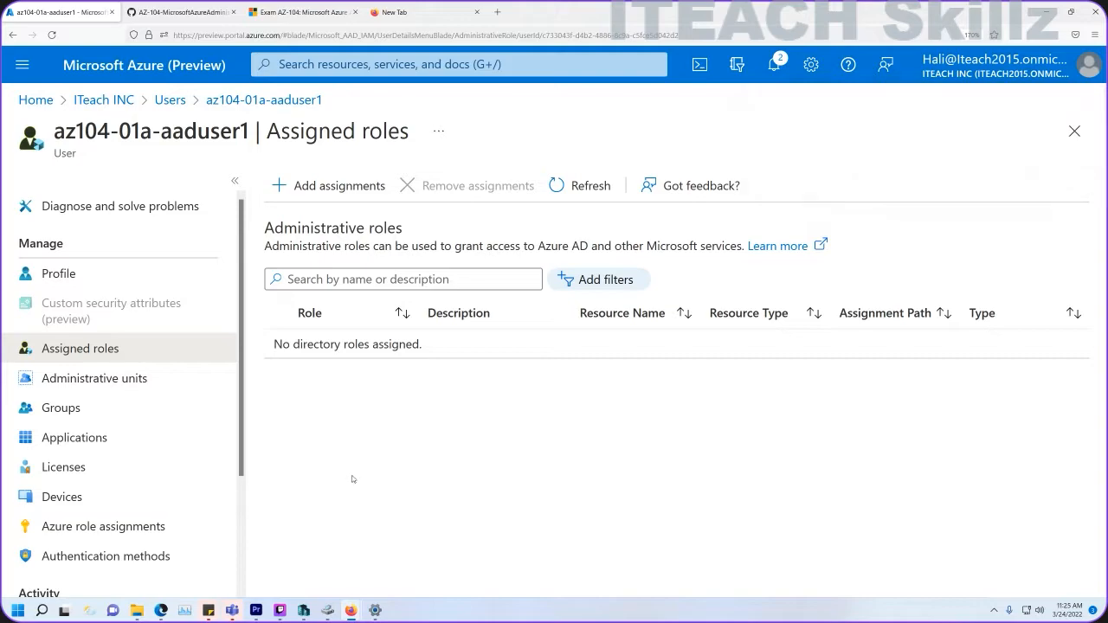
# Check notifications and refresh Assigned roles until User administrator appears as a Direct role.
pyautogui.click(775, 66)
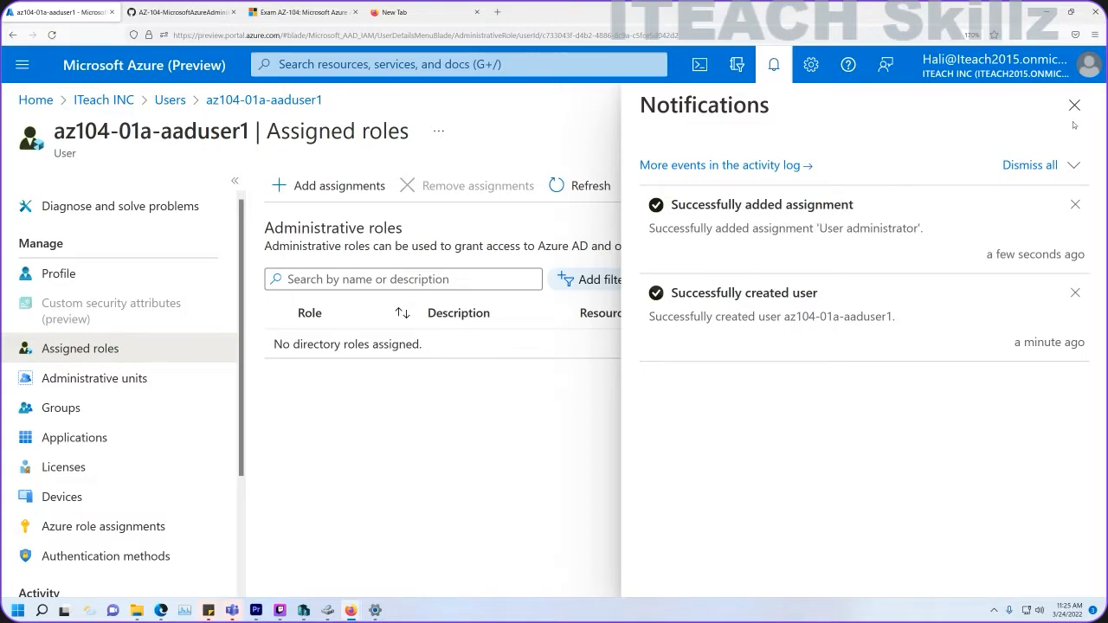
pyautogui.click(1068, 110)
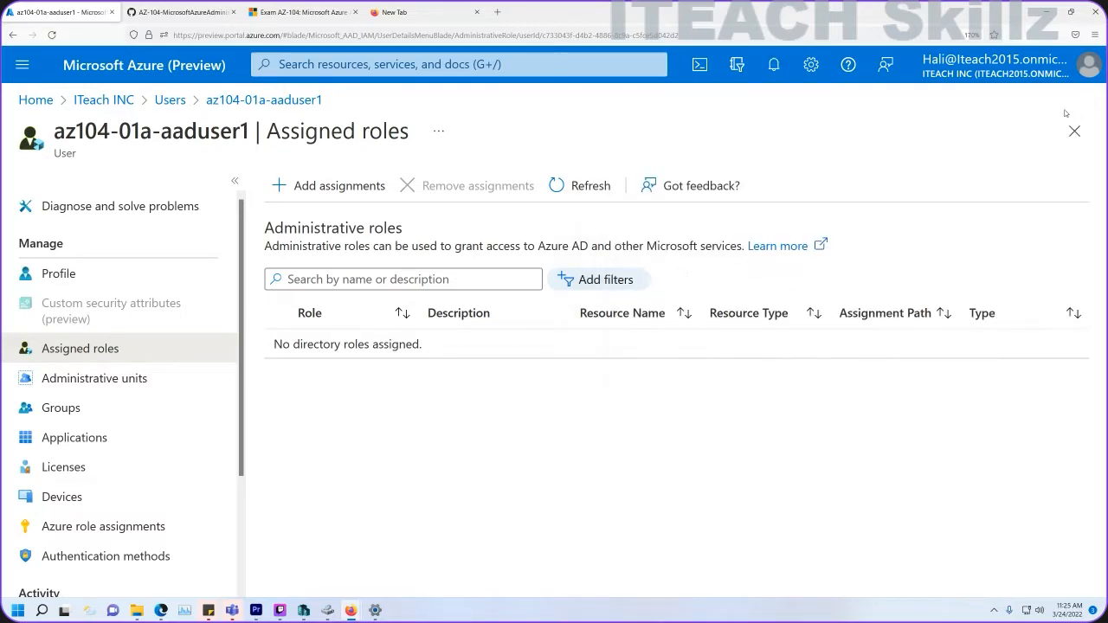
pyautogui.click(571, 187)
pyautogui.click(547, 192)
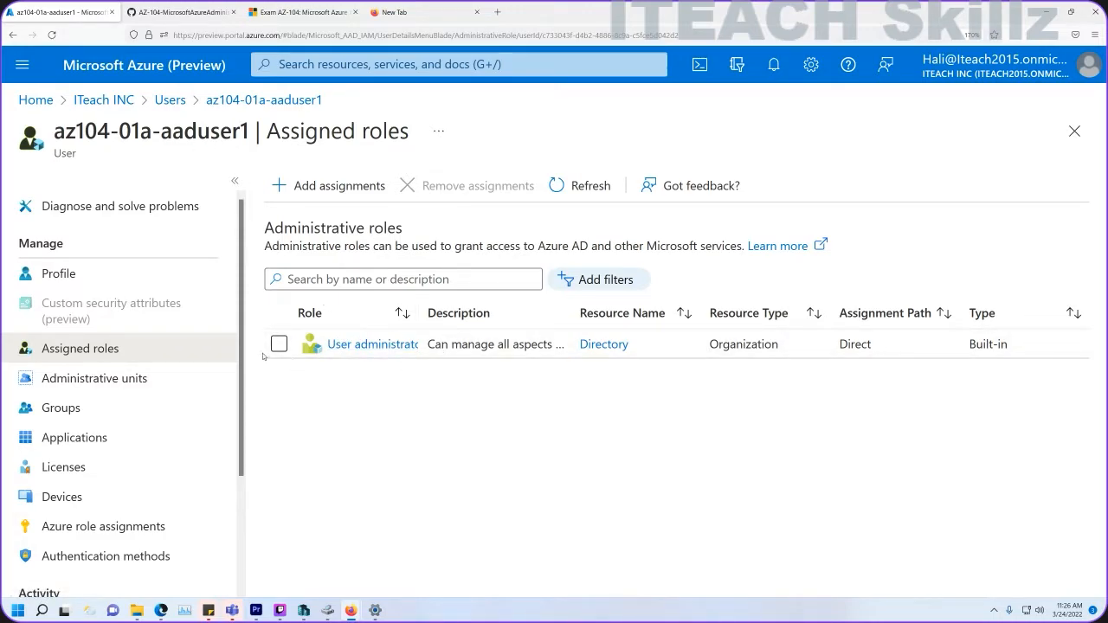
pyautogui.click(173, 13)
# Mark step 13's InPrivate instruction and select step 15's second user name az104-01a-aaduser2.
pyautogui.scroll(-2, 500, 315)
pyautogui.scroll(-2, 500, 316)
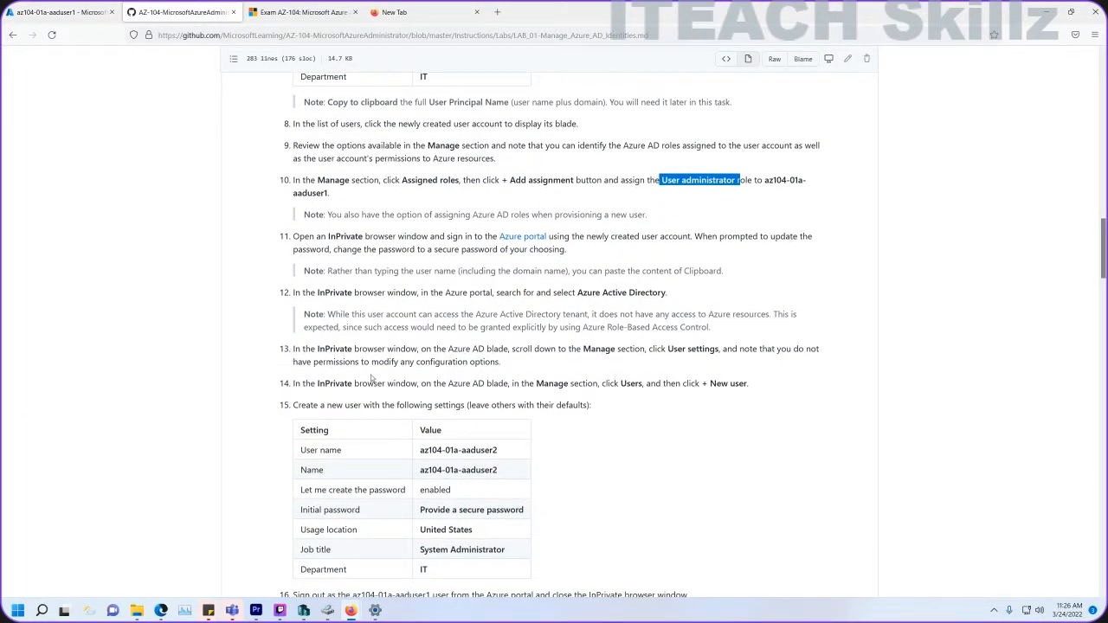
pyautogui.moveTo(318, 349); pyautogui.dragTo(378, 350)
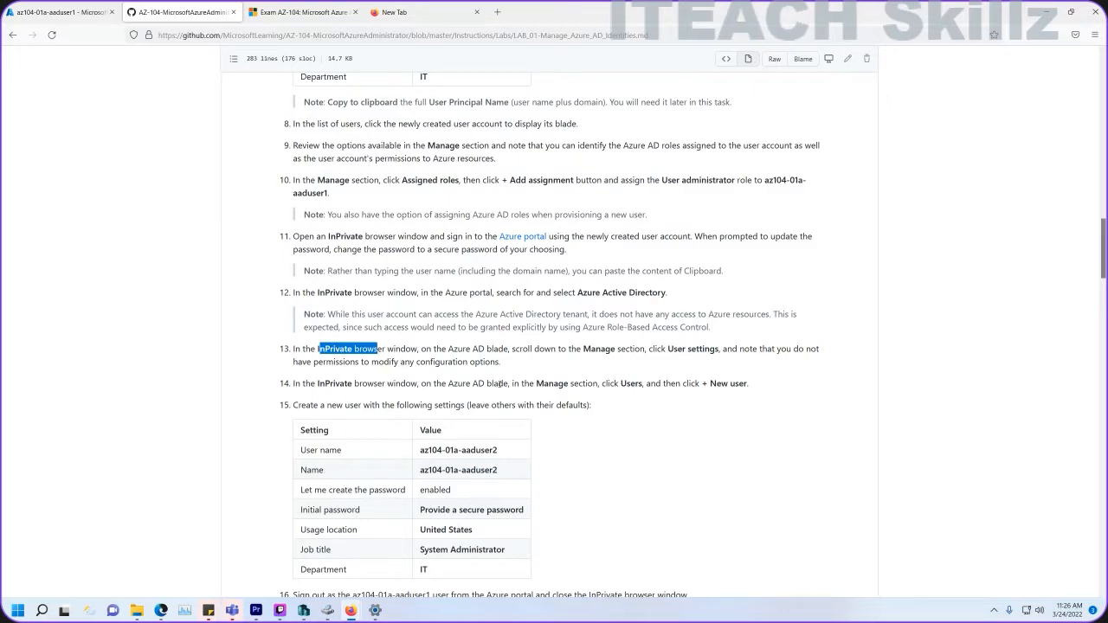
pyautogui.moveTo(512, 457); pyautogui.dragTo(419, 456)
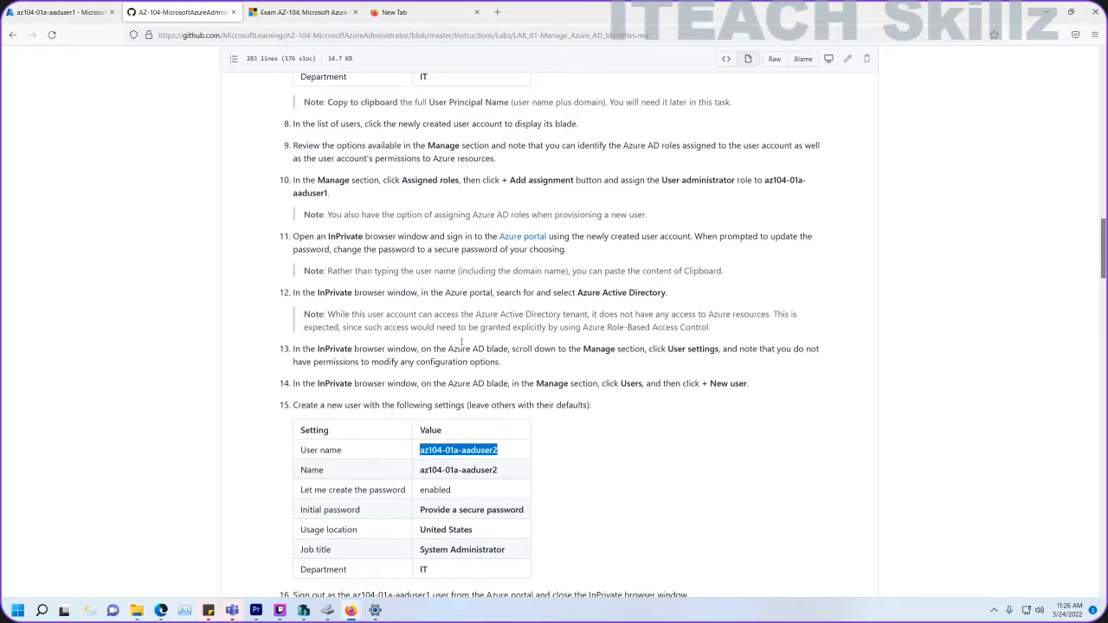
pyautogui.click(80, 19)
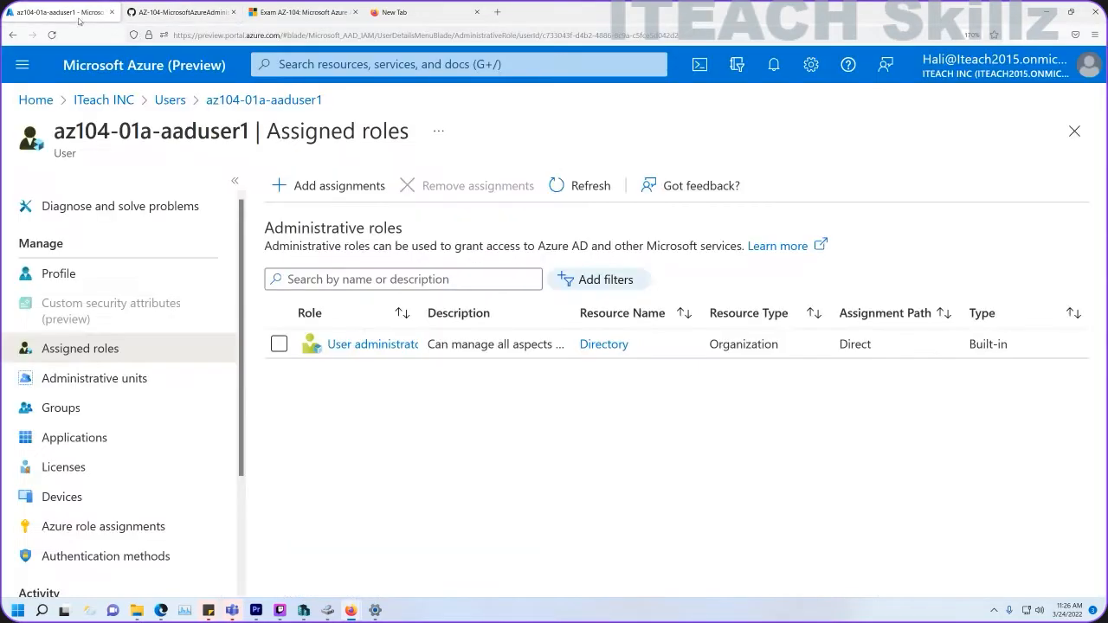
# Open az104-01a-aaduser1's Profile, select its sign-in name, and start a new private window.
pyautogui.click(1095, 35)
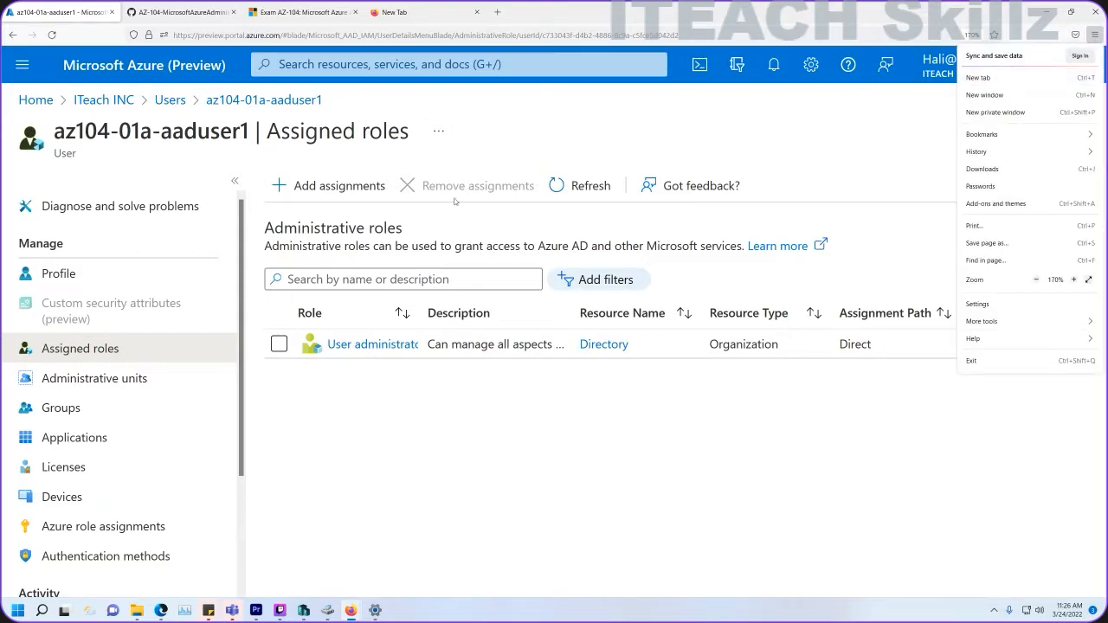
pyautogui.click(347, 376)
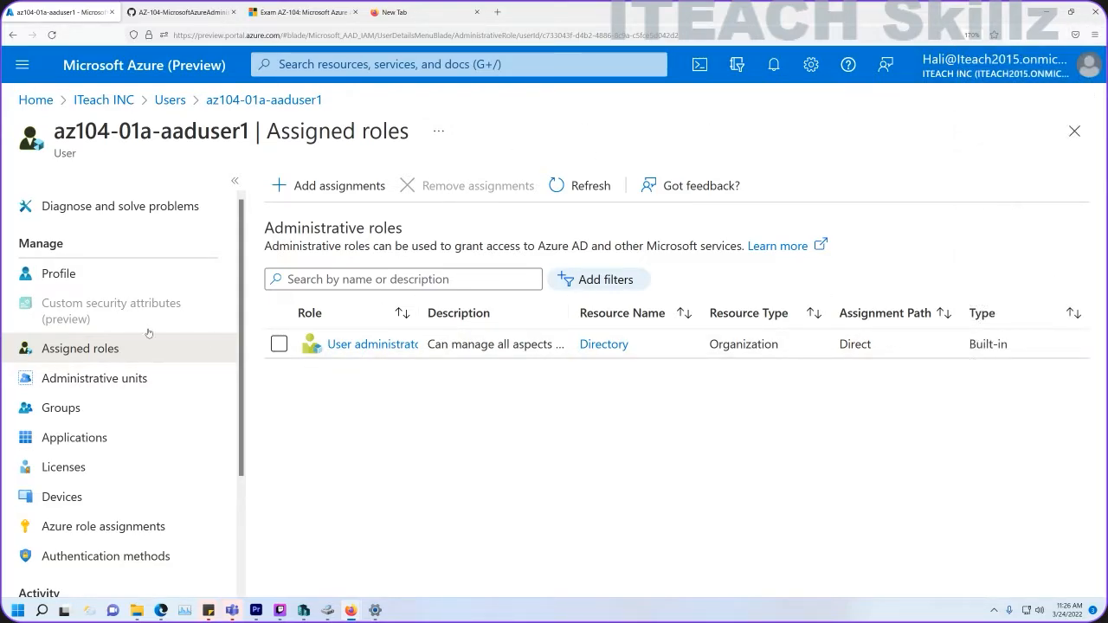
pyautogui.click(78, 274)
pyautogui.moveTo(603, 263); pyautogui.dragTo(260, 251)
pyautogui.hotkey('ctrl', 'c')
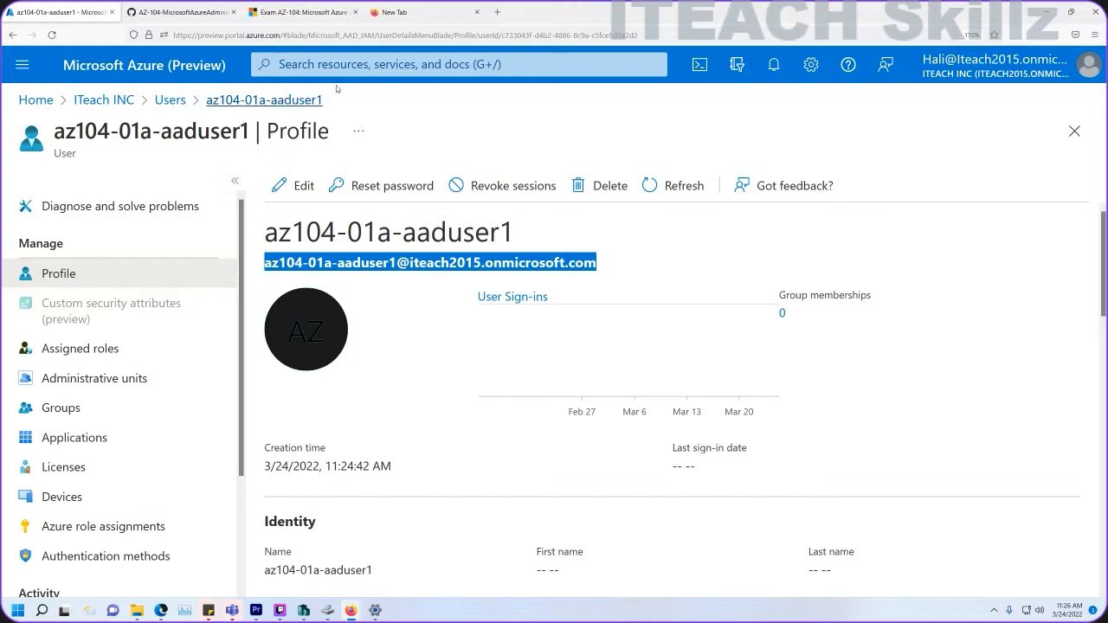
pyautogui.click(1095, 35)
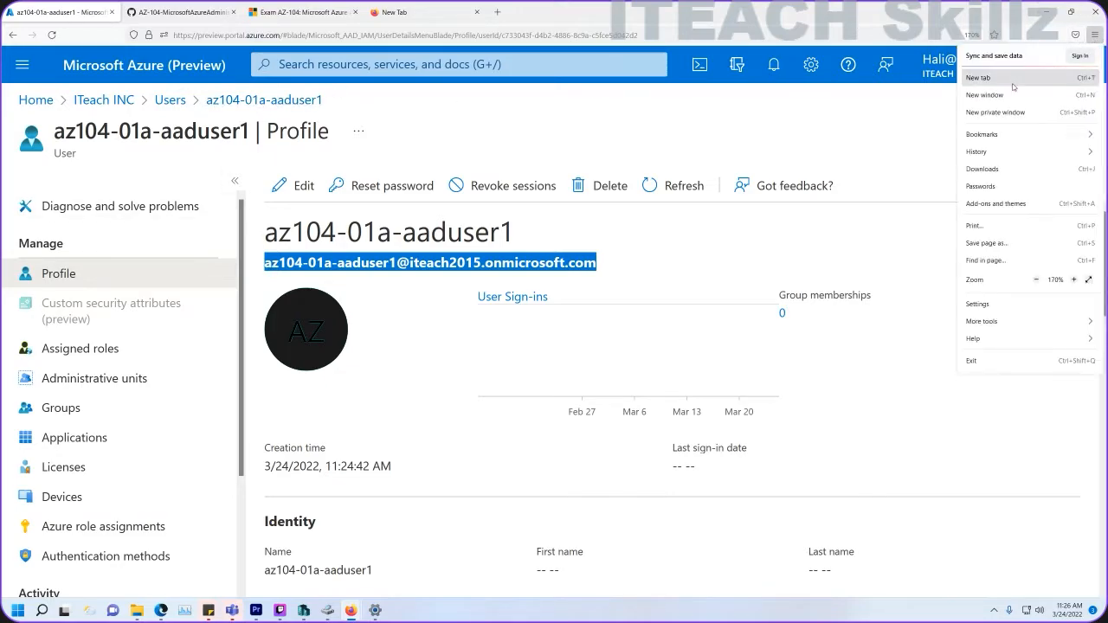
# Open a private browser window and go to portal.azure.com.
pyautogui.click(996, 112)
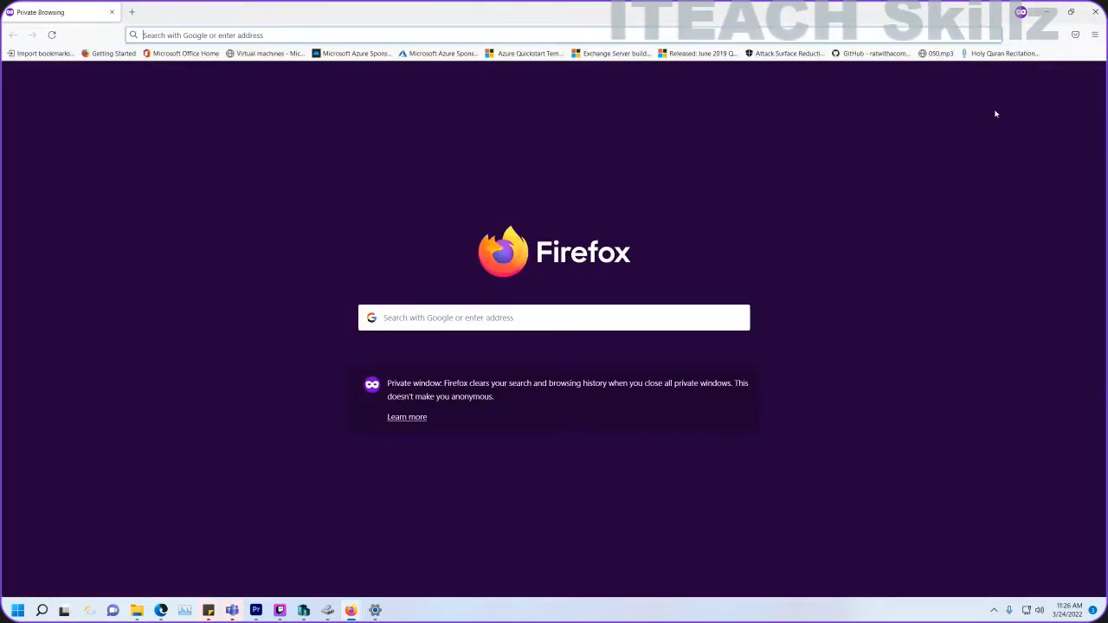
pyautogui.click(464, 37)
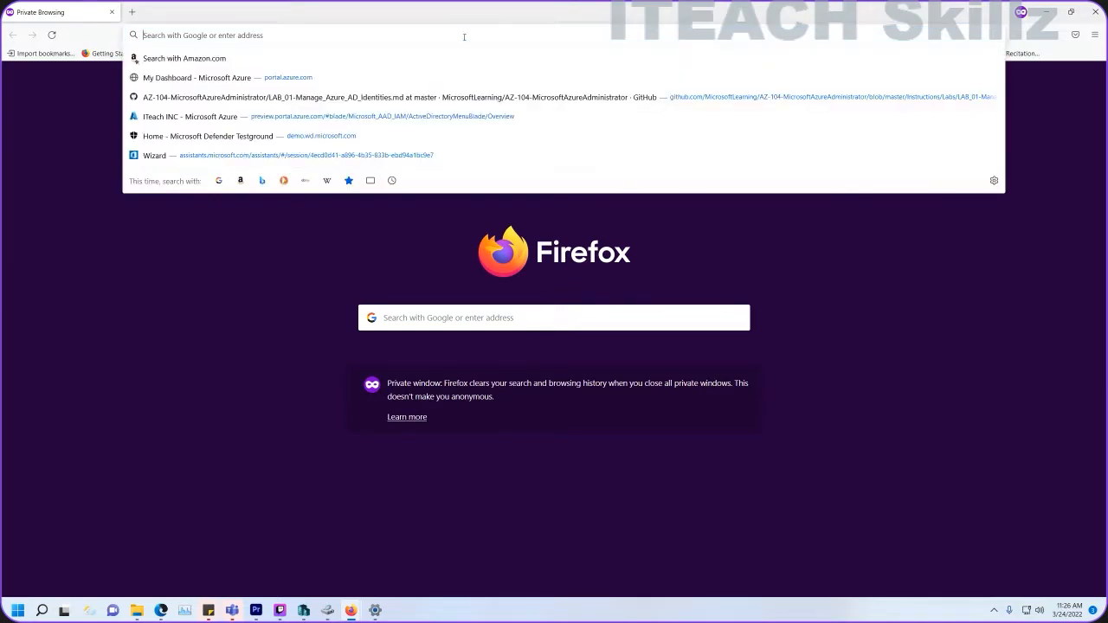
pyautogui.write('pp')
pyautogui.press('BackSpace')
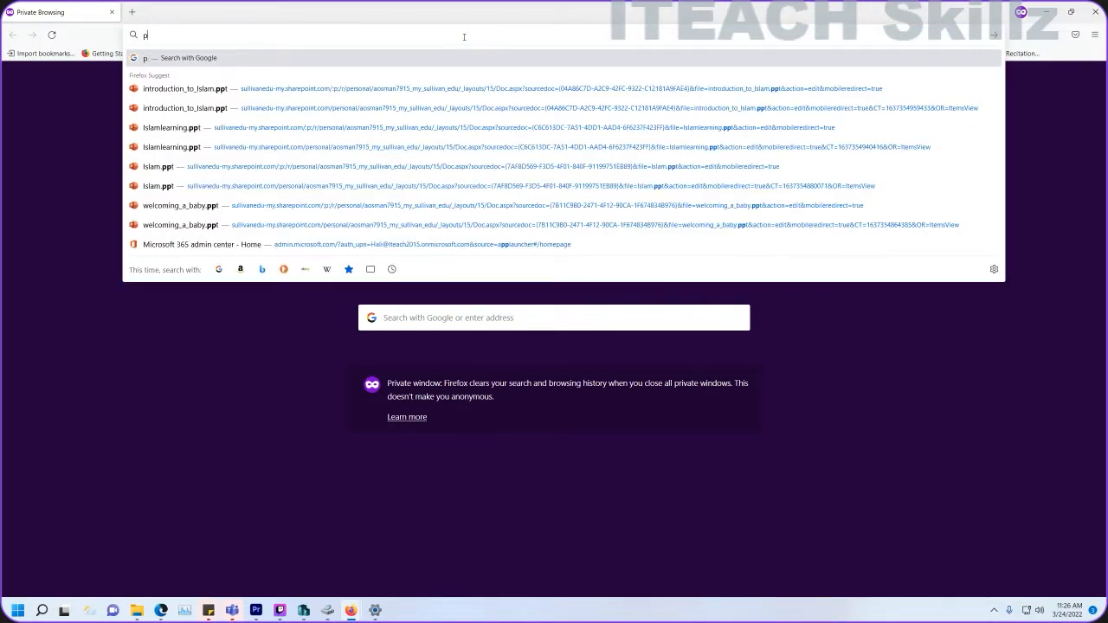
pyautogui.write('ortal.azure.com/')
pyautogui.press('Return')
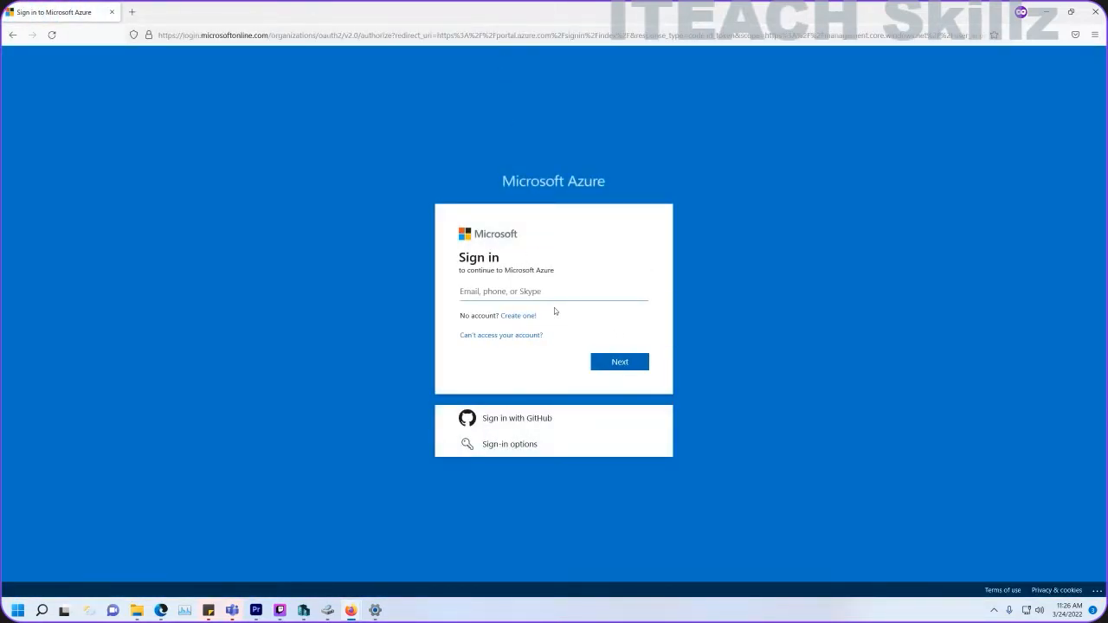
# Sign in with the test user's name and temporary password, then set and confirm a new password.
pyautogui.hotkey('ctrl', 'v')
pyautogui.click(616, 362)
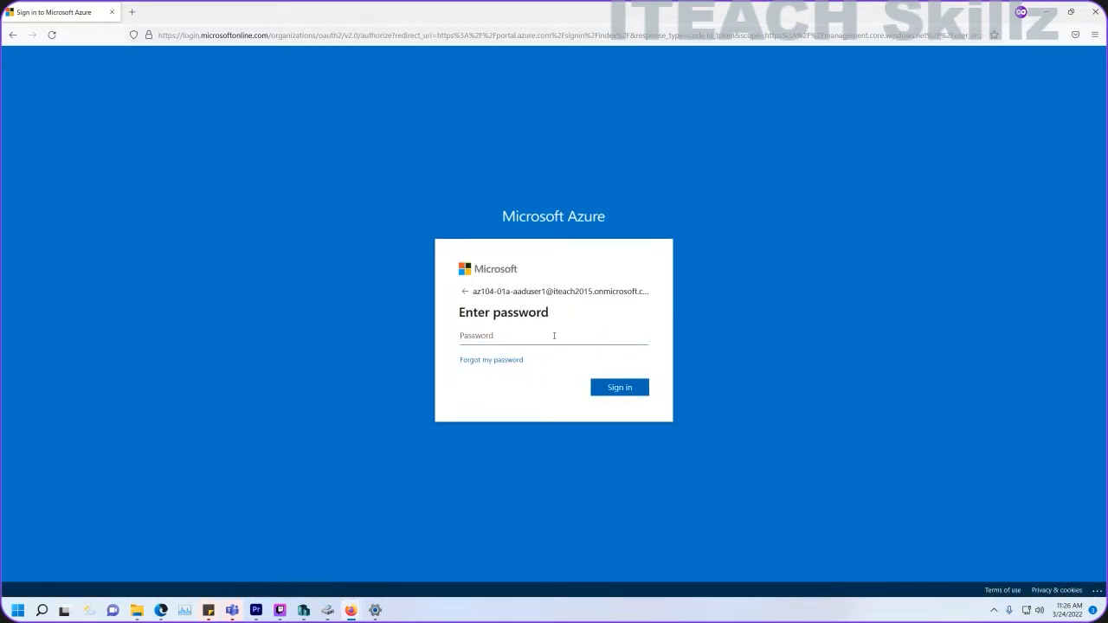
pyautogui.write('********')
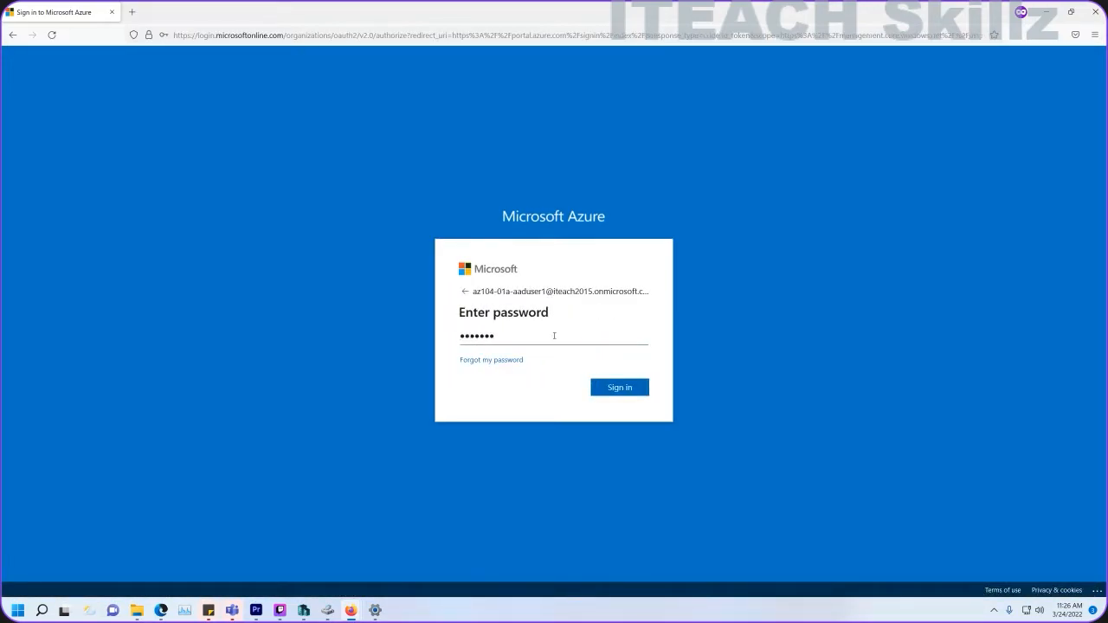
pyautogui.write('*****')
pyautogui.press('Return')
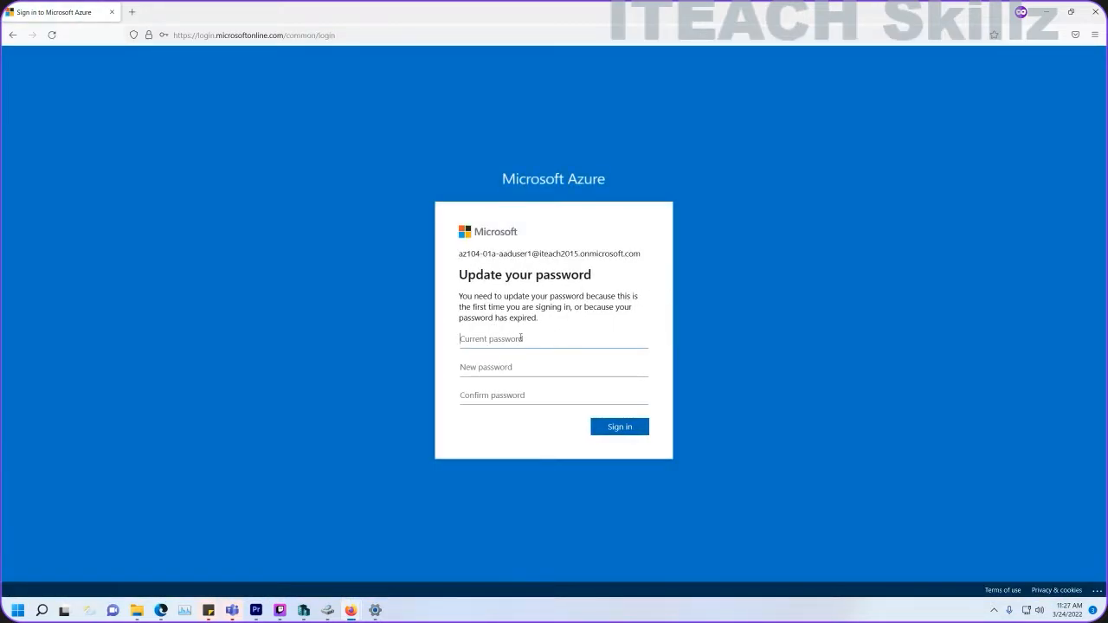
pyautogui.write('**********')
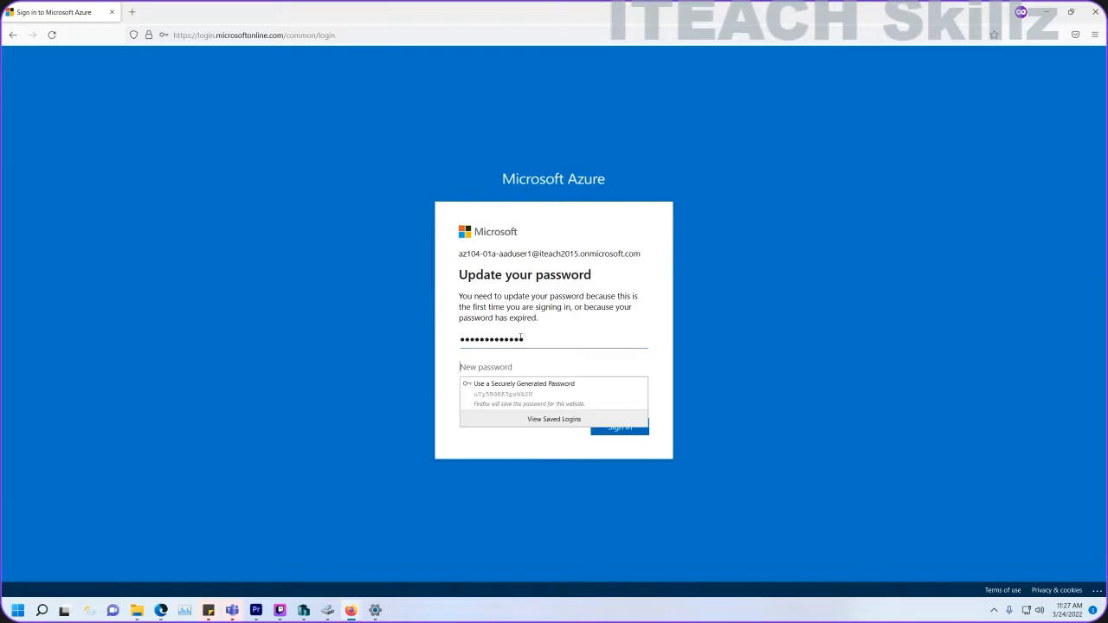
pyautogui.write('***')
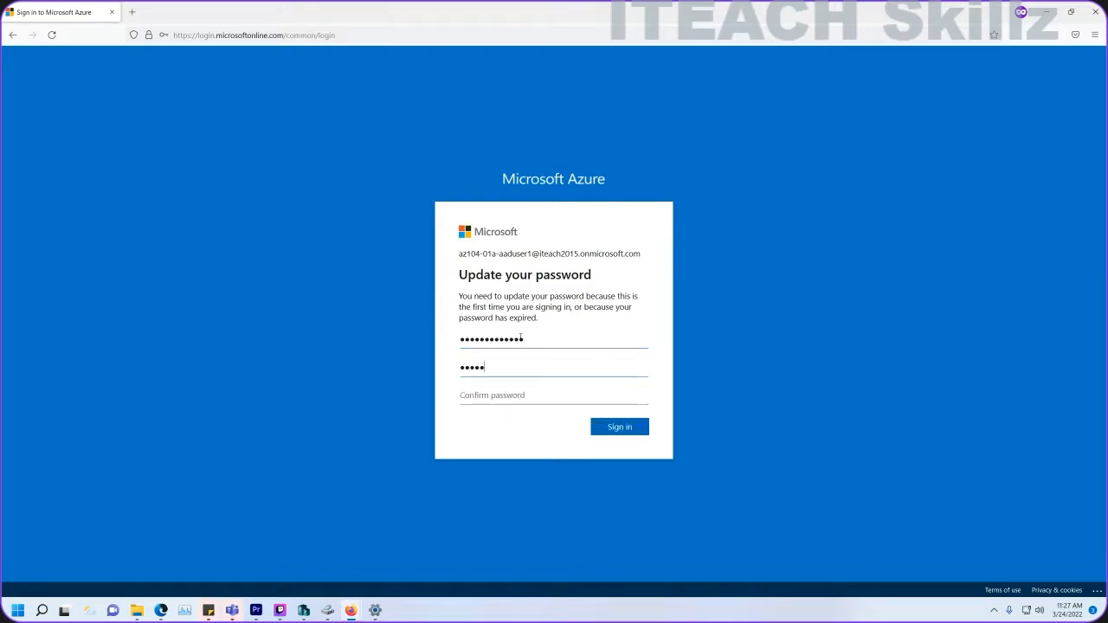
pyautogui.write('**************')
pyautogui.press('Tab')
pyautogui.write('***********')
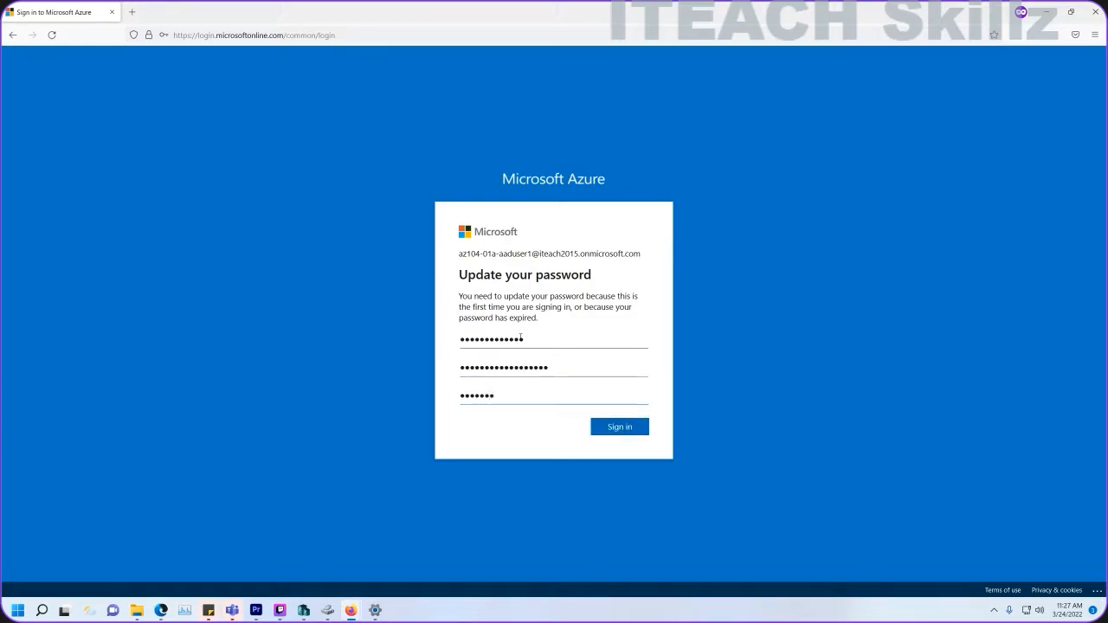
pyautogui.write('*****')
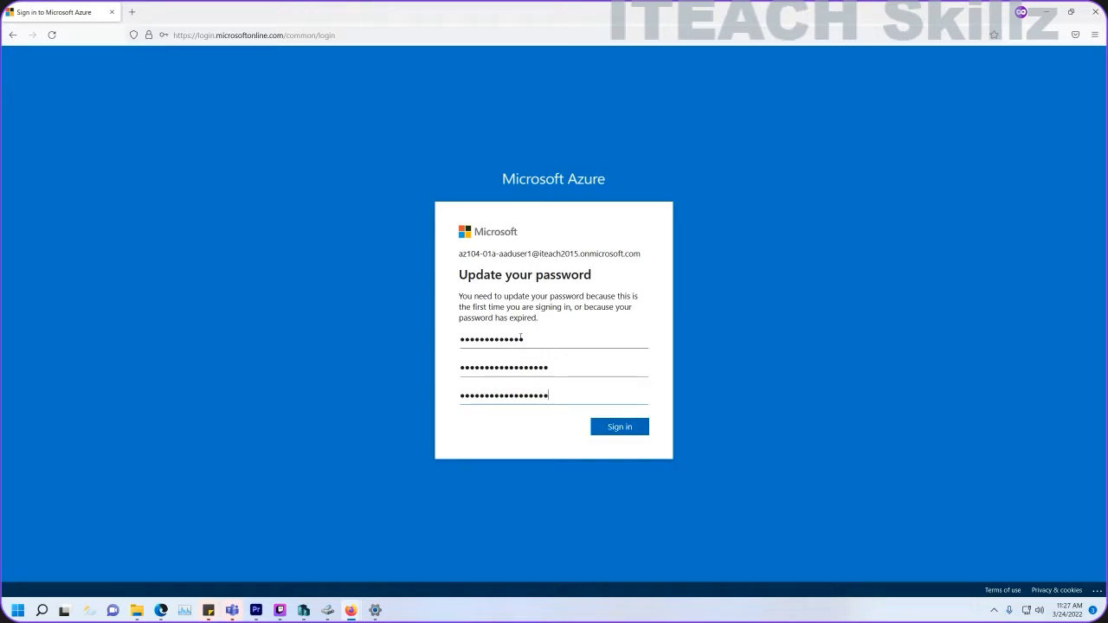
pyautogui.click(616, 430)
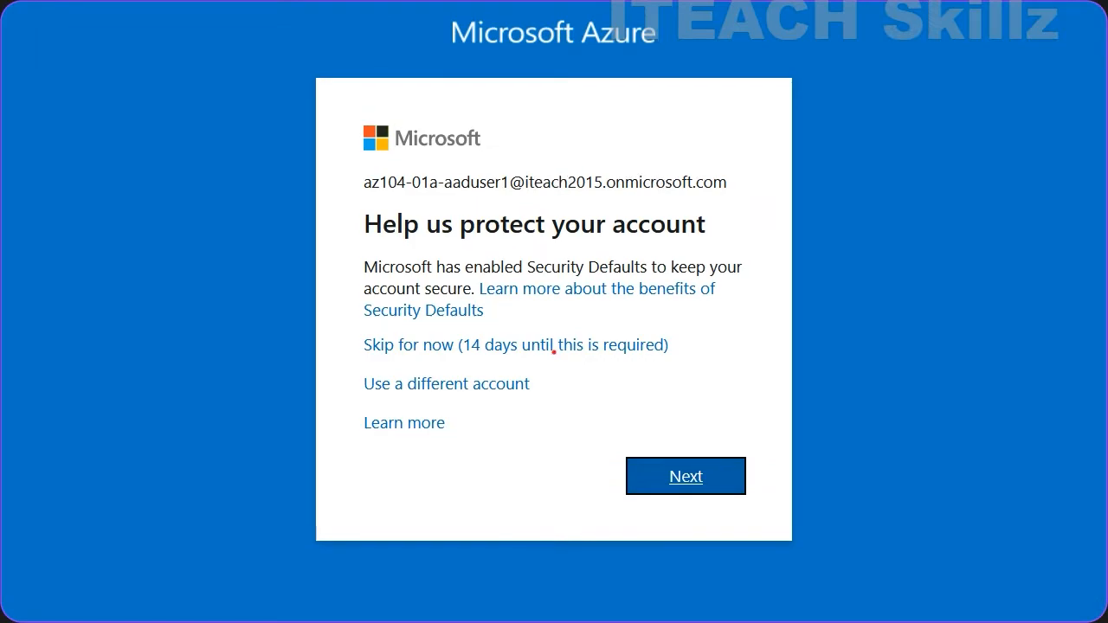
# Skip the security-info and Authenticator setup prompts, and answer No to Stay signed in.
pyautogui.moveTo(349, 334)
pyautogui.mouseDown()
pyautogui.moveTo(409, 367)
pyautogui.moveTo(596, 375)
pyautogui.moveTo(694, 371)
pyautogui.moveTo(704, 334)
pyautogui.moveTo(353, 331)
pyautogui.mouseUp()
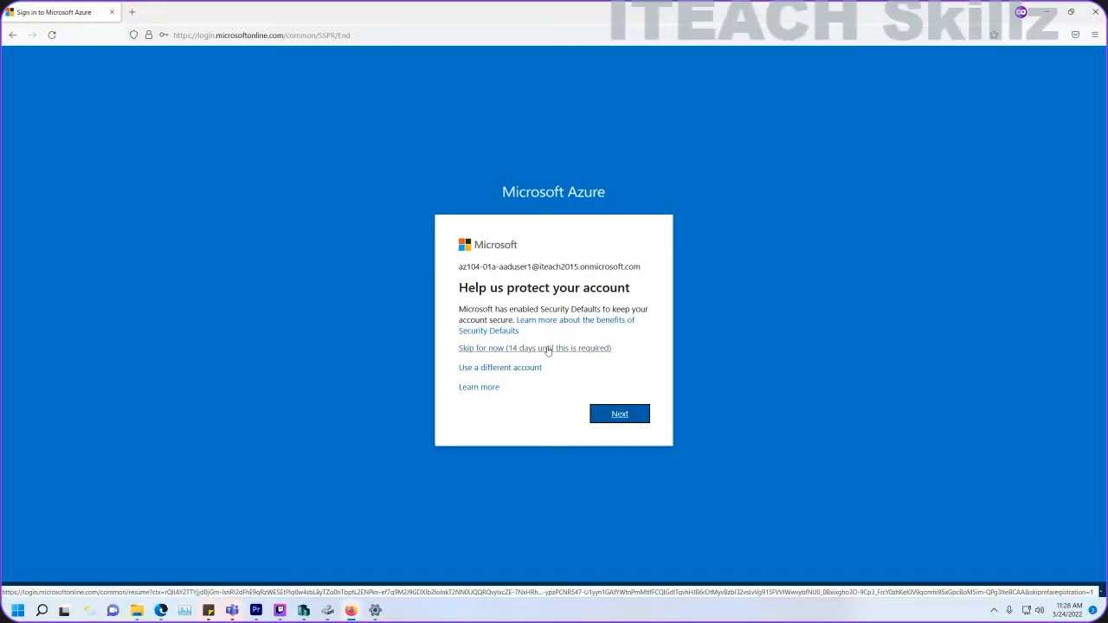
pyautogui.click(548, 349)
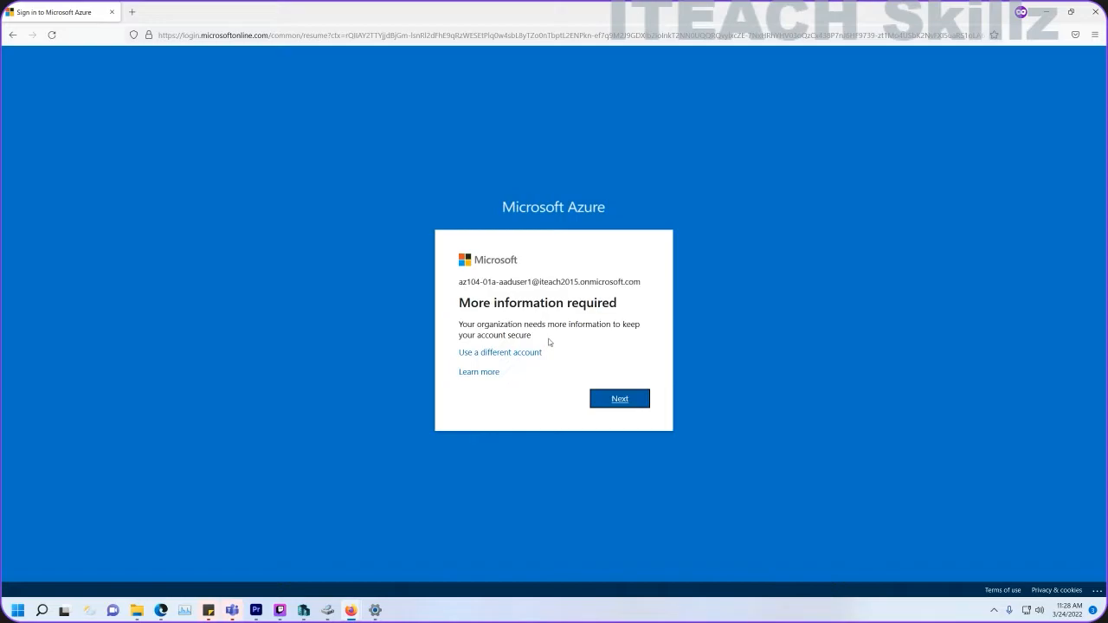
pyautogui.click(608, 399)
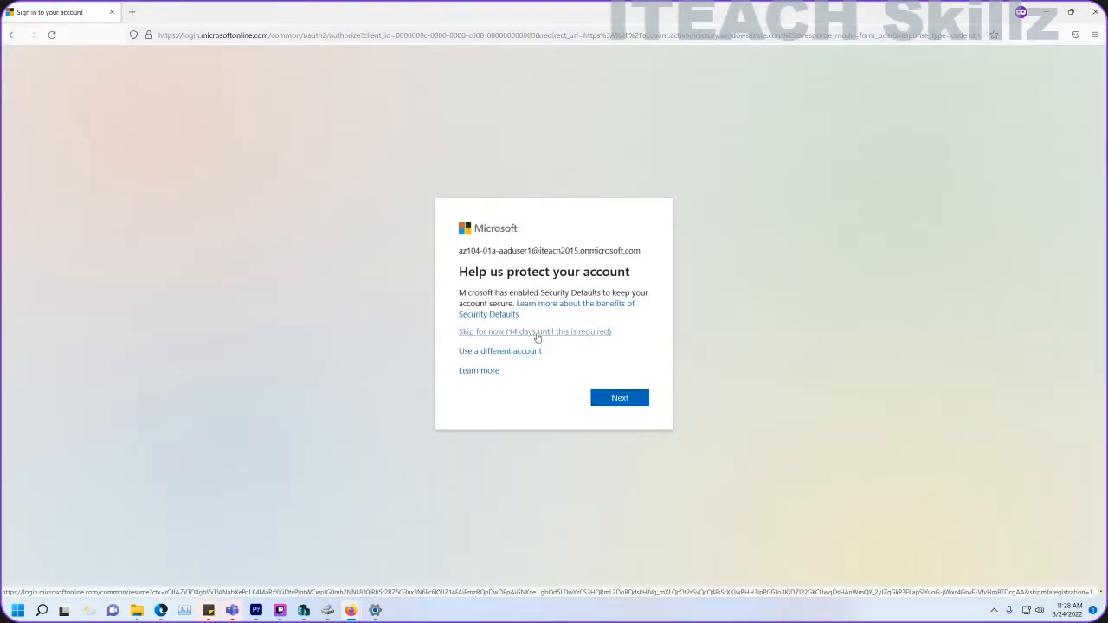
pyautogui.click(537, 334)
pyautogui.click(547, 374)
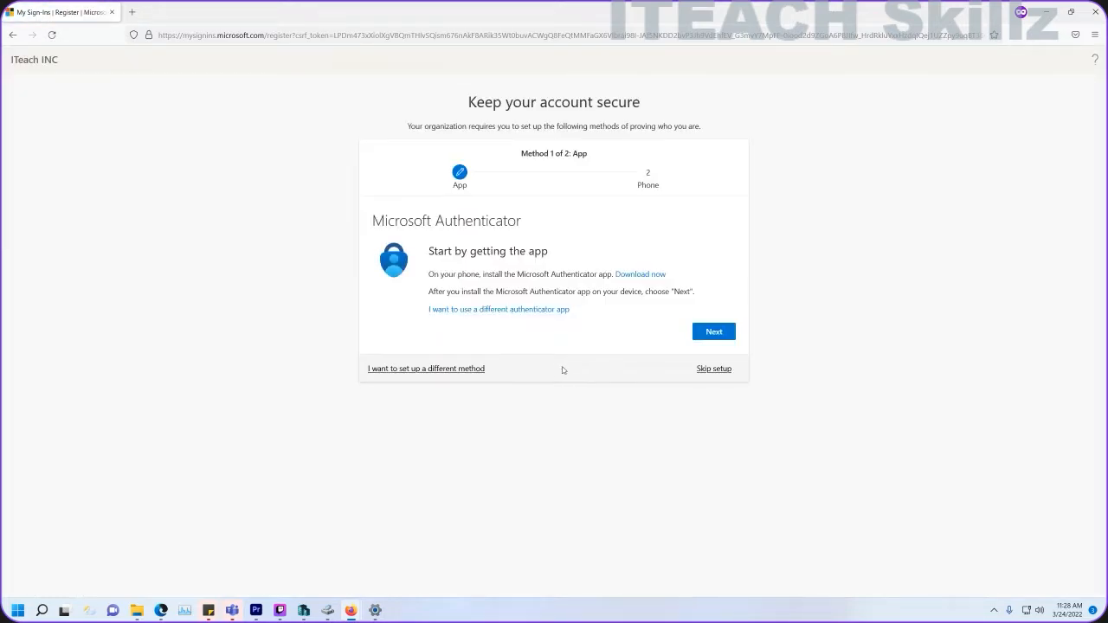
pyautogui.click(711, 368)
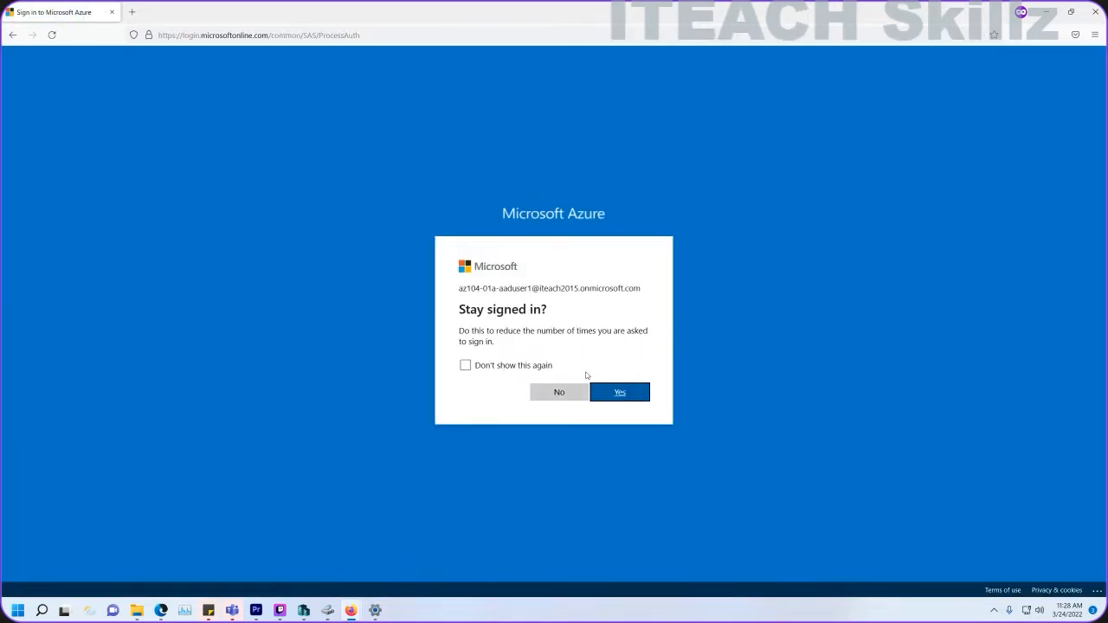
pyautogui.click(558, 393)
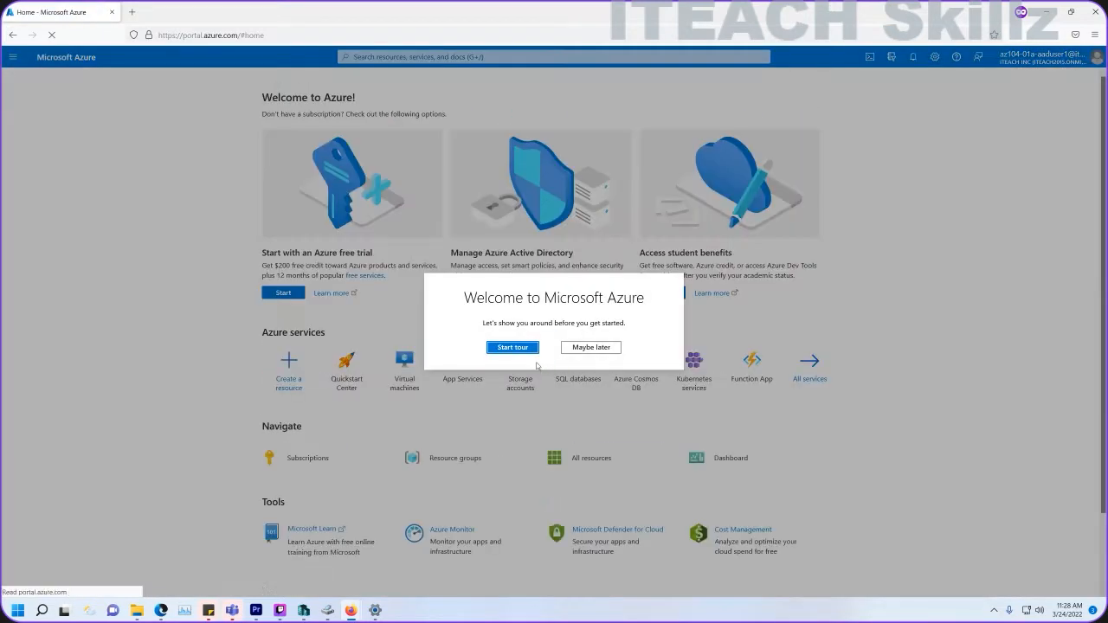
# As the test user, open Azure Active Directory > Users > New user, then return to the administrator's window.
pyautogui.click(600, 350)
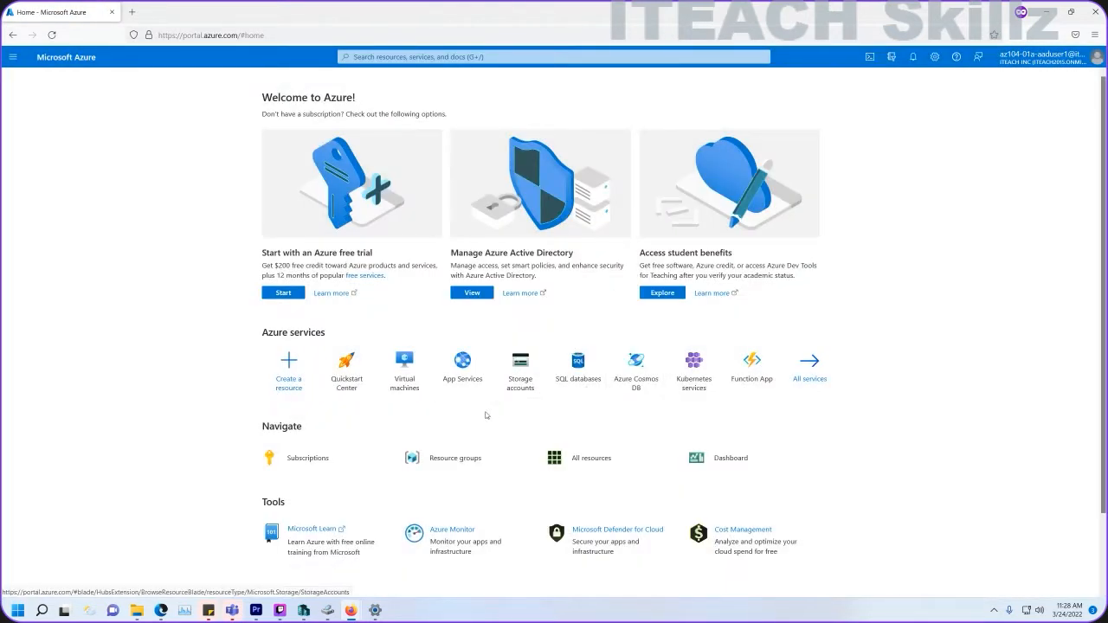
pyautogui.click(401, 58)
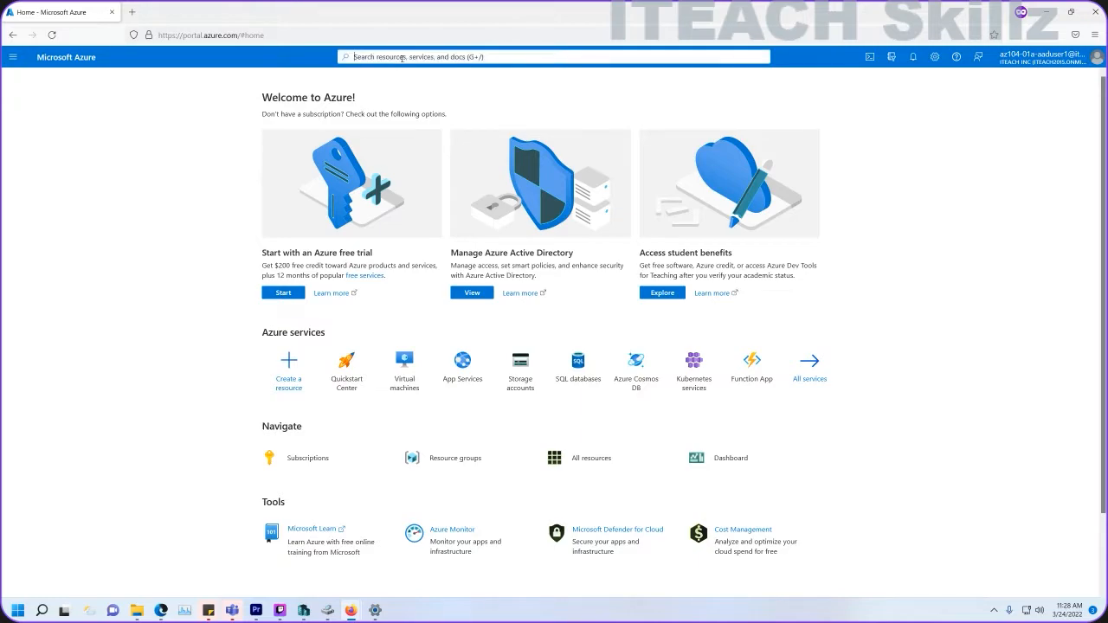
pyautogui.write('activ')
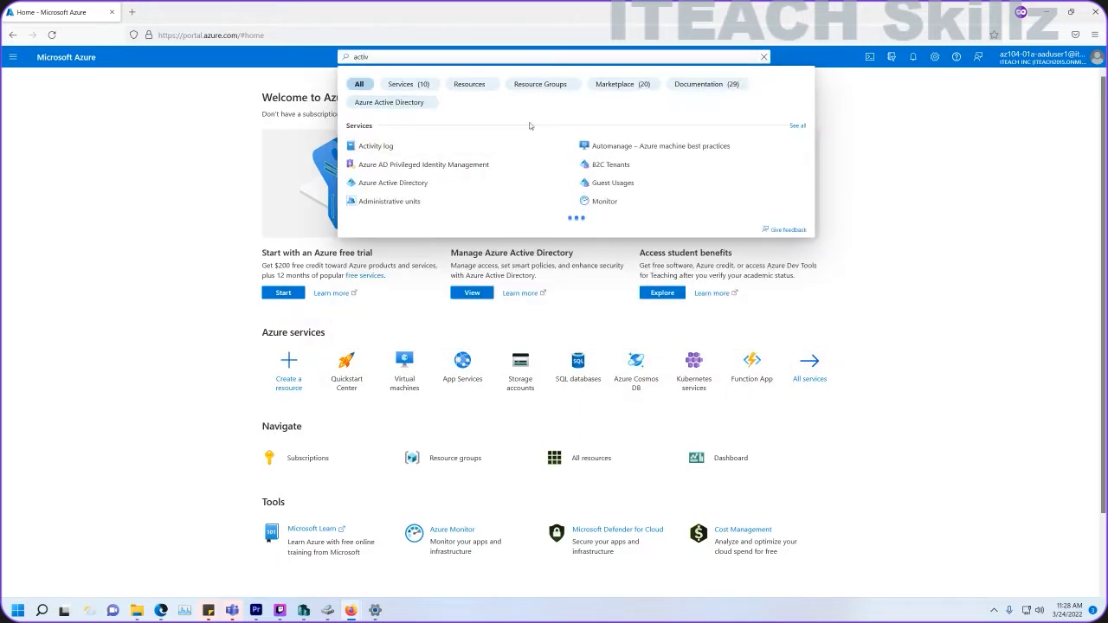
pyautogui.click(397, 187)
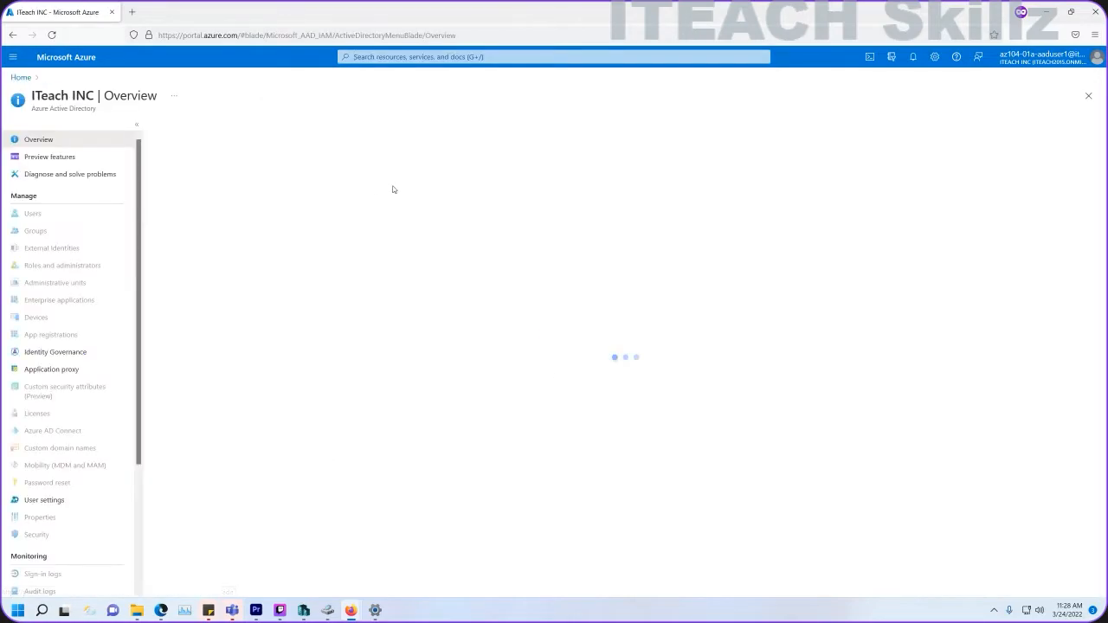
pyautogui.click(33, 214)
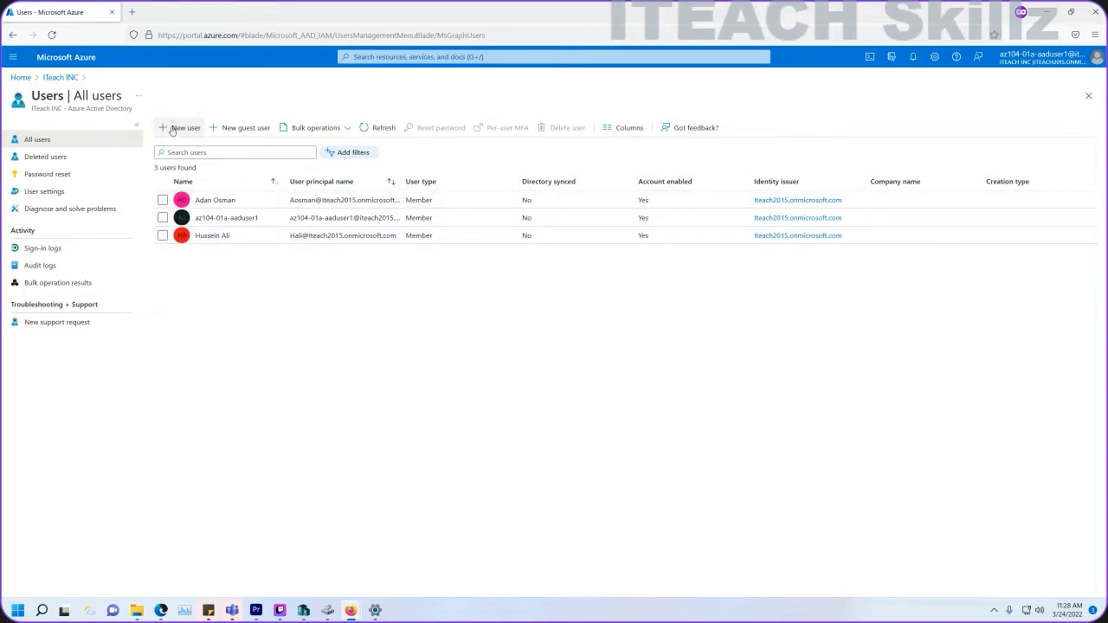
pyautogui.click(177, 128)
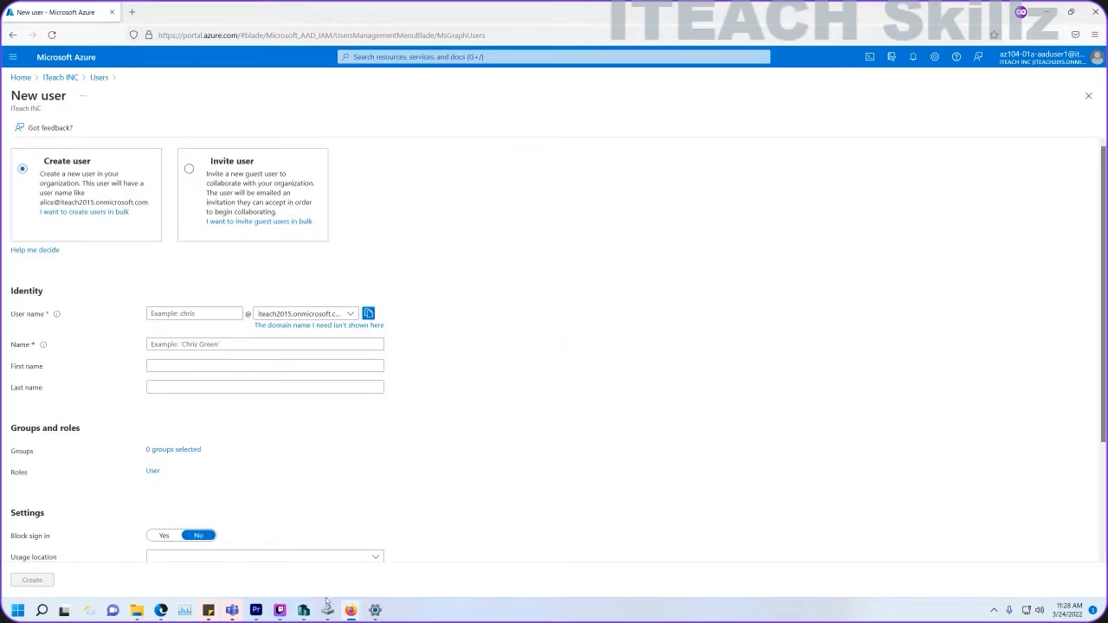
pyautogui.moveTo(350, 610)
pyautogui.click(218, 555)
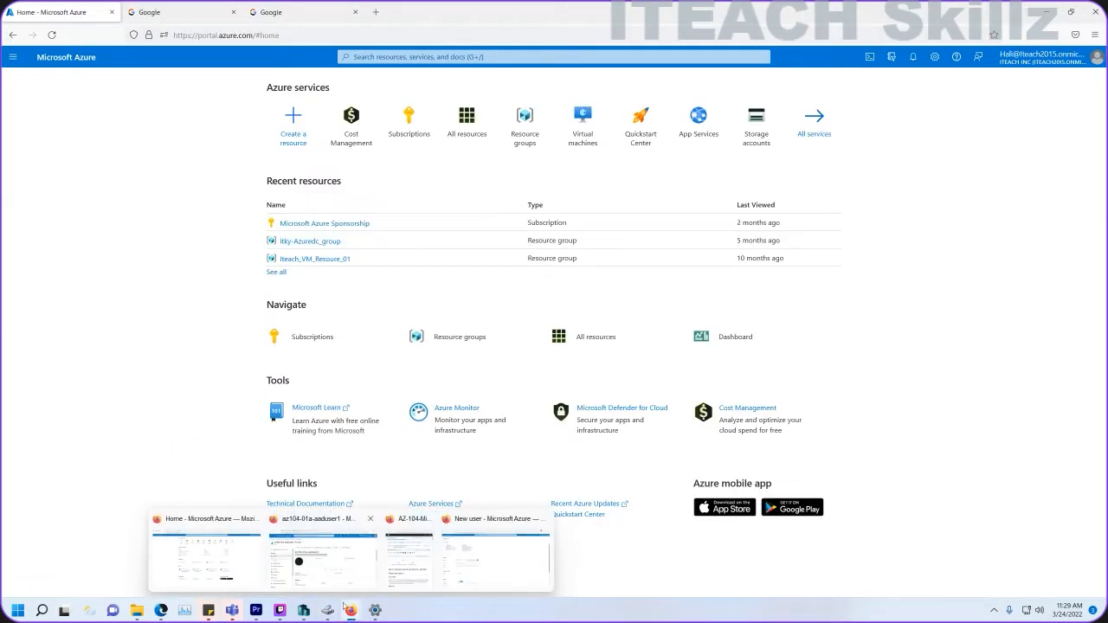
# Read step 15's settings table for az104-01a-aaduser2 in the GitHub lab and close the extra window.
pyautogui.click(409, 558)
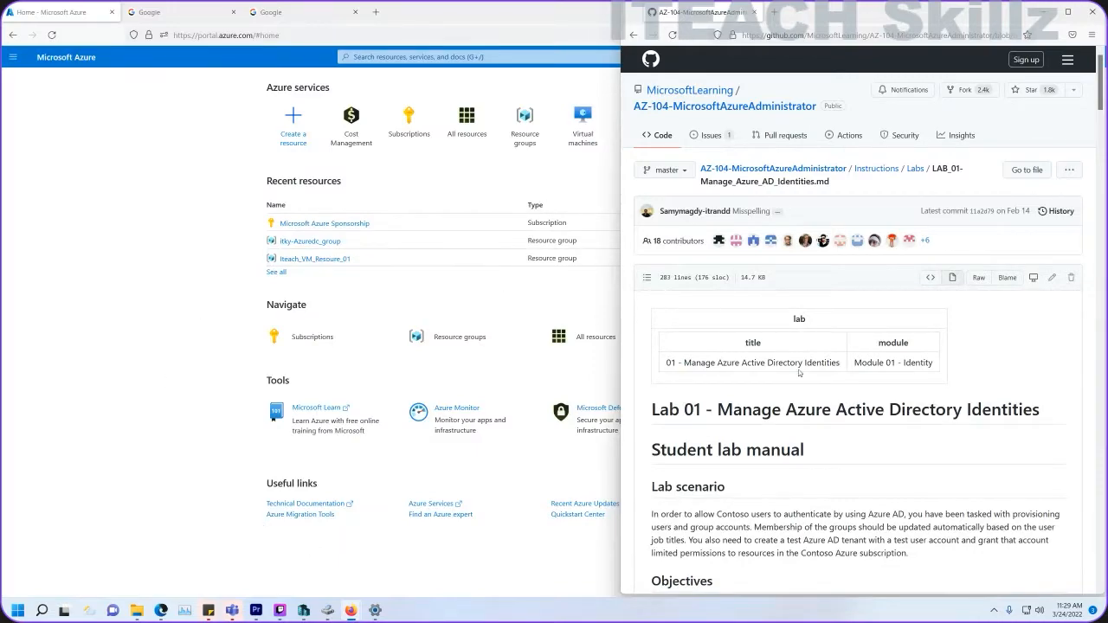
pyautogui.moveTo(350, 610)
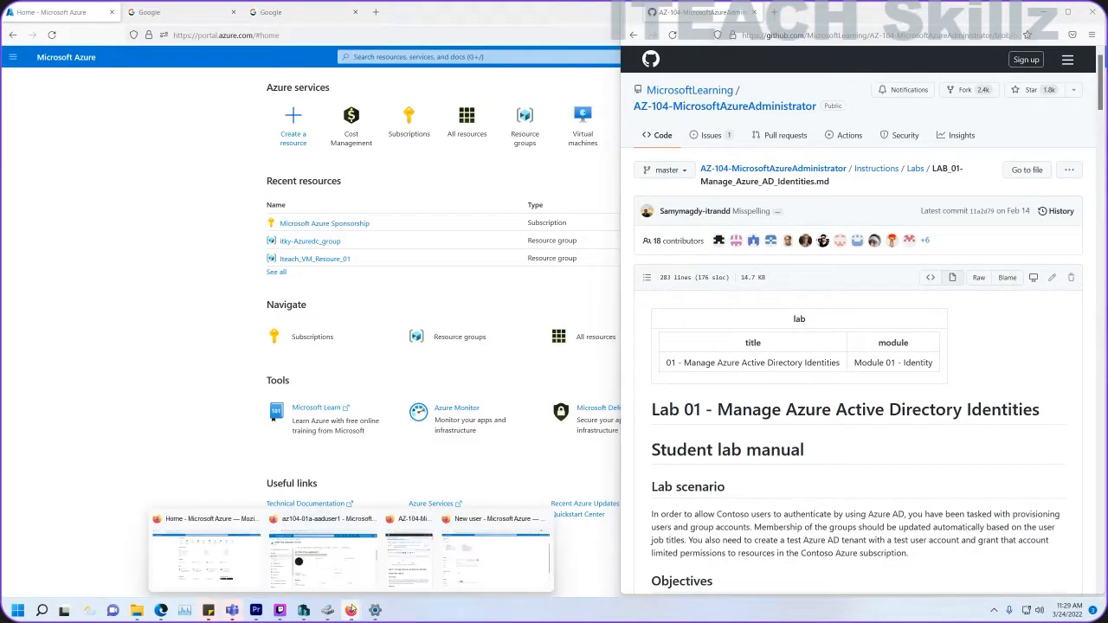
pyautogui.click(322, 558)
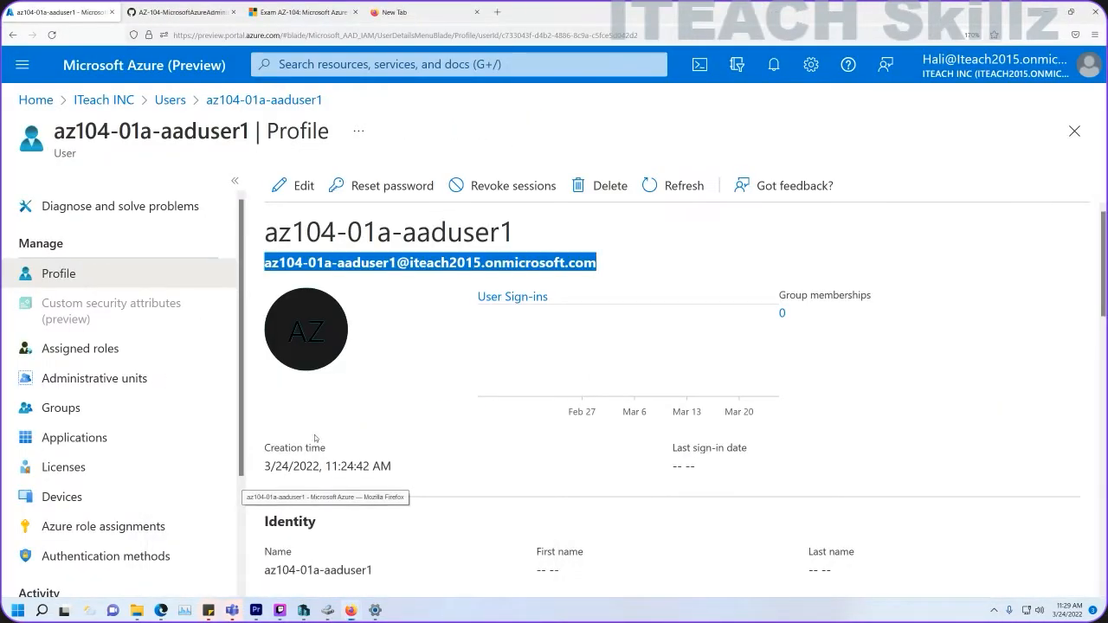
pyautogui.click(178, 12)
pyautogui.scroll(-2, 482, 372)
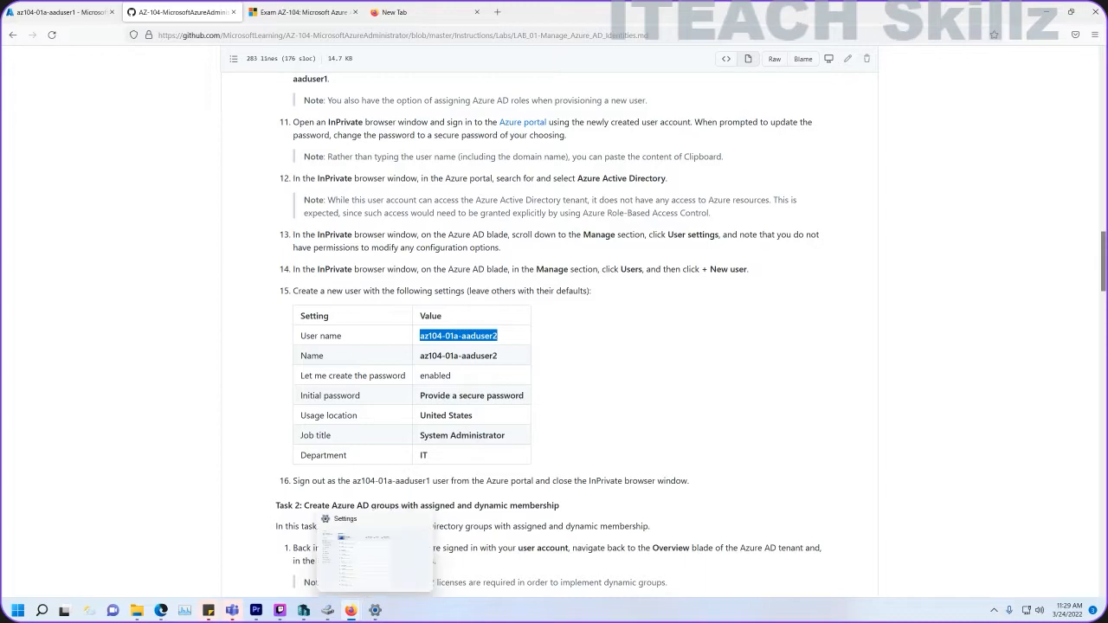
pyautogui.moveTo(351, 611)
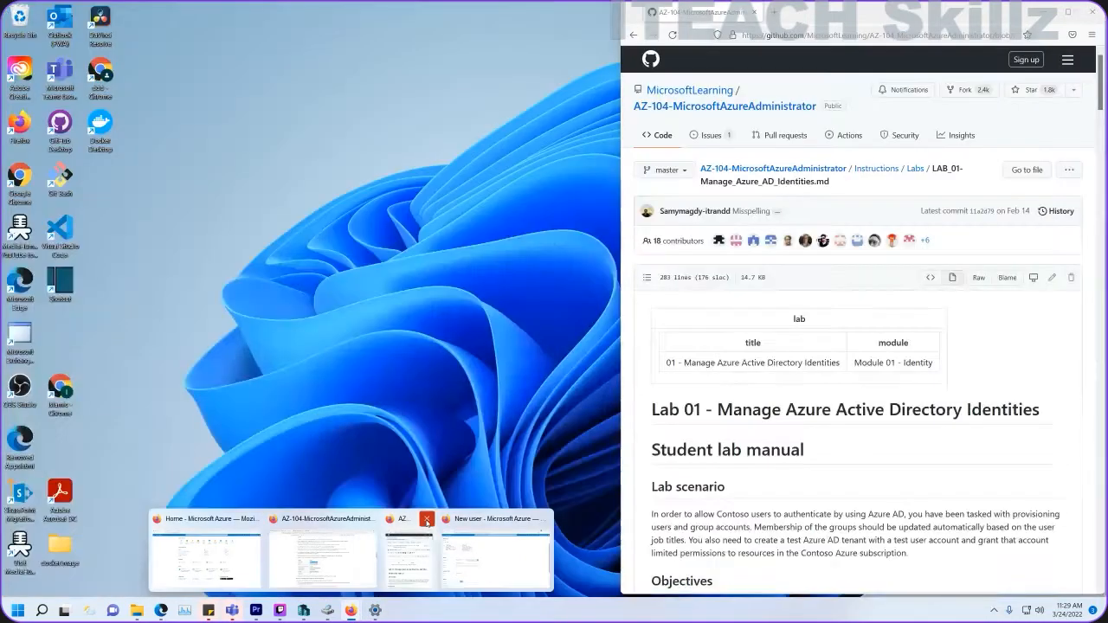
pyautogui.click(427, 518)
# Enter az104-01a-aaduser2 as user name and display name, with a manually set initial password.
pyautogui.click(467, 558)
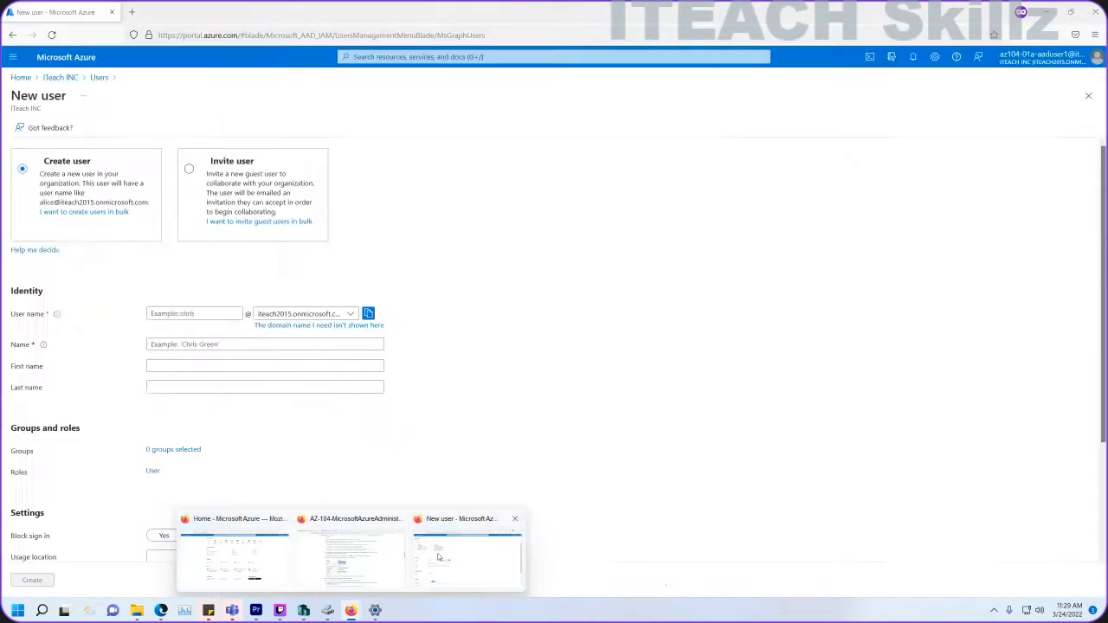
pyautogui.click(180, 313)
pyautogui.write('az104-01a-aaduser2')
pyautogui.click(184, 344)
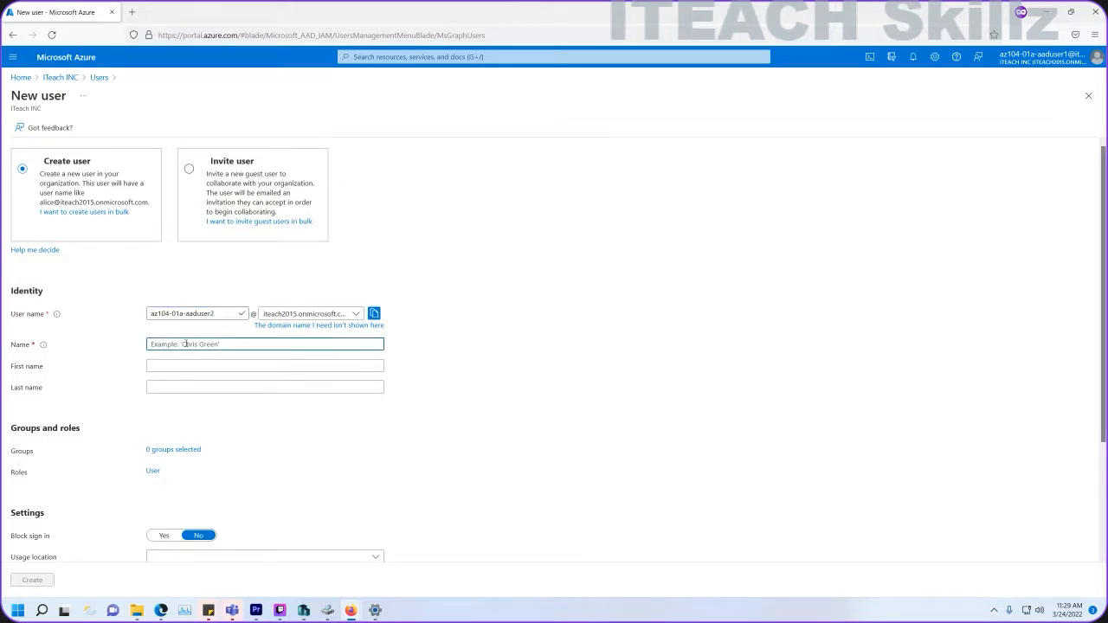
pyautogui.hotkey('ctrl', 'v')
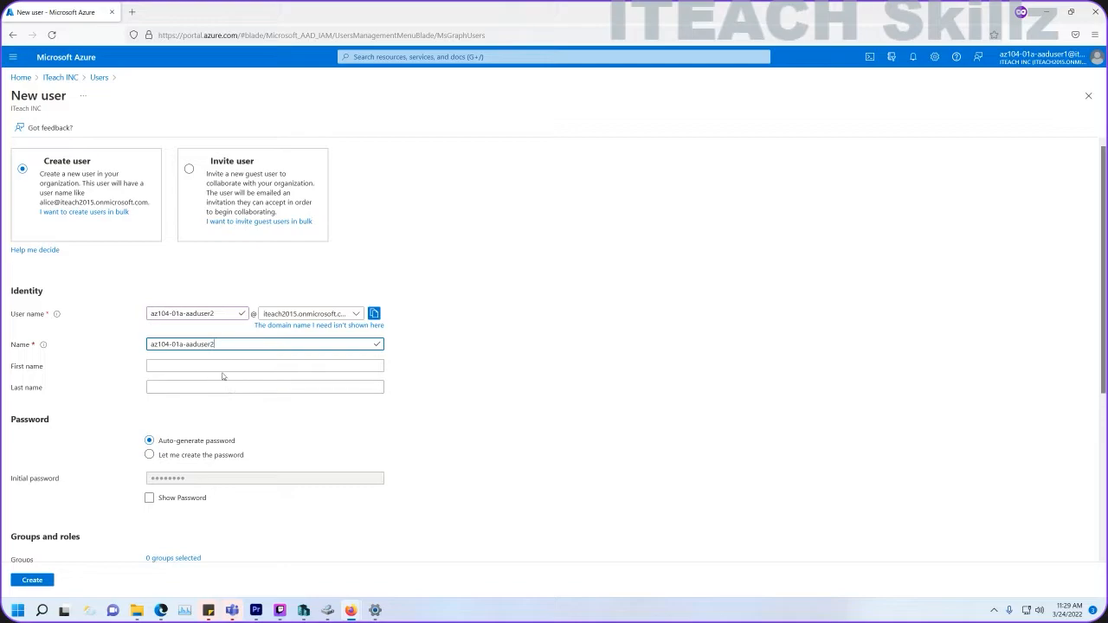
pyautogui.scroll(-2, 220, 376)
pyautogui.click(150, 340)
pyautogui.click(163, 363)
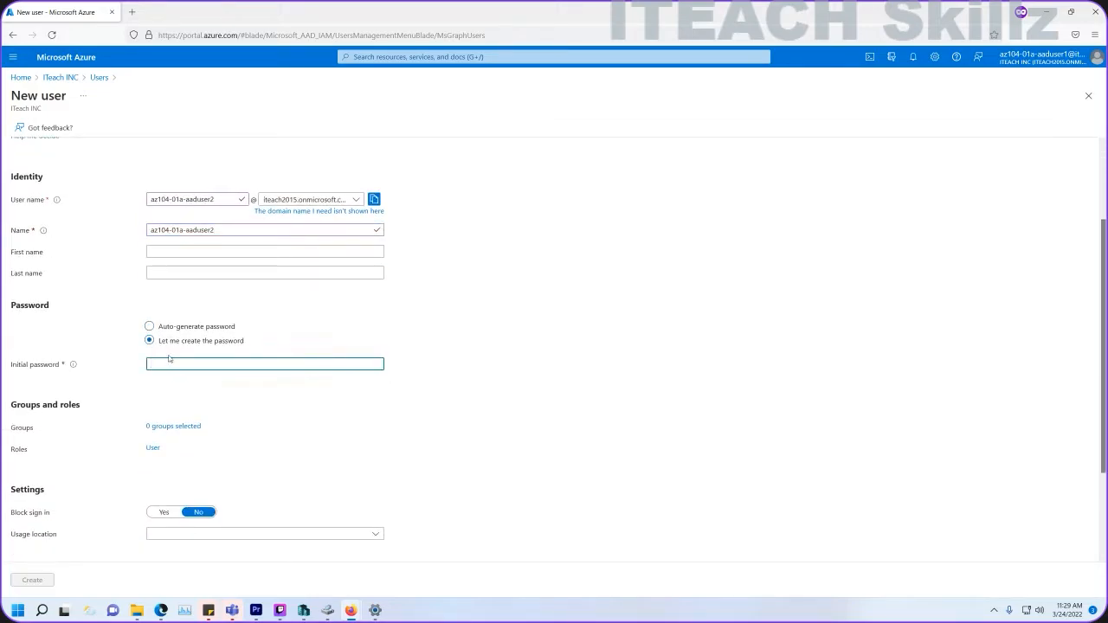
pyautogui.write('•••••••')
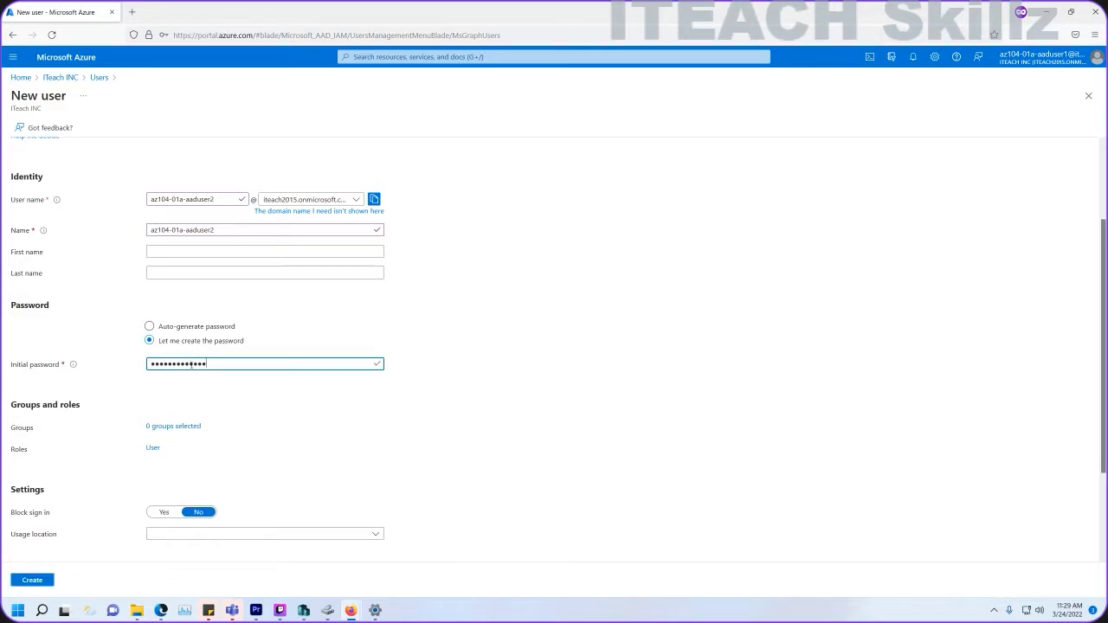
# Set the usage location to United States.
pyautogui.scroll(-2, 233, 438)
pyautogui.click(249, 420)
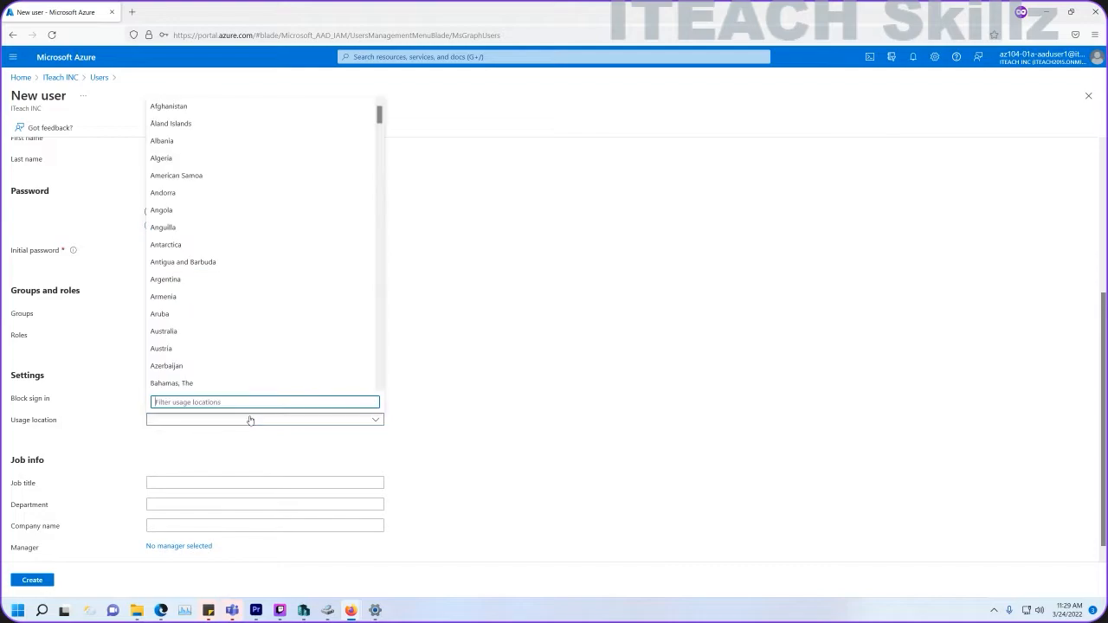
pyautogui.write('uni')
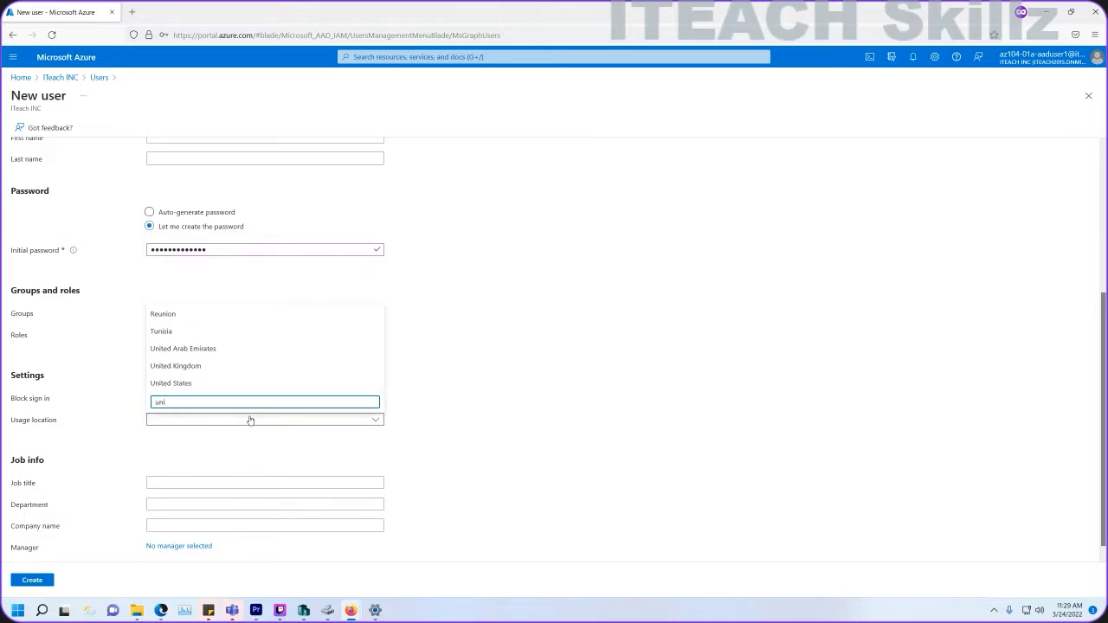
pyautogui.click(226, 383)
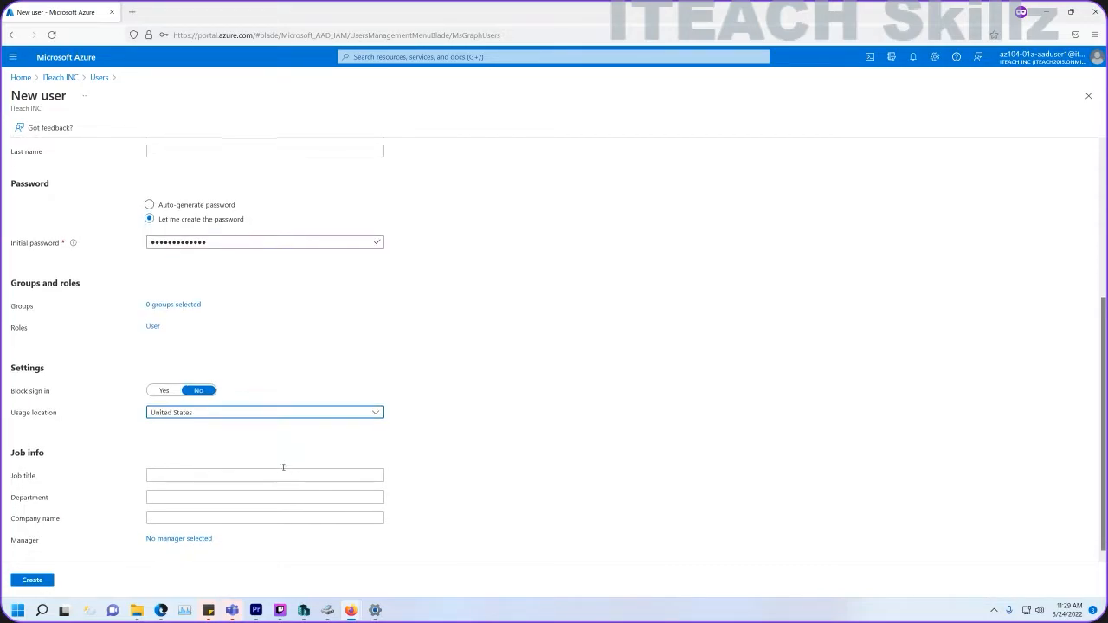
# Set job title System Administrator (copied from the lab) and department IT, then create the user.
pyautogui.click(217, 468)
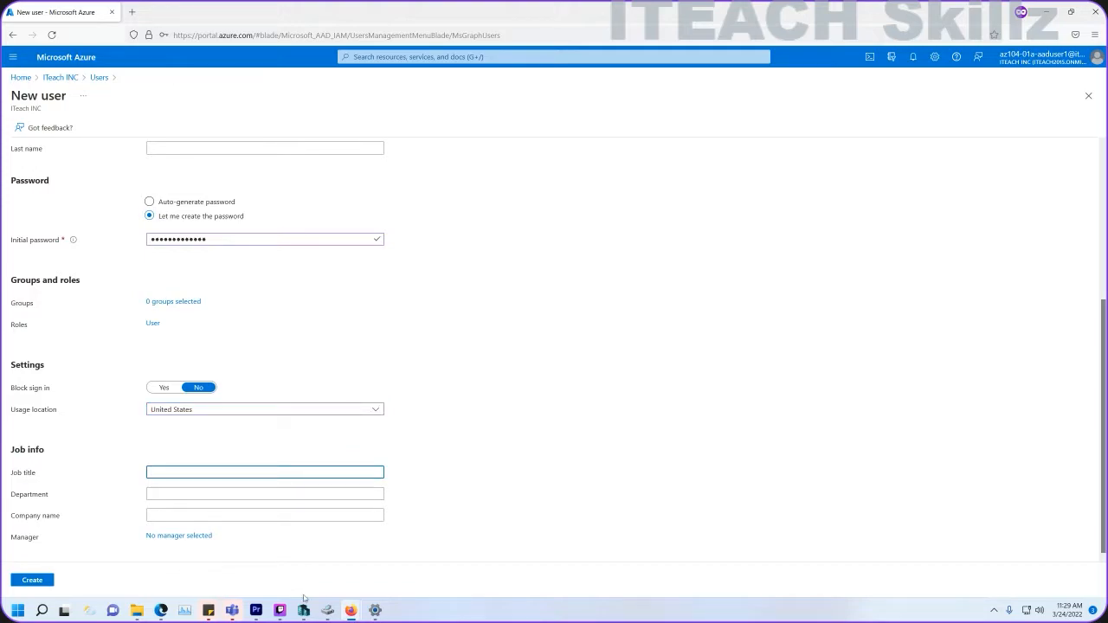
pyautogui.moveTo(350, 610)
pyautogui.click(344, 573)
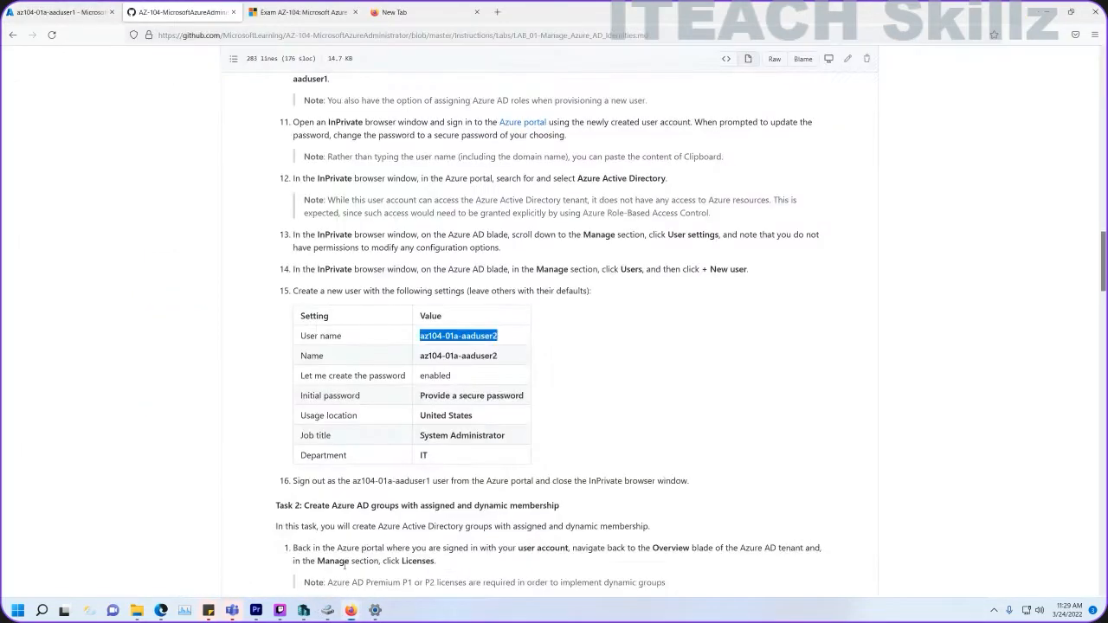
pyautogui.moveTo(510, 437); pyautogui.dragTo(421, 437)
pyautogui.hotkey('ctrl', 'c')
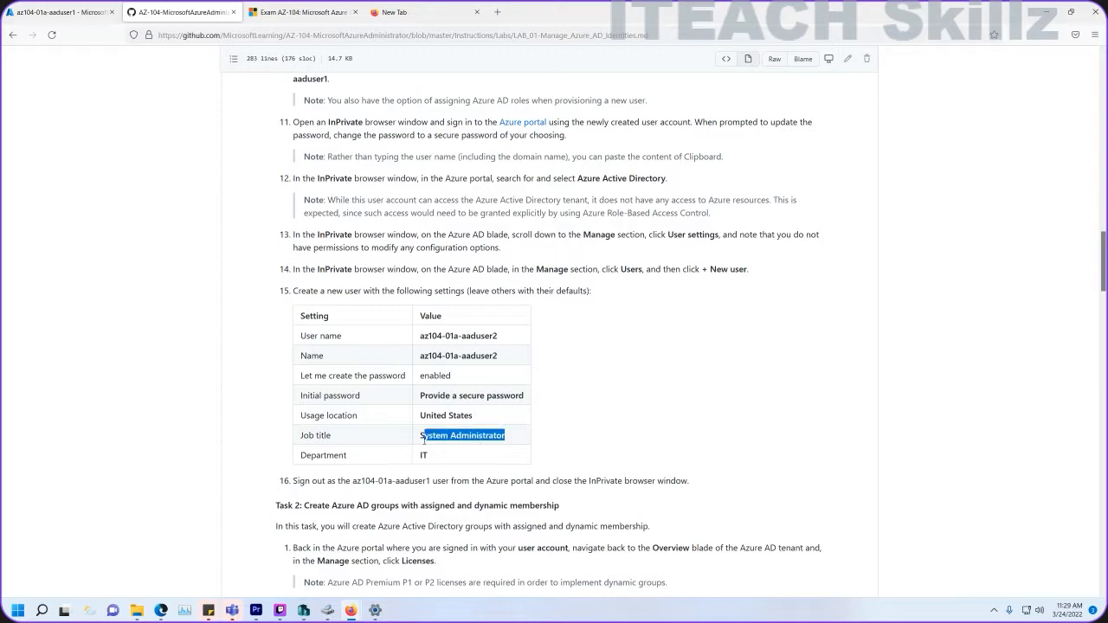
pyautogui.click(56, 12)
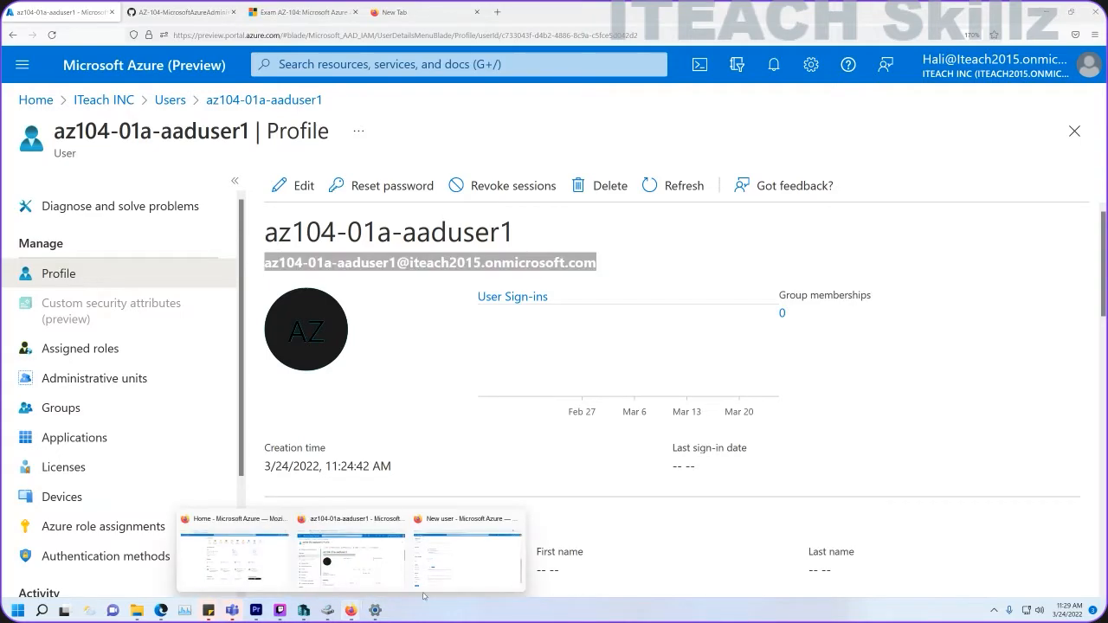
pyautogui.click(430, 550)
pyautogui.hotkey('ctrl', 'v')
pyautogui.click(180, 495)
pyautogui.write('IT')
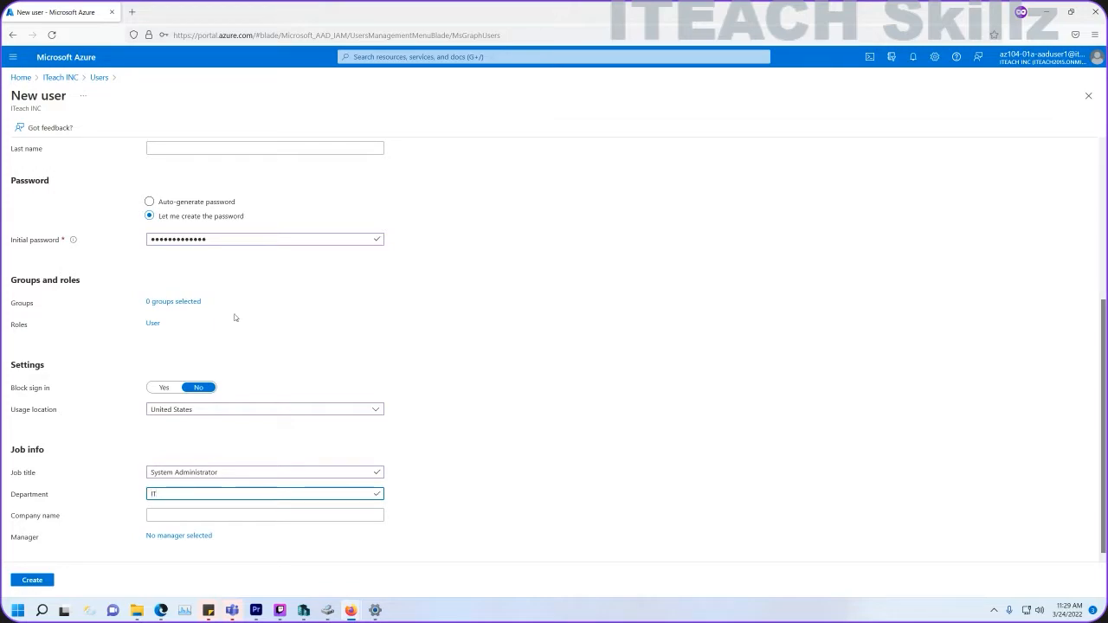
pyautogui.scroll(2, 232, 309)
pyautogui.scroll(-2, 232, 309)
pyautogui.click(36, 580)
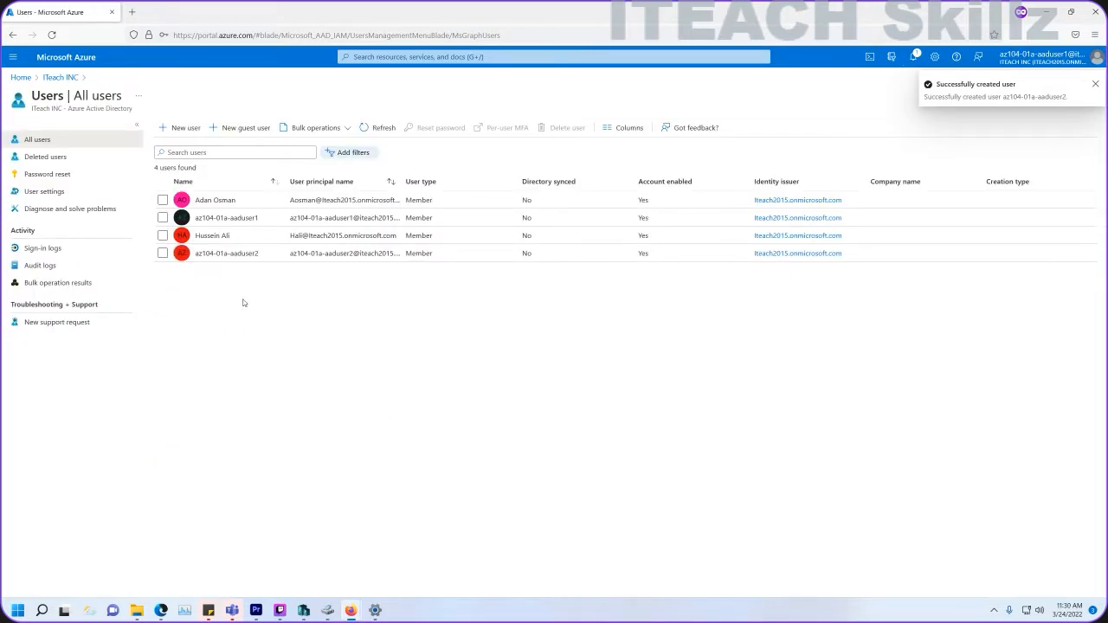
# Close the administrator's Azure Home window and switch to the GitHub lab tab in the aaduser1 window.
pyautogui.moveTo(349, 611)
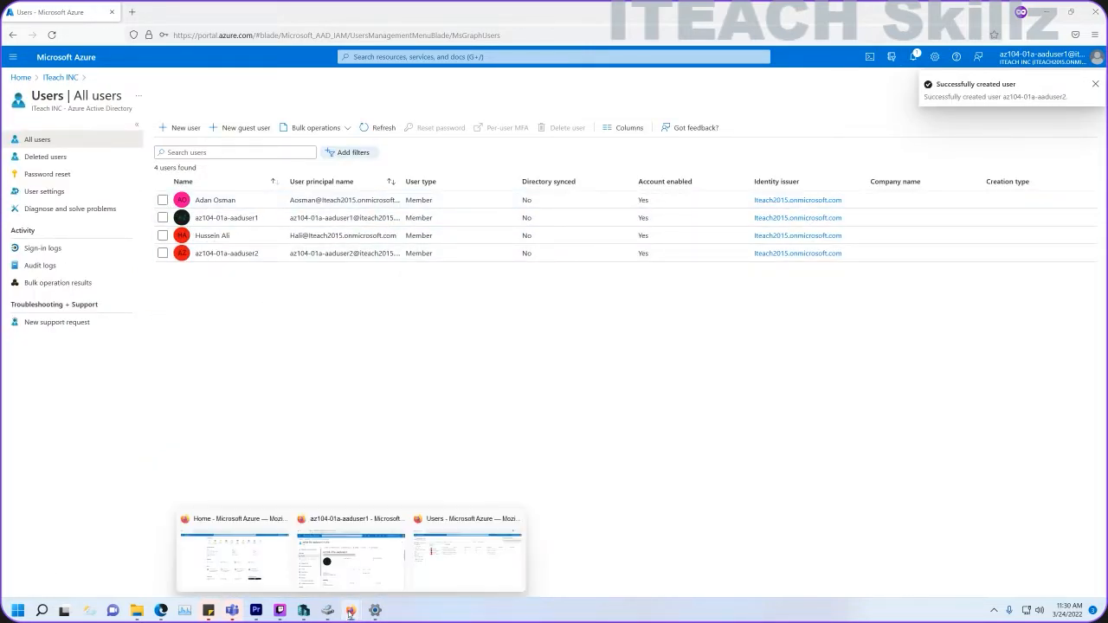
pyautogui.moveTo(357, 567)
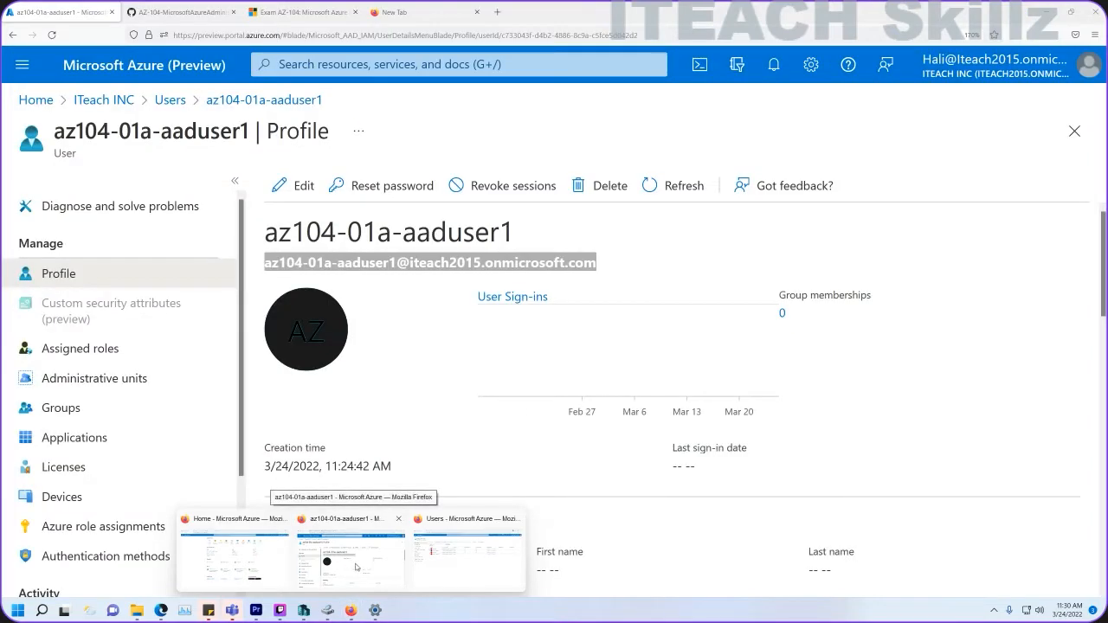
pyautogui.moveTo(247, 560)
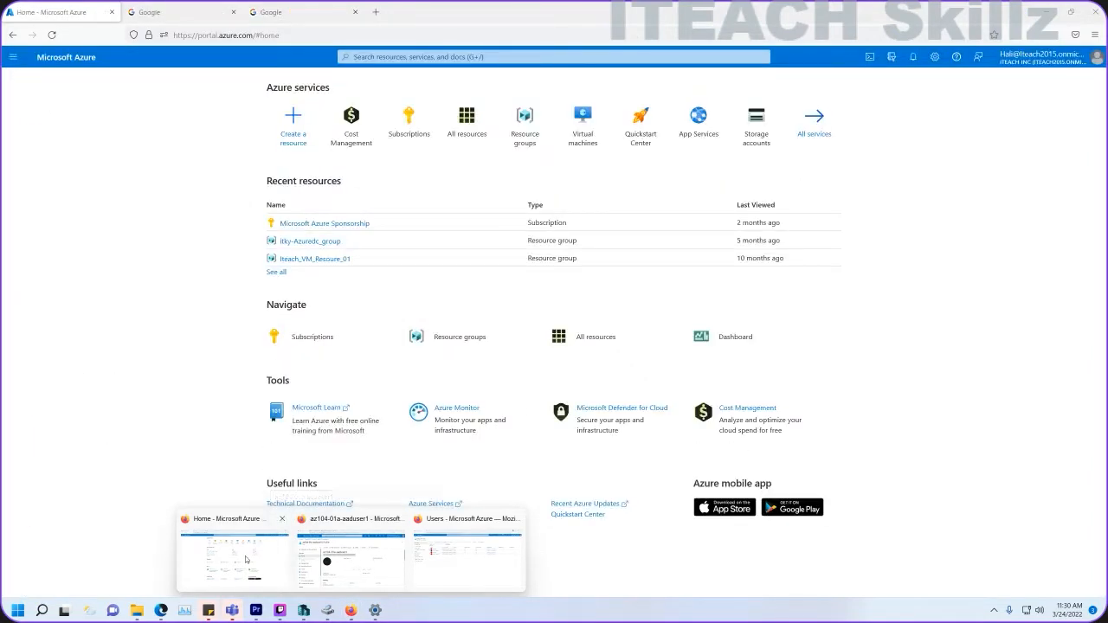
pyautogui.moveTo(315, 561)
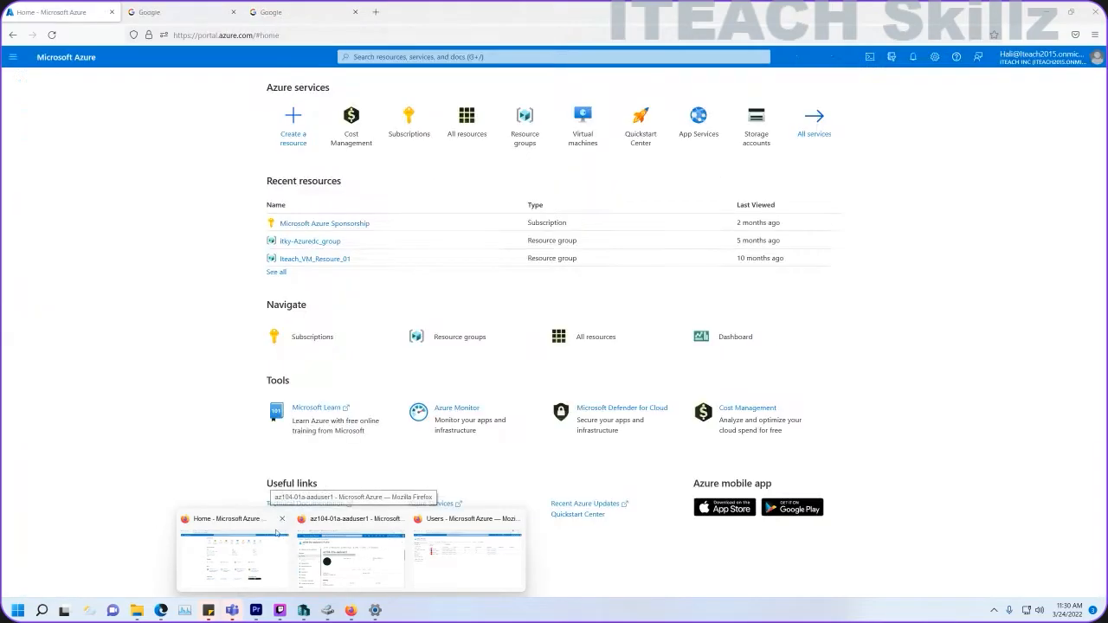
pyautogui.click(281, 518)
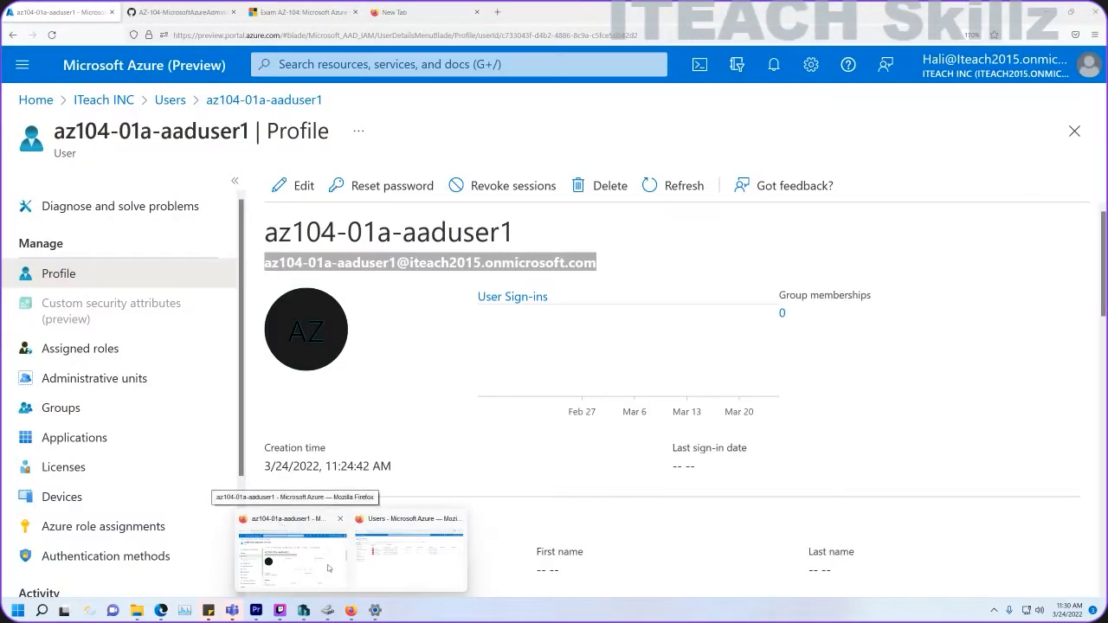
pyautogui.click(280, 525)
pyautogui.click(186, 12)
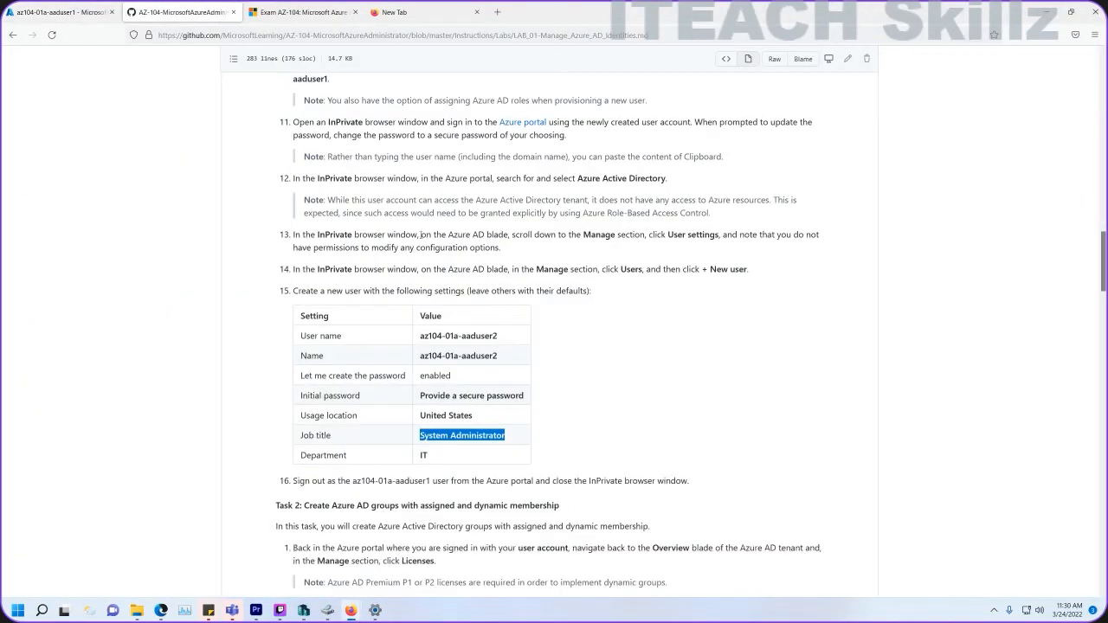
# Review Task 1's user names, UPN note, User administrator role and InPrivate sign-in steps.
pyautogui.scroll(-3, 463, 253)
pyautogui.scroll(6, 454, 255)
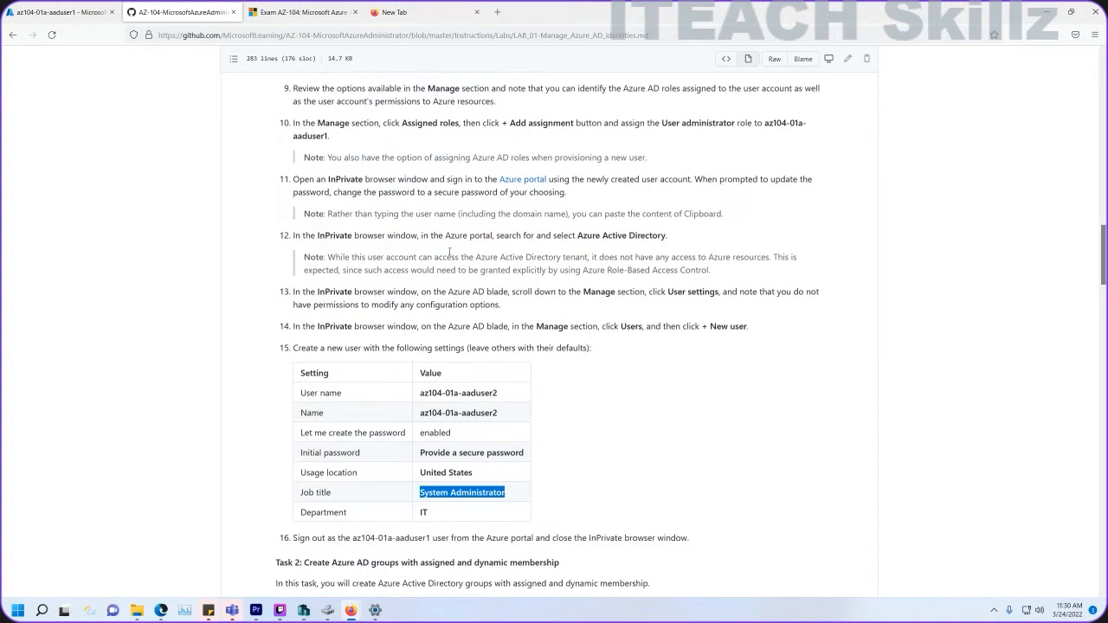
pyautogui.scroll(5, 449, 254)
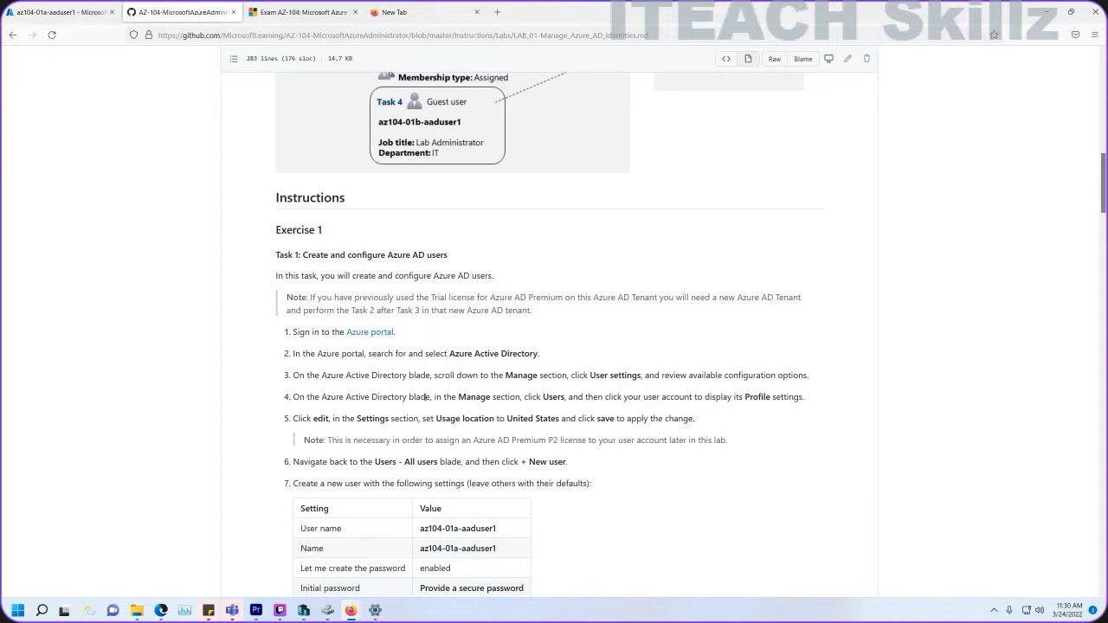
pyautogui.scroll(-2, 425, 396)
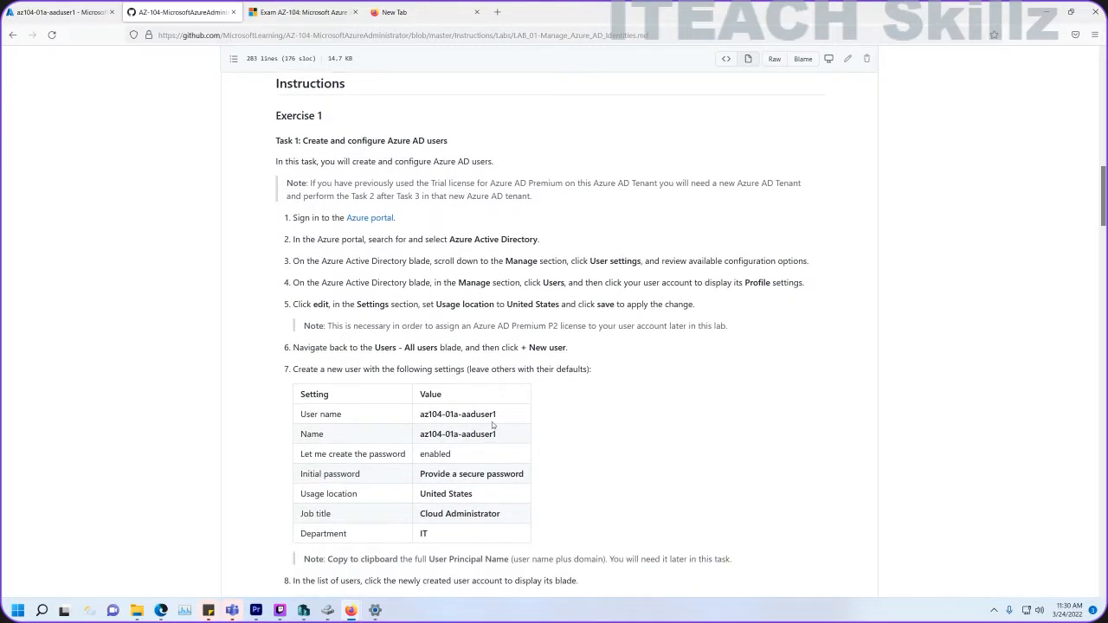
pyautogui.moveTo(502, 422); pyautogui.dragTo(421, 420)
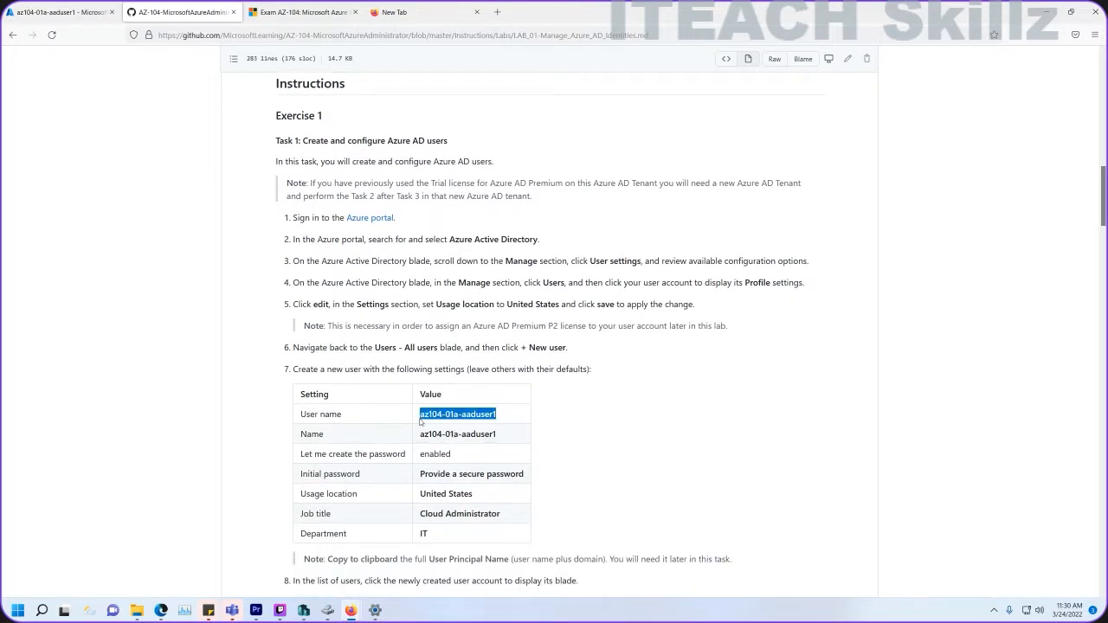
pyautogui.scroll(-3, 443, 445)
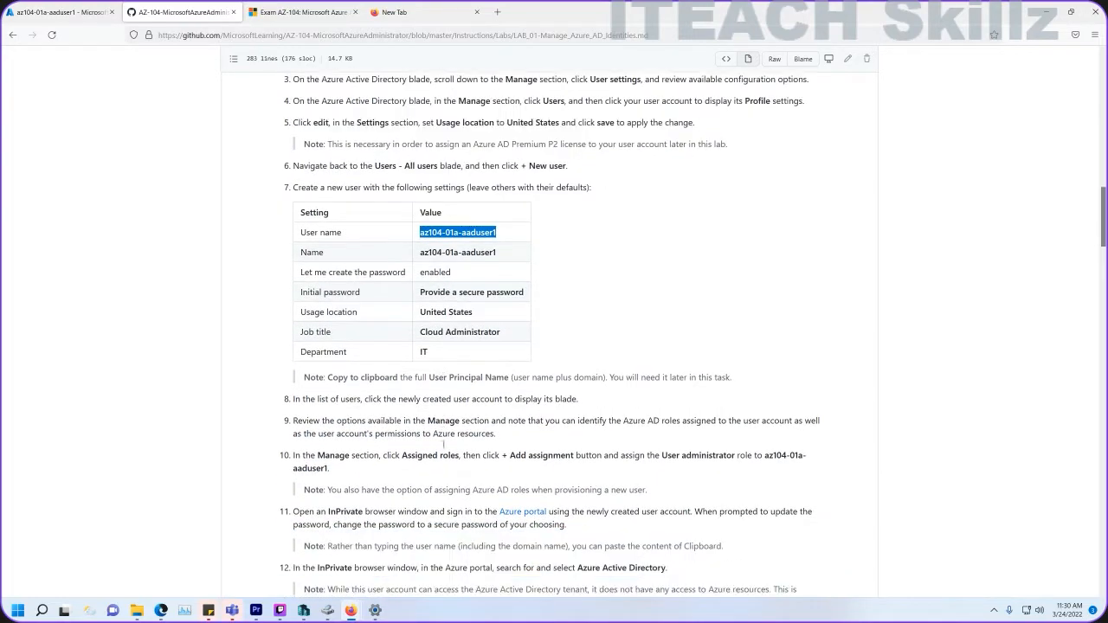
pyautogui.moveTo(360, 331); pyautogui.dragTo(523, 334)
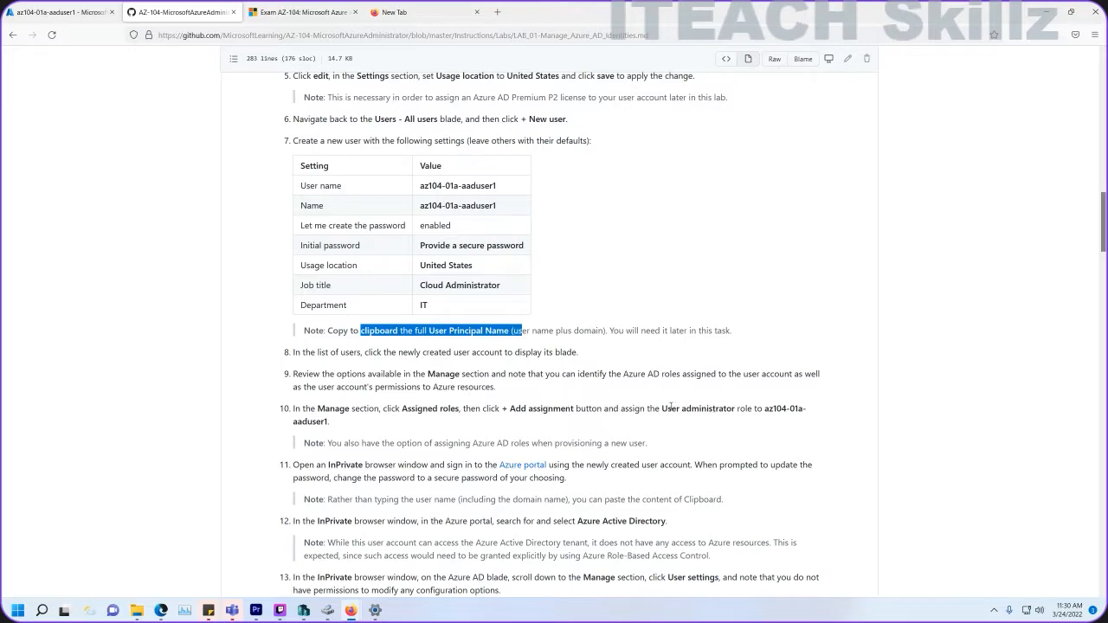
pyautogui.moveTo(662, 409); pyautogui.dragTo(738, 409)
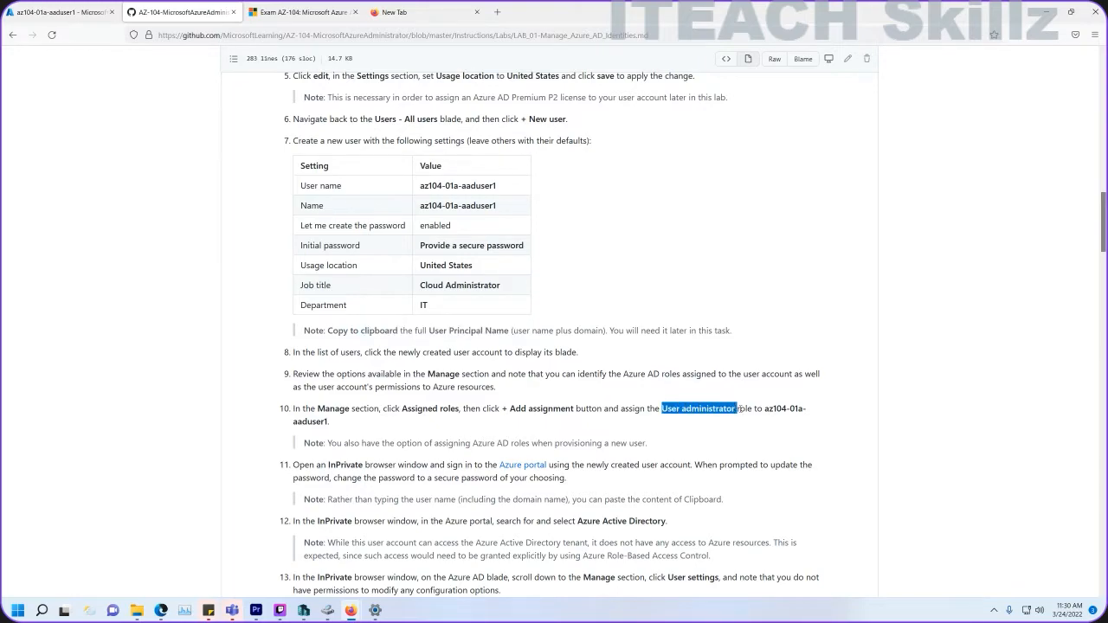
pyautogui.scroll(-2, 494, 407)
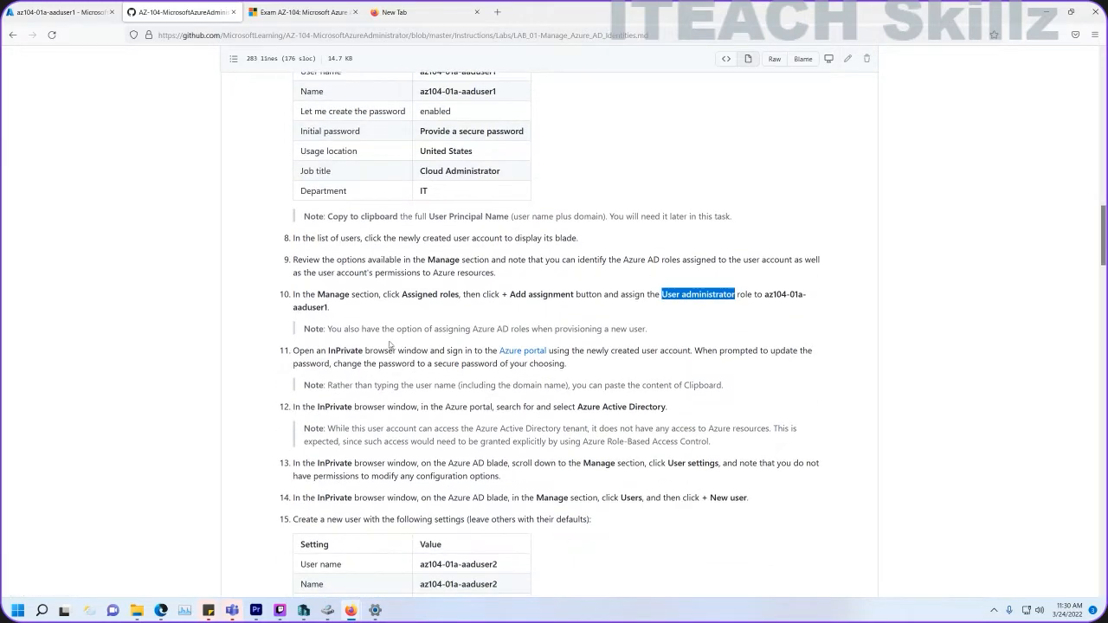
pyautogui.moveTo(332, 354); pyautogui.dragTo(379, 352)
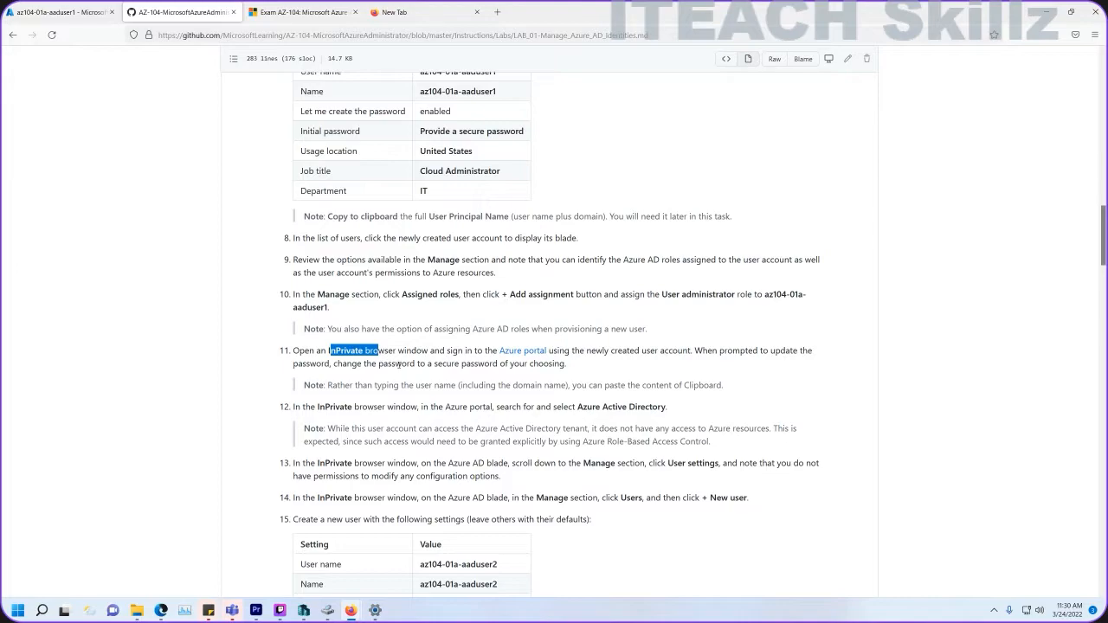
pyautogui.scroll(-2, 398, 364)
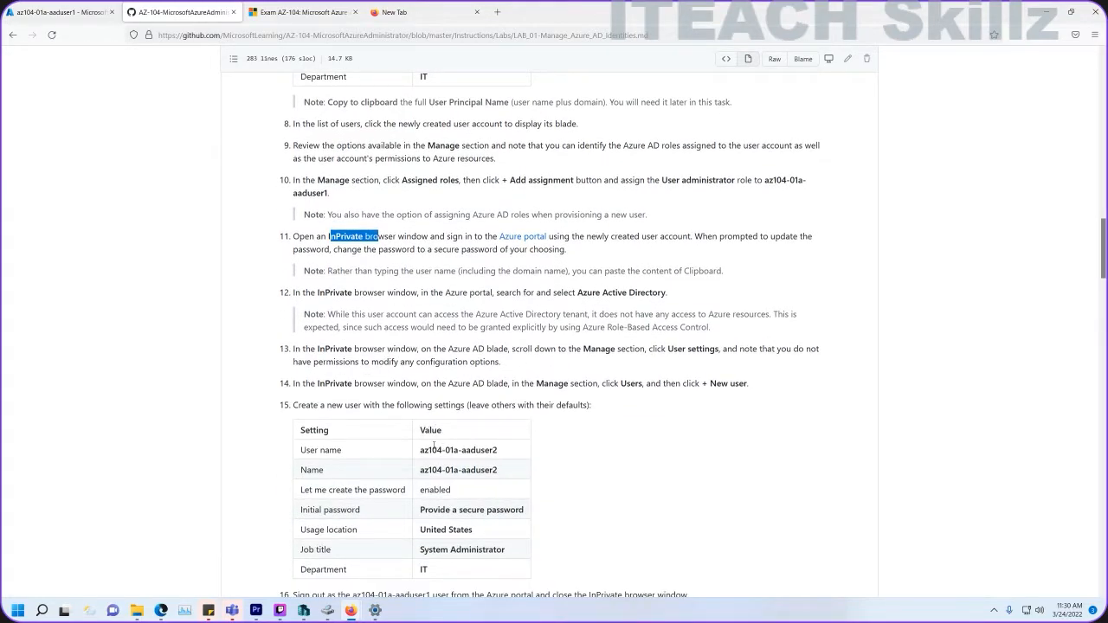
pyautogui.moveTo(424, 450); pyautogui.dragTo(492, 450)
# Scroll to Task 2 and note the Azure AD Premium P2 trial requirement in step 3.
pyautogui.scroll(5, 492, 450)
pyautogui.moveTo(511, 246); pyautogui.dragTo(422, 246)
pyautogui.scroll(-8, 476, 398)
pyautogui.scroll(-2, 473, 399)
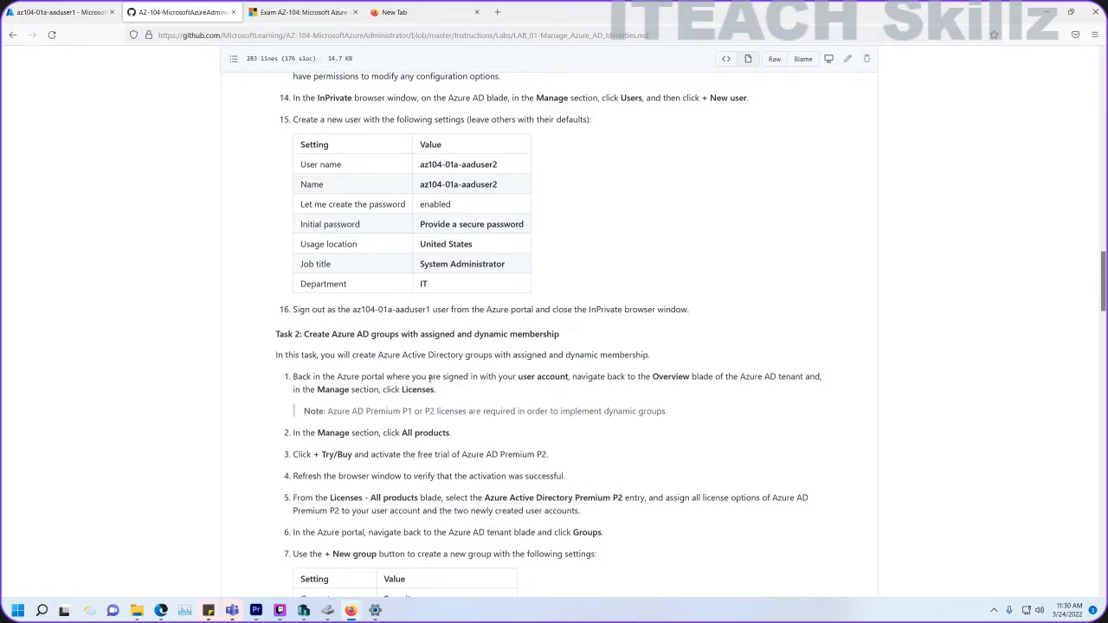
pyautogui.scroll(-2, 430, 379)
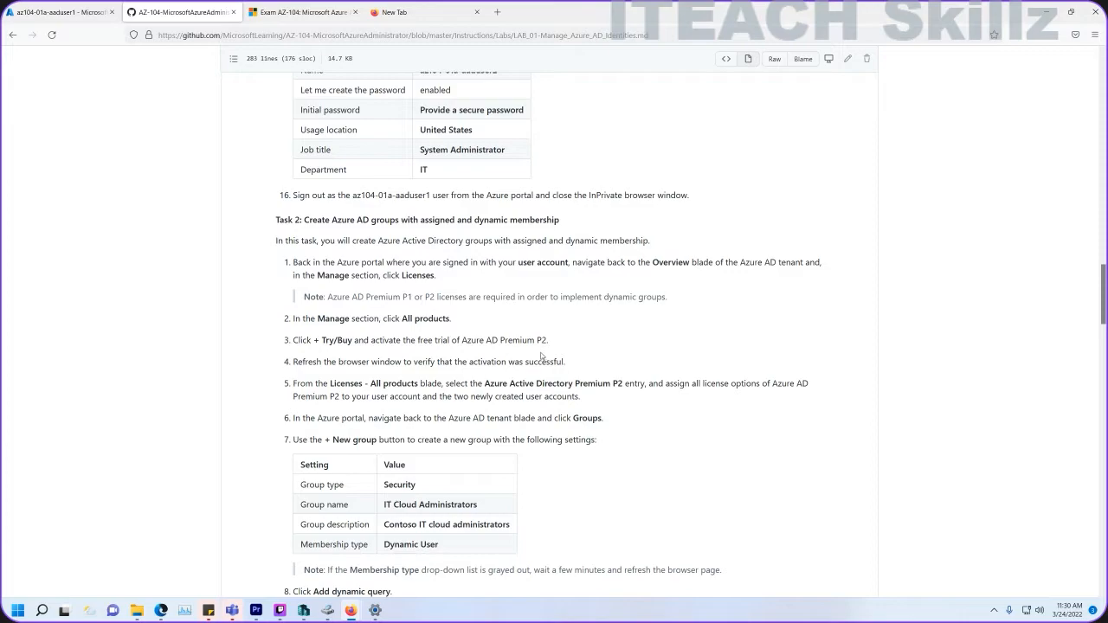
pyautogui.moveTo(558, 345); pyautogui.dragTo(461, 340)
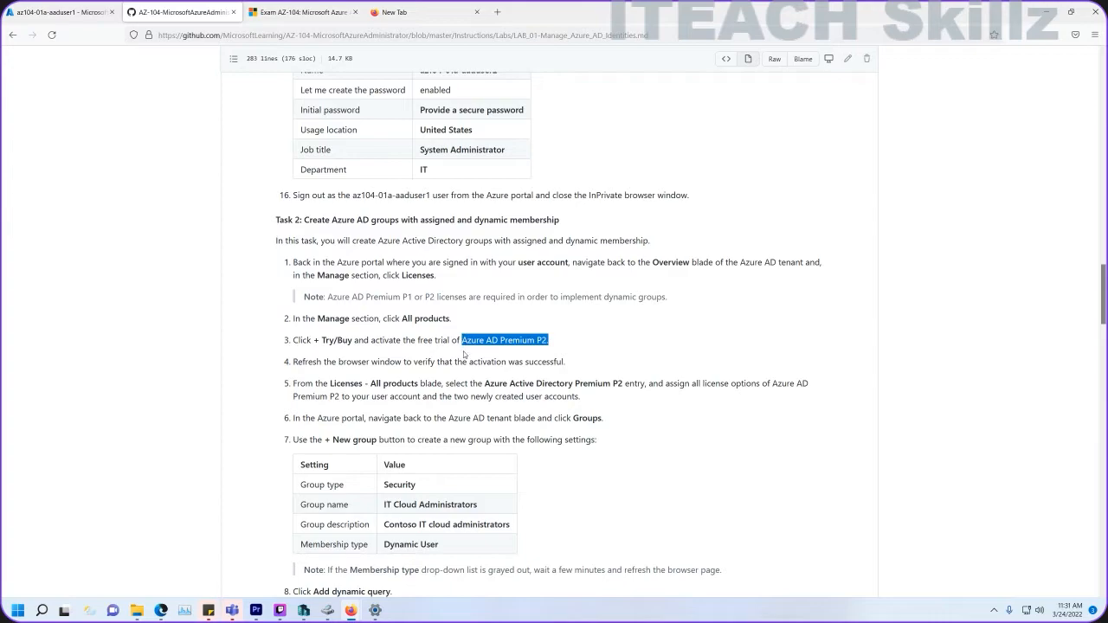
pyautogui.scroll(-1, 463, 353)
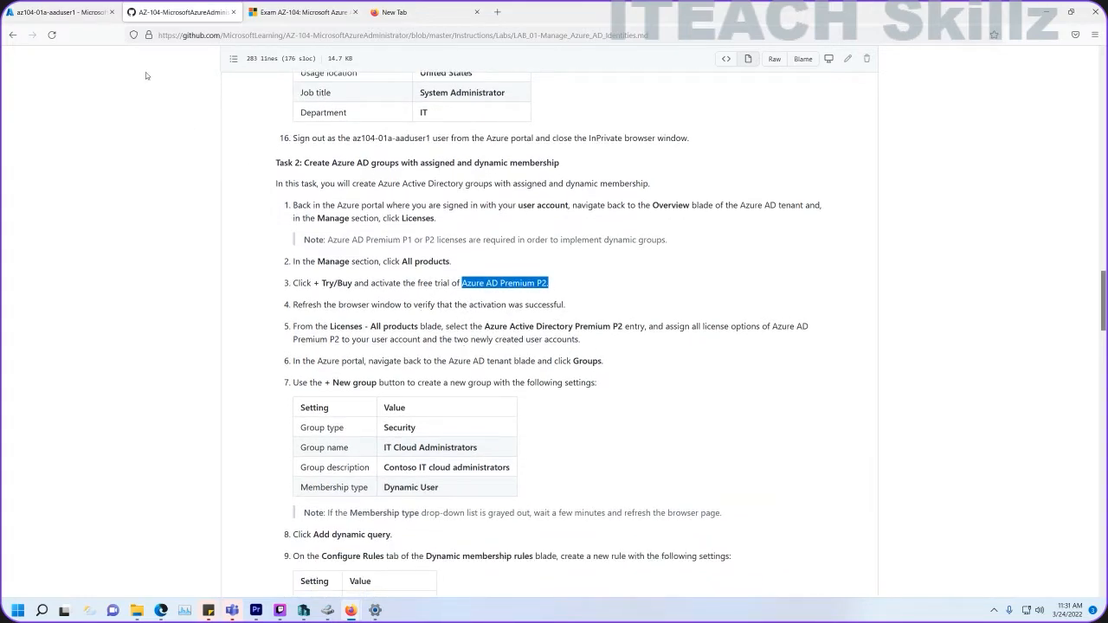
pyautogui.click(89, 19)
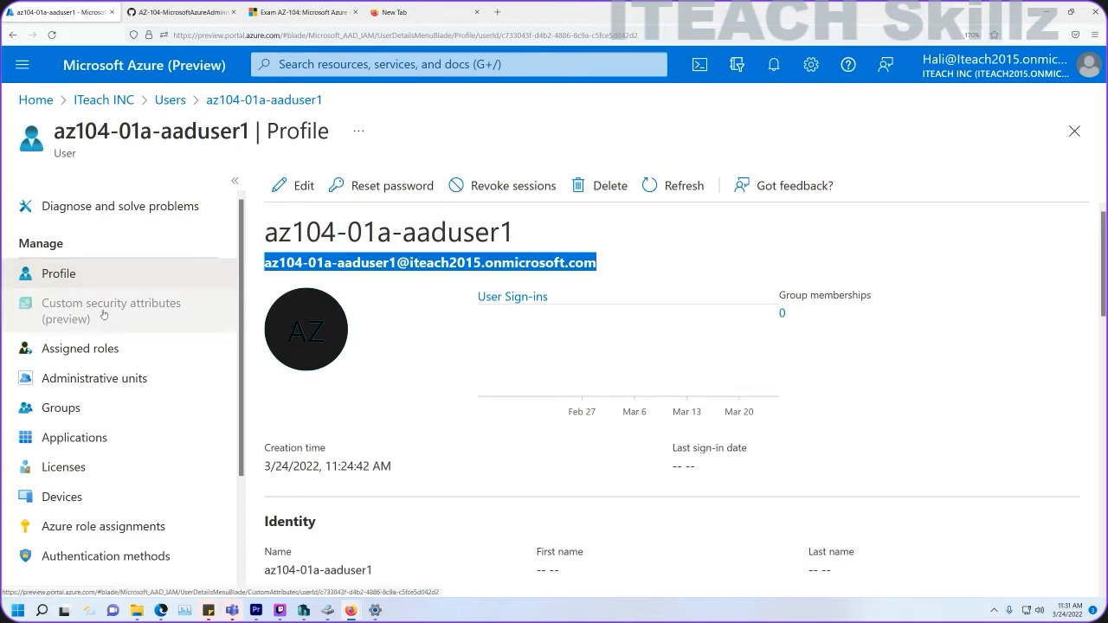
# Go to ITeach INC Licenses > All products, check Try / Buy, and open Azure Active Directory Premium P2.
pyautogui.click(124, 101)
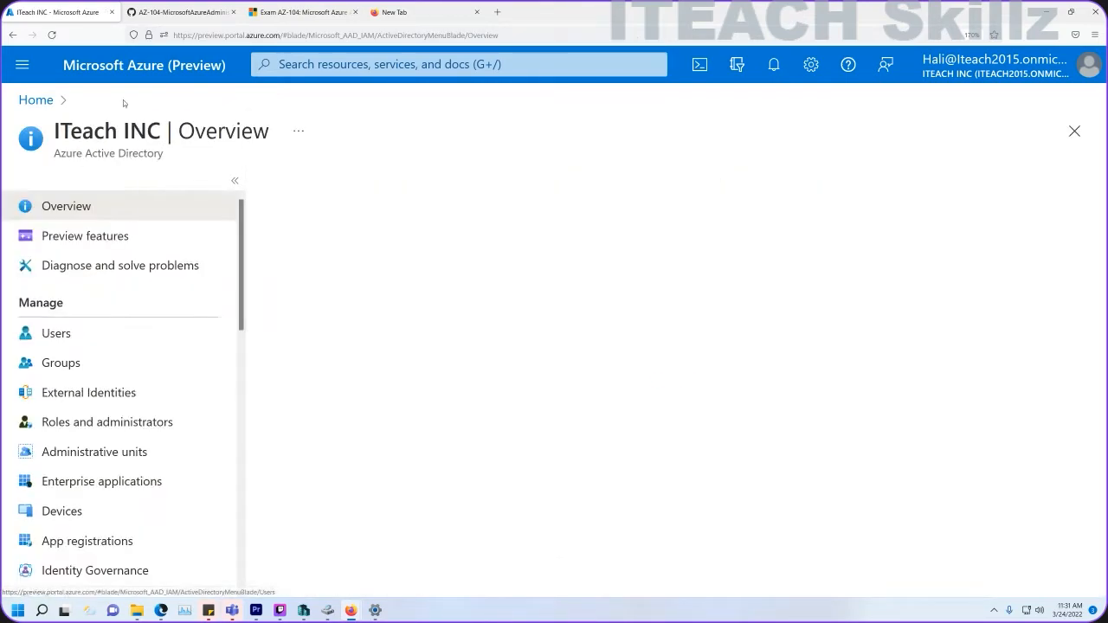
pyautogui.scroll(-3, 110, 378)
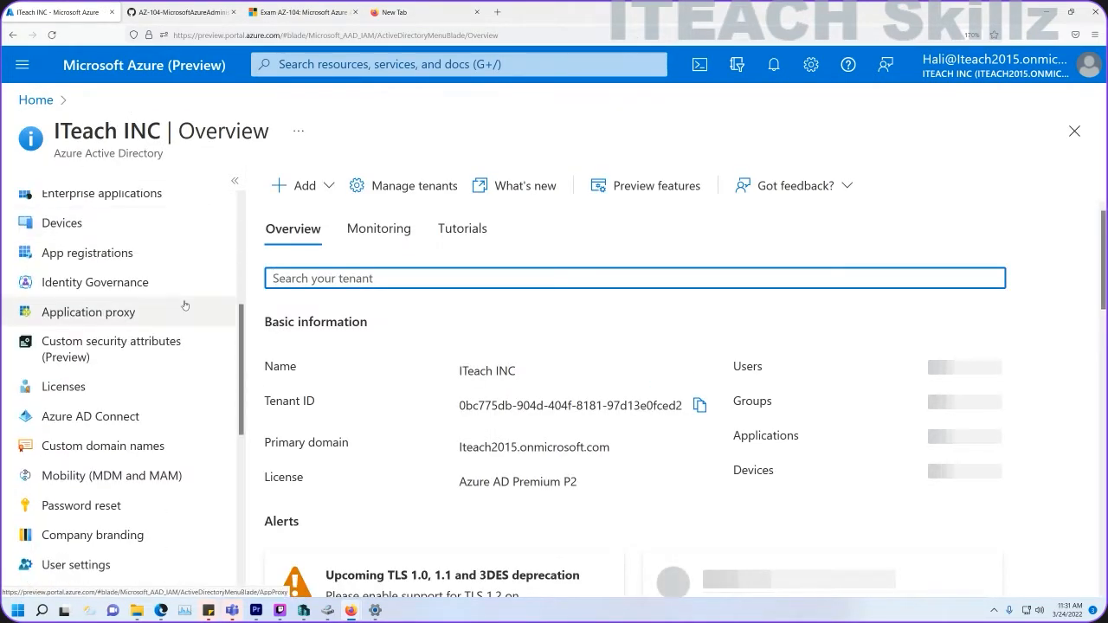
pyautogui.click(91, 388)
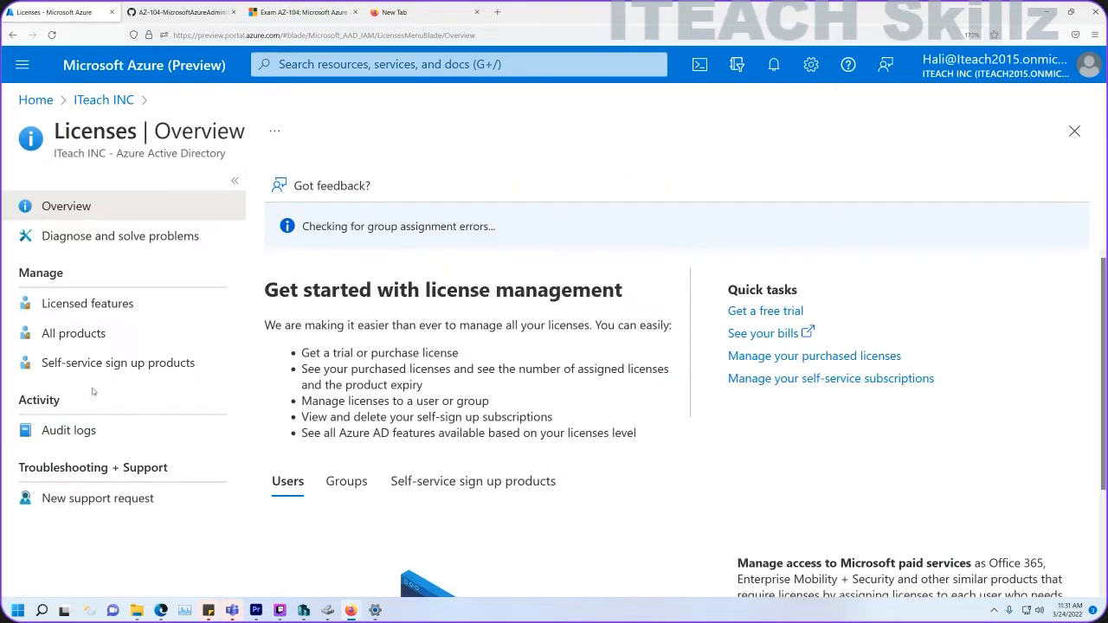
pyautogui.click(100, 343)
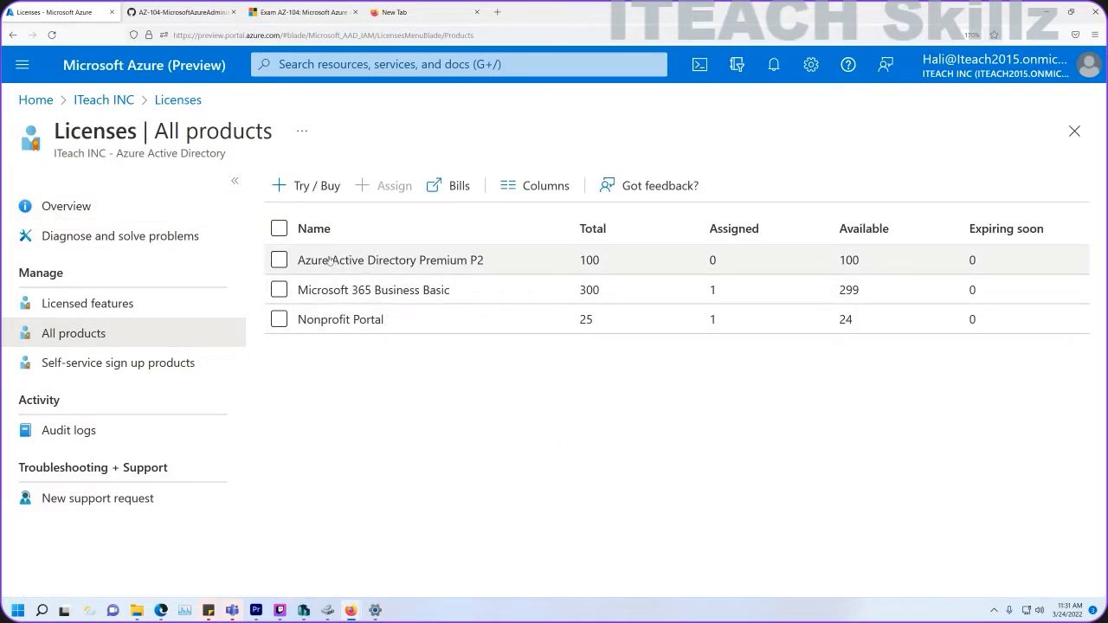
pyautogui.click(305, 186)
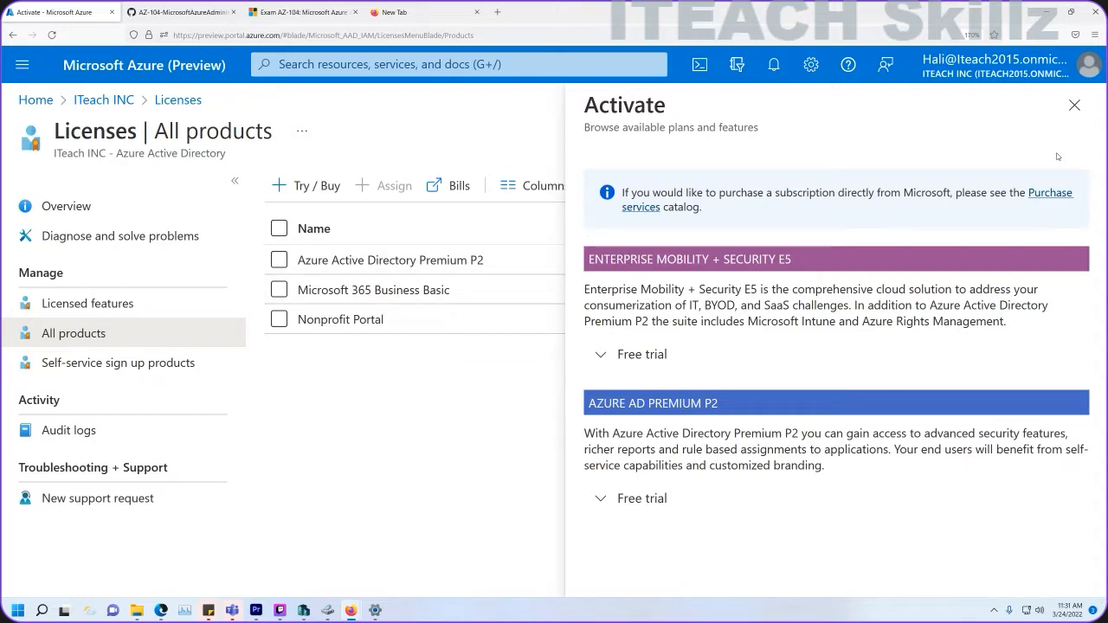
pyautogui.click(1073, 106)
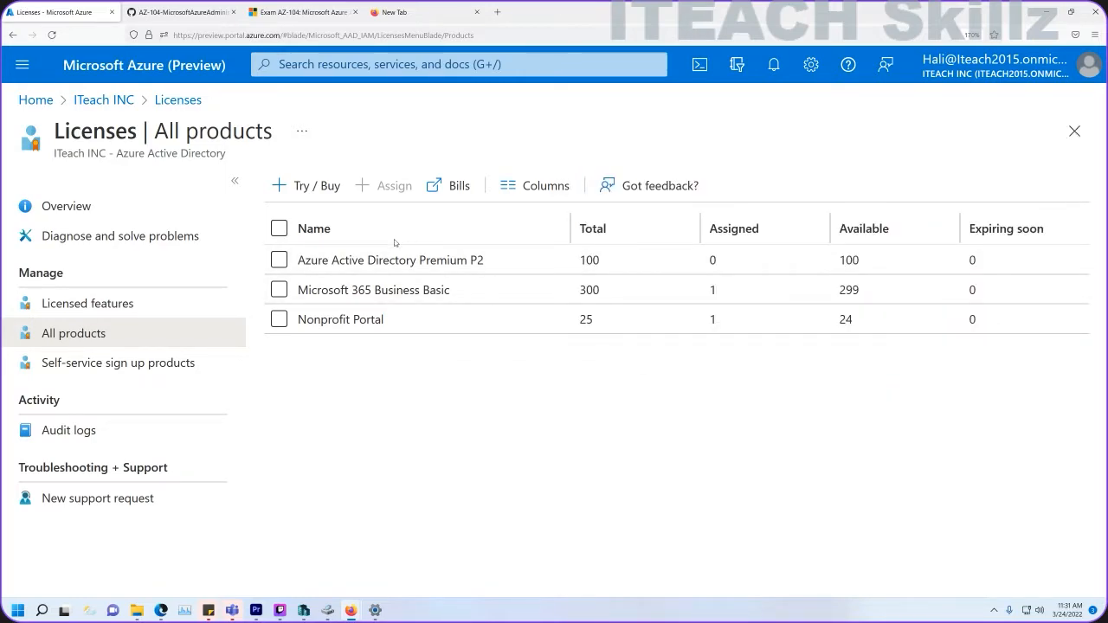
pyautogui.click(372, 259)
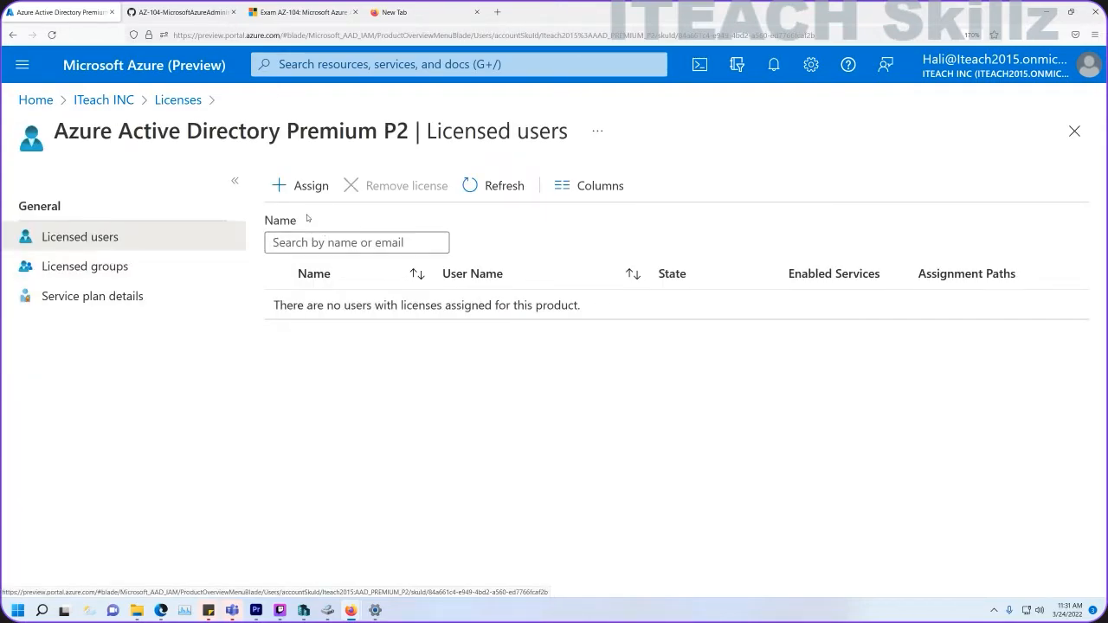
pyautogui.click(305, 187)
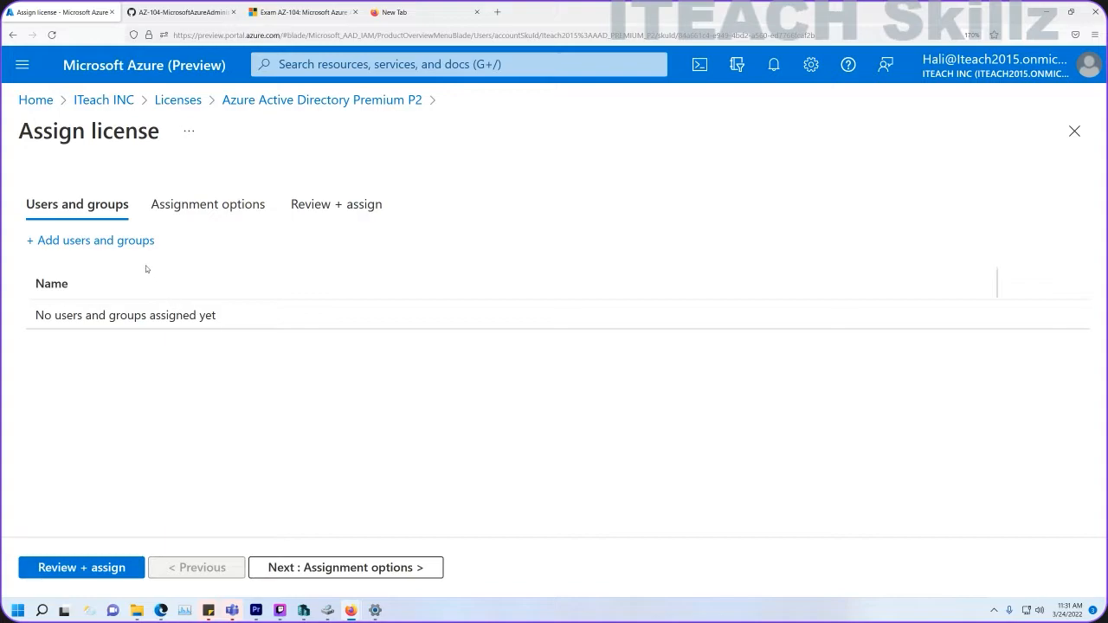
# Select both new lab user accounts and confirm the Premium P2 license assignment.
pyautogui.click(143, 242)
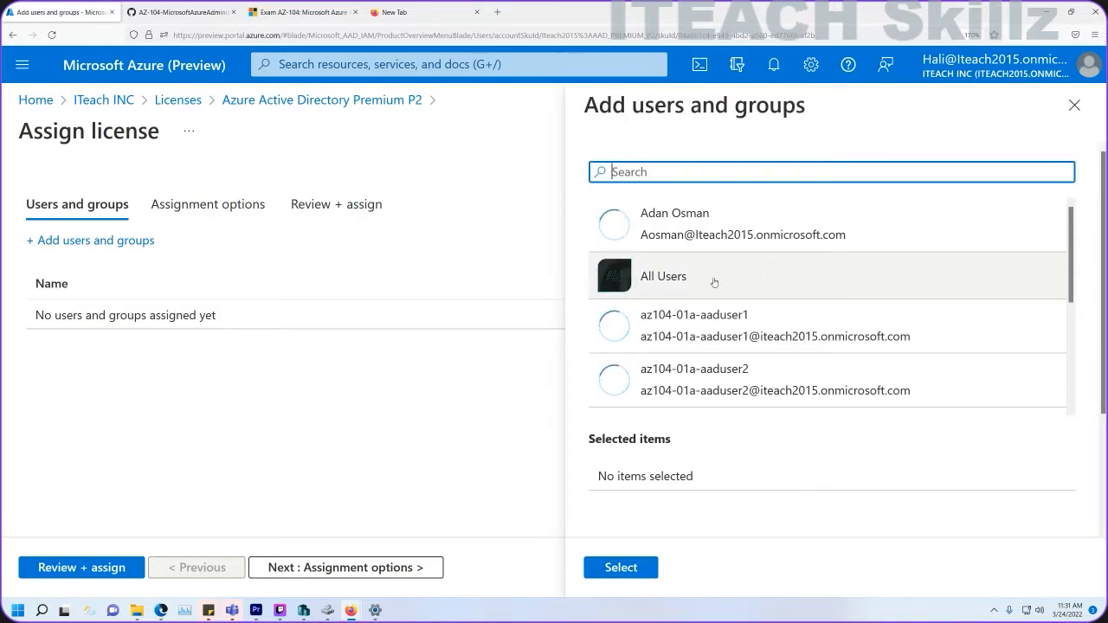
pyautogui.click(681, 344)
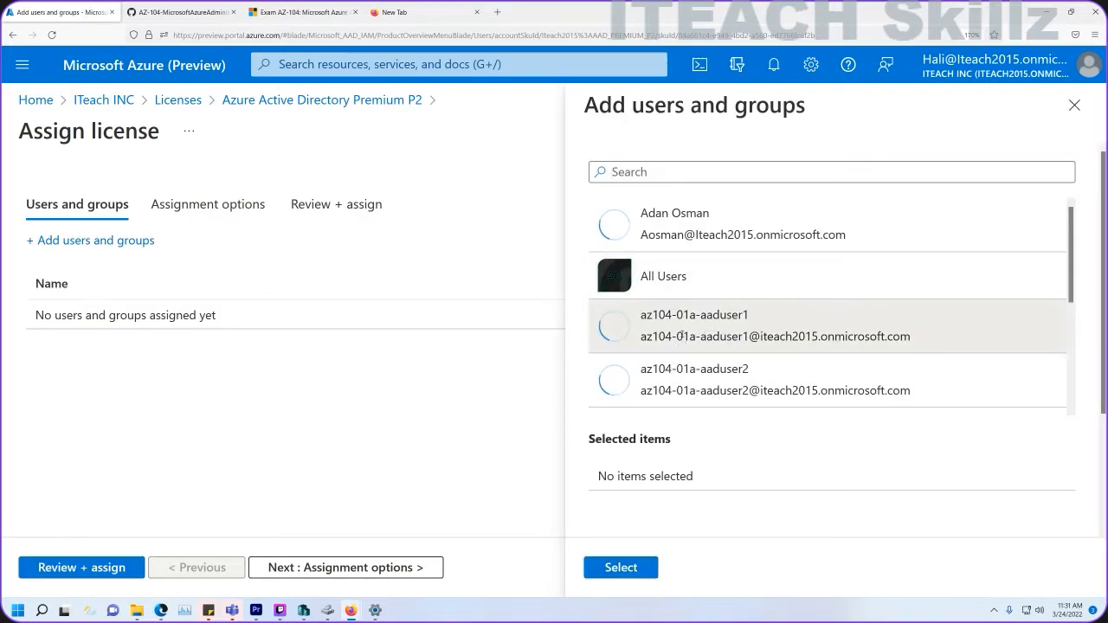
pyautogui.click(684, 402)
pyautogui.click(620, 567)
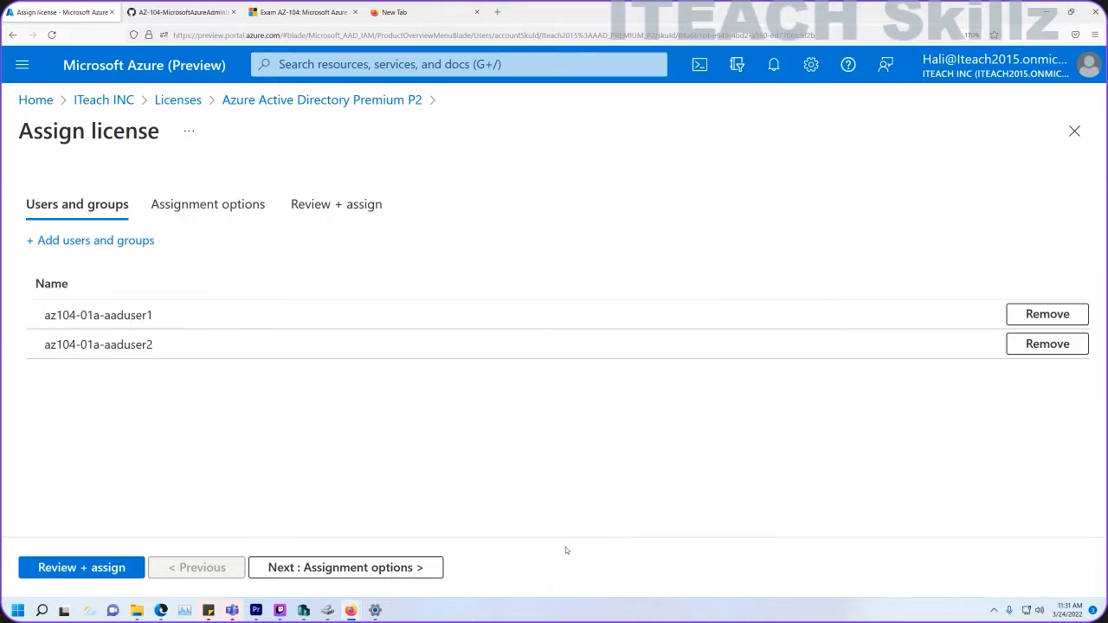
pyautogui.click(102, 568)
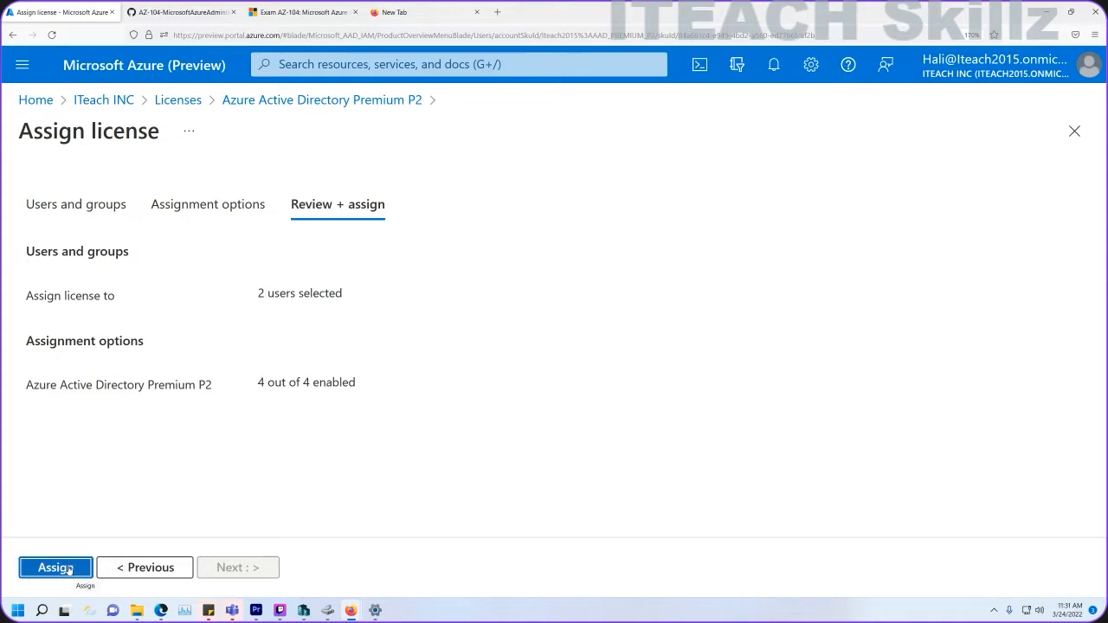
pyautogui.click(68, 568)
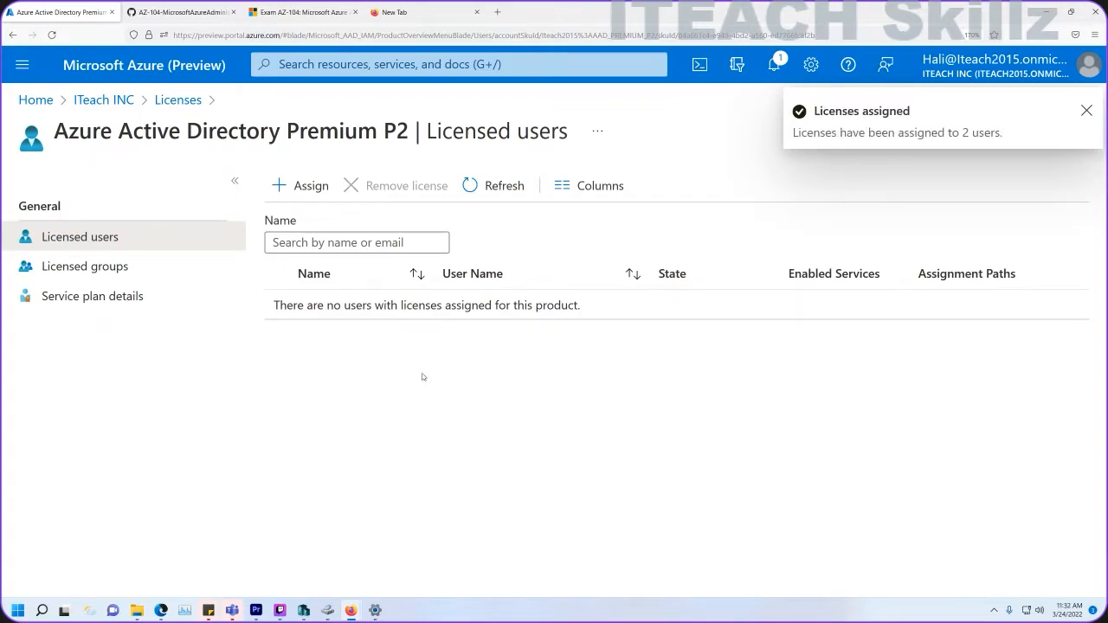
# Refresh until both users show Premium P2 as Active, then view the service plan details.
pyautogui.click(508, 191)
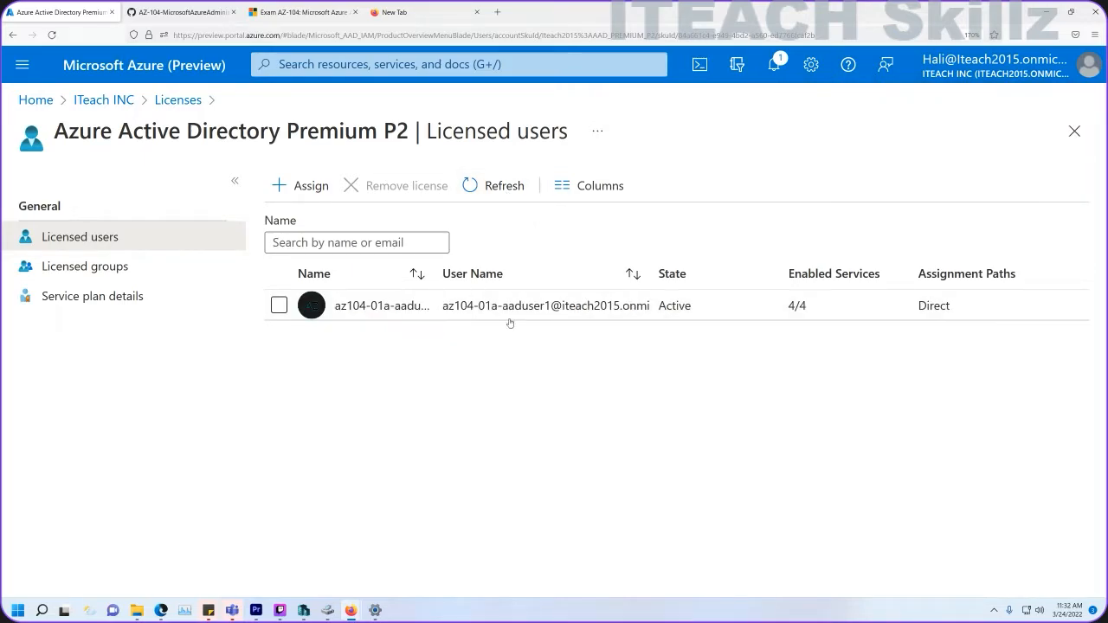
pyautogui.click(493, 185)
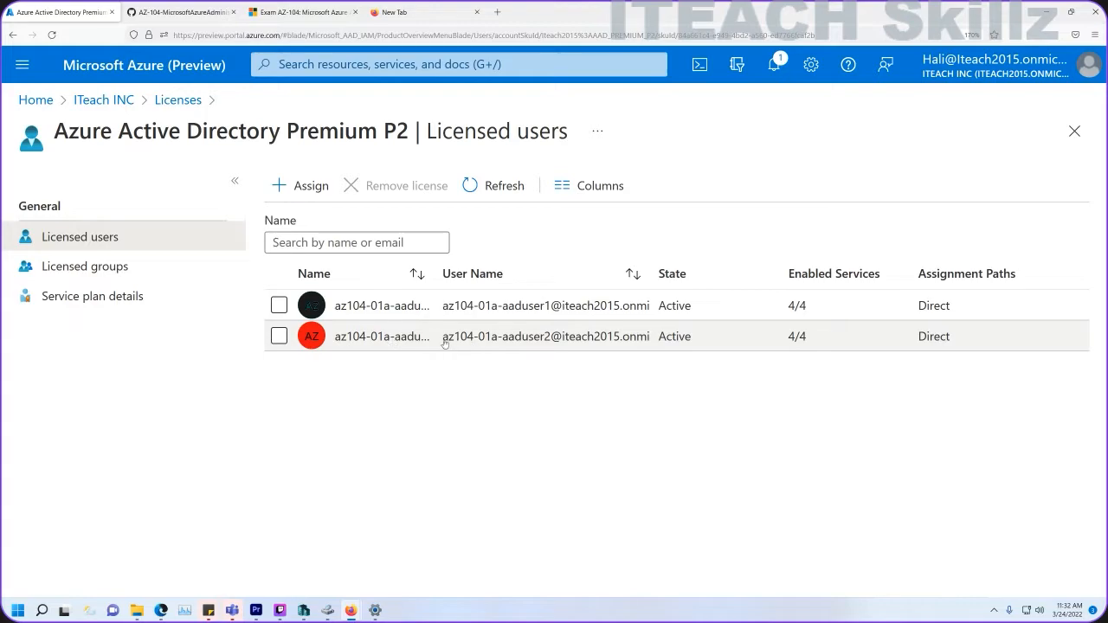
pyautogui.click(93, 298)
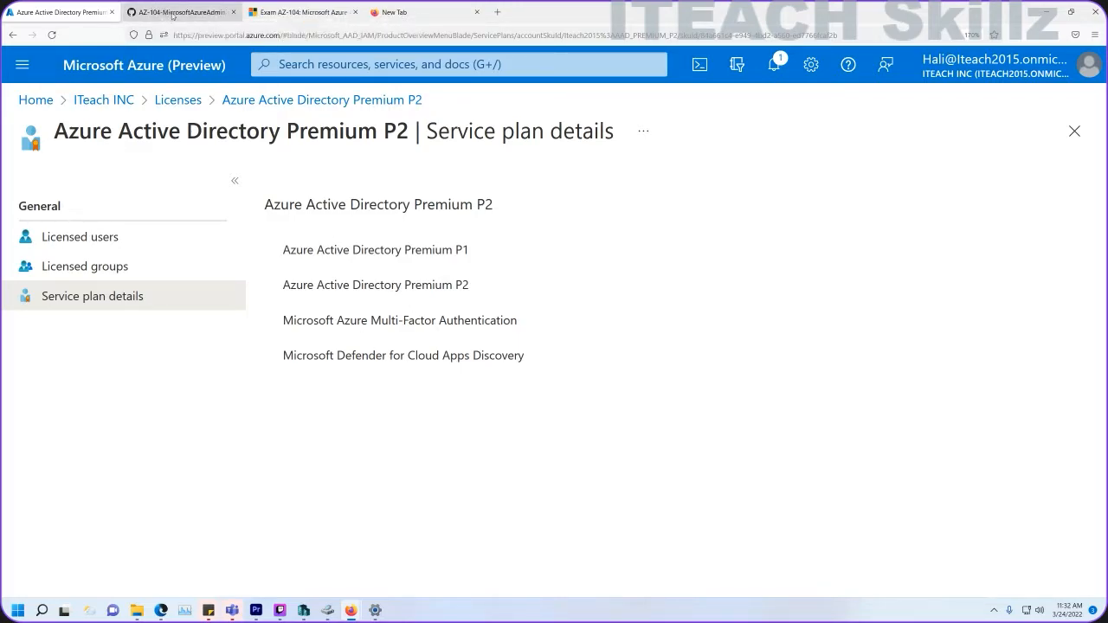
pyautogui.click(196, 11)
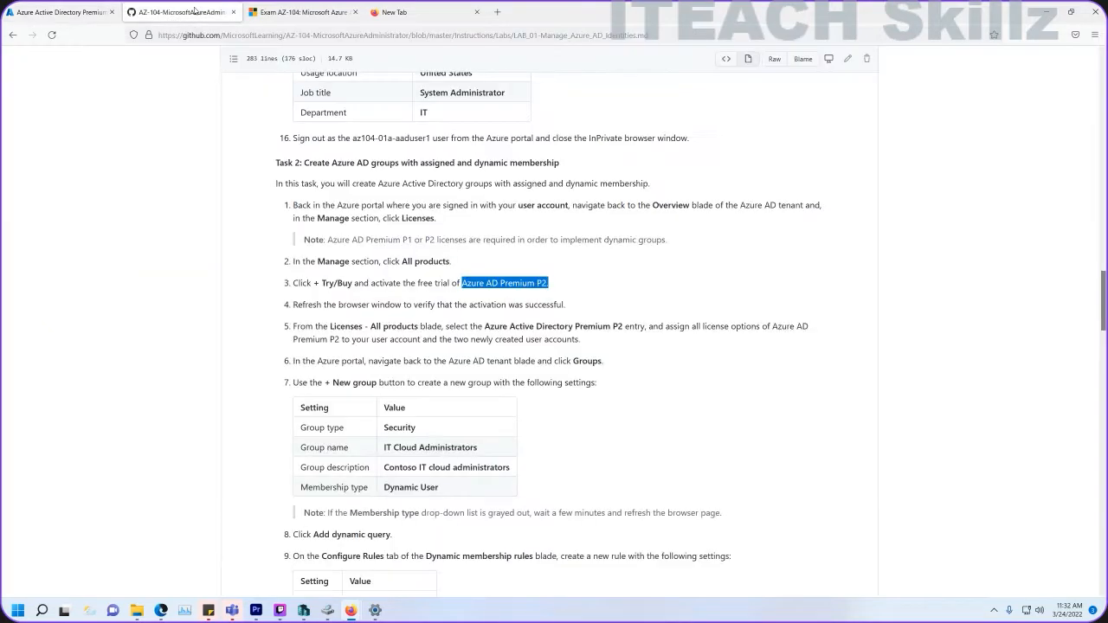
pyautogui.scroll(-2, 398, 313)
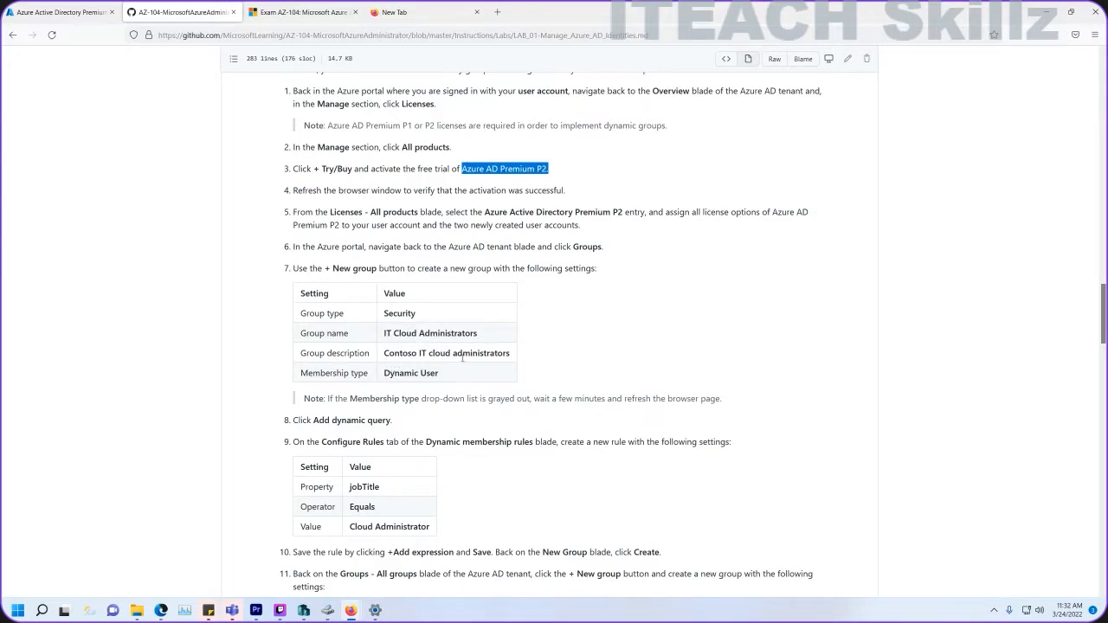
pyautogui.moveTo(463, 357); pyautogui.dragTo(392, 356)
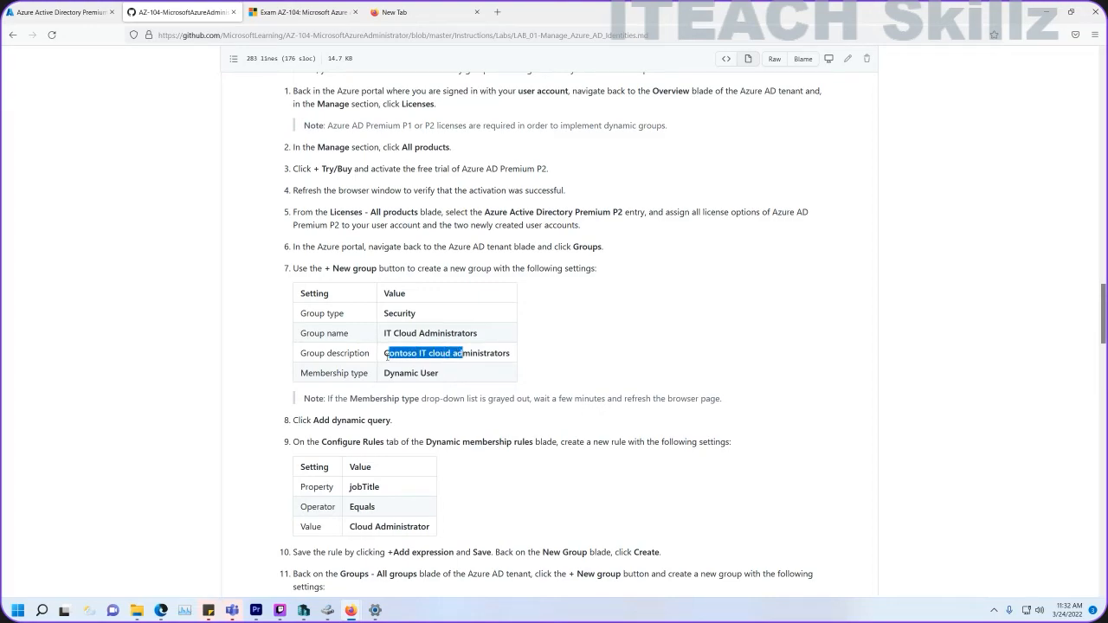
pyautogui.moveTo(441, 373); pyautogui.dragTo(349, 394)
pyautogui.scroll(-1, 381, 402)
pyautogui.scroll(-1, 379, 425)
pyautogui.moveTo(430, 413); pyautogui.dragTo(361, 413)
pyautogui.scroll(-2, 404, 447)
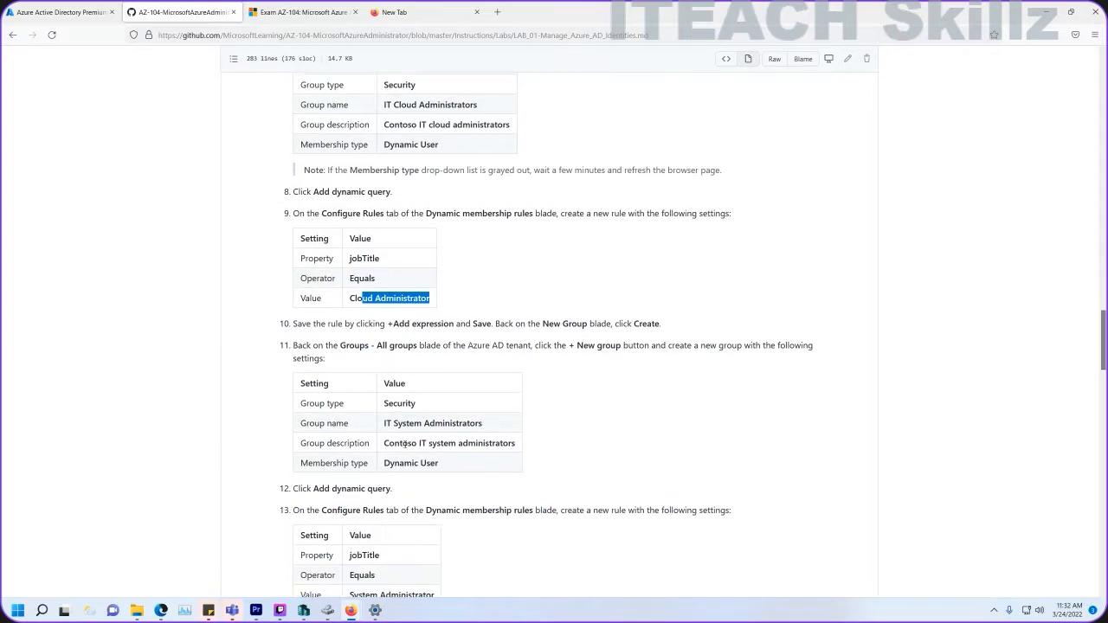
pyautogui.scroll(3, 410, 395)
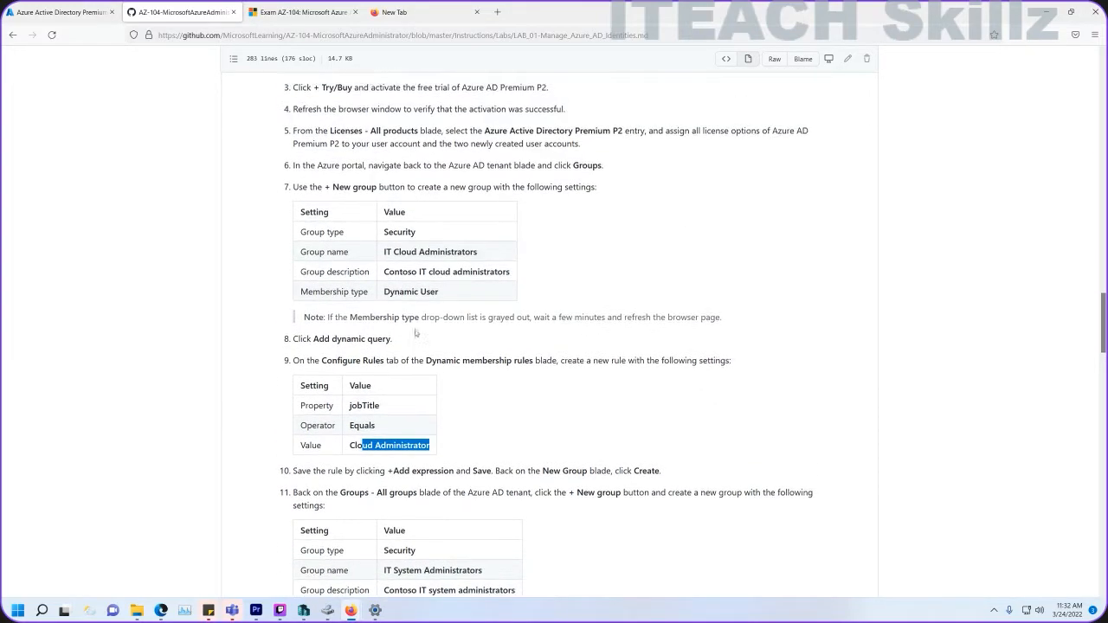
pyautogui.moveTo(481, 275); pyautogui.dragTo(364, 275)
pyautogui.hotkey('ctrl', 'c')
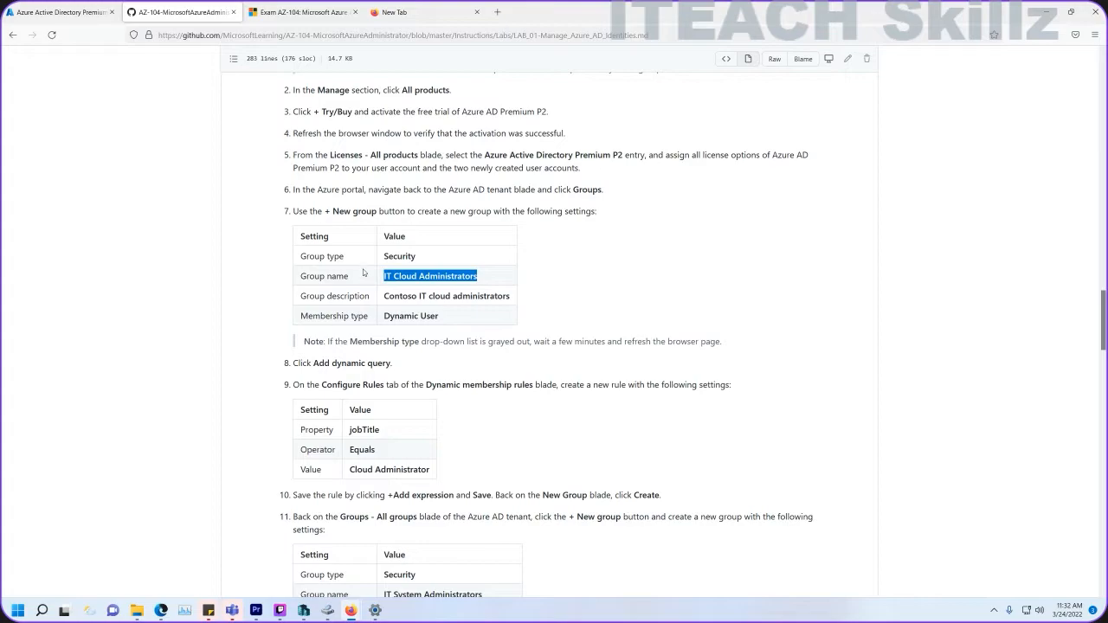
pyautogui.click(61, 21)
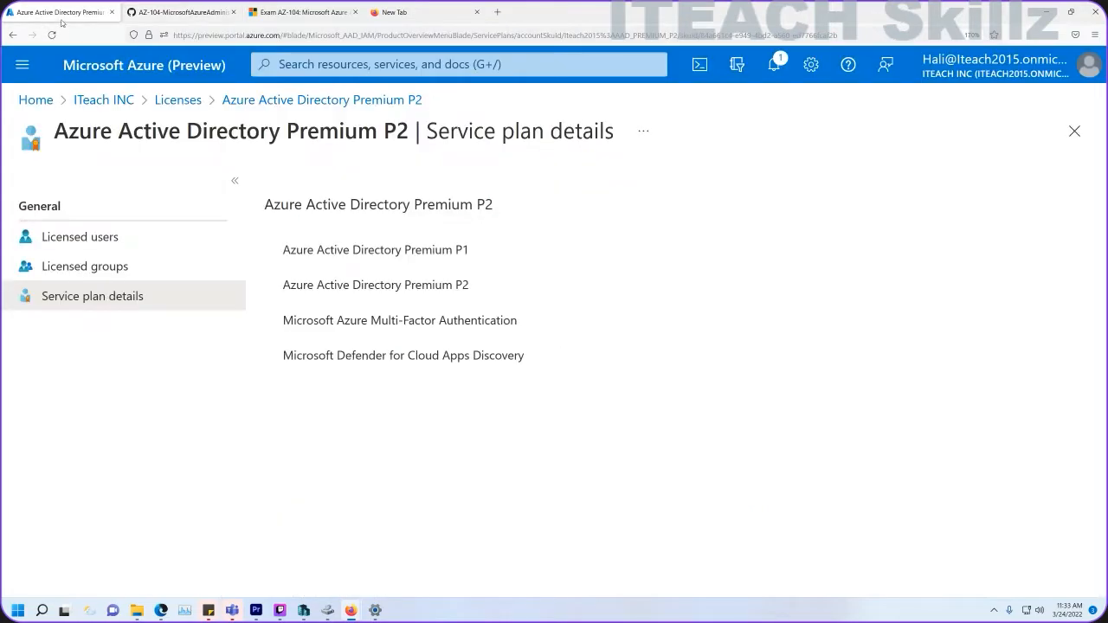
# Start a new group under ITeach INC Groups and name it IT Cloud Administrators.
pyautogui.click(104, 99)
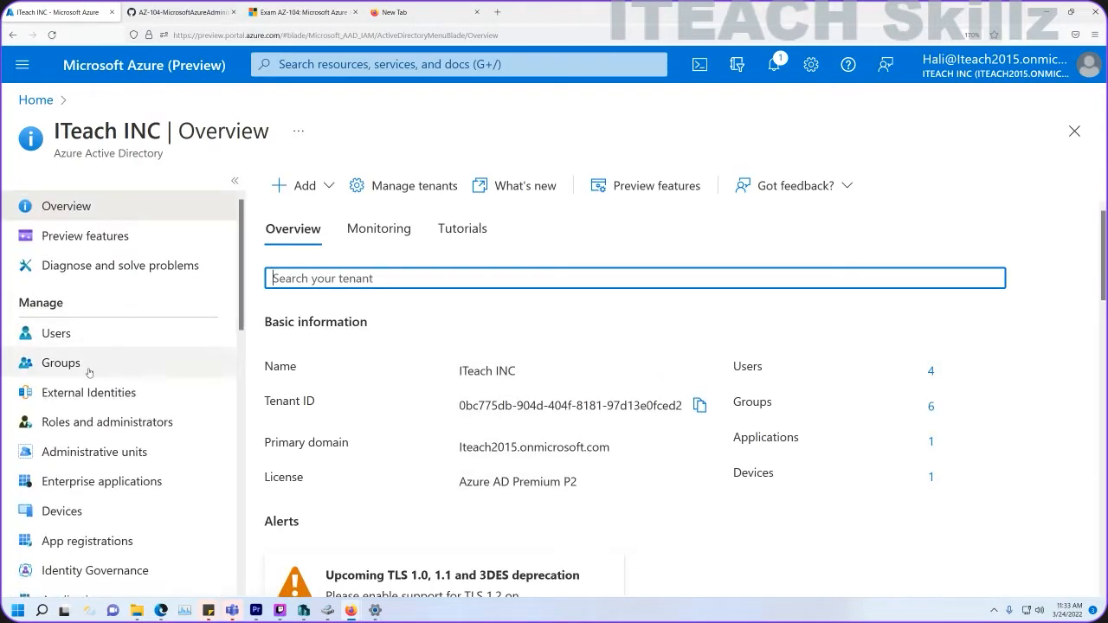
pyautogui.click(83, 364)
pyautogui.click(328, 189)
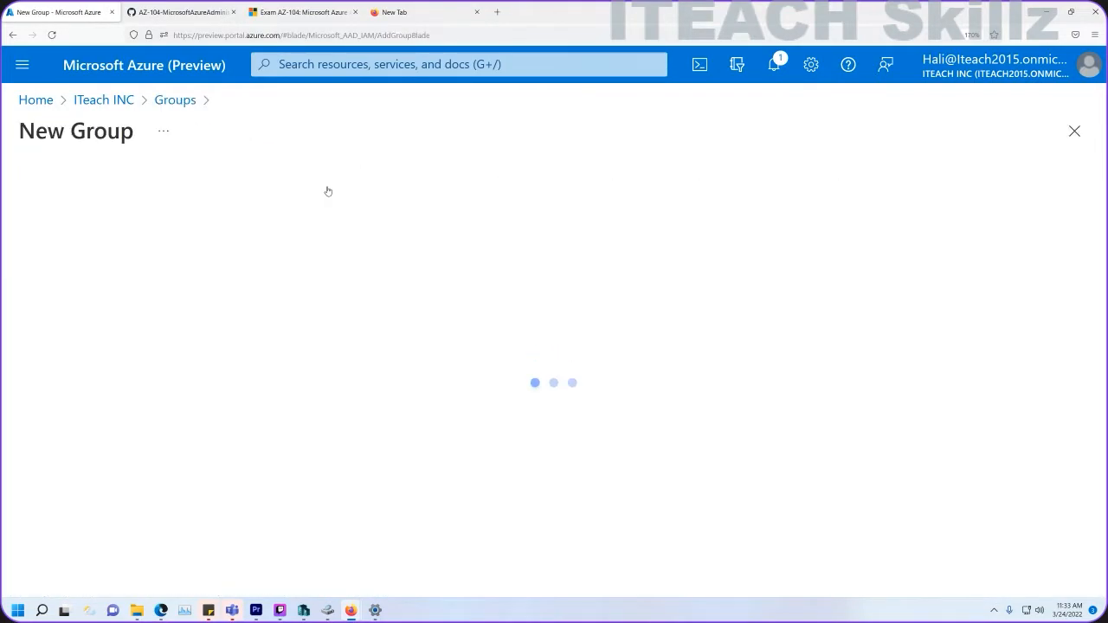
pyautogui.click(184, 274)
pyautogui.hotkey('ctrl', 'v')
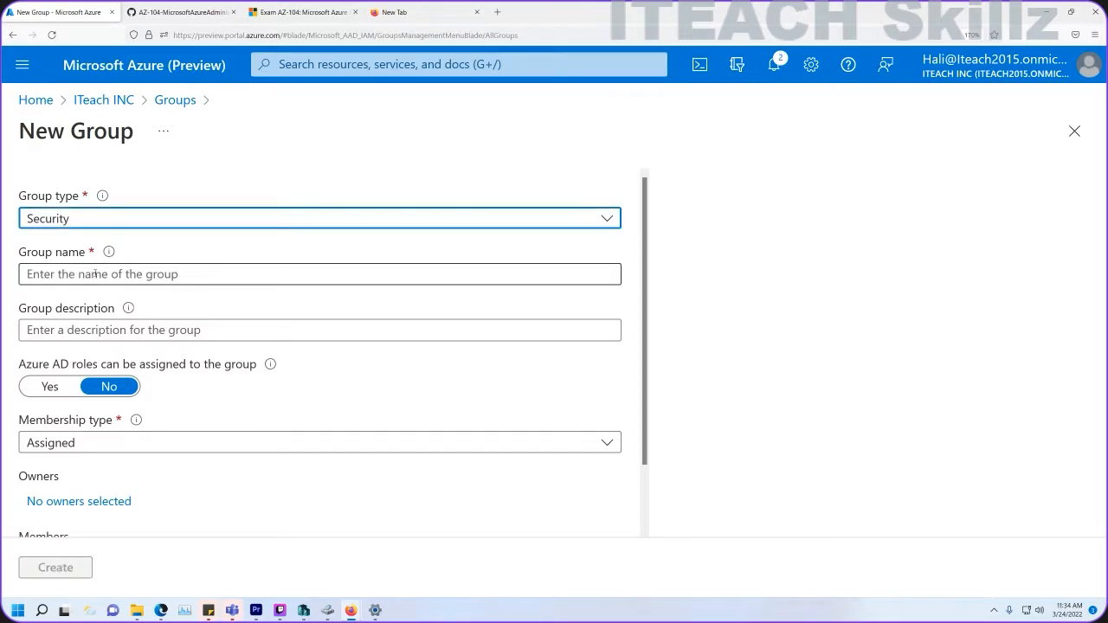
pyautogui.click(112, 274)
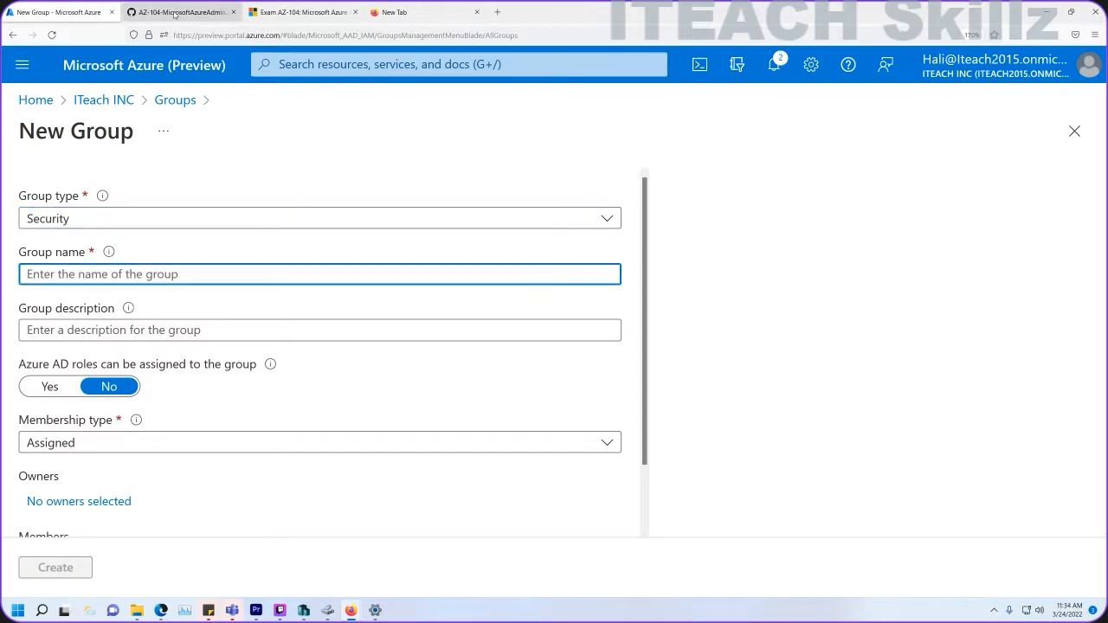
pyautogui.click(182, 12)
pyautogui.rightClick(446, 277)
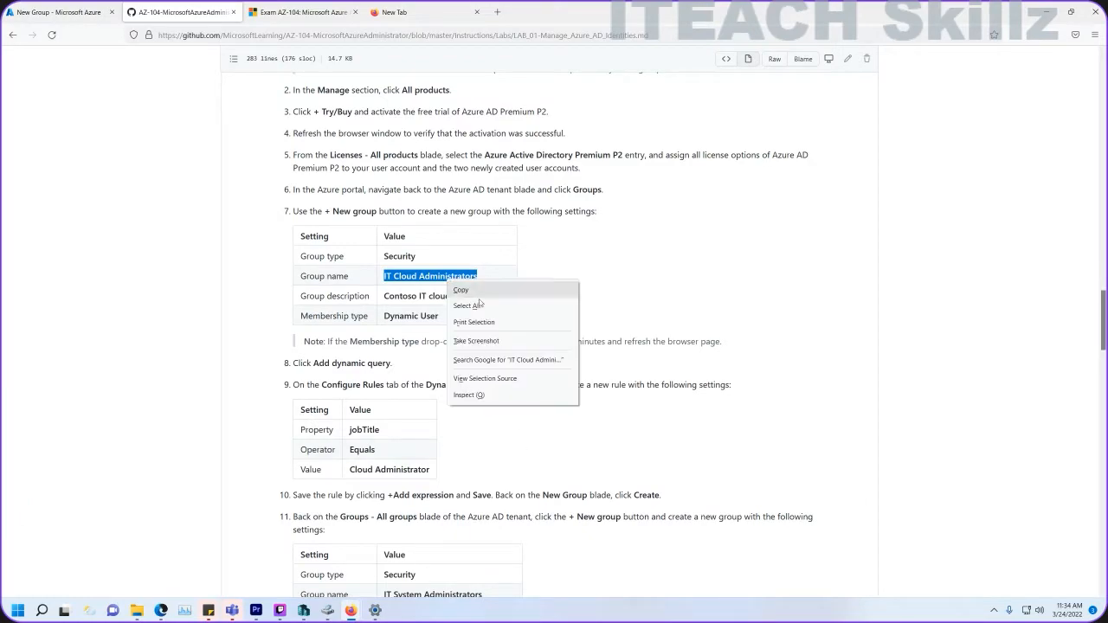
pyautogui.click(463, 287)
pyautogui.click(57, 12)
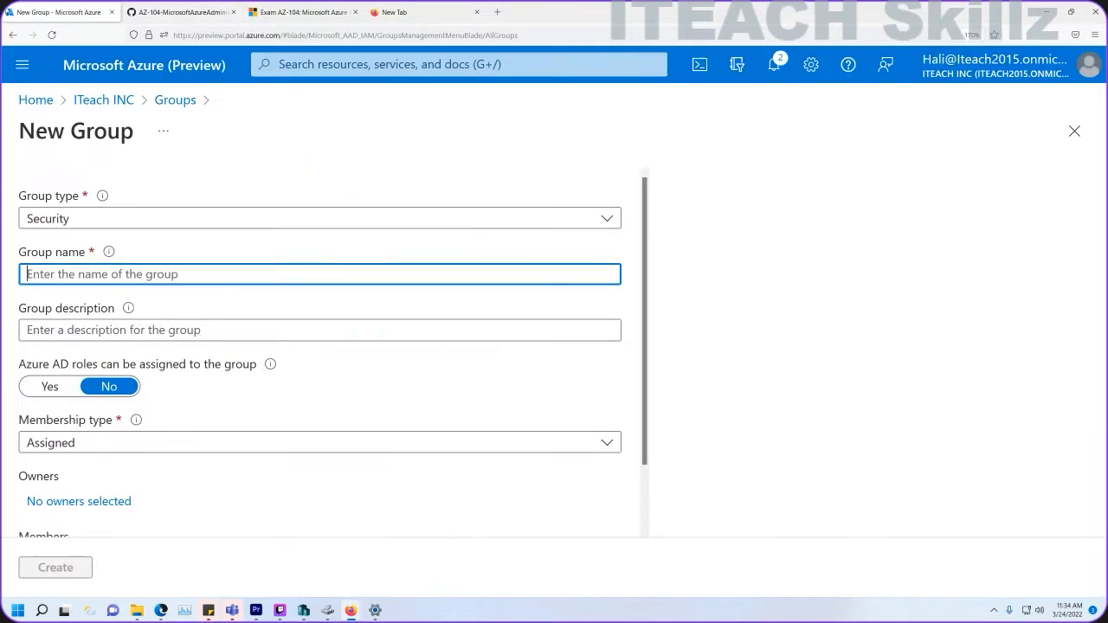
pyautogui.click(120, 273)
pyautogui.hotkey('ctrl', 'v')
pyautogui.press('BackSpace')
pyautogui.press('BackSpace')
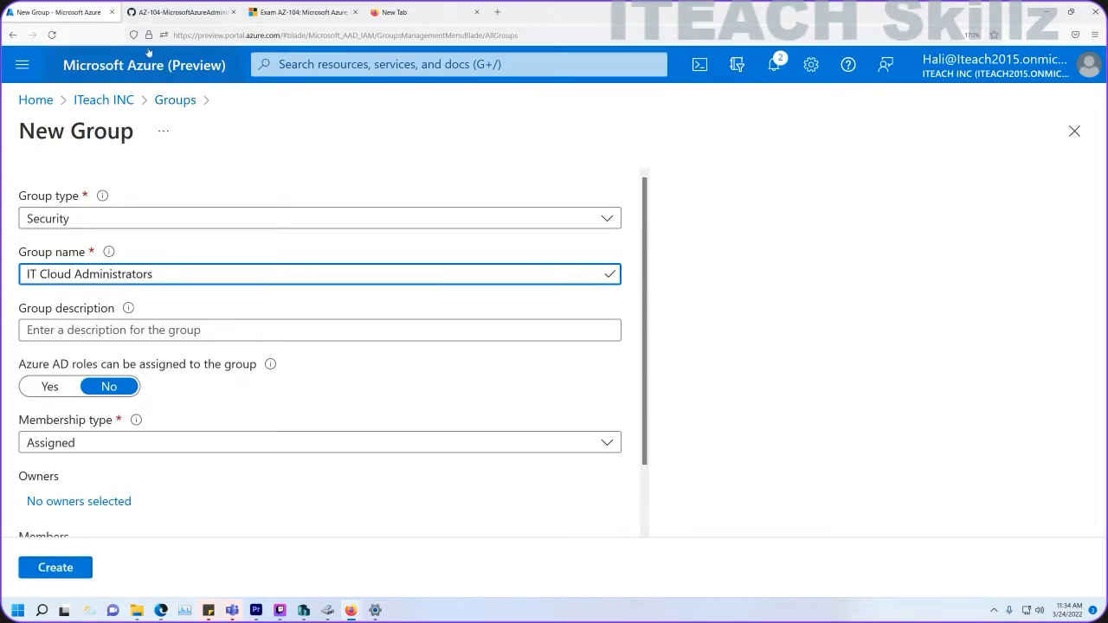
# Add the description 'Contoso IT cloud administrators' and set membership type to Dynamic User.
pyautogui.click(178, 13)
pyautogui.moveTo(509, 296); pyautogui.dragTo(382, 300)
pyautogui.hotkey('ctrl', 'c')
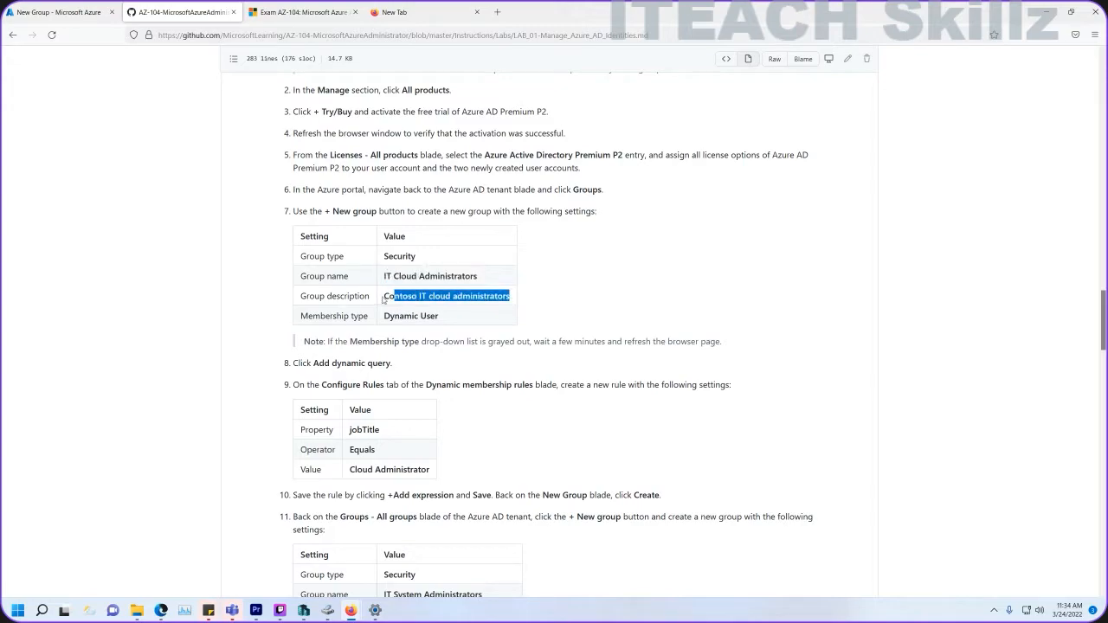
pyautogui.click(54, 12)
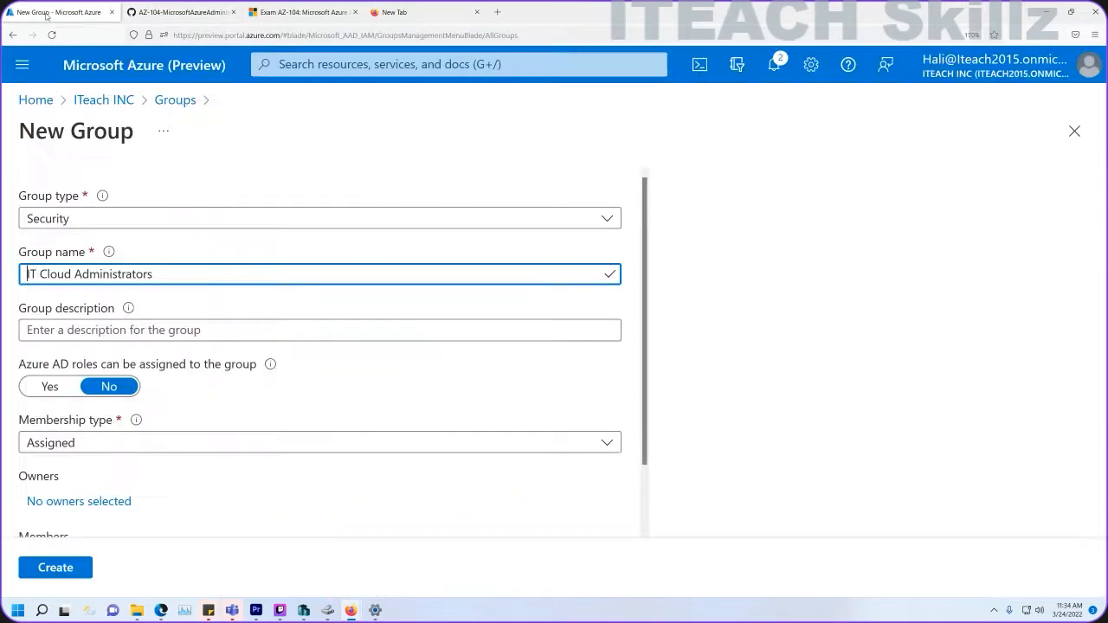
pyautogui.click(122, 325)
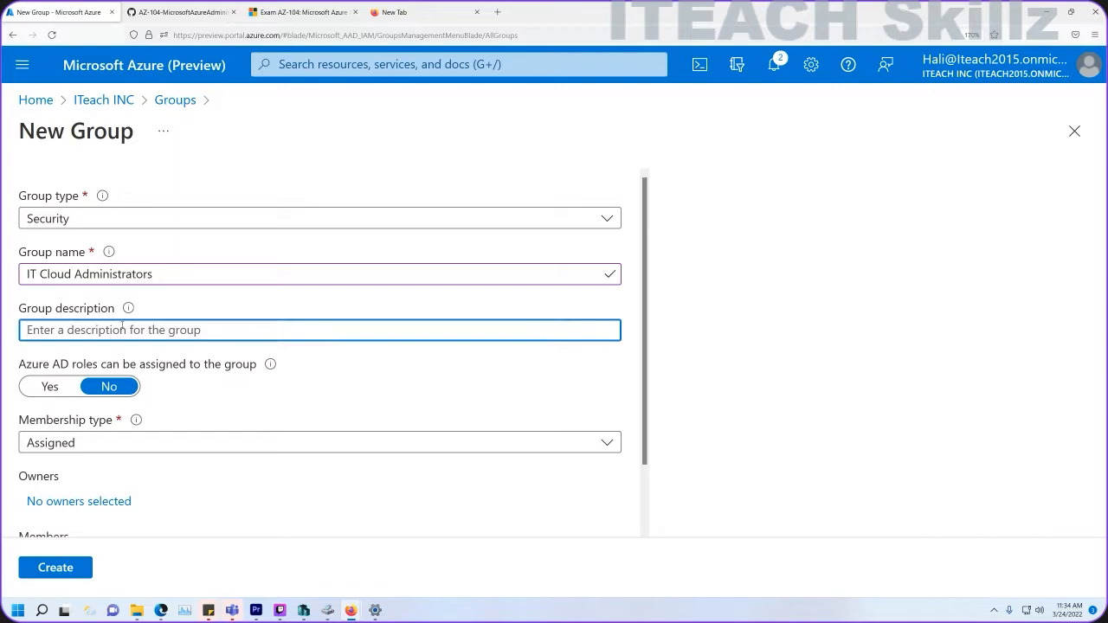
pyautogui.hotkey('ctrl', 'v')
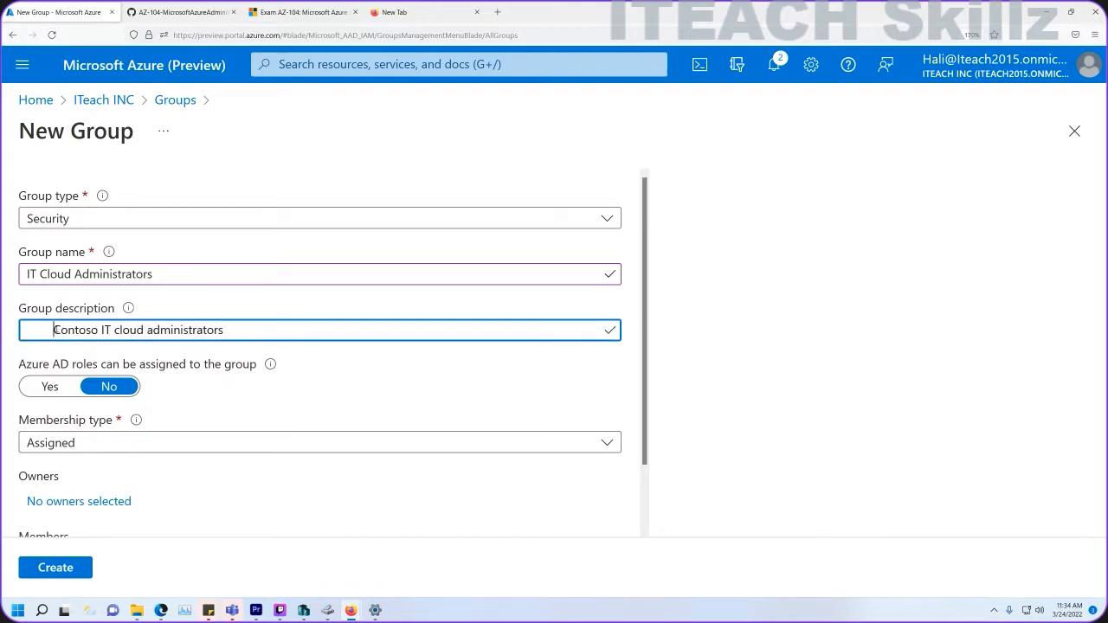
pyautogui.press('BackSpace')
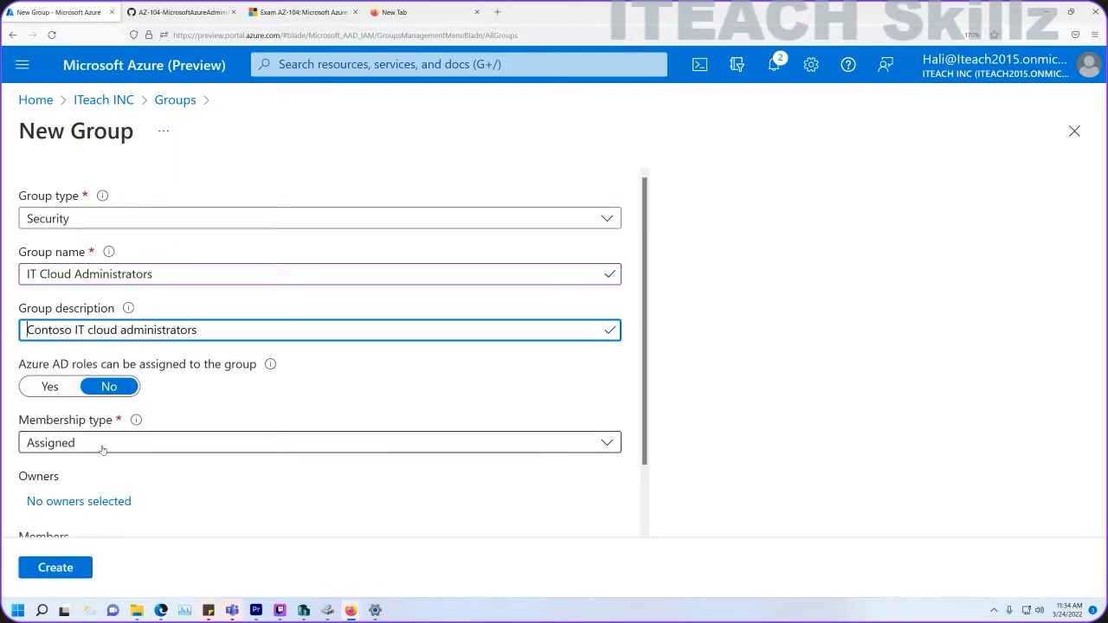
pyautogui.click(70, 443)
pyautogui.click(74, 497)
pyautogui.scroll(-1, 143, 425)
pyautogui.scroll(-1, 143, 425)
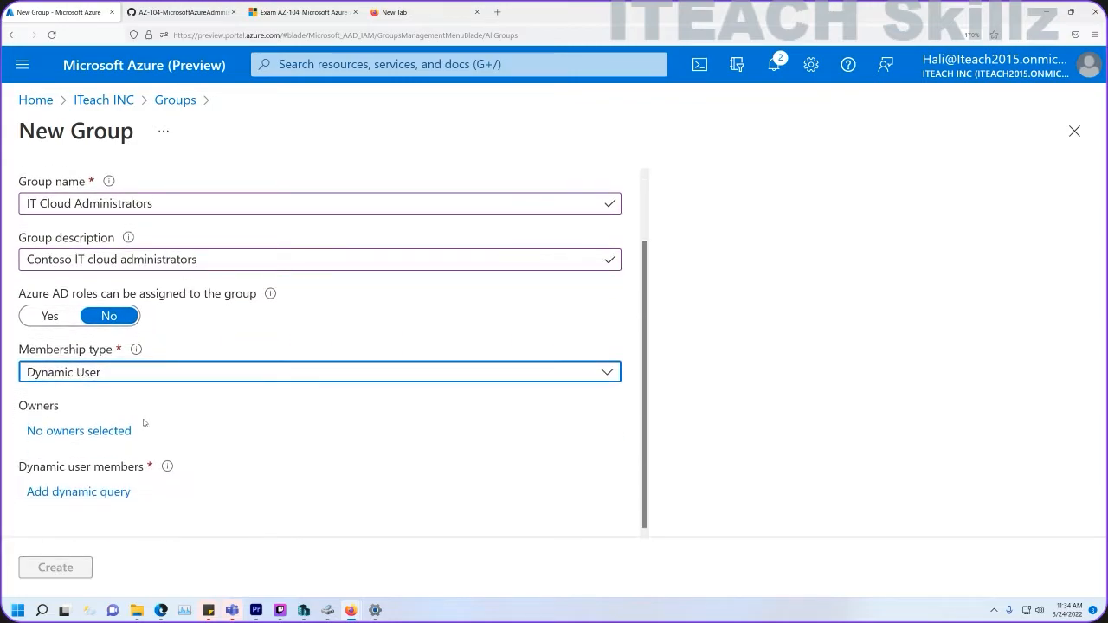
# Begin a dynamic query rule using the jobTitle property with the Equals operator.
pyautogui.click(67, 492)
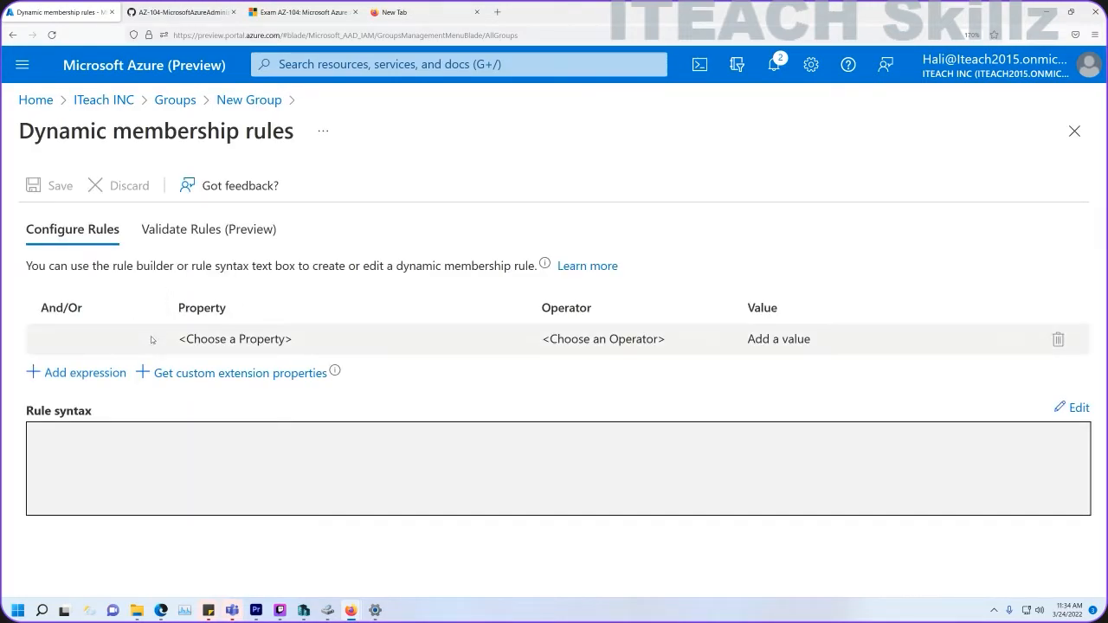
pyautogui.click(199, 340)
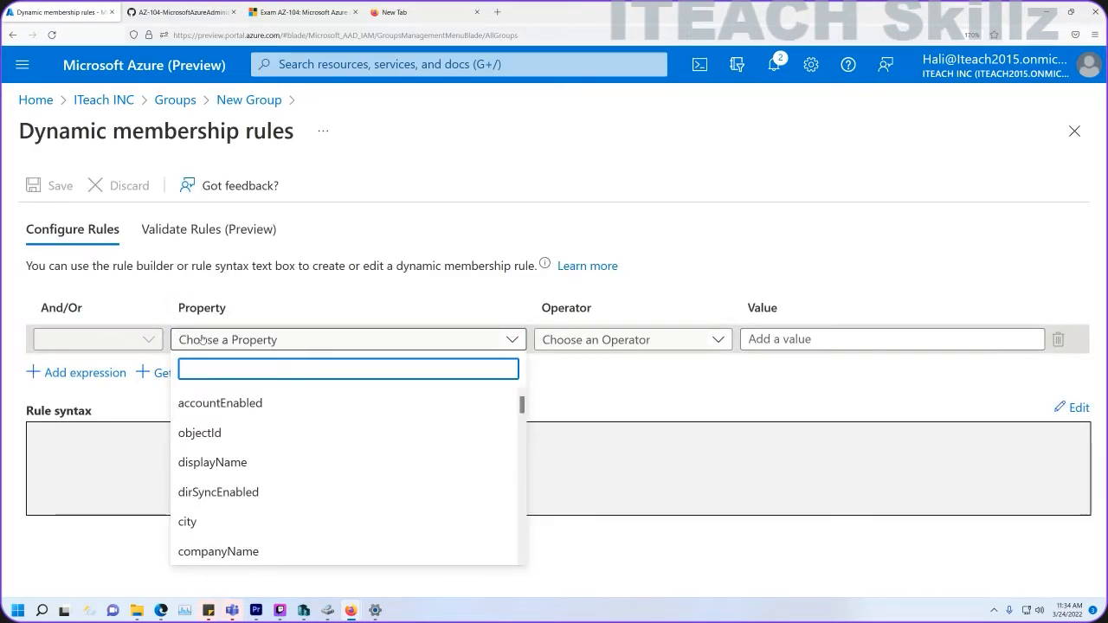
pyautogui.write('job')
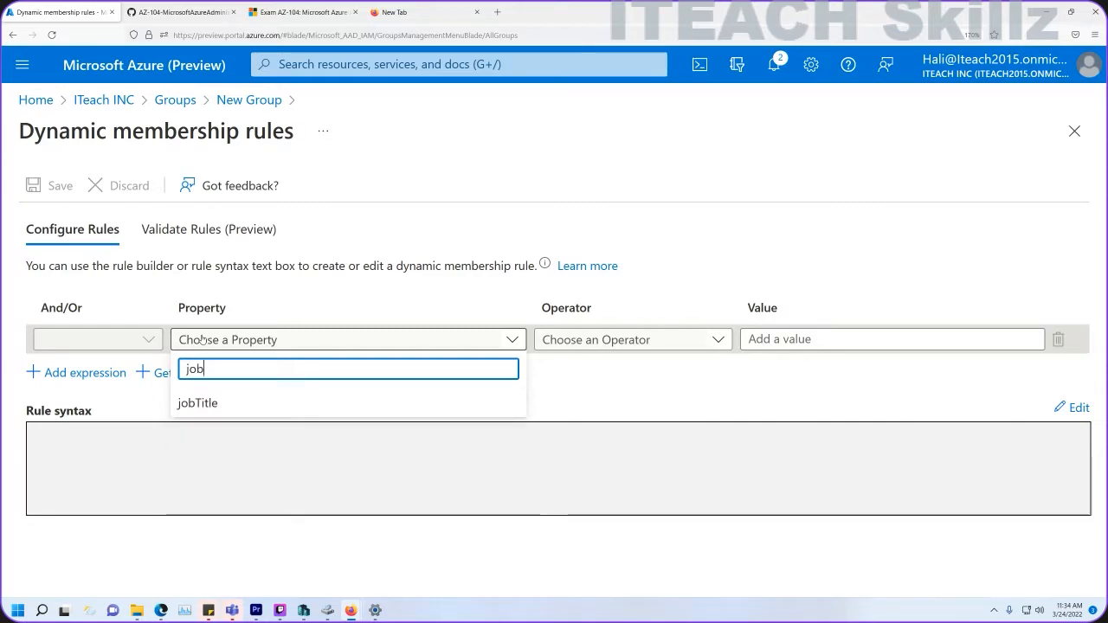
pyautogui.click(197, 402)
pyautogui.click(551, 342)
pyautogui.write('e')
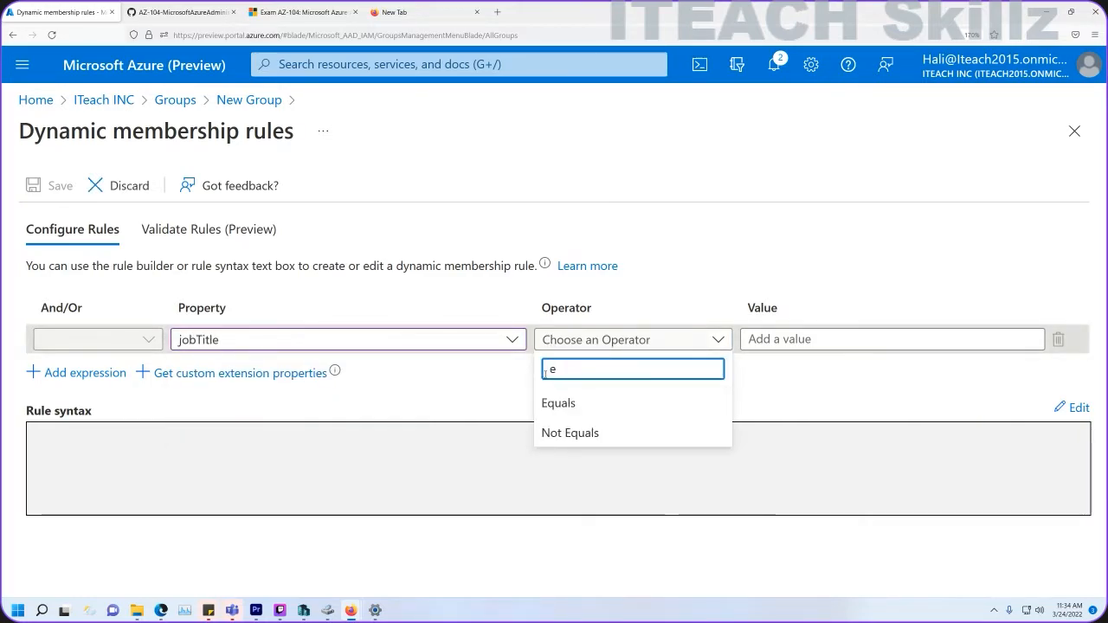
pyautogui.click(571, 401)
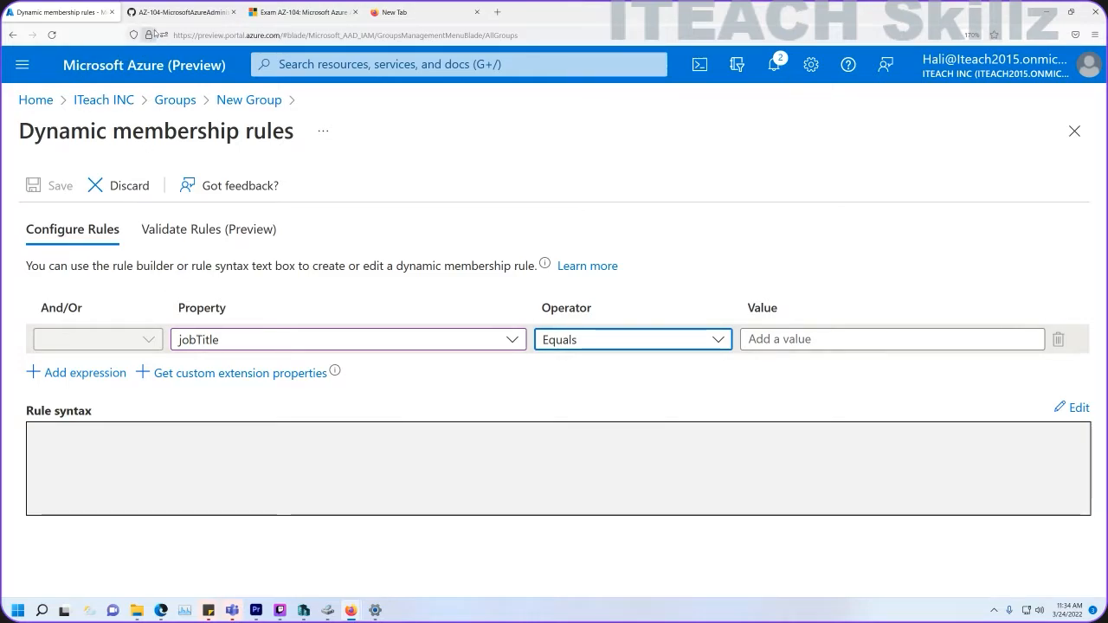
# Set the rule value to Cloud Administrator, save the rule and create the group.
pyautogui.click(182, 13)
pyautogui.moveTo(431, 469); pyautogui.dragTo(348, 472)
pyautogui.hotkey('ctrl', 'c')
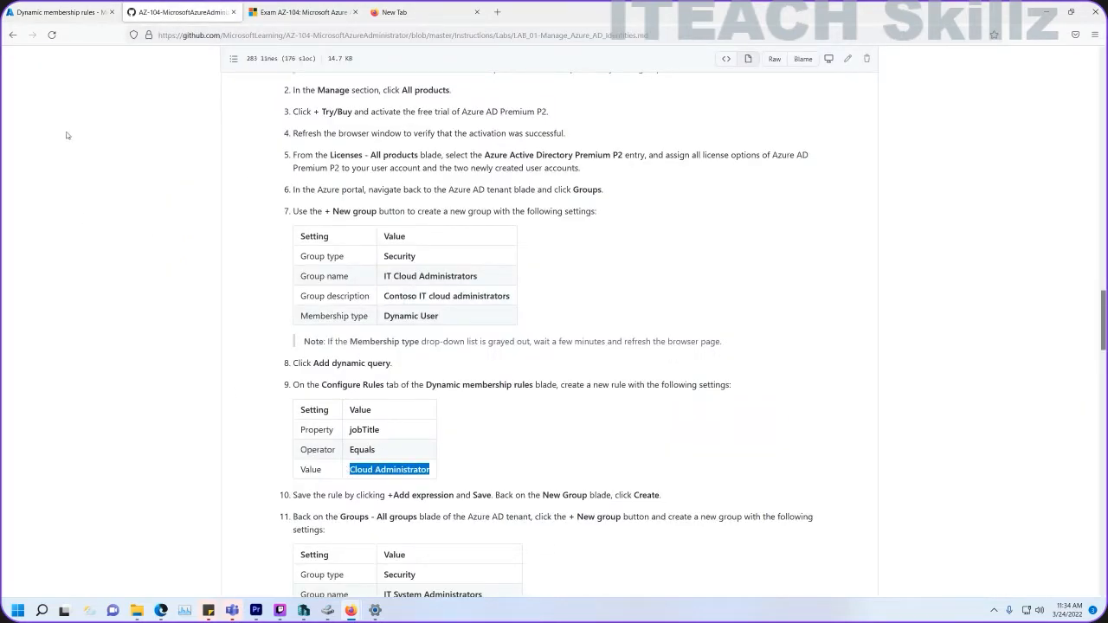
pyautogui.click(76, 13)
pyautogui.click(771, 337)
pyautogui.hotkey('ctrl', 'v')
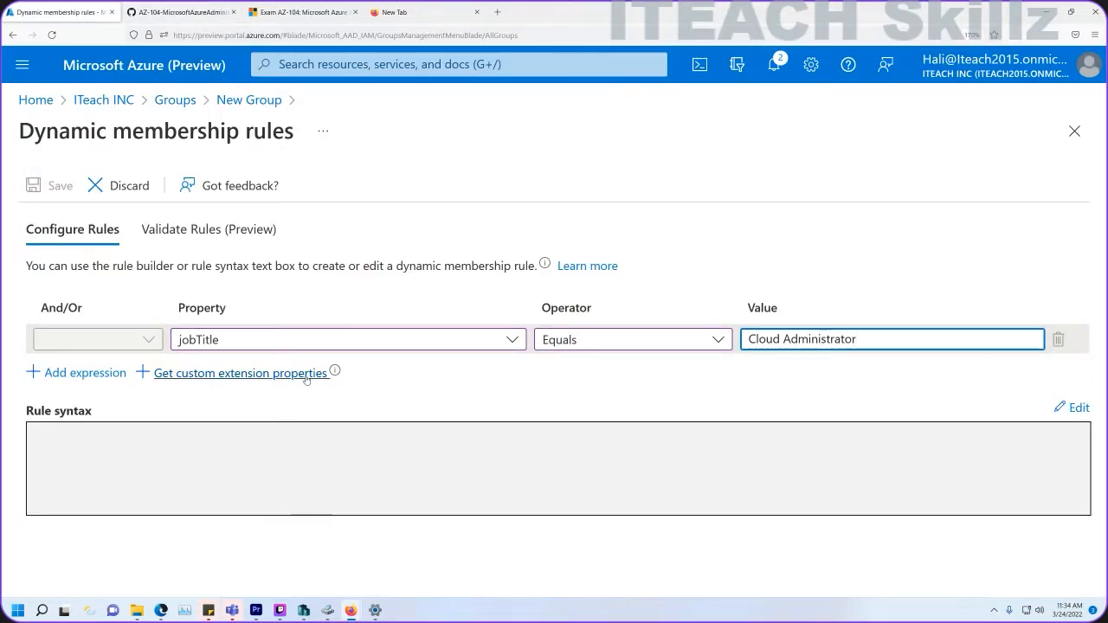
pyautogui.click(95, 374)
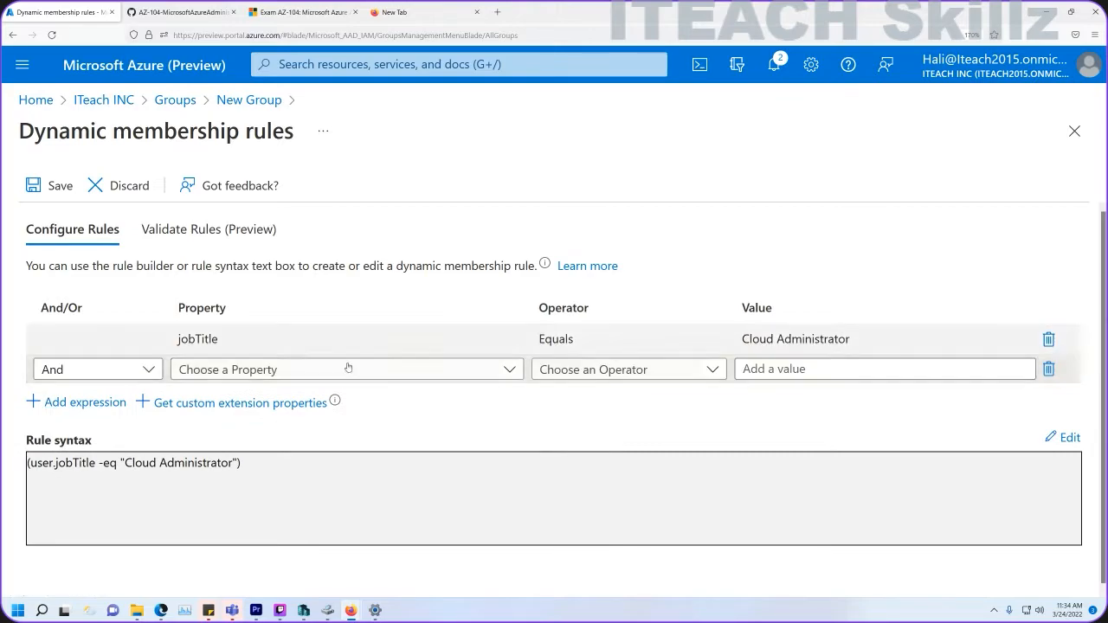
pyautogui.click(56, 185)
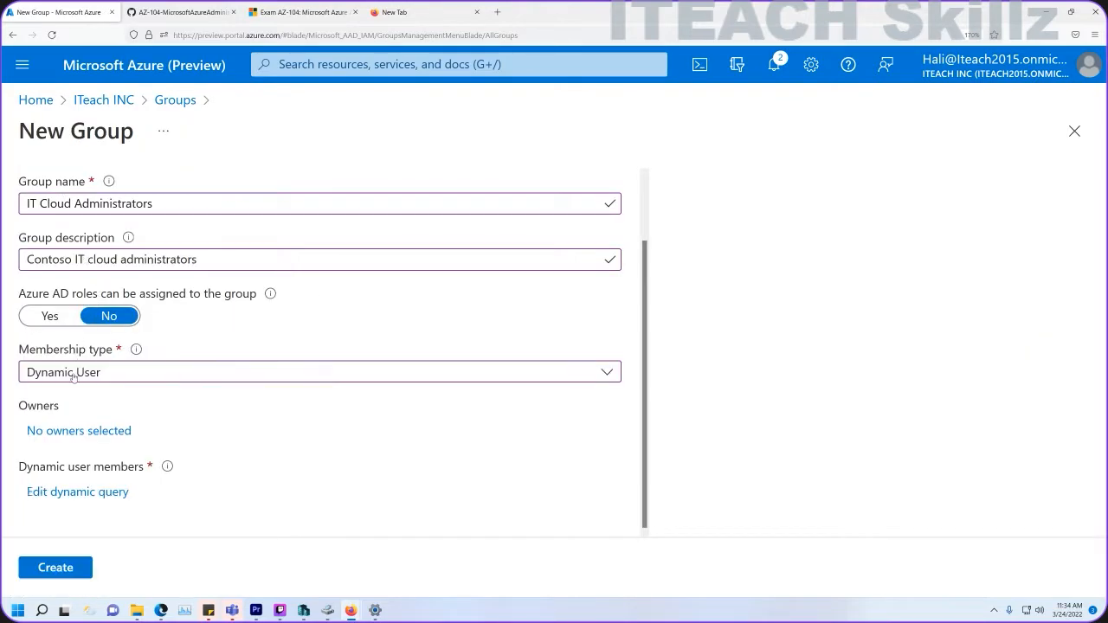
pyautogui.click(56, 567)
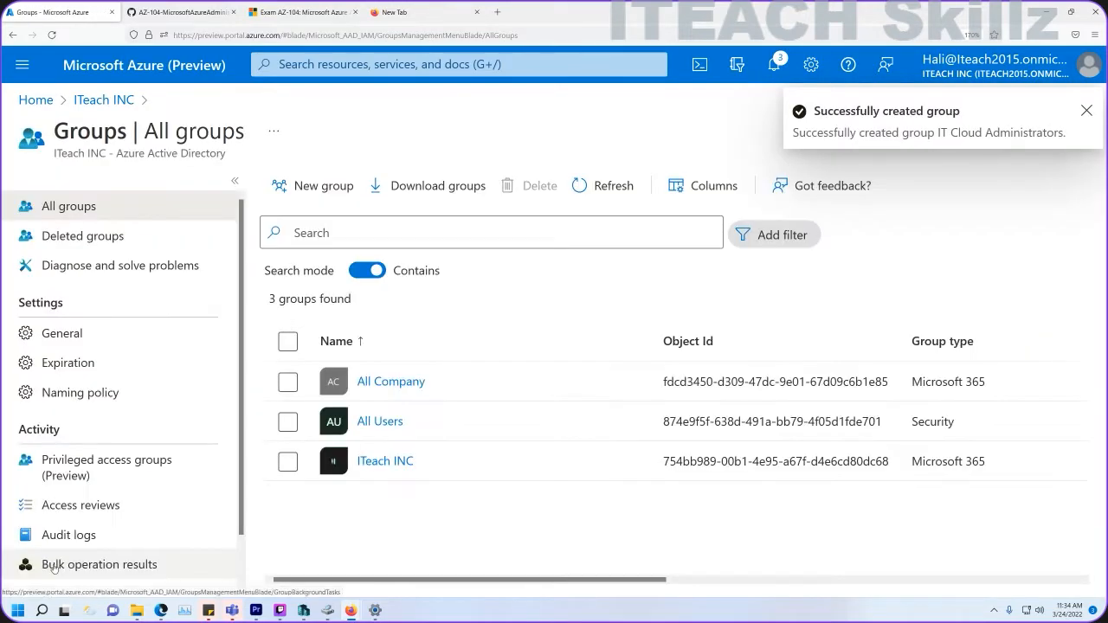
# Start another new group named IT System Administrators.
pyautogui.click(327, 184)
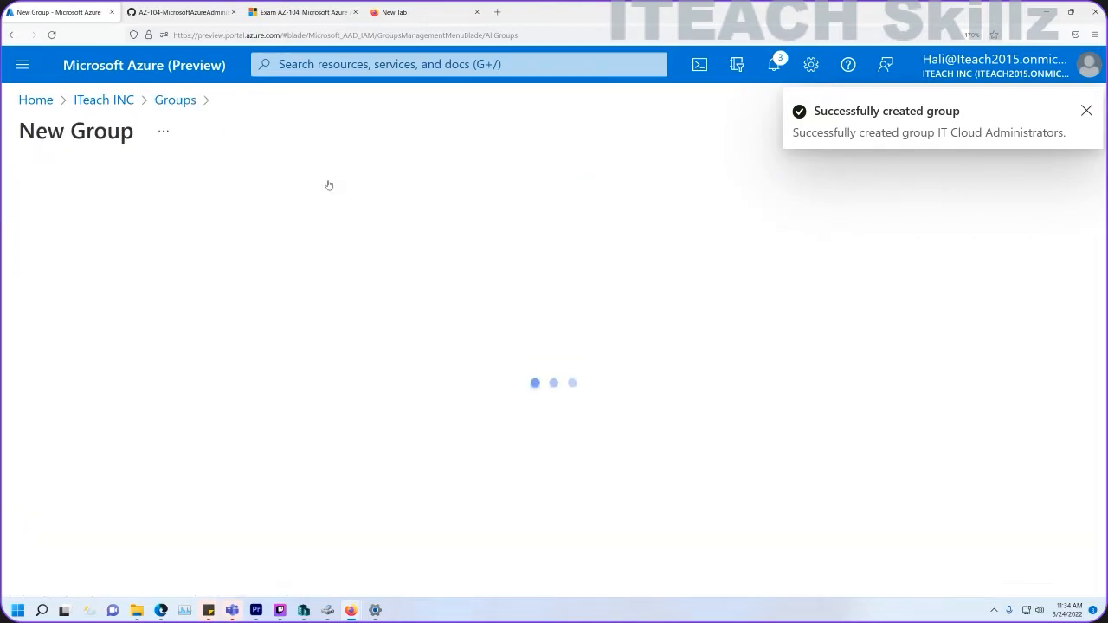
pyautogui.click(154, 10)
pyautogui.scroll(-3, 448, 353)
pyautogui.moveTo(507, 372); pyautogui.dragTo(383, 370)
pyautogui.hotkey('ctrl', 'c')
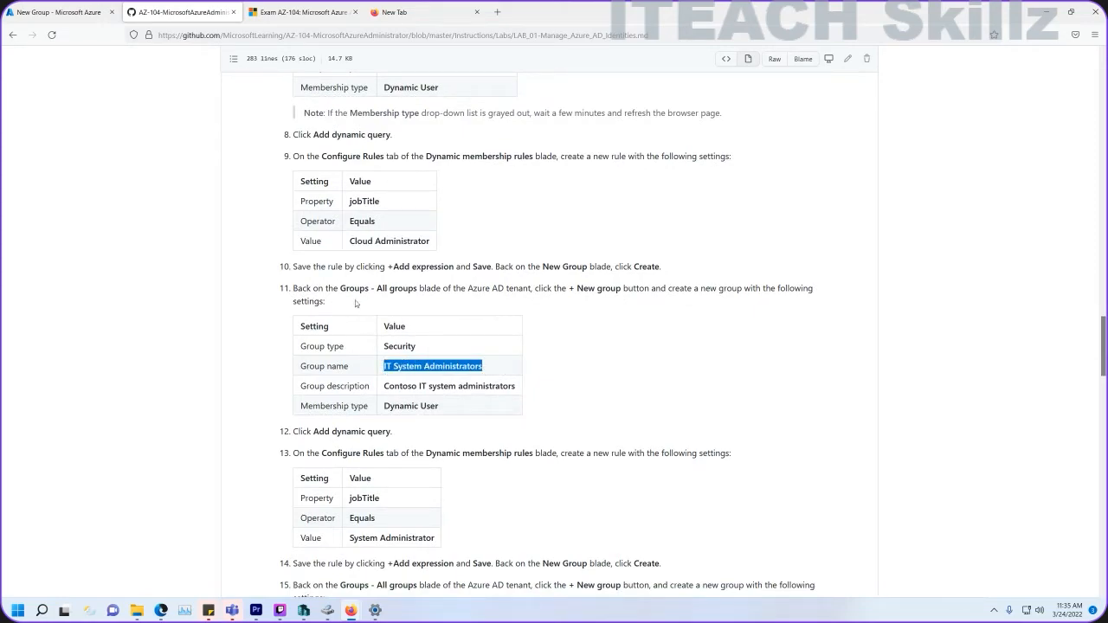
pyautogui.click(62, 13)
pyautogui.click(232, 265)
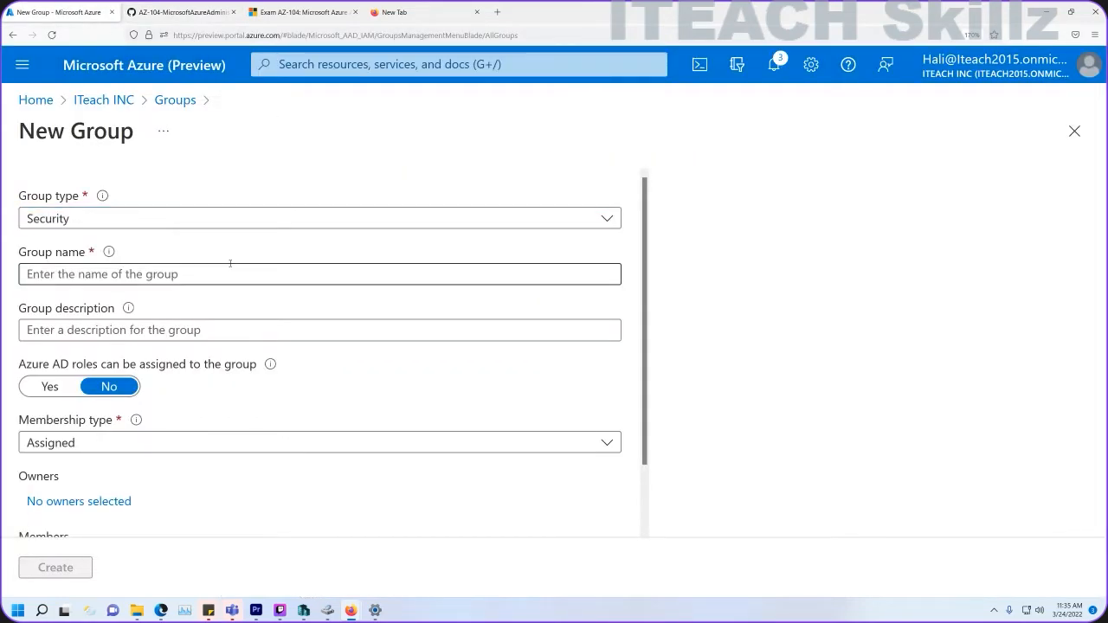
pyautogui.hotkey('ctrl', 'v')
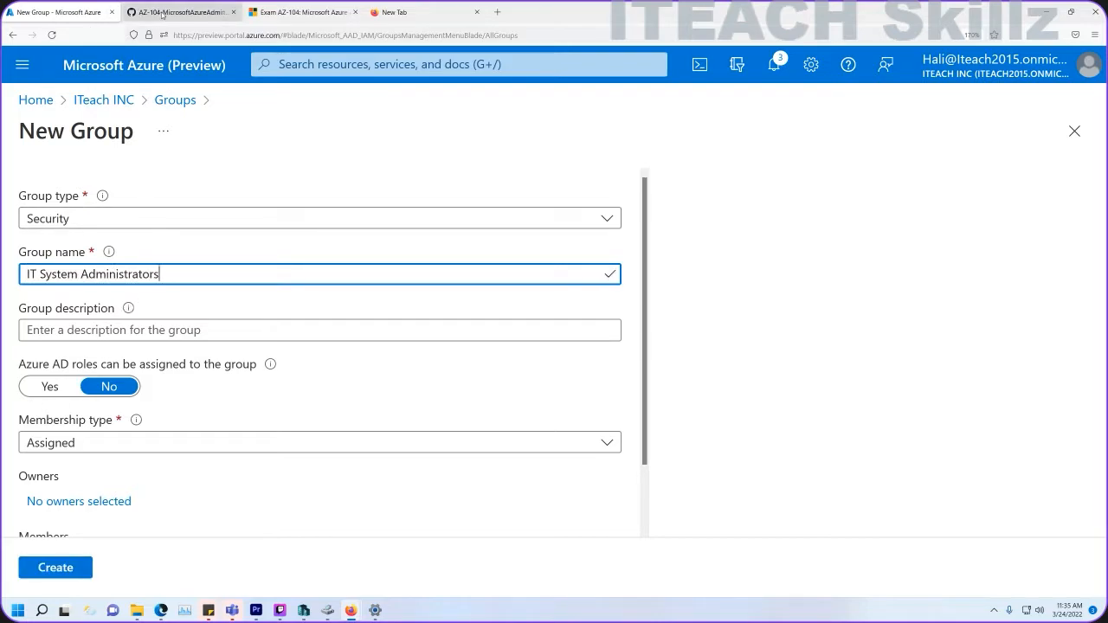
# Add the description 'Contoso IT system administrators' and set membership type to Dynamic User.
pyautogui.click(182, 12)
pyautogui.moveTo(516, 390); pyautogui.dragTo(389, 386)
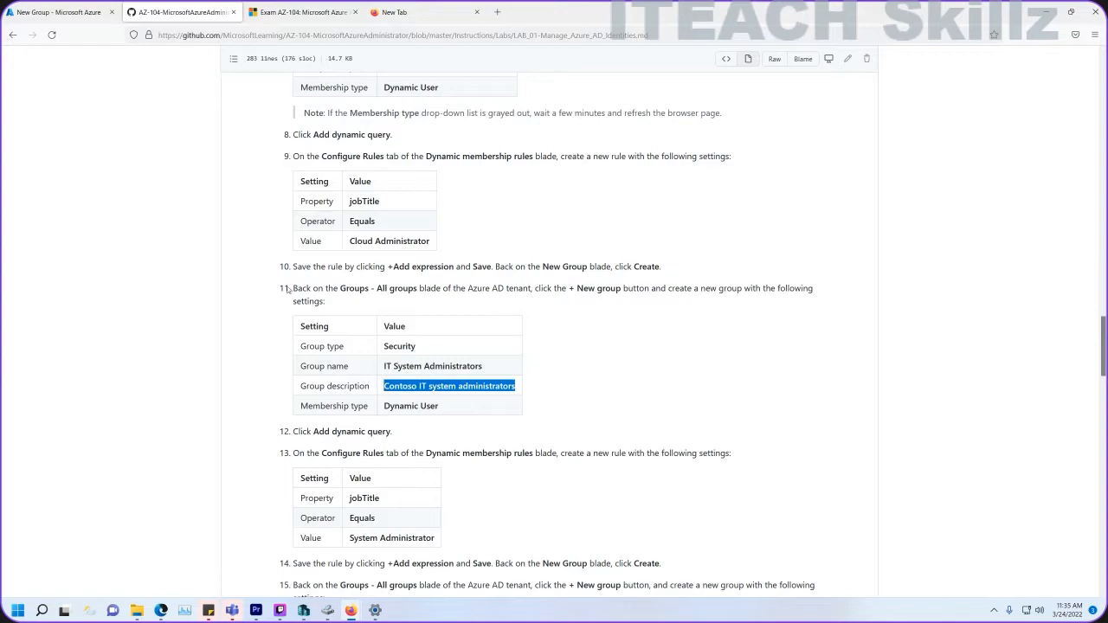
pyautogui.click(64, 12)
pyautogui.click(198, 329)
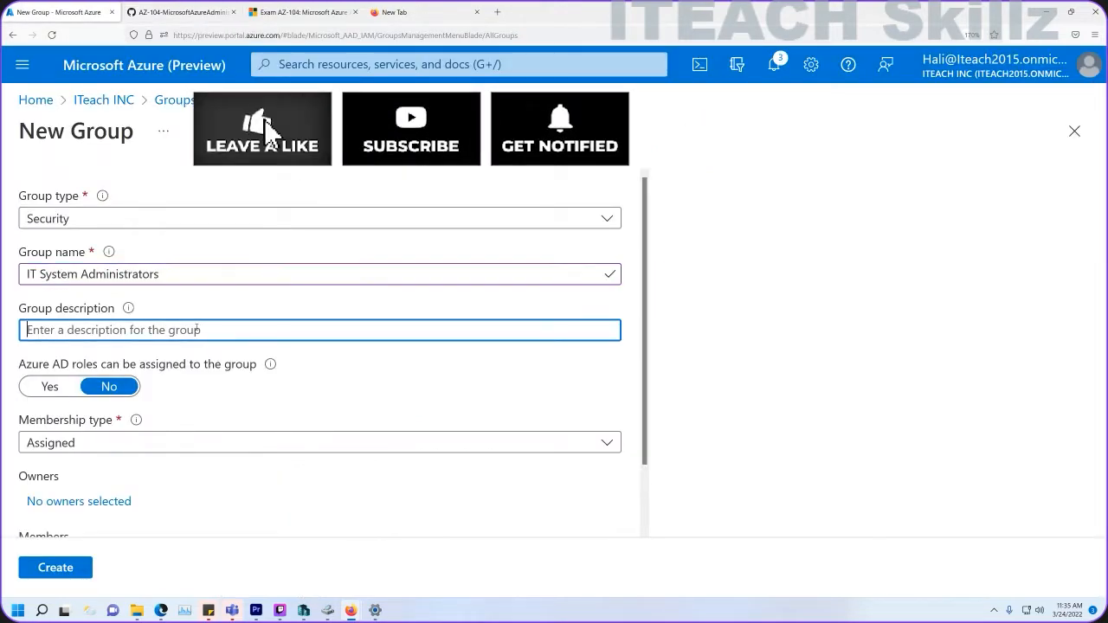
pyautogui.write('Contoso IT system administrators')
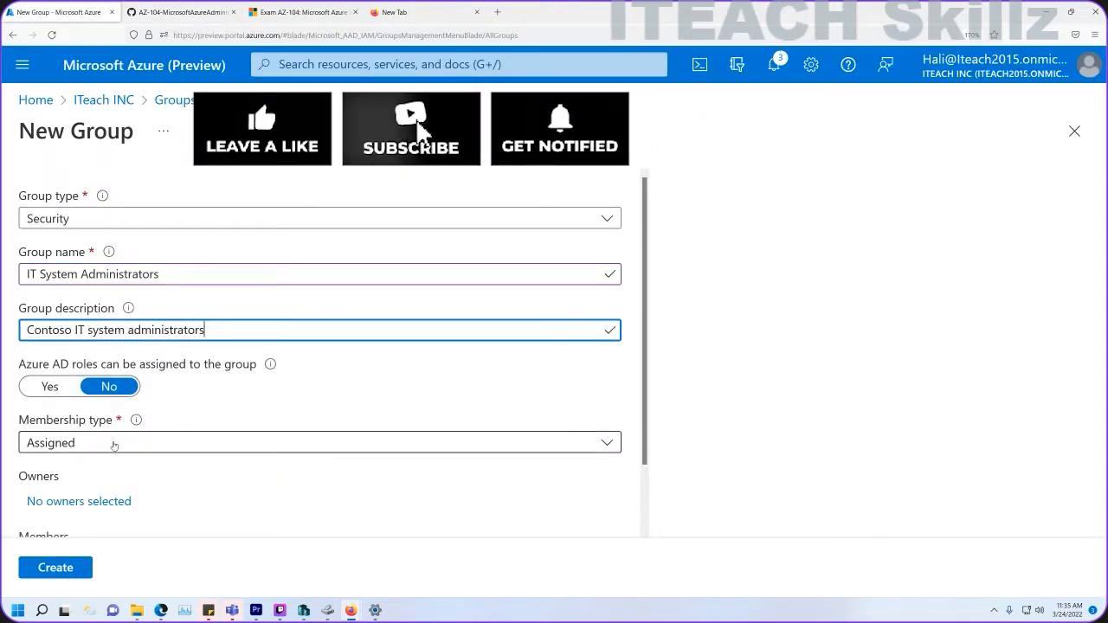
pyautogui.click(113, 445)
pyautogui.click(87, 496)
pyautogui.scroll(-1, 174, 416)
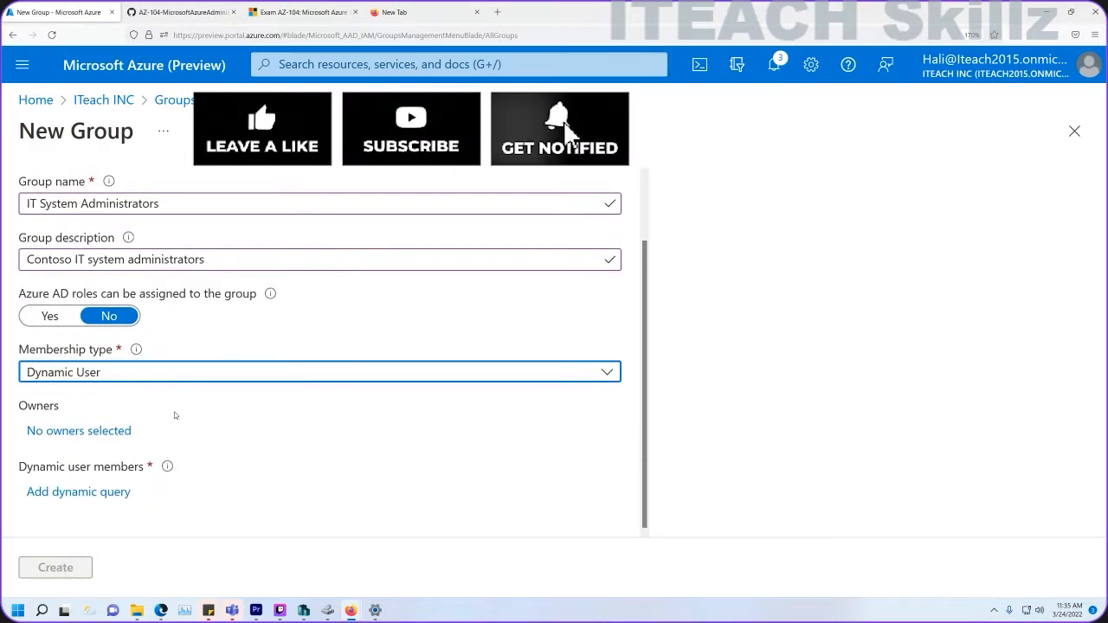
# Begin the dynamic rule with property jobTitle and operator Equals.
pyautogui.click(91, 492)
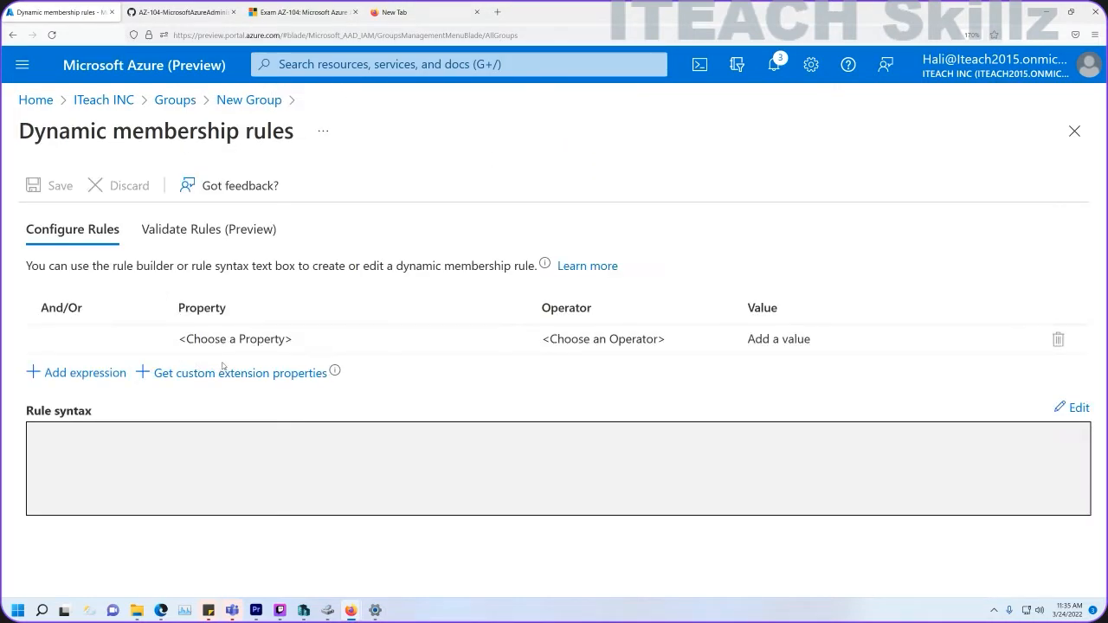
pyautogui.click(232, 341)
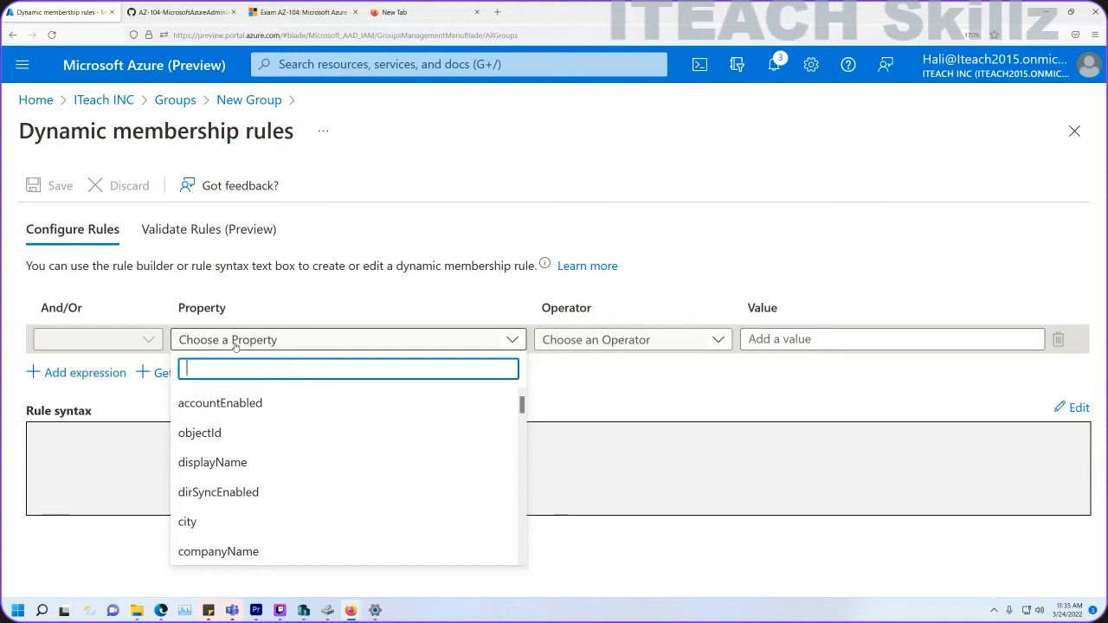
pyautogui.write('job')
pyautogui.click(215, 400)
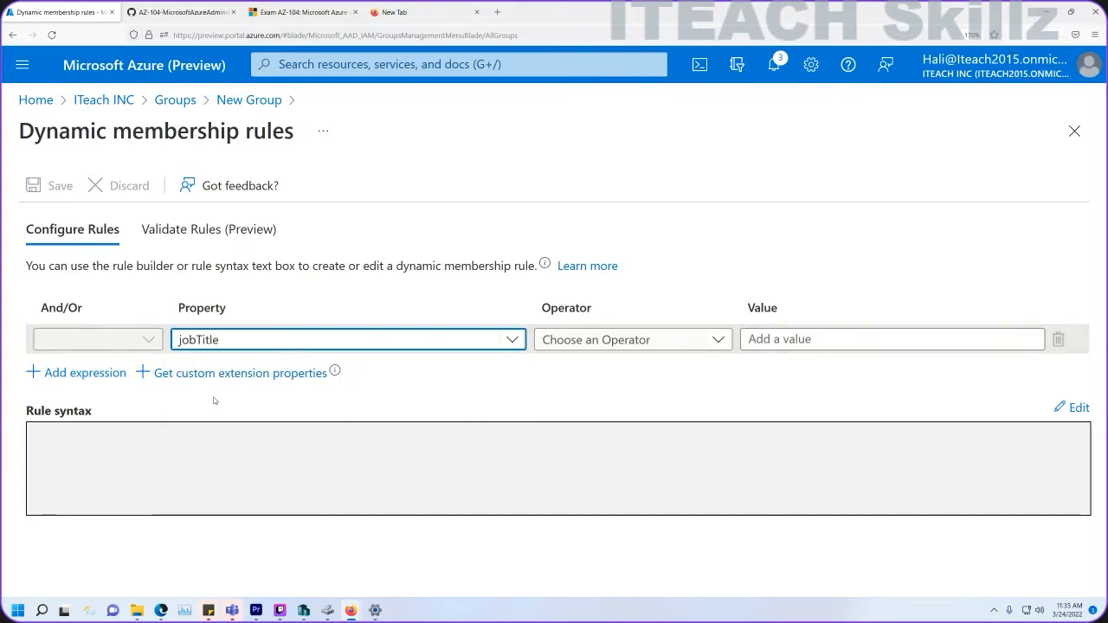
pyautogui.click(575, 339)
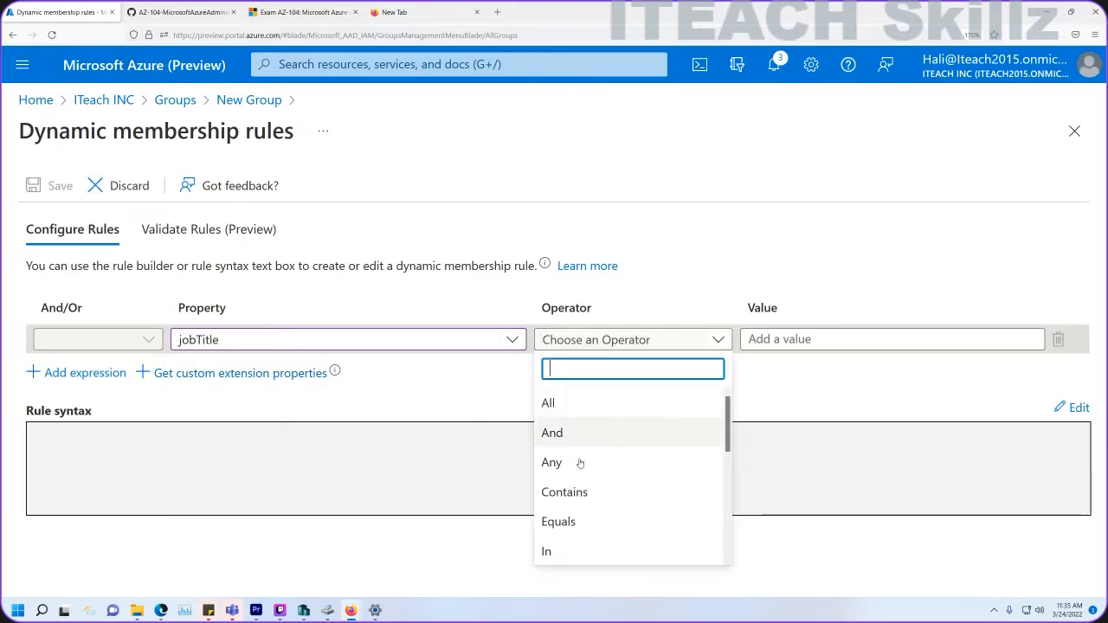
pyautogui.click(577, 523)
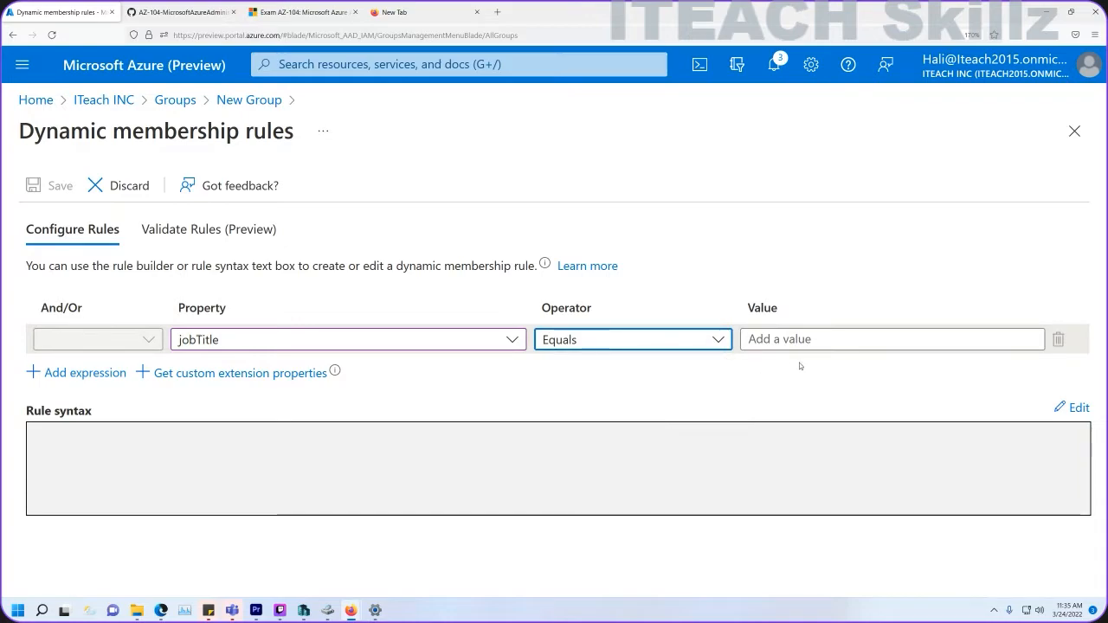
# Set the value to System Administrator, save the rule, create the group and return to the instructions.
pyautogui.click(197, 13)
pyautogui.click(481, 403)
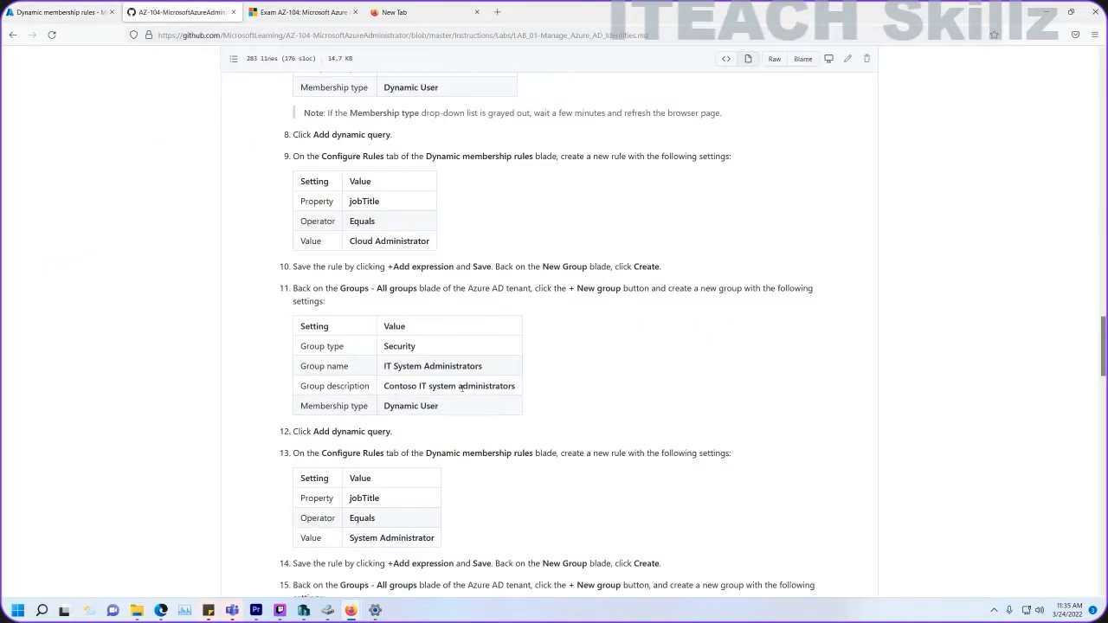
pyautogui.scroll(-3, 422, 430)
pyautogui.moveTo(435, 424); pyautogui.dragTo(348, 430)
pyautogui.hotkey('ctrl', 'c')
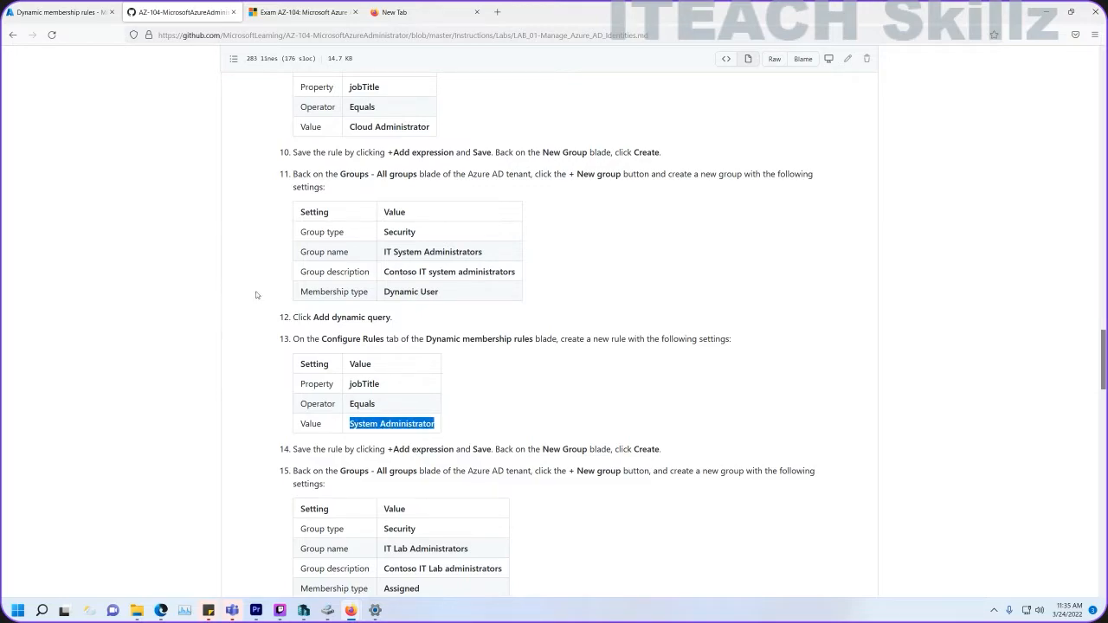
pyautogui.click(60, 12)
pyautogui.click(808, 338)
pyautogui.hotkey('ctrl', 'v')
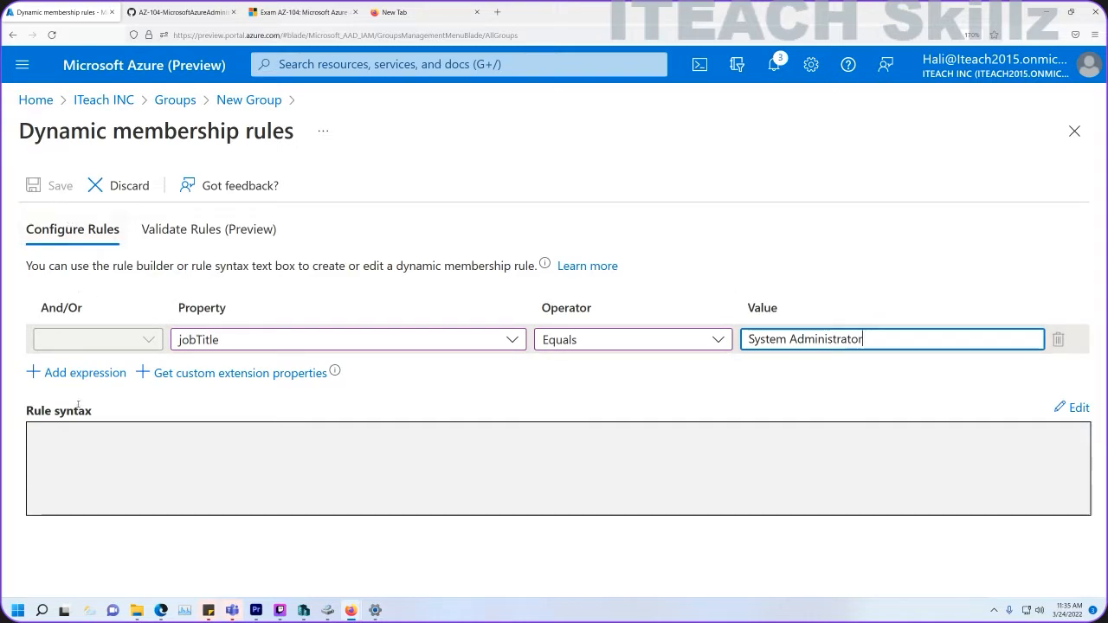
pyautogui.click(73, 372)
pyautogui.click(71, 195)
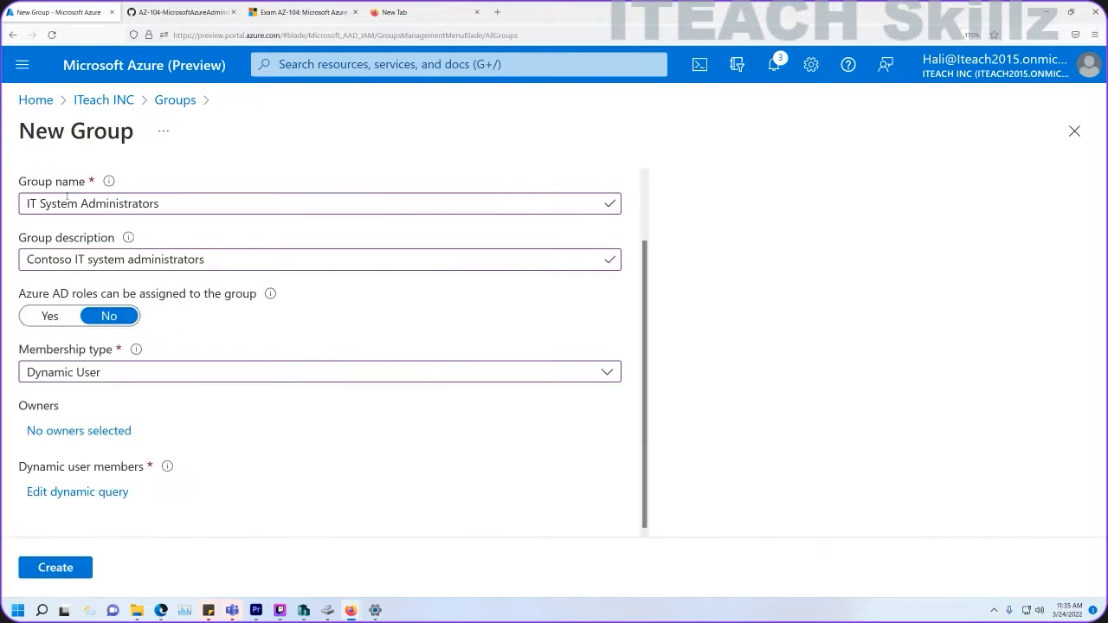
pyautogui.click(58, 567)
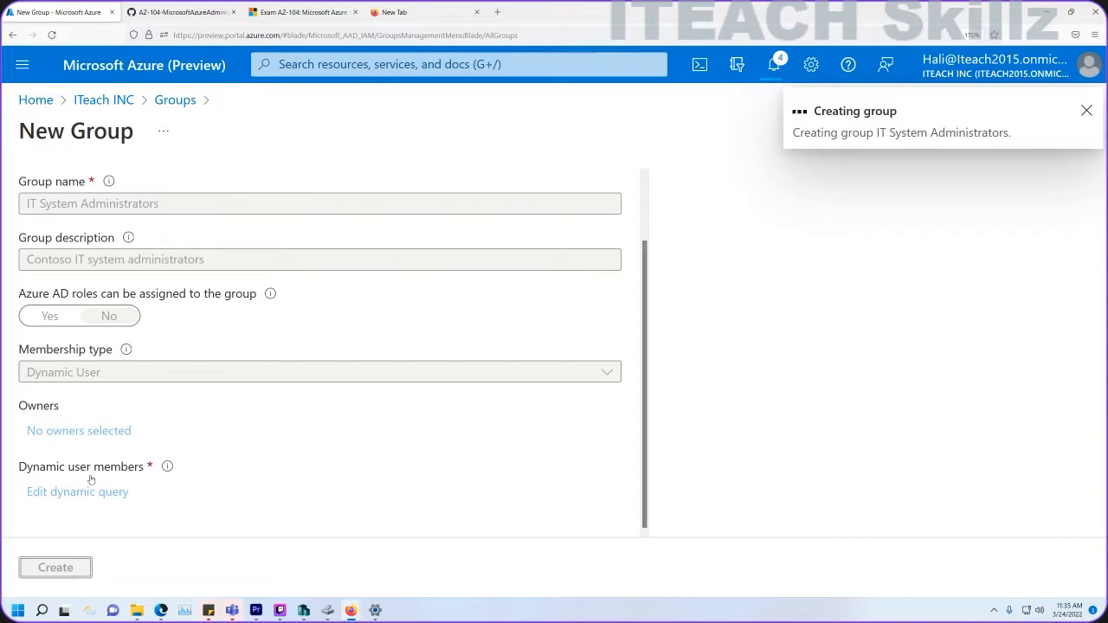
pyautogui.click(181, 12)
pyautogui.scroll(-3, 597, 426)
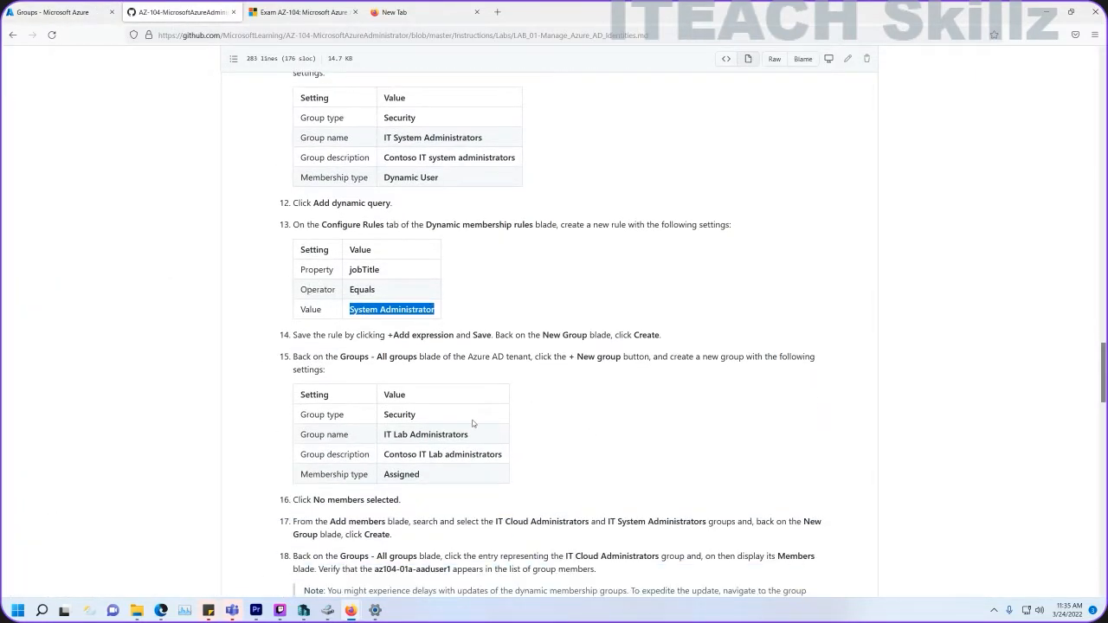
# Start a new group named IT Lab Administrators.
pyautogui.moveTo(477, 439); pyautogui.dragTo(386, 435)
pyautogui.hotkey('ctrl', 'c')
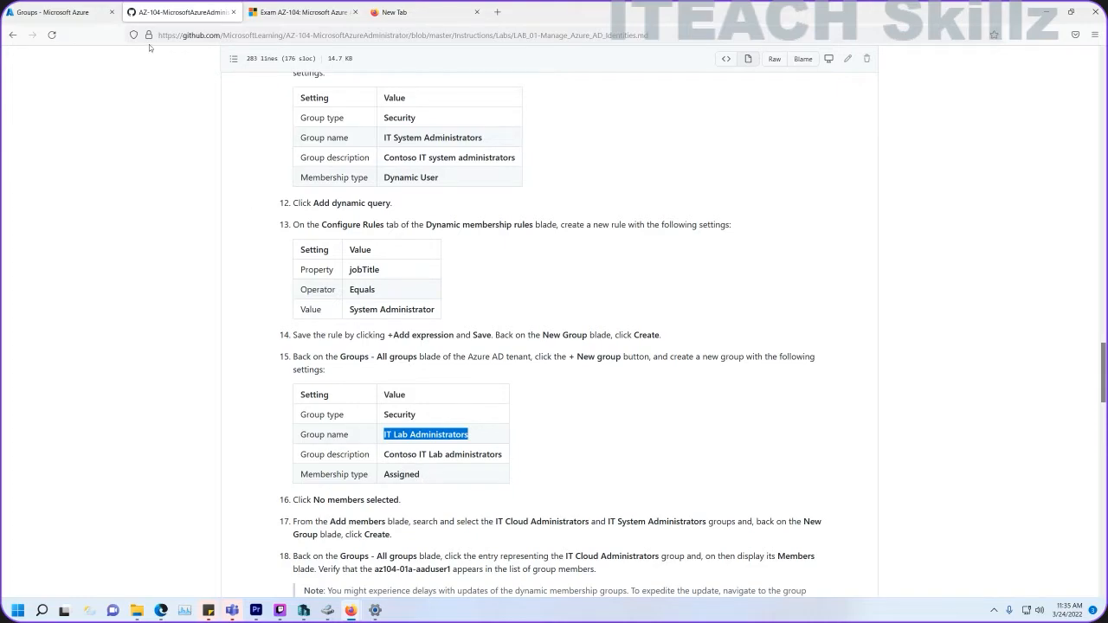
pyautogui.click(83, 13)
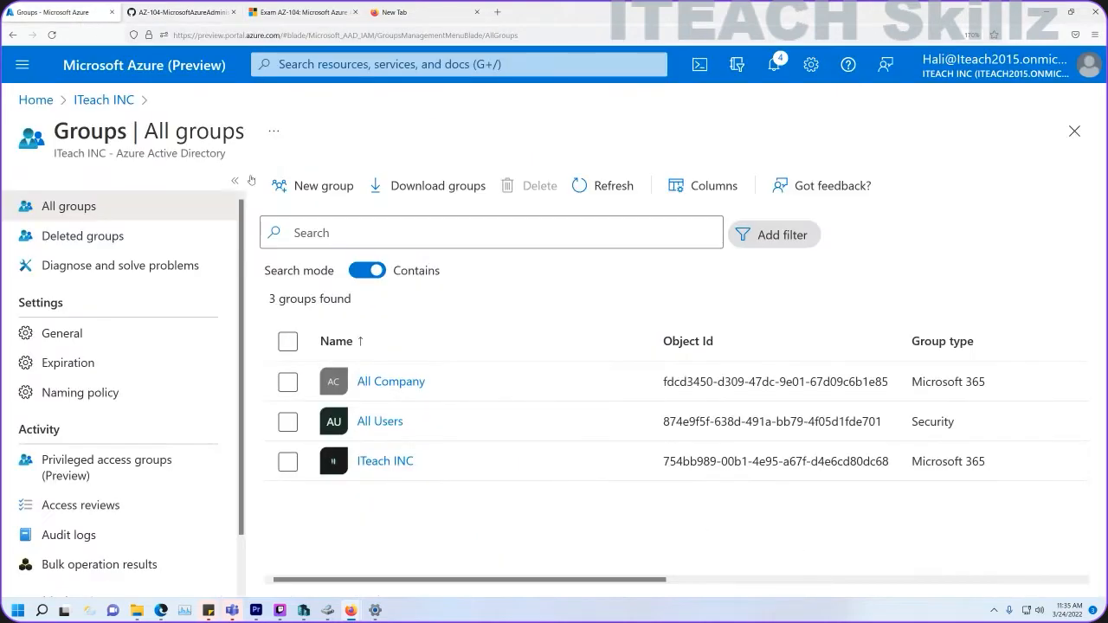
pyautogui.click(311, 186)
pyautogui.click(65, 274)
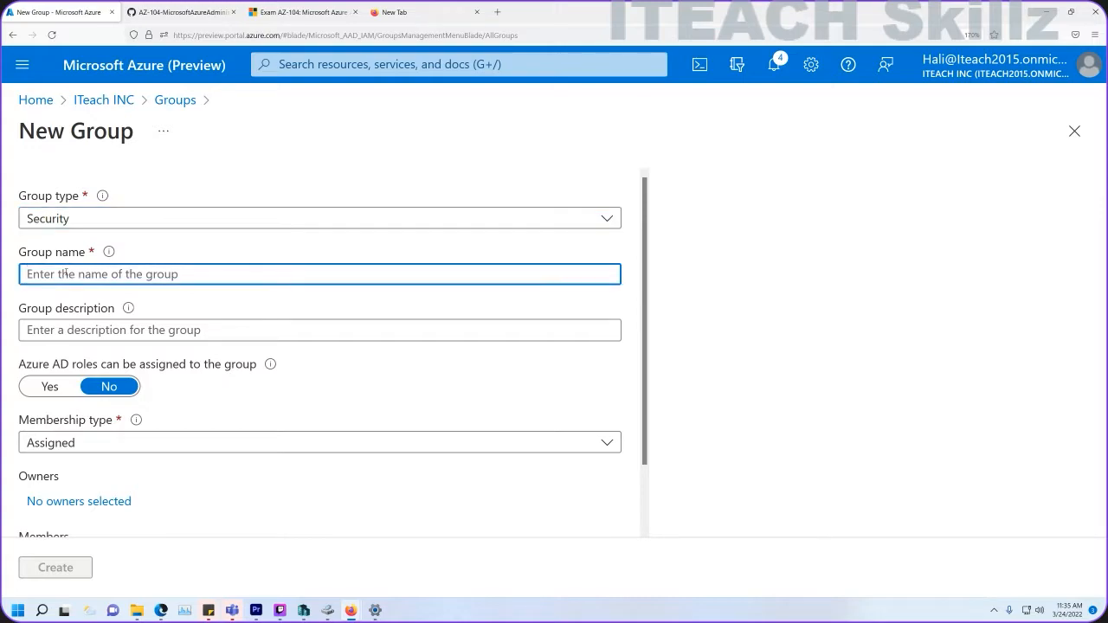
pyautogui.hotkey('ctrl', 'v')
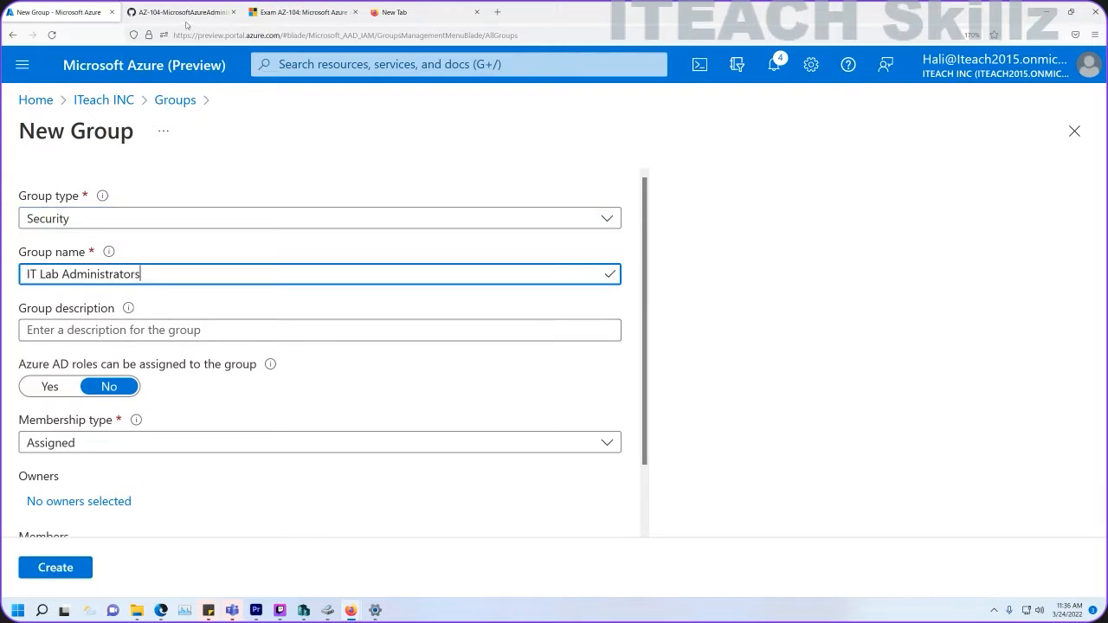
# Give the group the description 'Contoso IT Lab administrators', leaving membership Assigned.
pyautogui.click(186, 13)
pyautogui.moveTo(501, 454); pyautogui.dragTo(379, 456)
pyautogui.hotkey('ctrl', 'c')
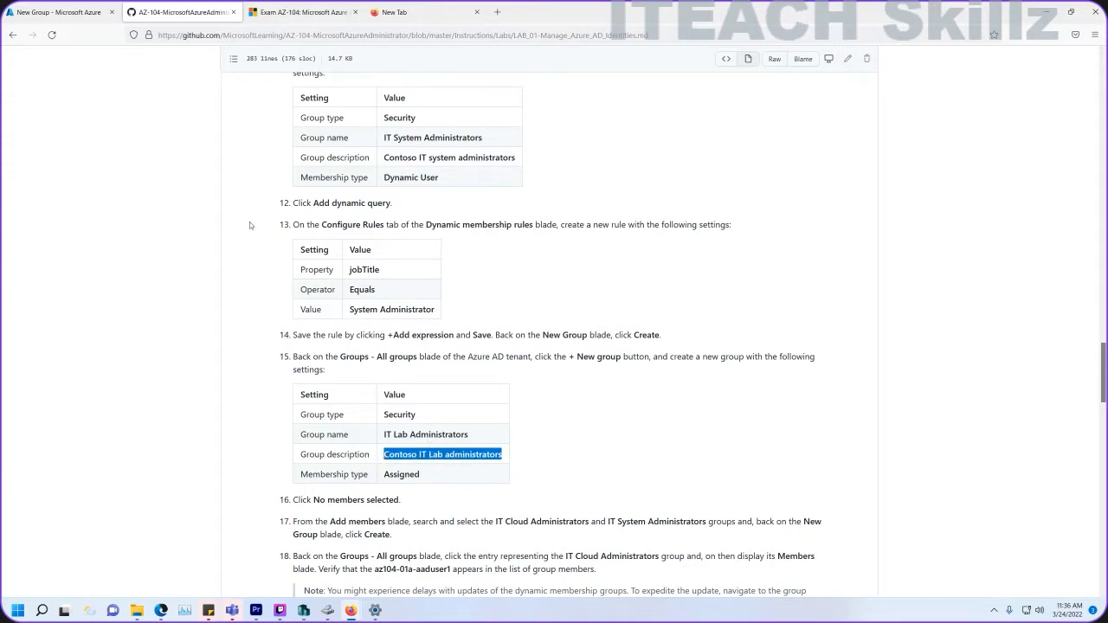
pyautogui.click(29, 11)
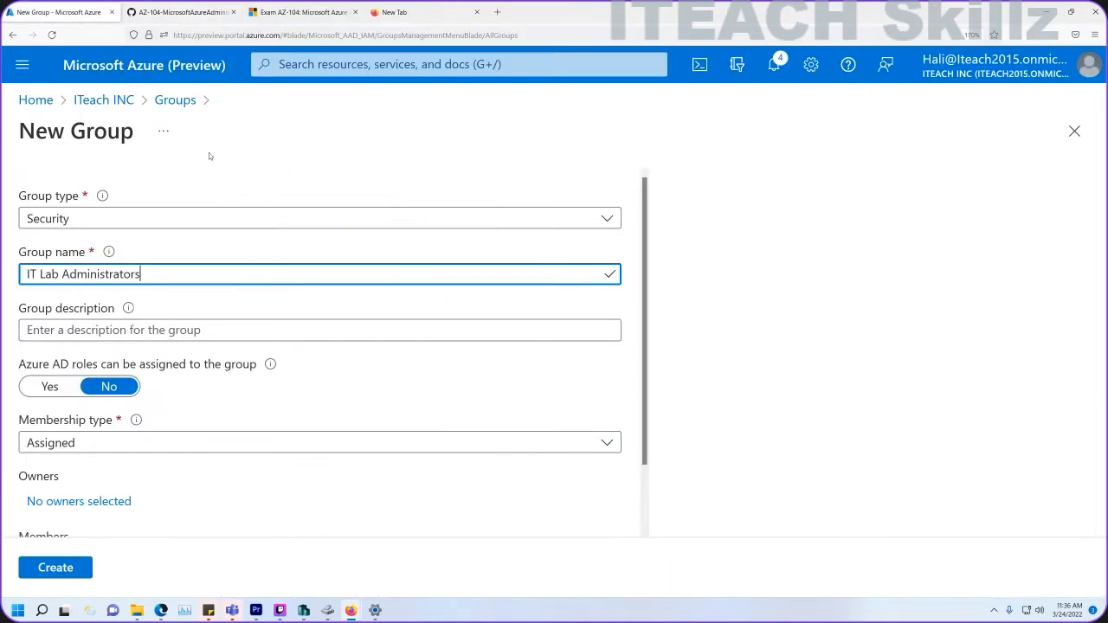
pyautogui.click(193, 330)
pyautogui.hotkey('ctrl', 'v')
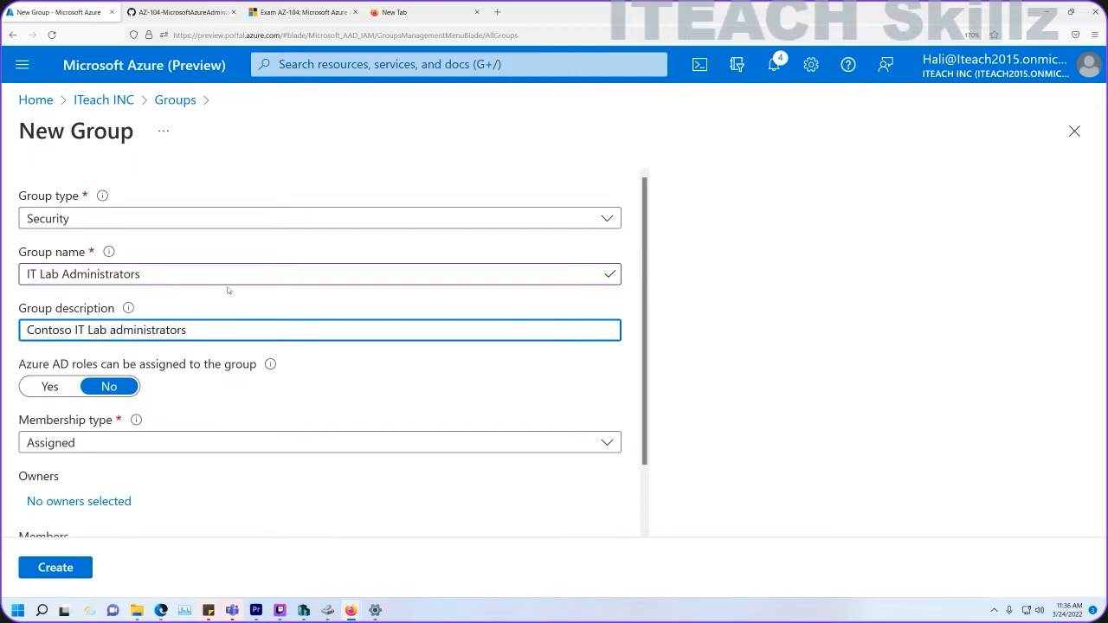
pyautogui.scroll(-1, 197, 352)
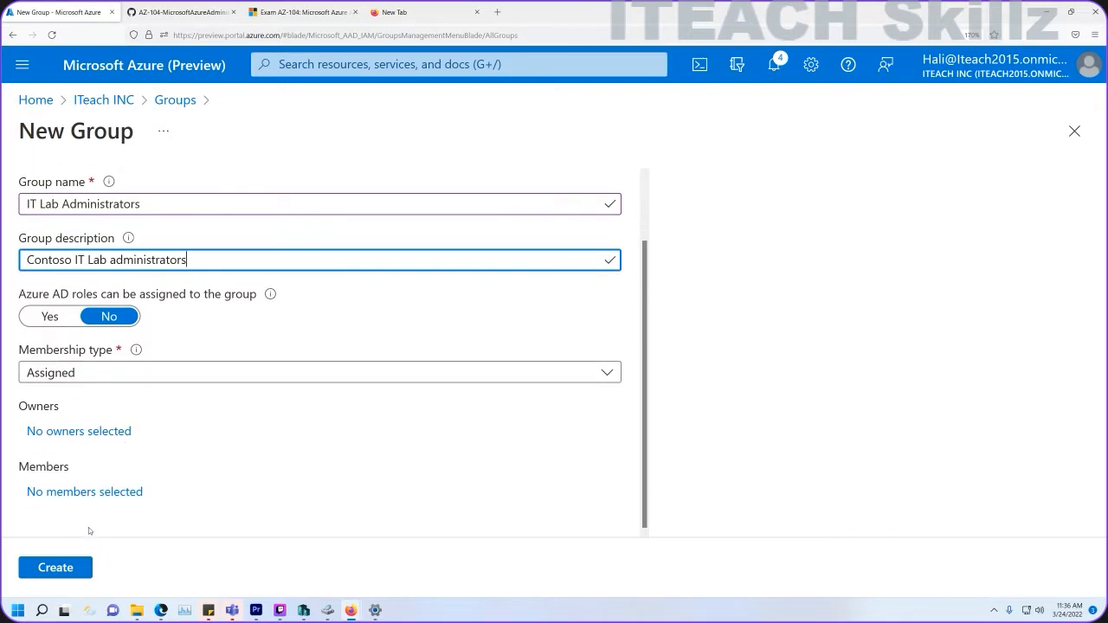
# Search 'it' and add IT System Administrators and IT Cloud Administrators as the group's members.
pyautogui.click(84, 491)
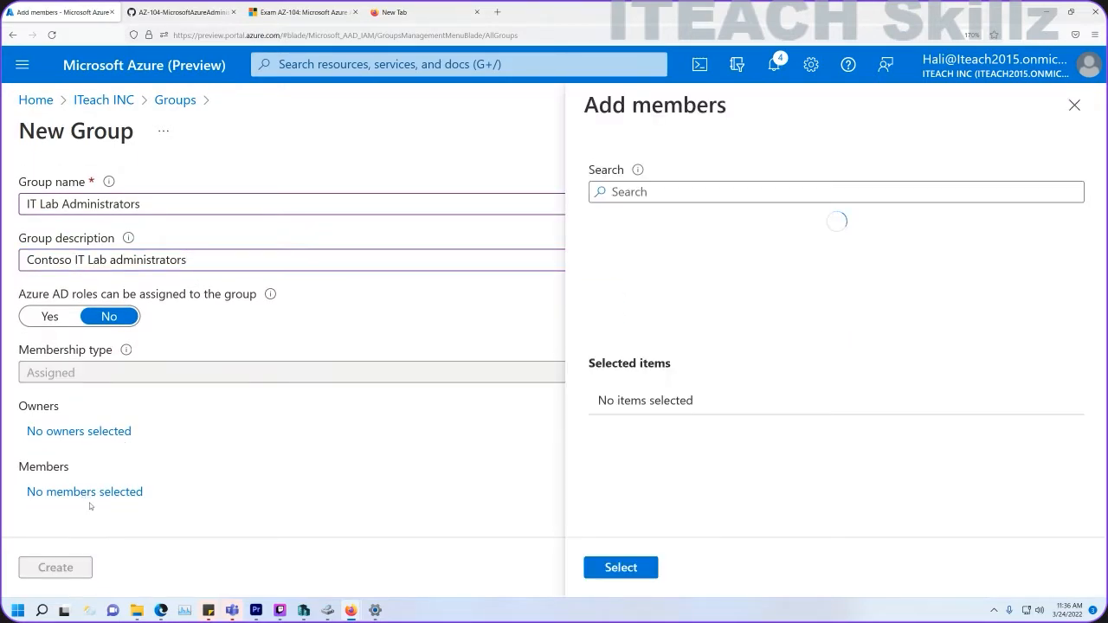
pyautogui.click(205, 10)
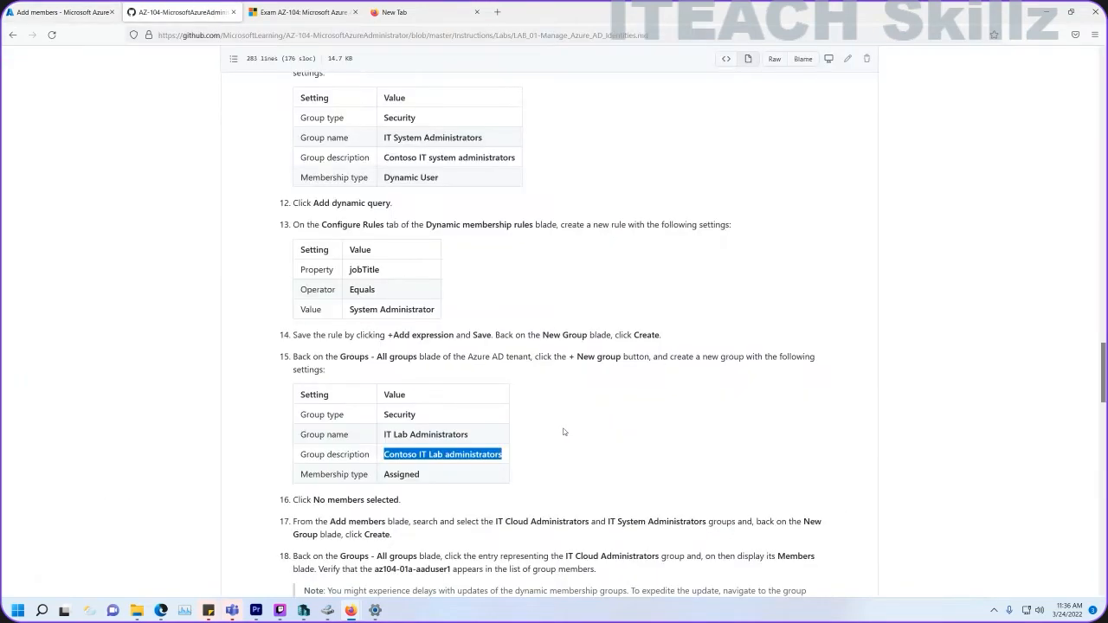
pyautogui.scroll(-5, 565, 430)
pyautogui.scroll(-3, 409, 527)
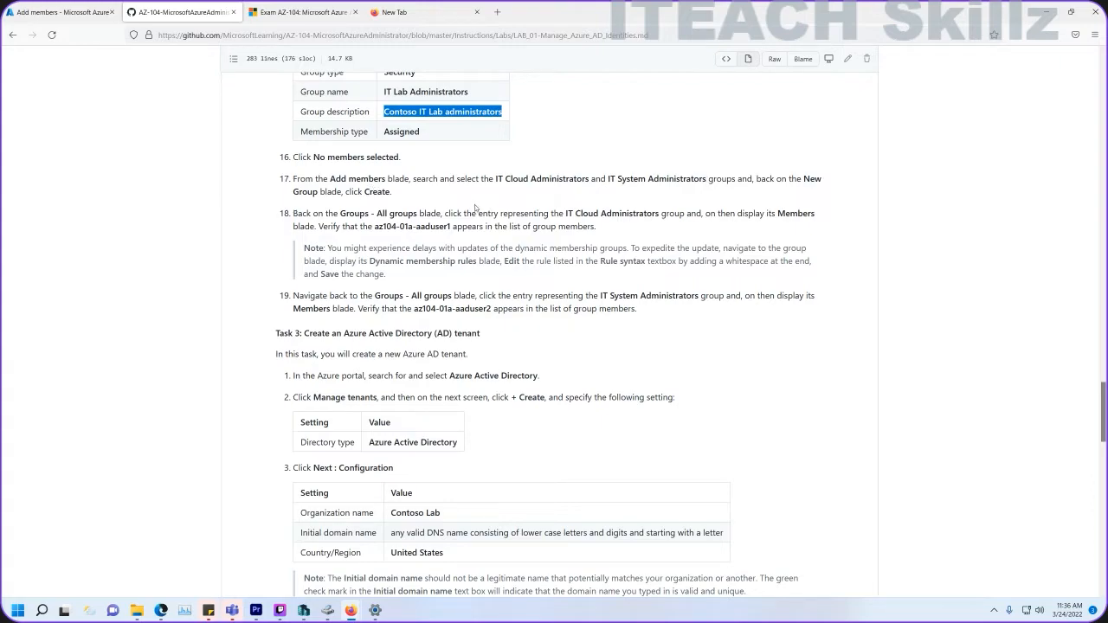
pyautogui.click(62, 12)
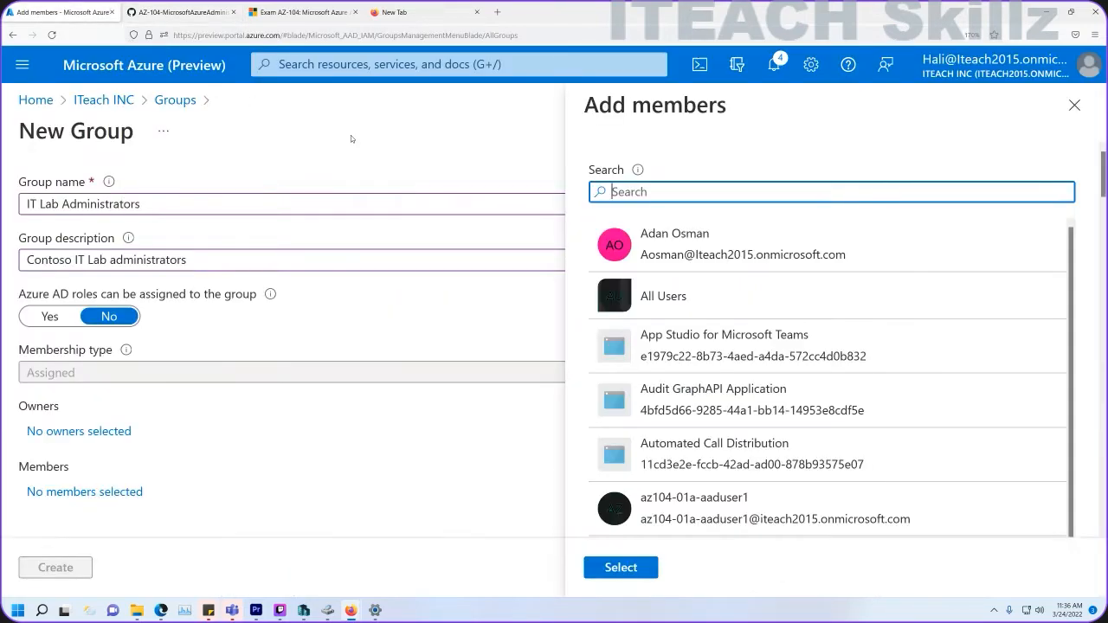
pyautogui.scroll(-3, 705, 313)
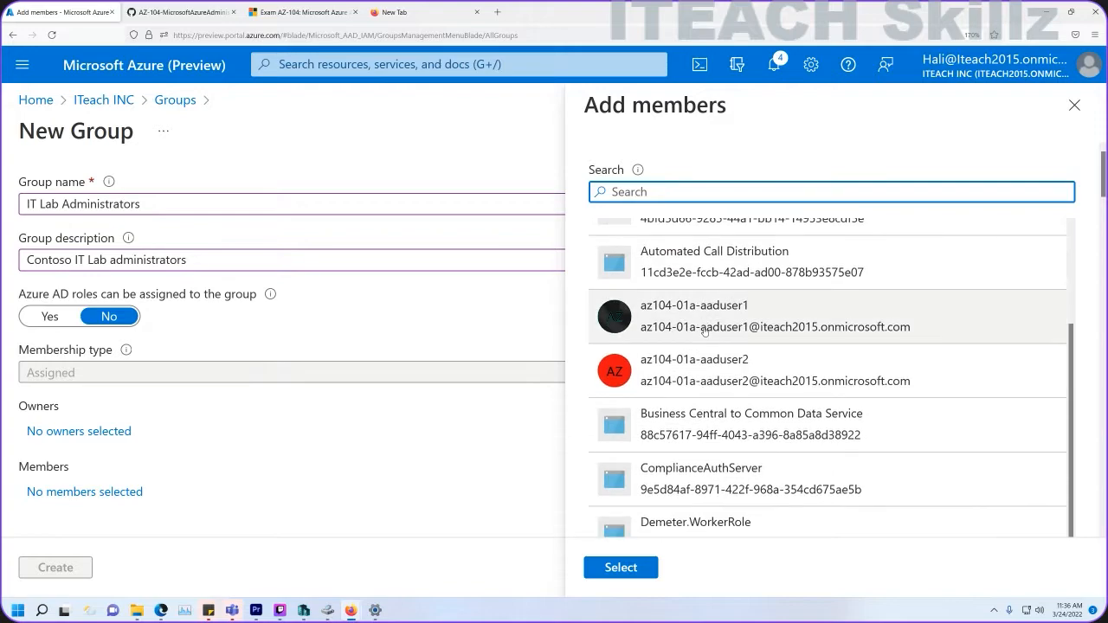
pyautogui.write('it')
pyautogui.click(697, 289)
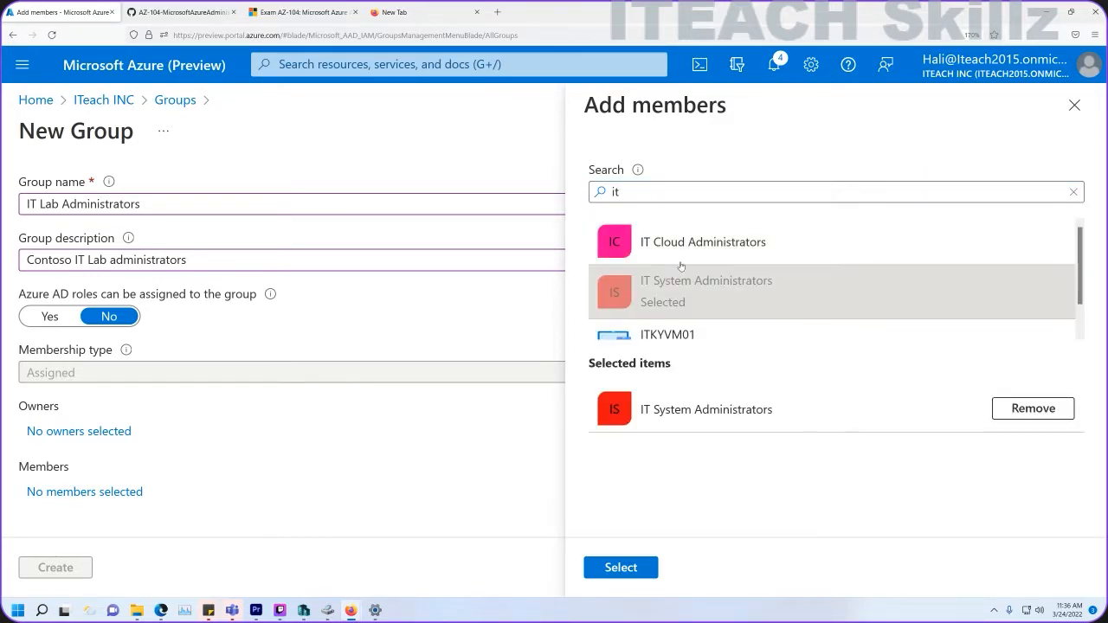
pyautogui.click(684, 243)
pyautogui.click(623, 568)
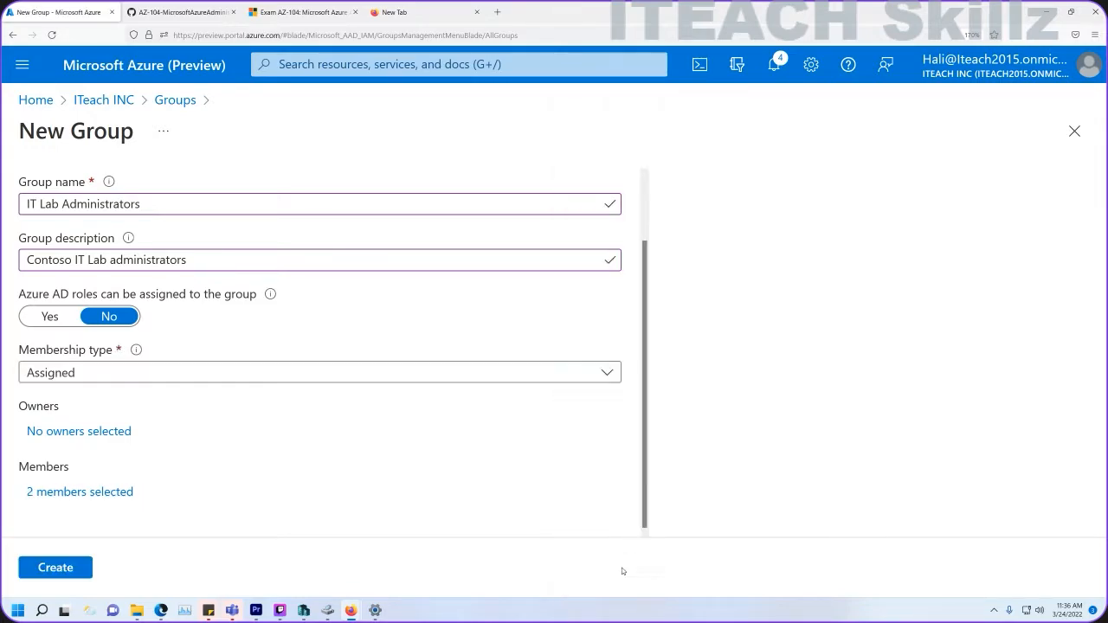
pyautogui.click(54, 564)
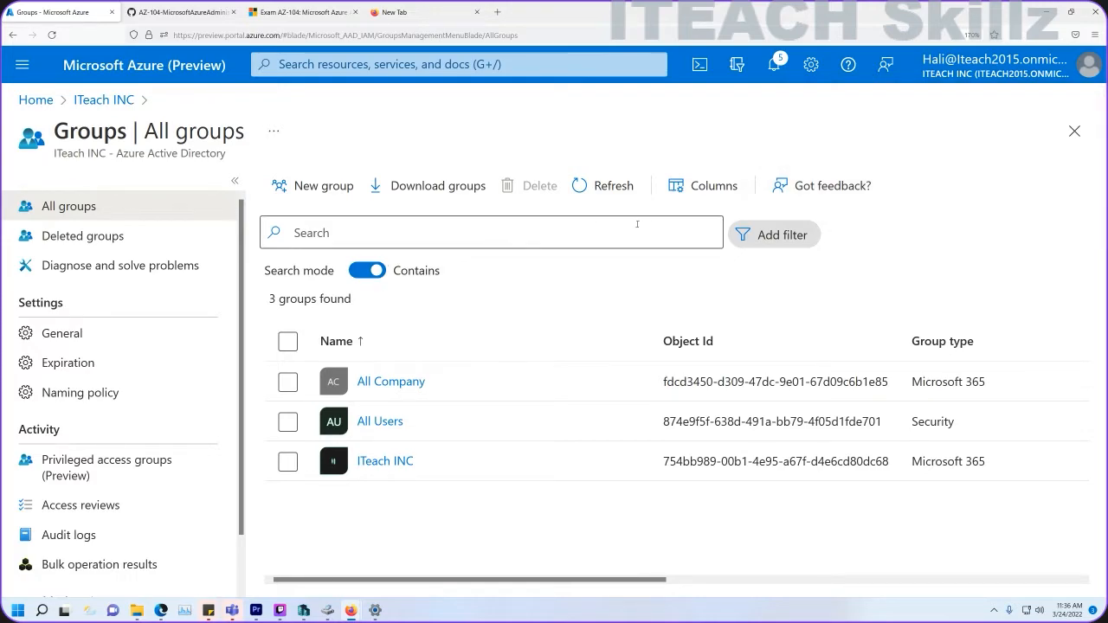
pyautogui.click(602, 187)
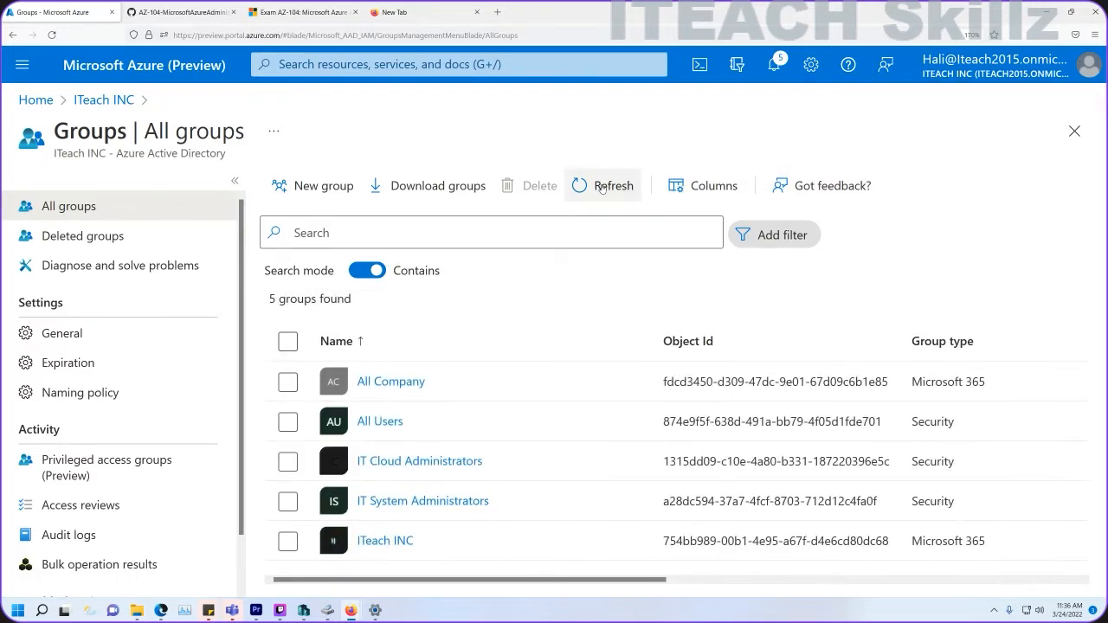
pyautogui.click(596, 183)
pyautogui.click(128, 8)
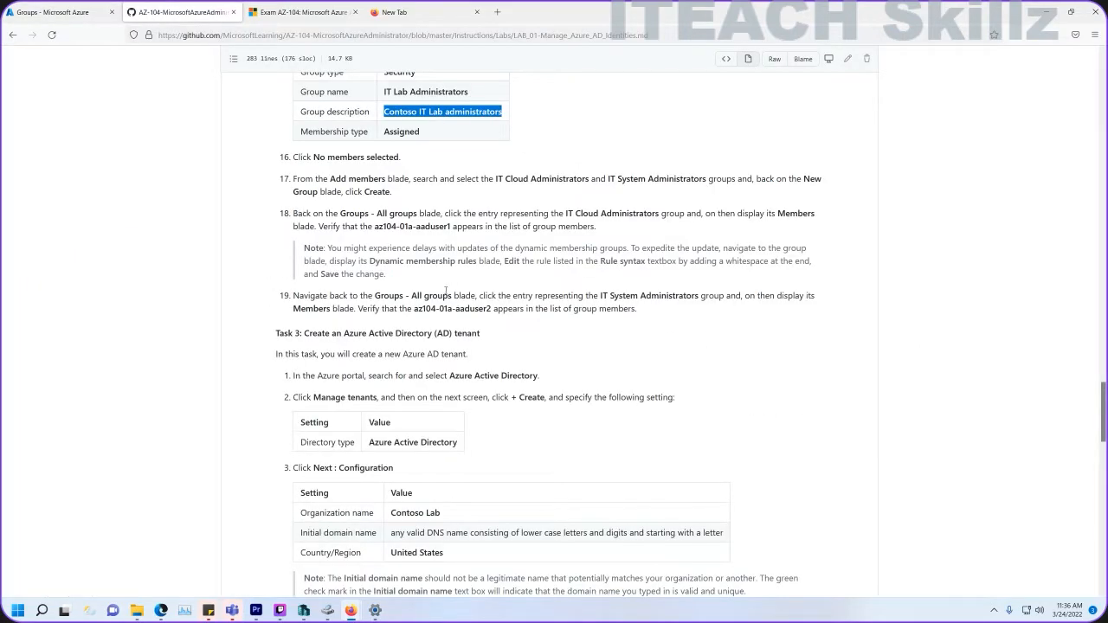
pyautogui.scroll(-1, 394, 326)
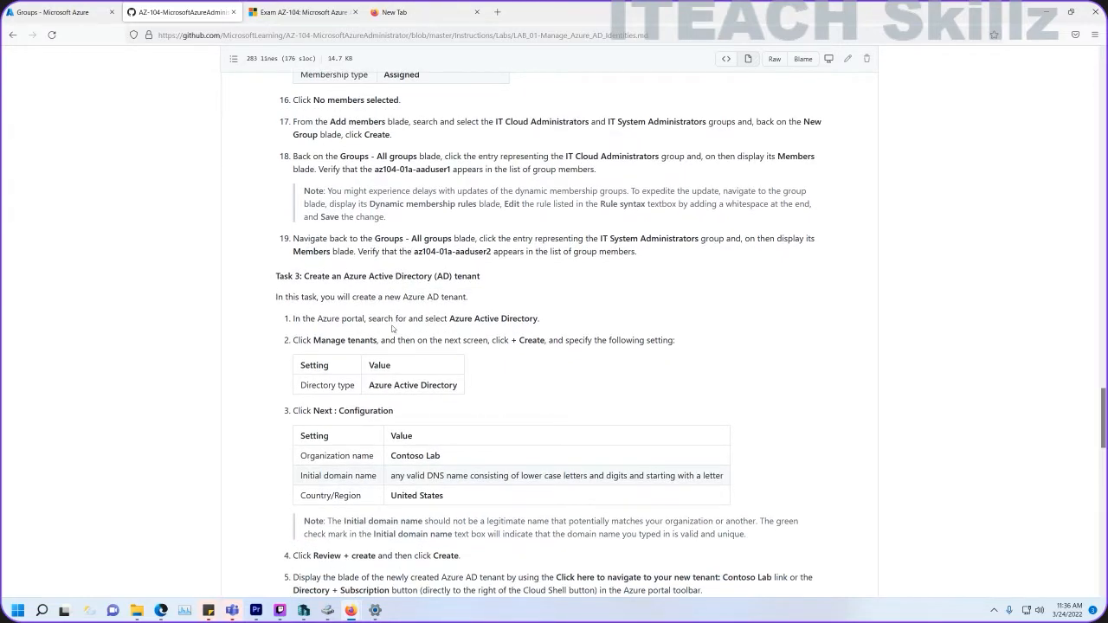
pyautogui.scroll(2, 393, 328)
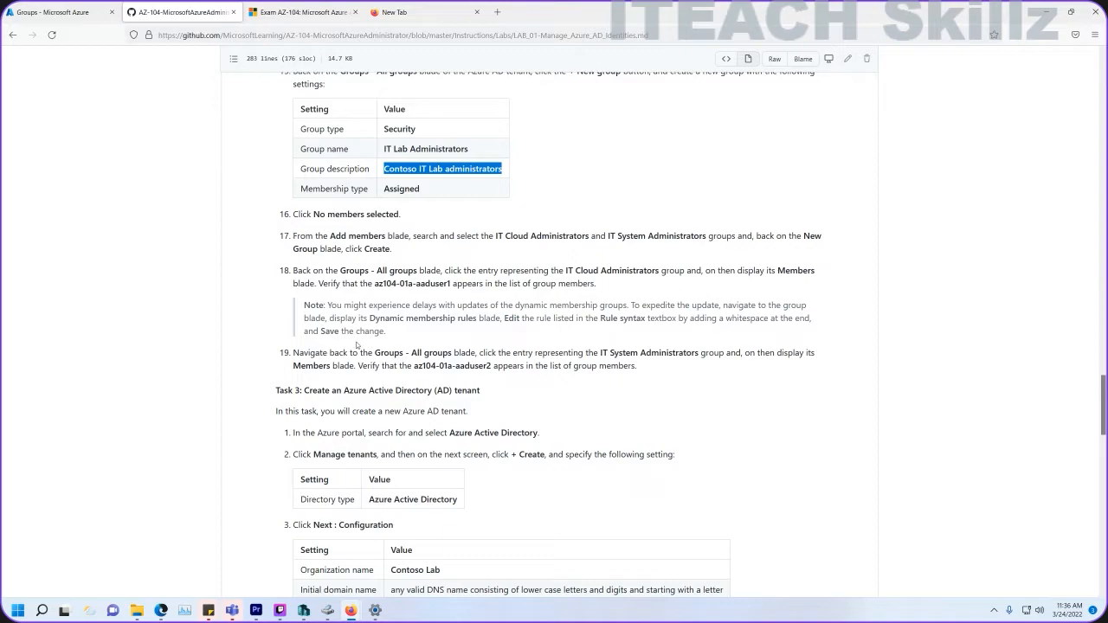
pyautogui.moveTo(639, 366); pyautogui.dragTo(383, 301)
pyautogui.click(414, 283)
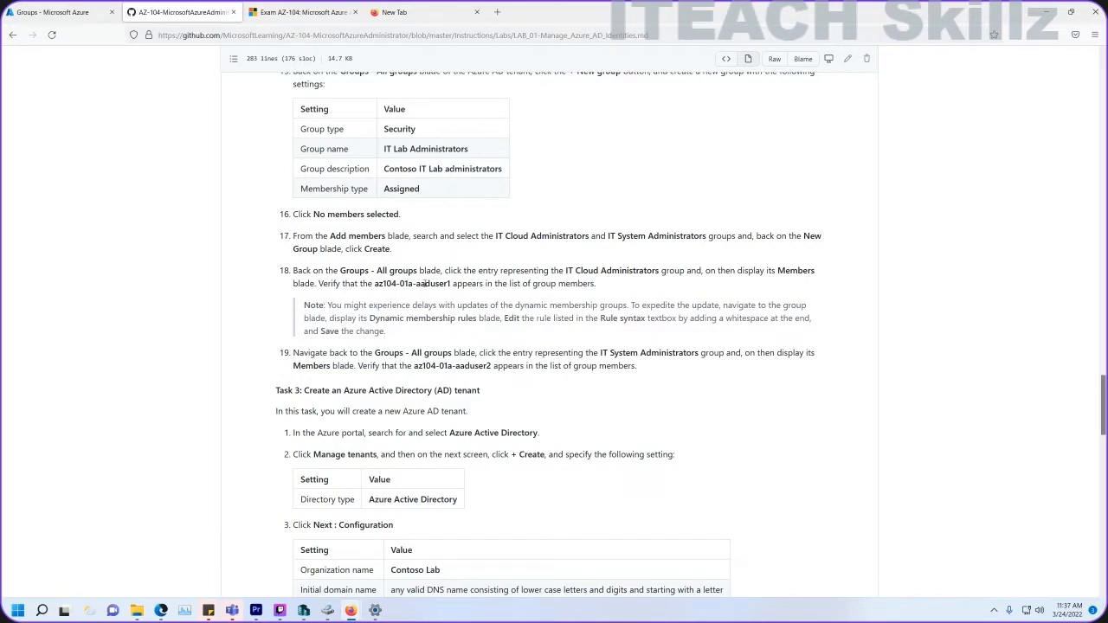
pyautogui.moveTo(381, 282); pyautogui.dragTo(446, 283)
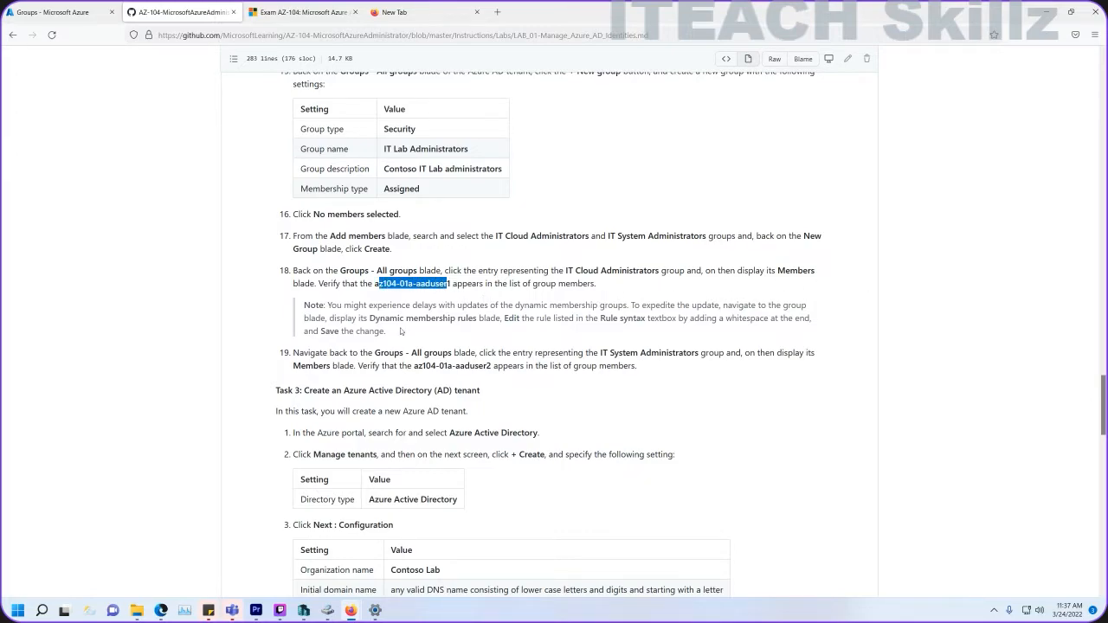
pyautogui.click(389, 283)
pyautogui.moveTo(379, 283); pyautogui.dragTo(447, 284)
pyautogui.click(52, 12)
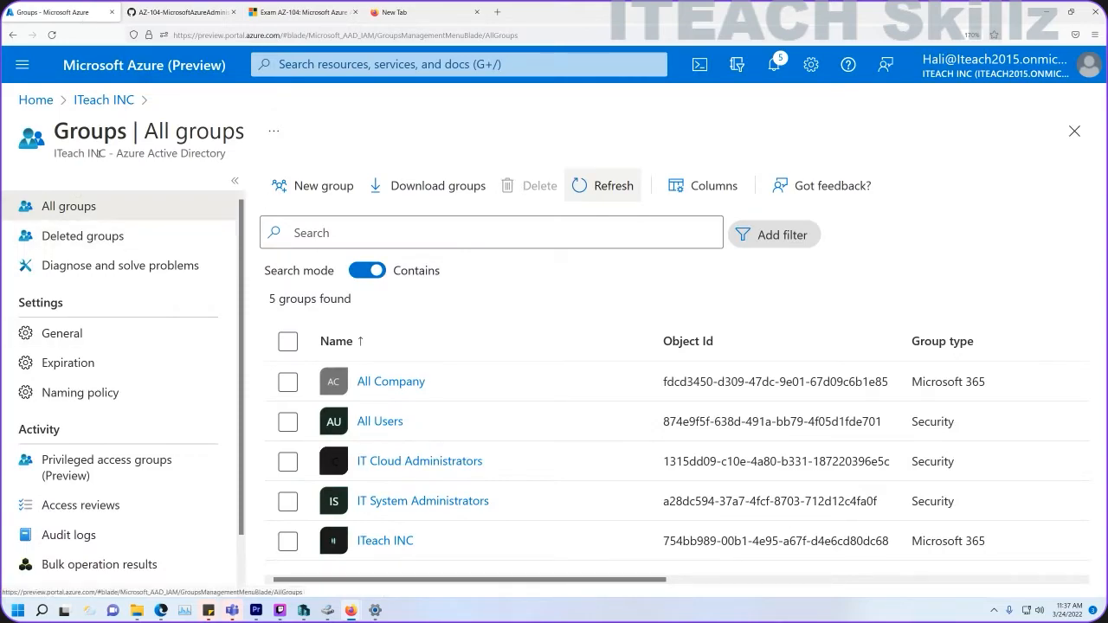
# Open az104-01a-aaduser1's profile in ITeach INC Users and review its job info.
pyautogui.click(103, 99)
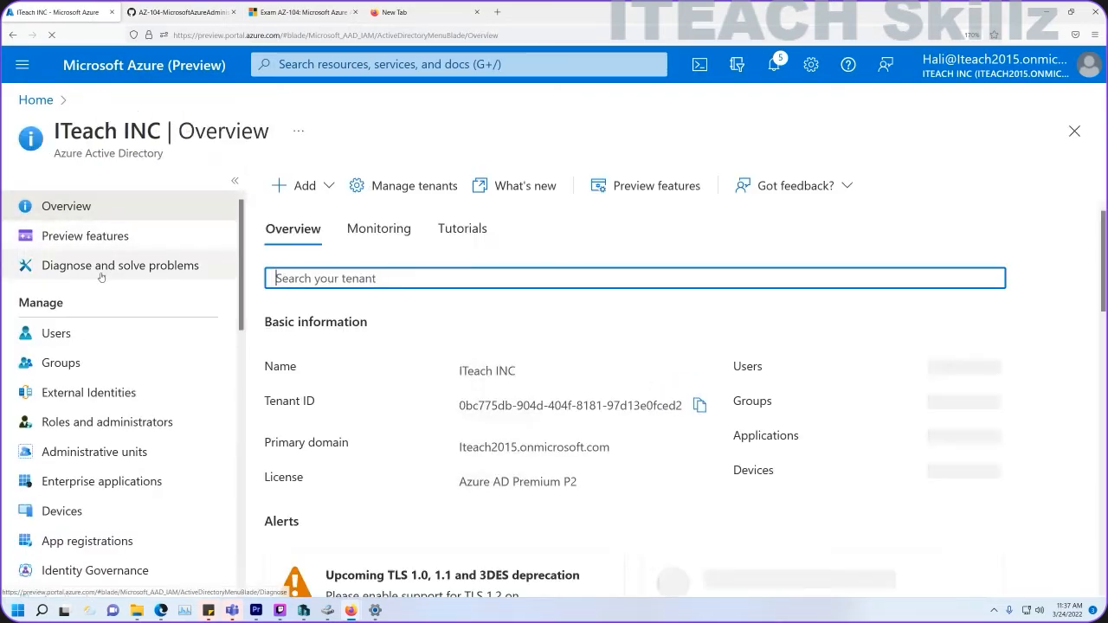
pyautogui.click(78, 336)
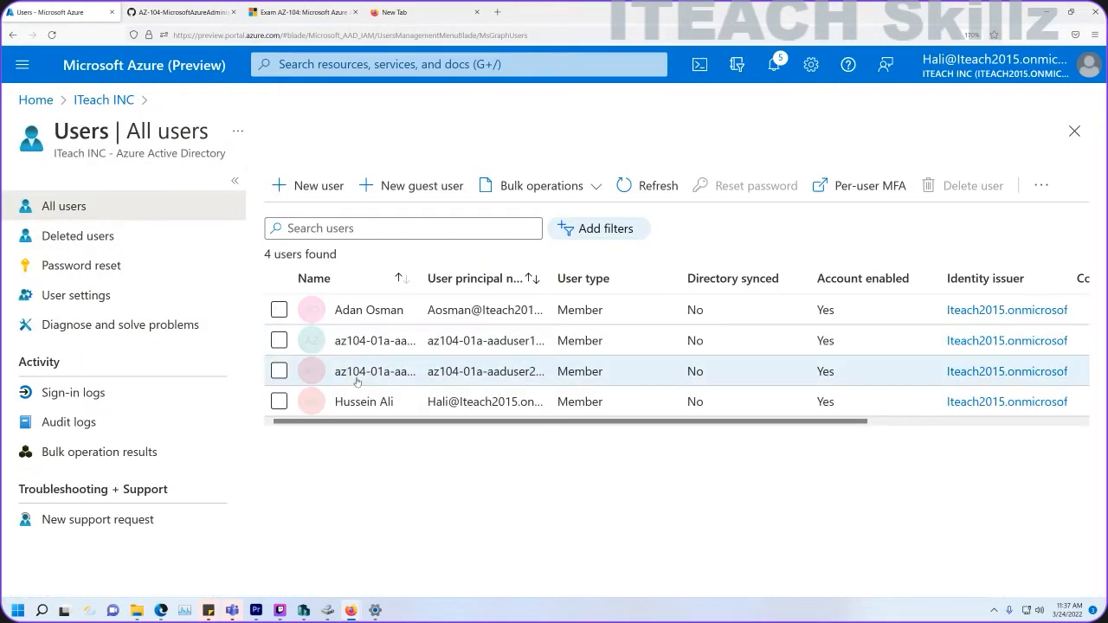
pyautogui.click(356, 377)
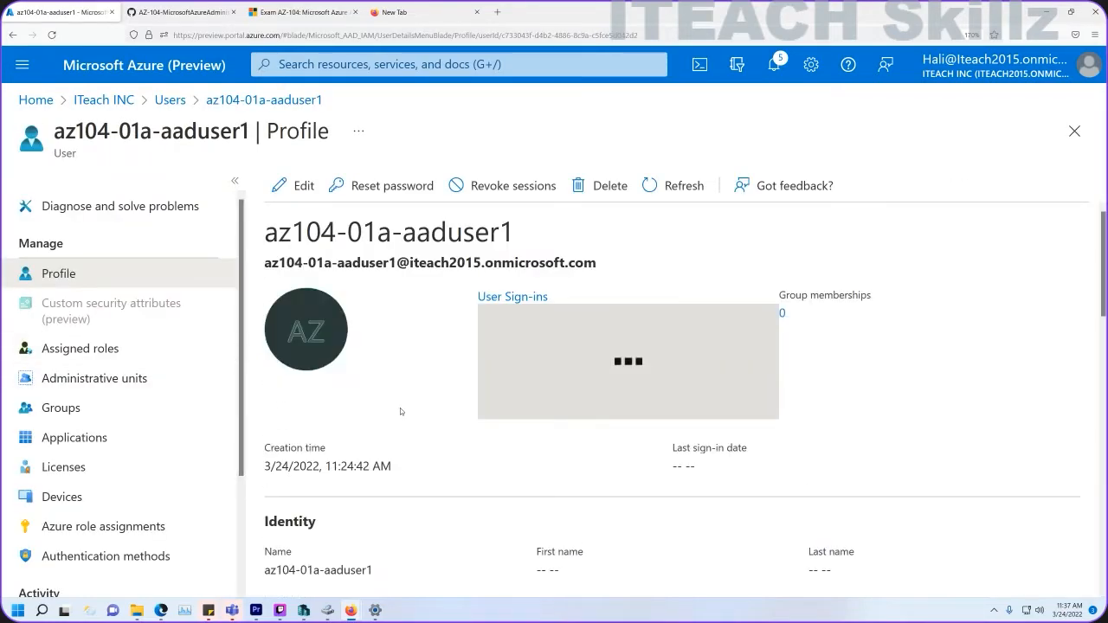
pyautogui.scroll(-7, 381, 398)
pyautogui.scroll(2, 325, 364)
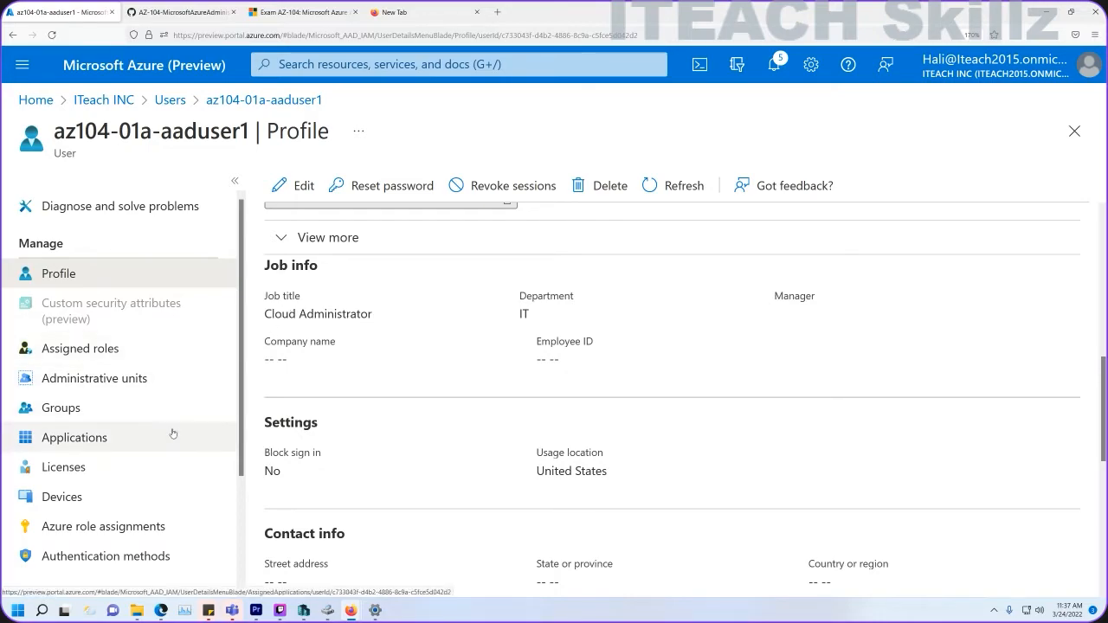
pyautogui.scroll(-3, 135, 420)
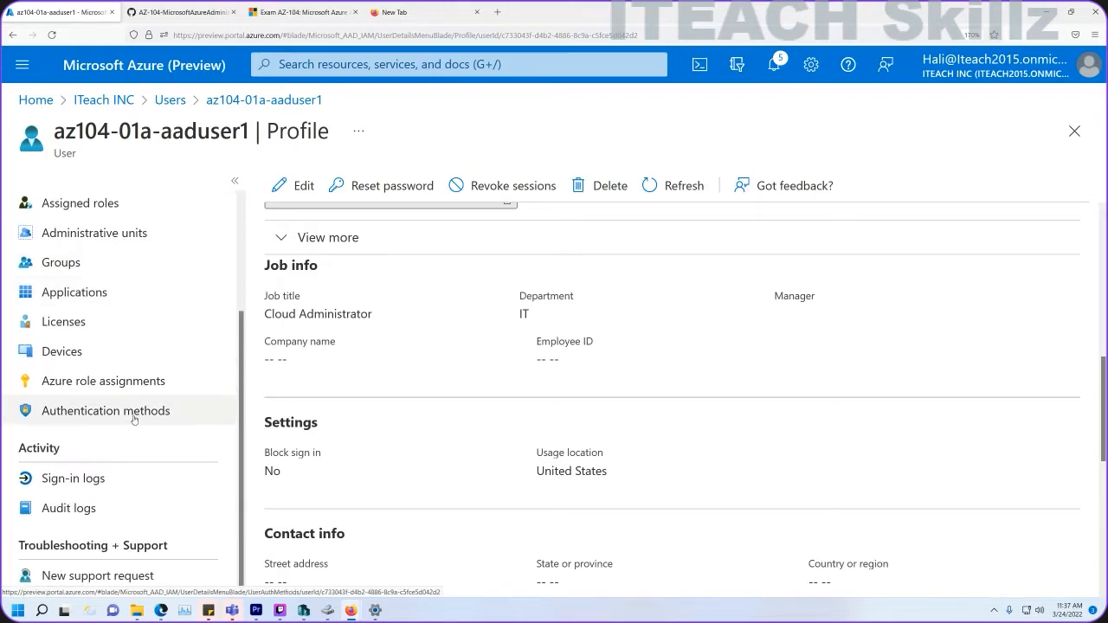
pyautogui.scroll(3, 136, 421)
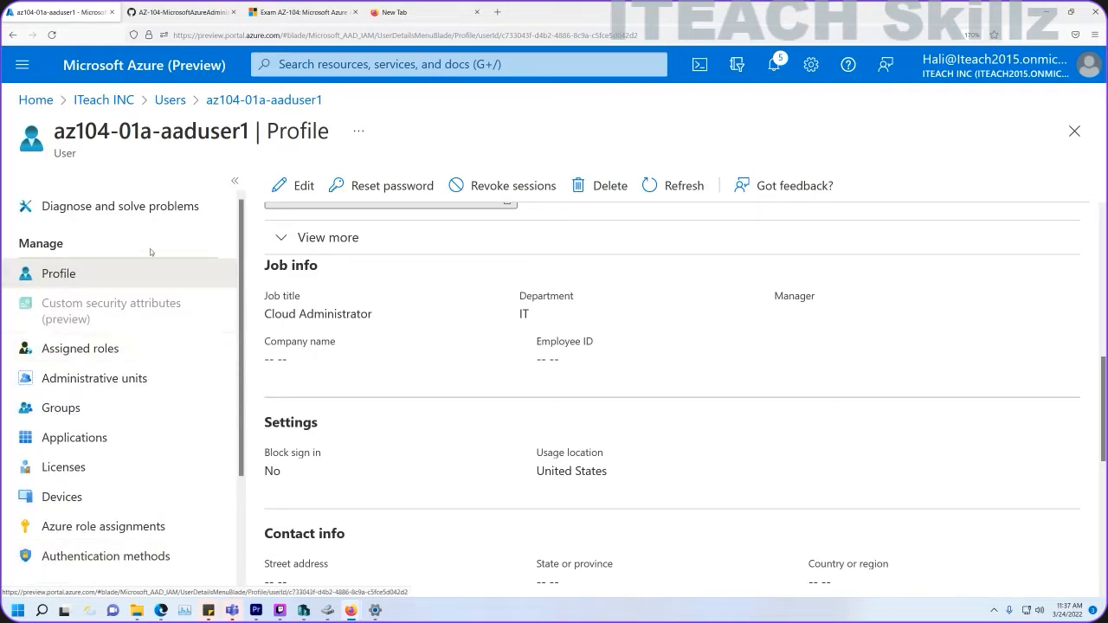
# Go back to the ITeach INC overview and open the groups list.
pyautogui.click(169, 101)
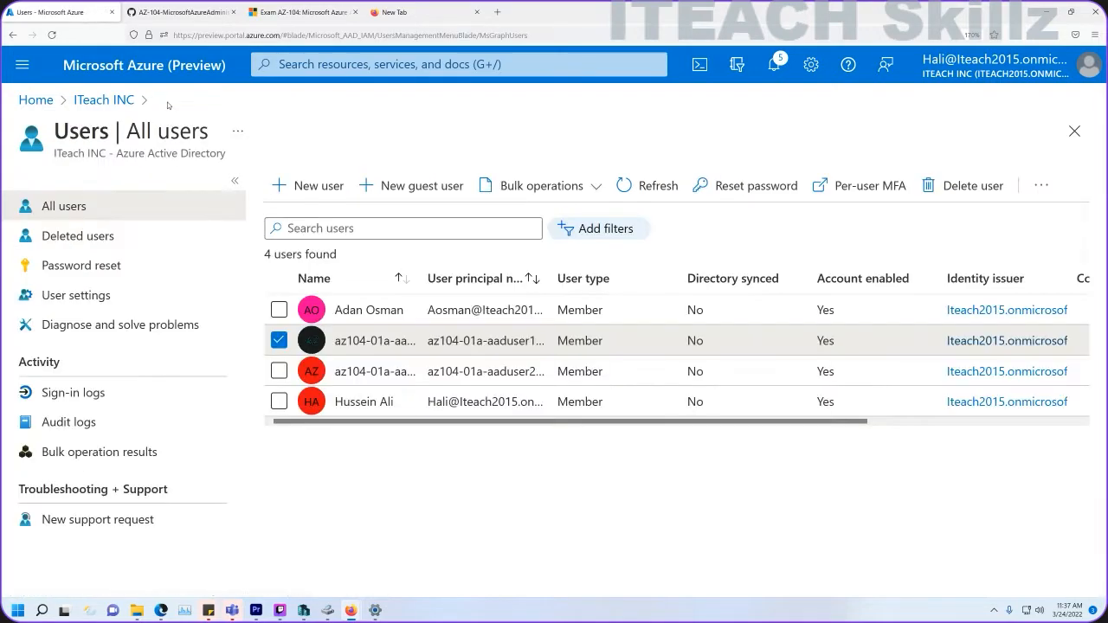
pyautogui.click(116, 101)
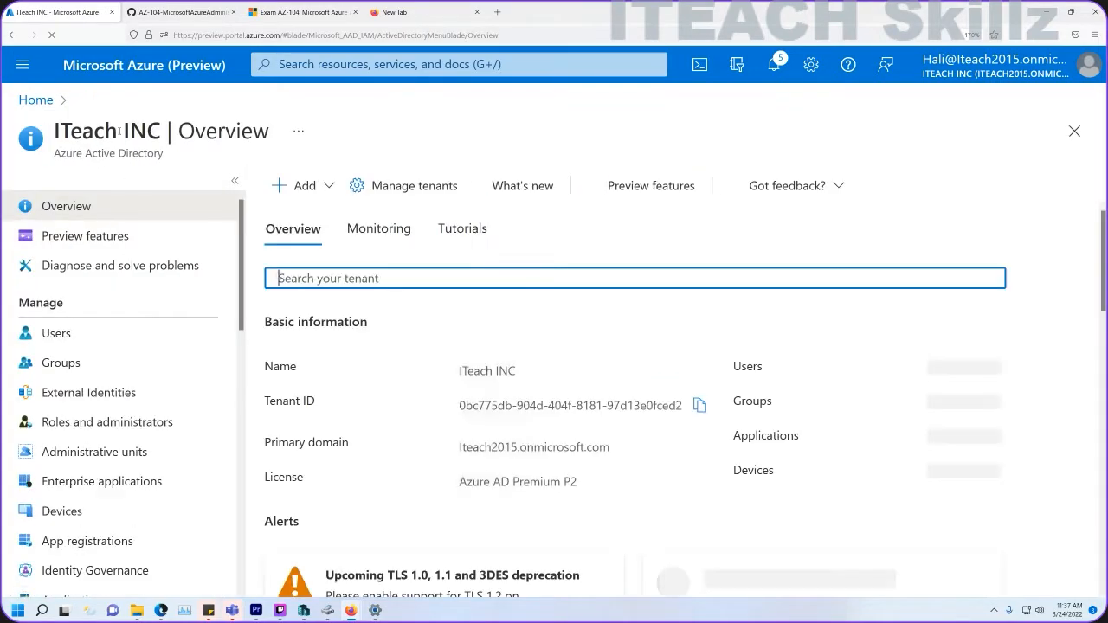
pyautogui.scroll(-5, 121, 345)
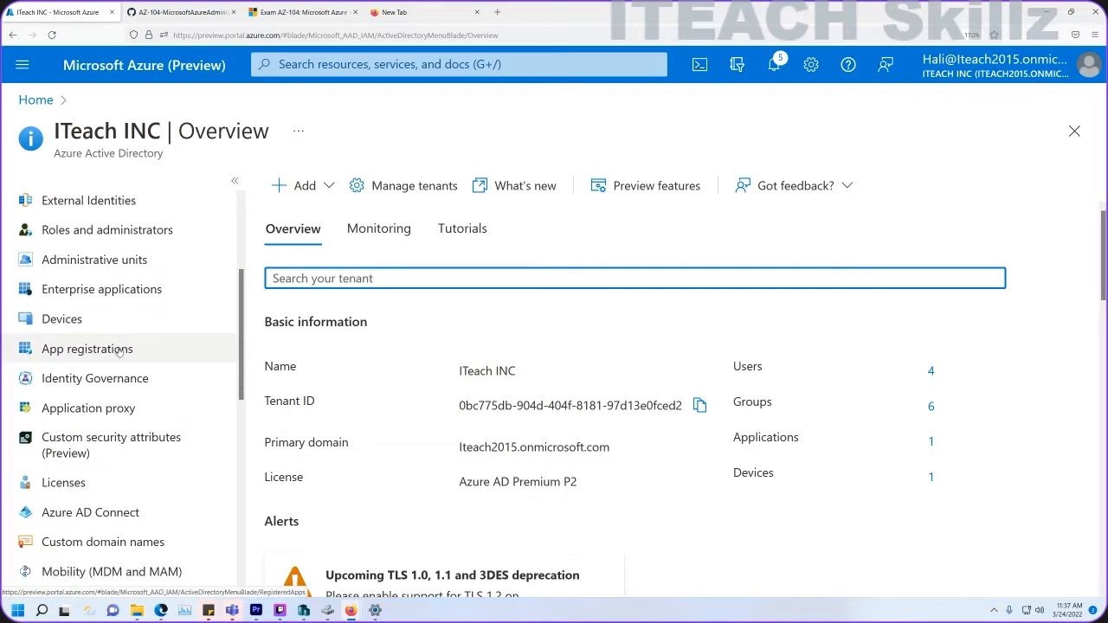
pyautogui.scroll(5, 109, 344)
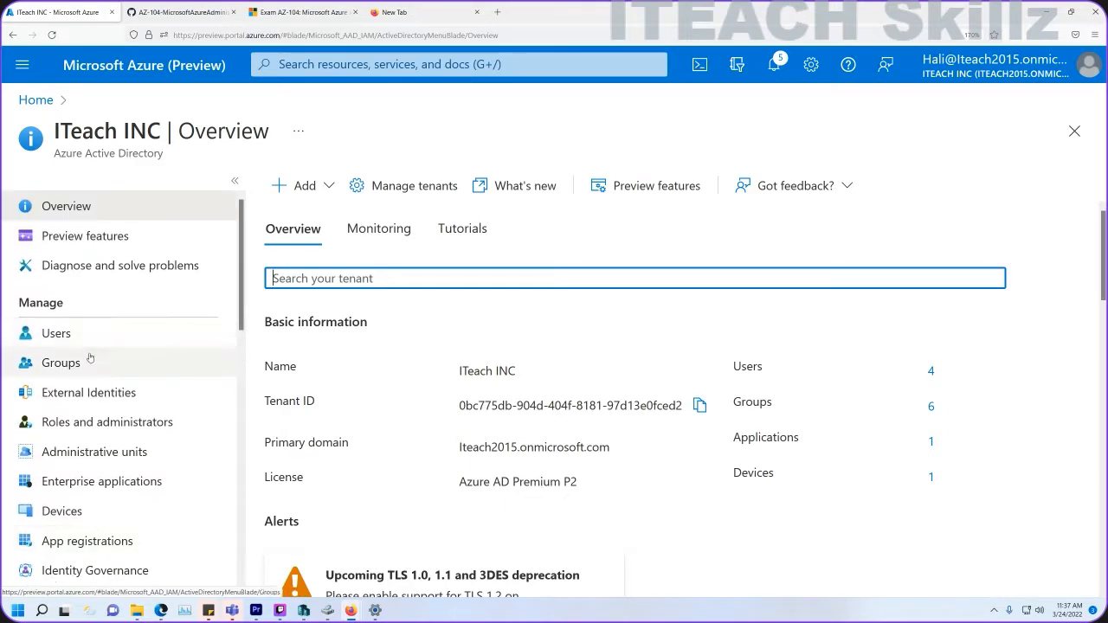
pyautogui.click(77, 338)
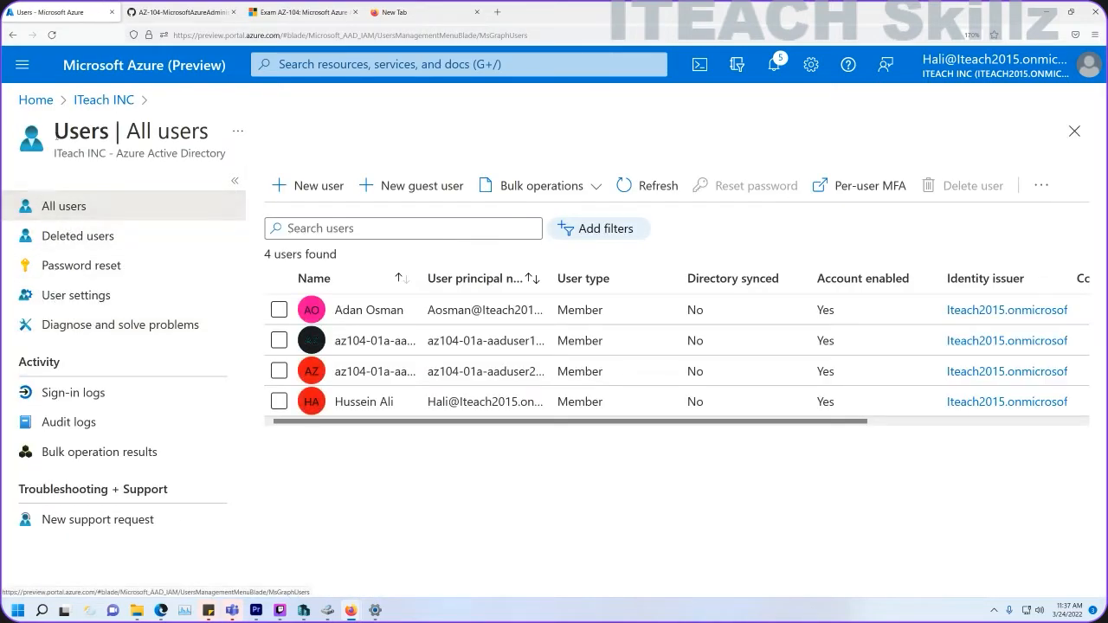
pyautogui.click(86, 102)
pyautogui.click(77, 365)
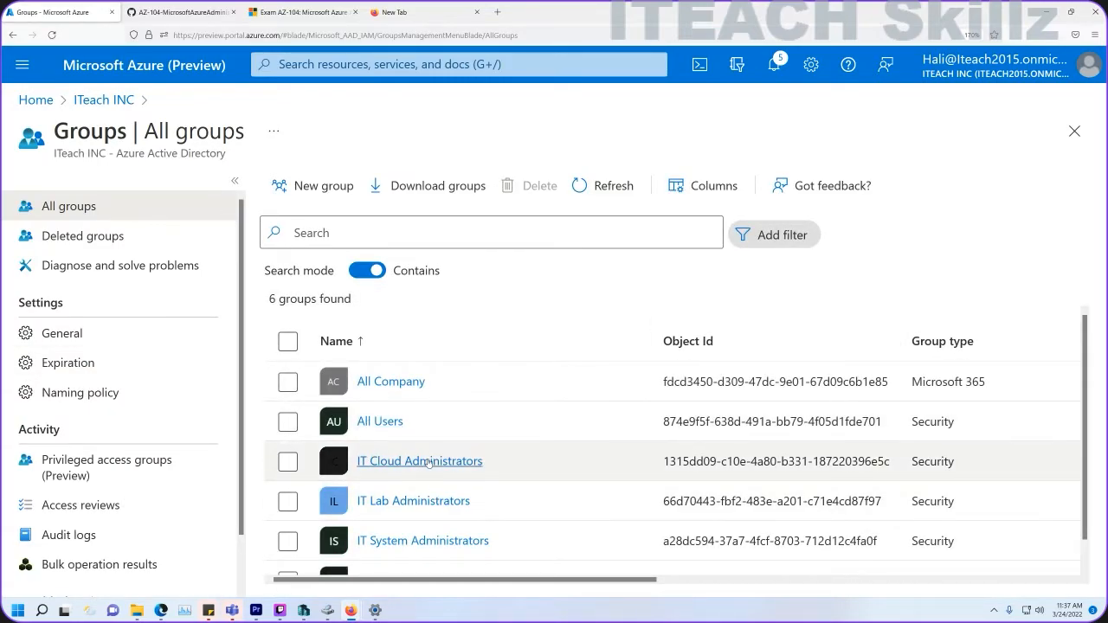
# Check the IT Cloud Administrators group's members, then return to all groups.
pyautogui.click(428, 462)
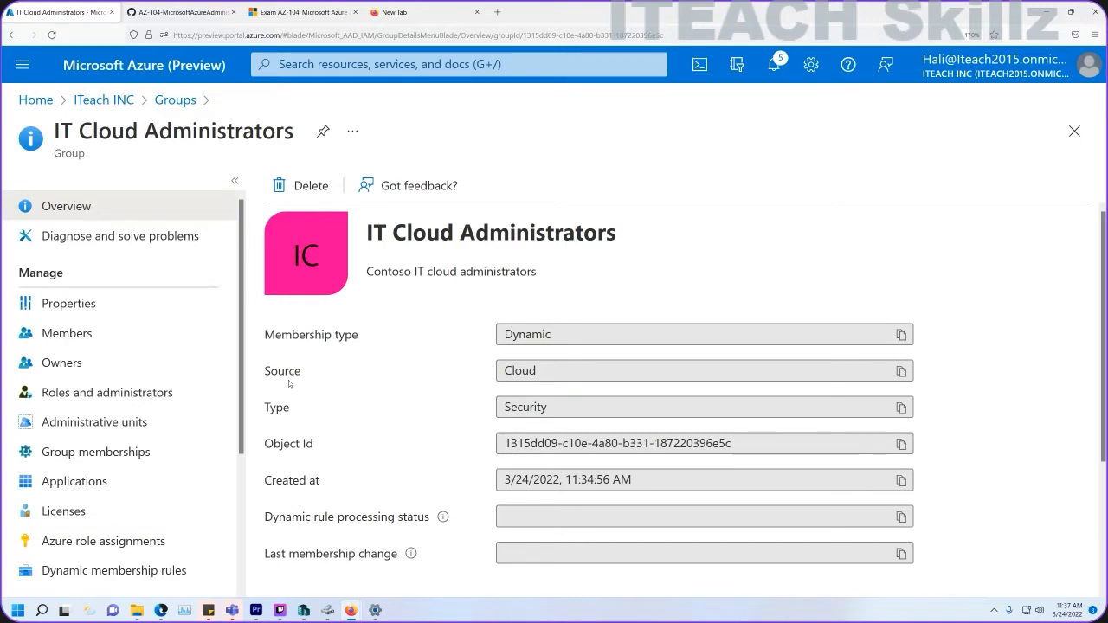
pyautogui.click(84, 339)
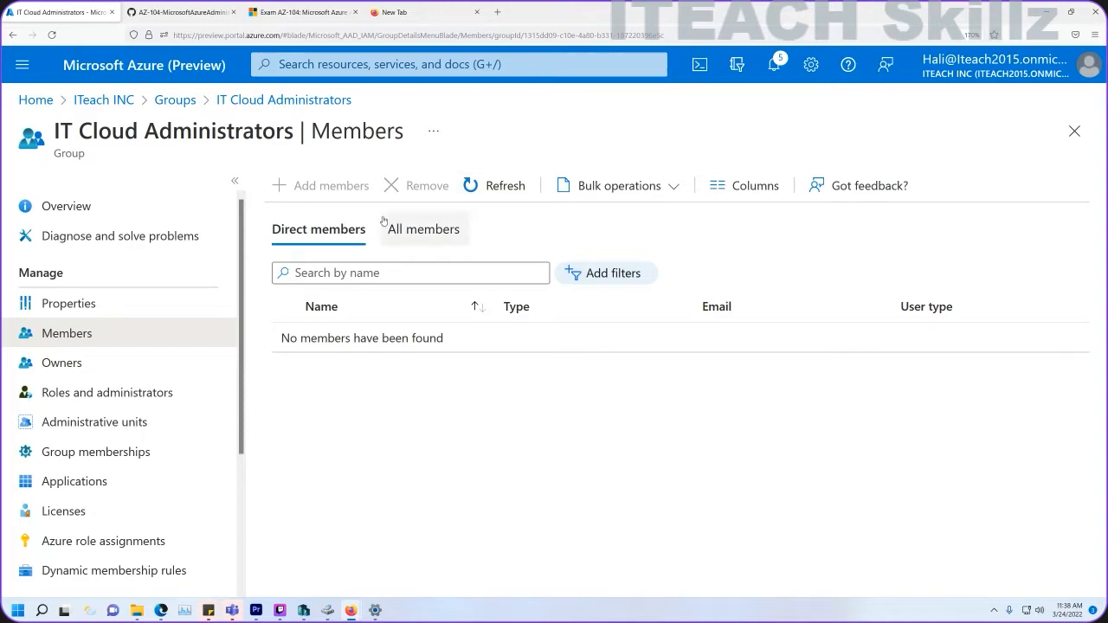
pyautogui.click(279, 101)
pyautogui.click(168, 101)
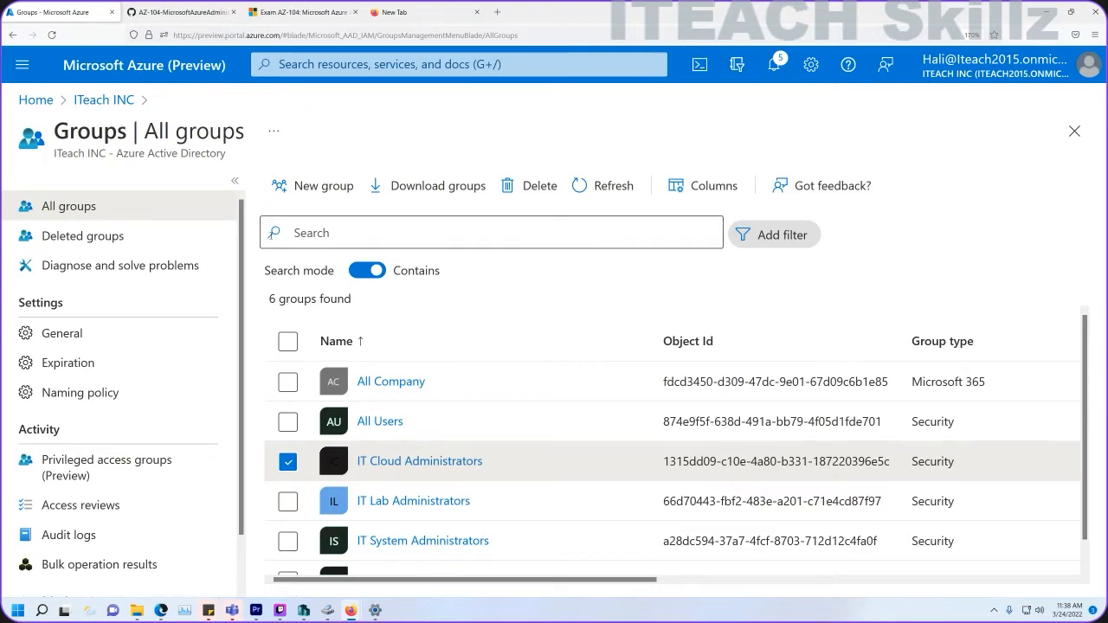
pyautogui.scroll(-1, 375, 313)
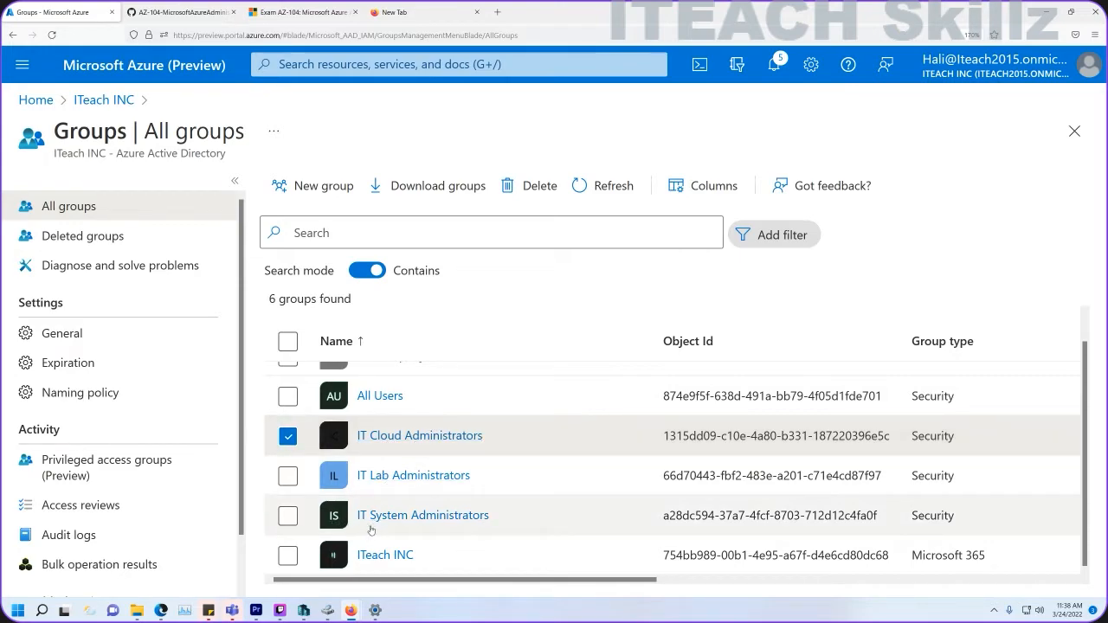
# Reopen IT Cloud Administrators and view its rule user.jobTitle -eq "Cloud Administrator".
pyautogui.click(419, 435)
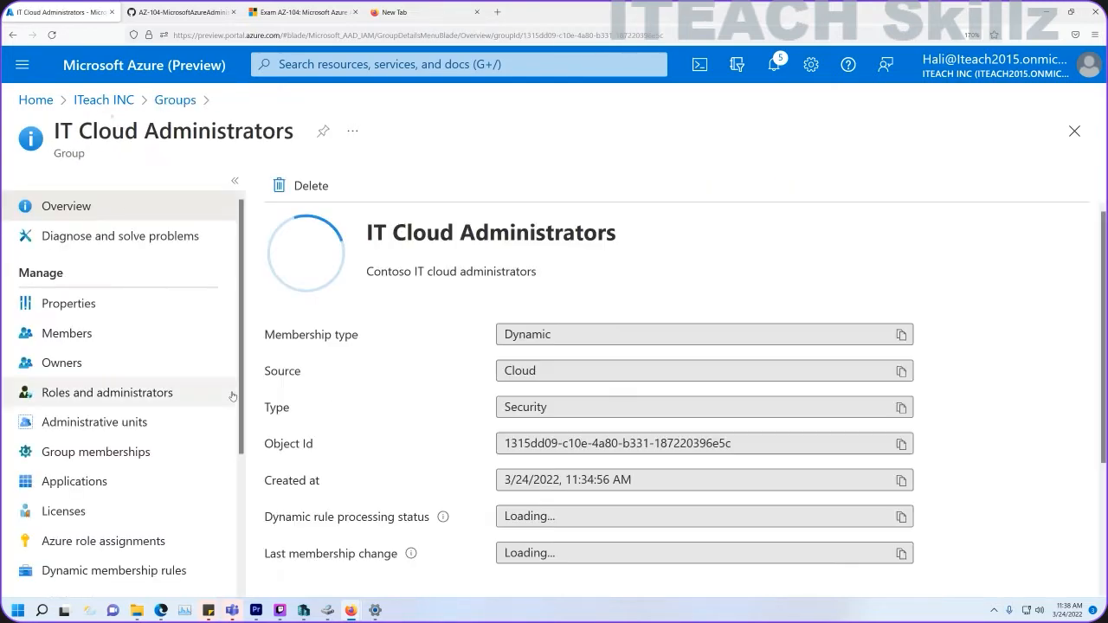
pyautogui.scroll(-1, 109, 485)
pyautogui.scroll(-1, 108, 486)
pyautogui.click(110, 385)
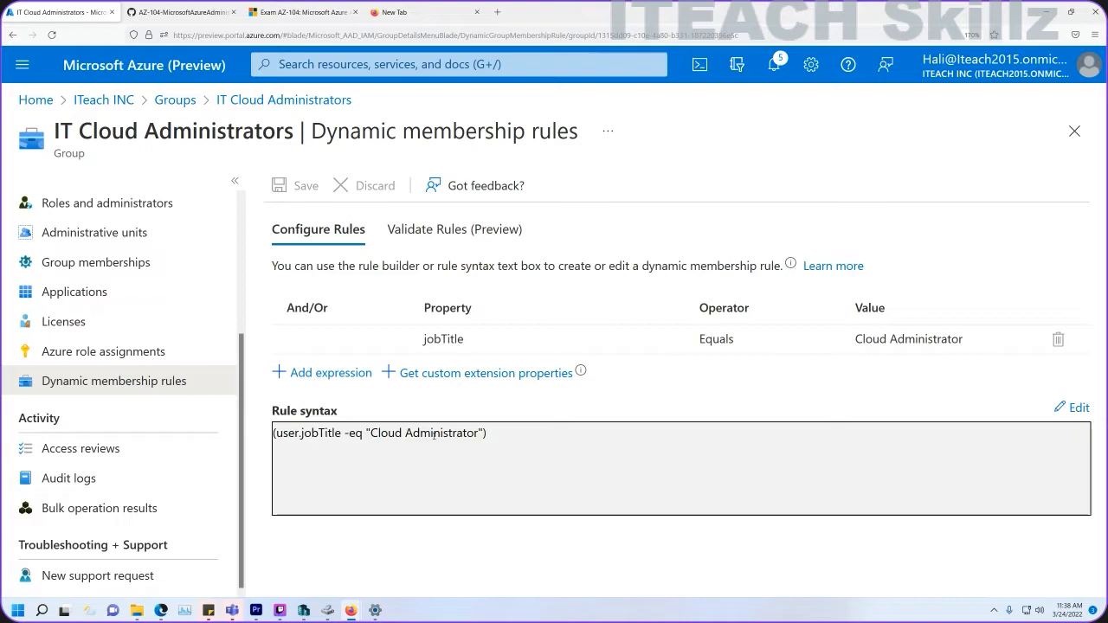
pyautogui.click(316, 348)
# Check that IT Lab Administrators' members are the two nested admin groups, then return to All groups.
pyautogui.click(175, 100)
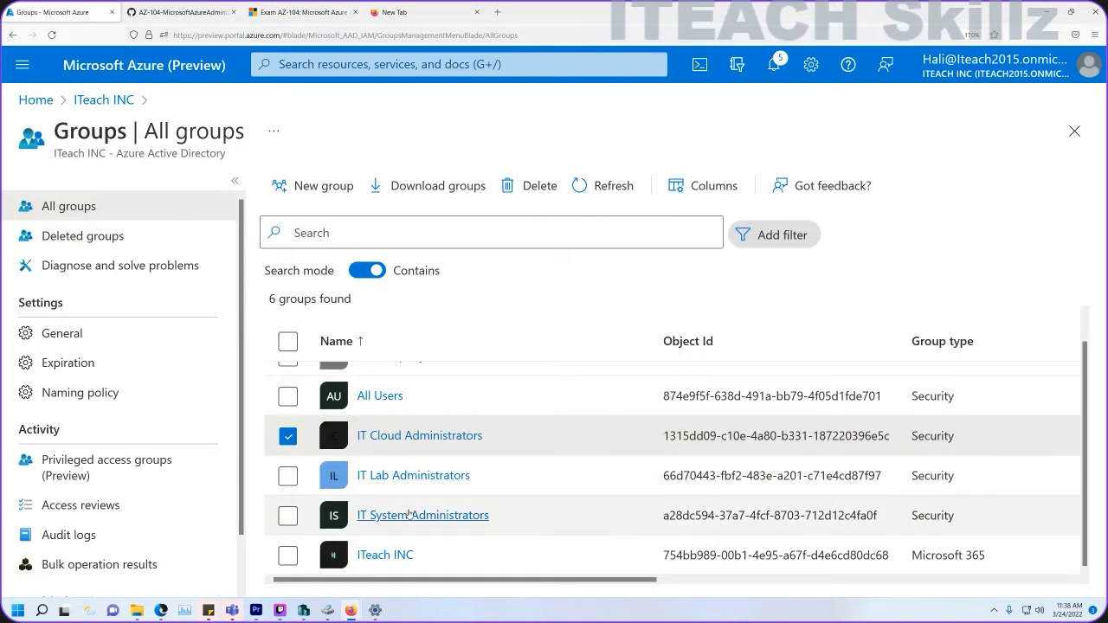
pyautogui.click(391, 475)
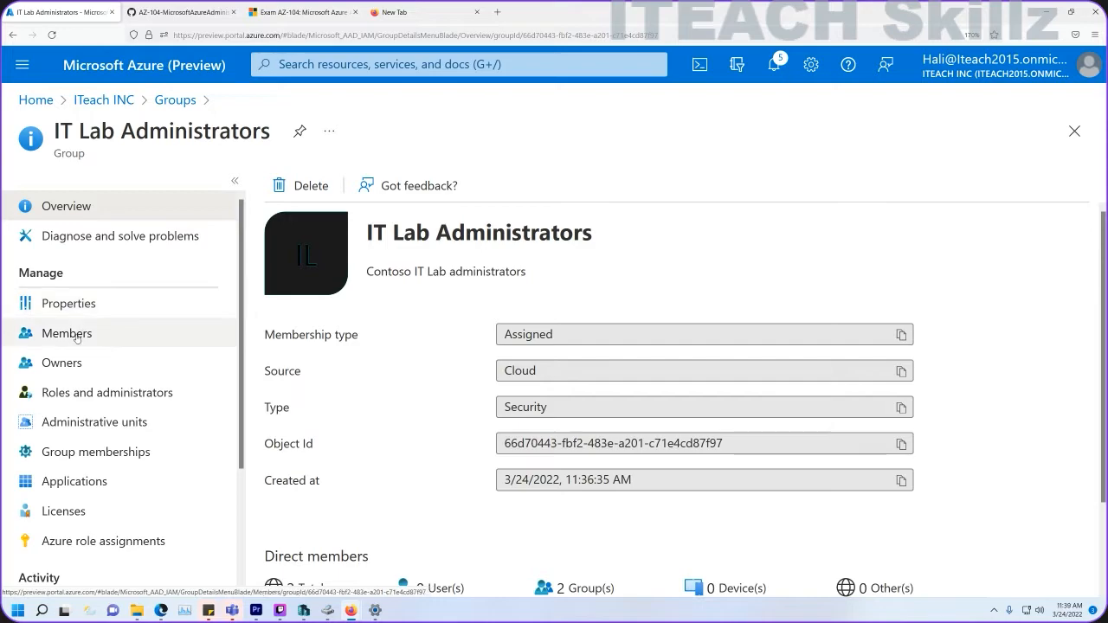
pyautogui.click(84, 332)
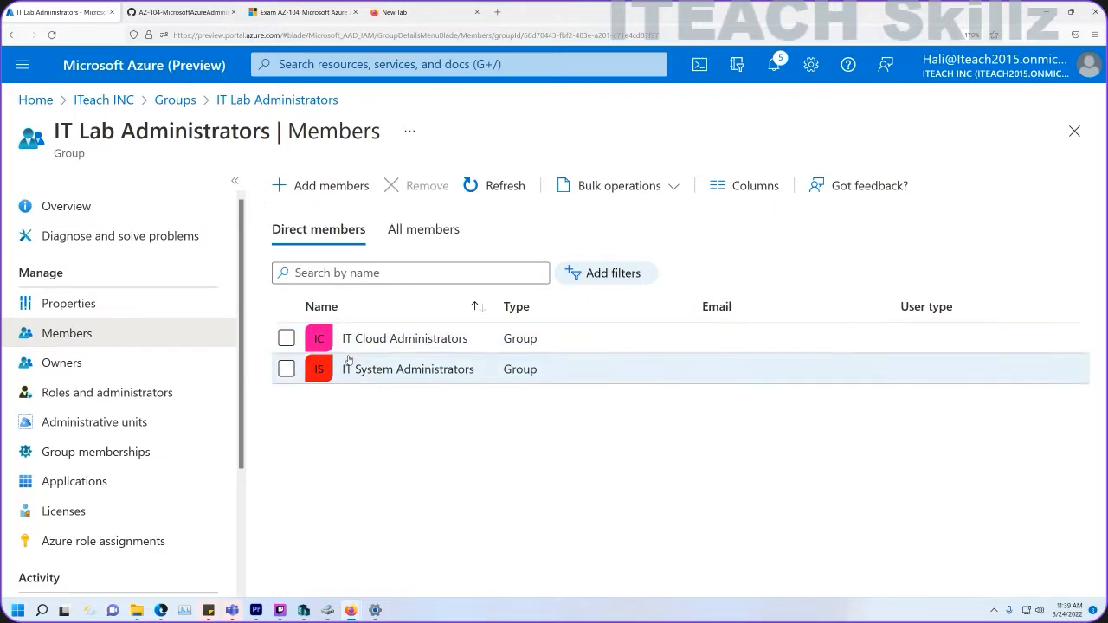
pyautogui.click(176, 101)
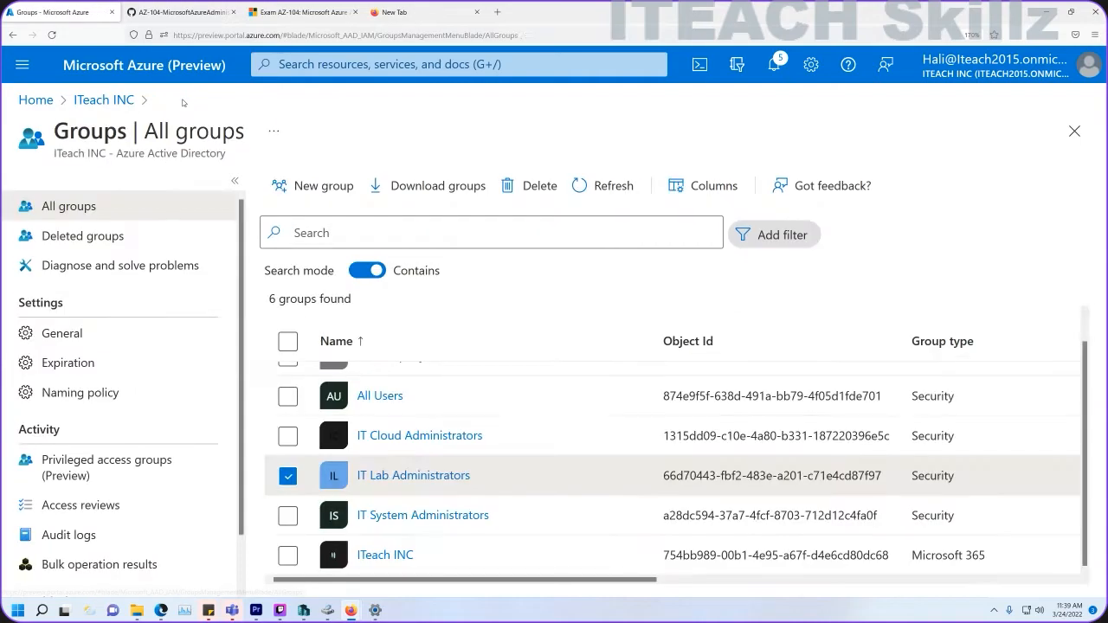
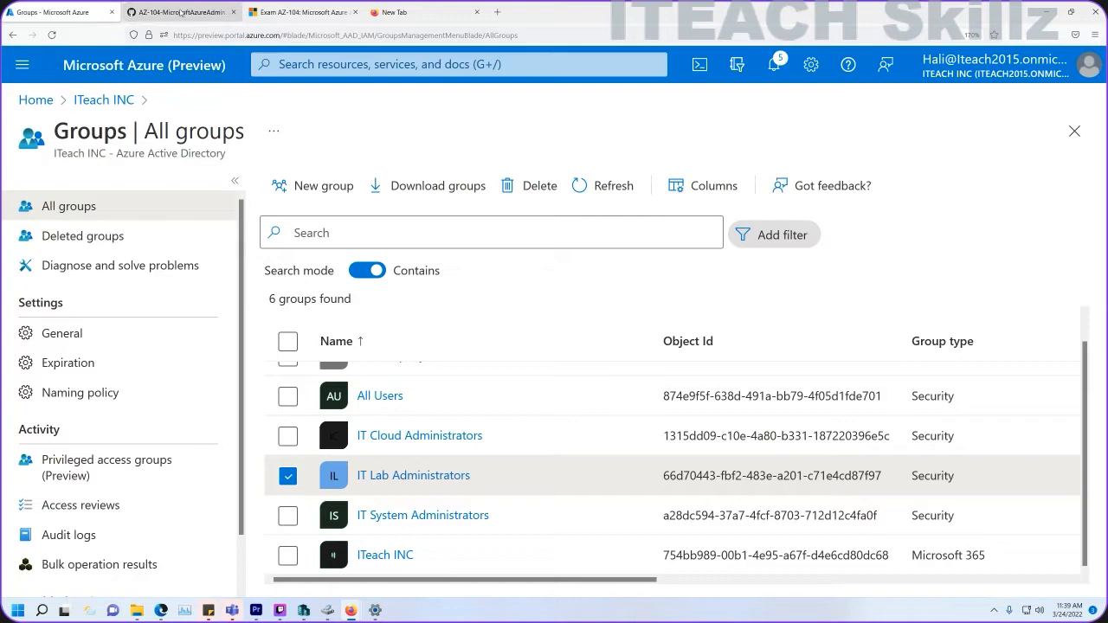
# Refresh IT System Administrators' members until az104-01a-aaduser2 appears, then open that user's profile.
pyautogui.click(402, 435)
pyautogui.click(92, 334)
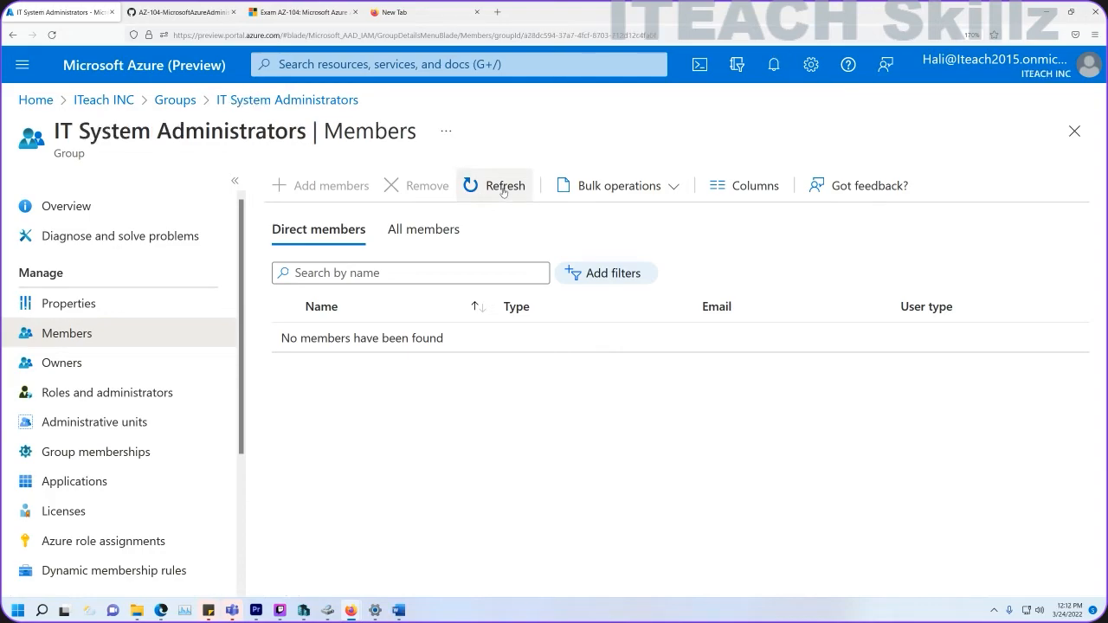
pyautogui.click(502, 189)
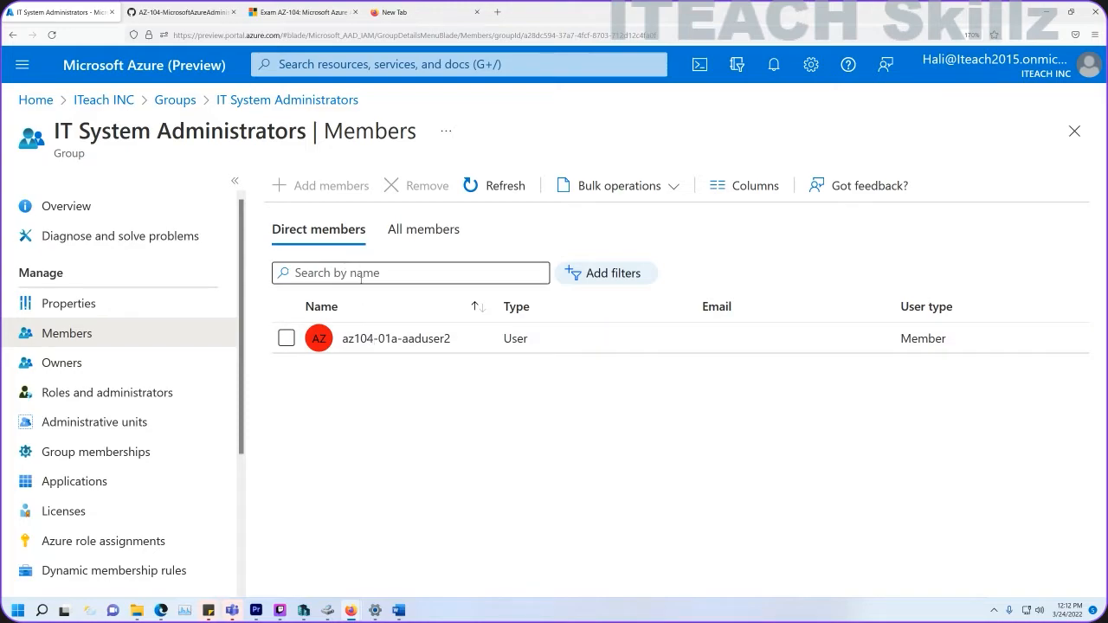
pyautogui.click(470, 185)
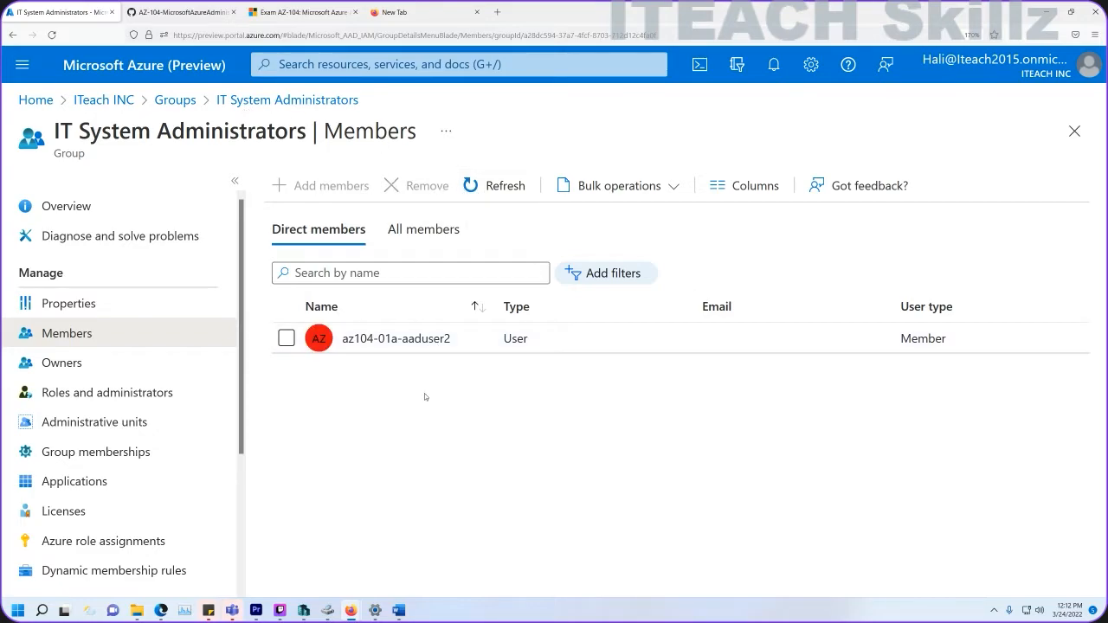
pyautogui.click(405, 339)
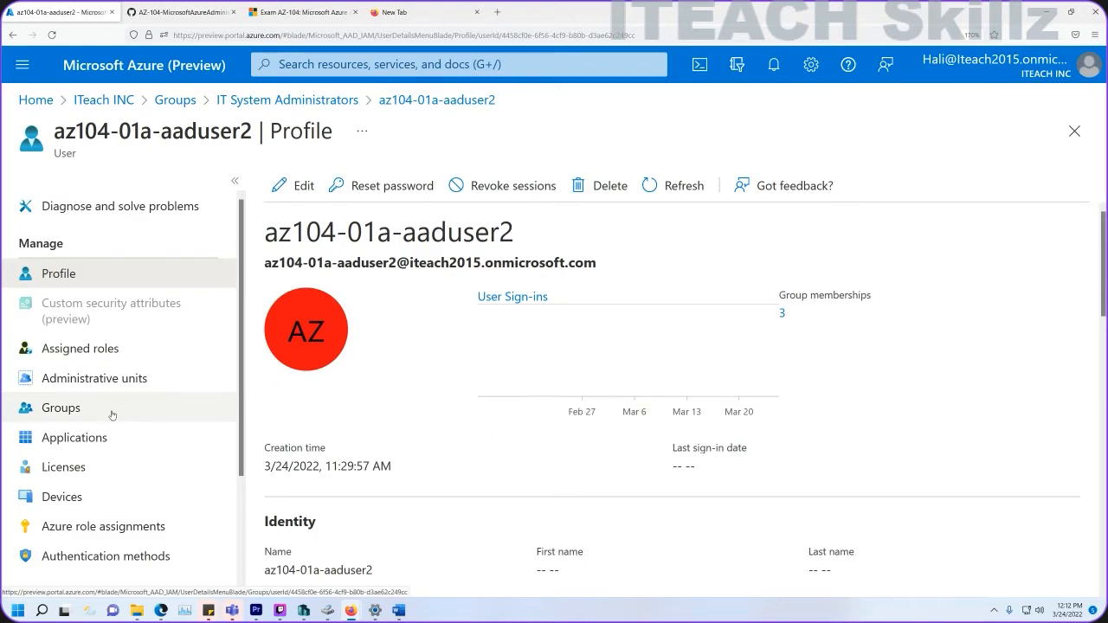
# Confirm the member's profile shows the job title System Administrator.
pyautogui.scroll(-3, 110, 417)
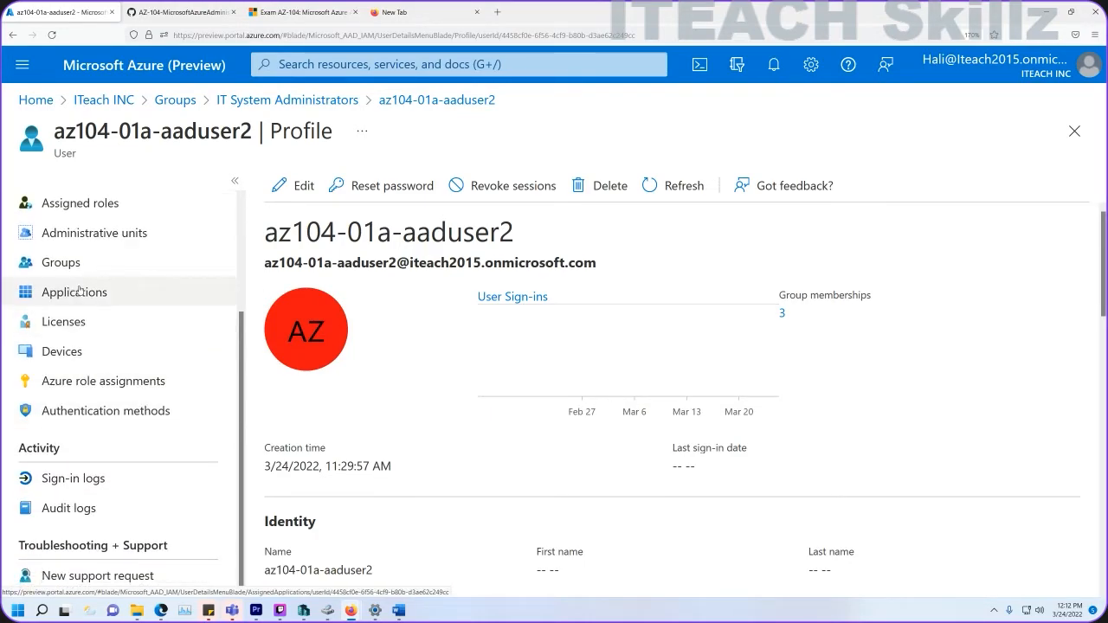
pyautogui.scroll(3, 96, 326)
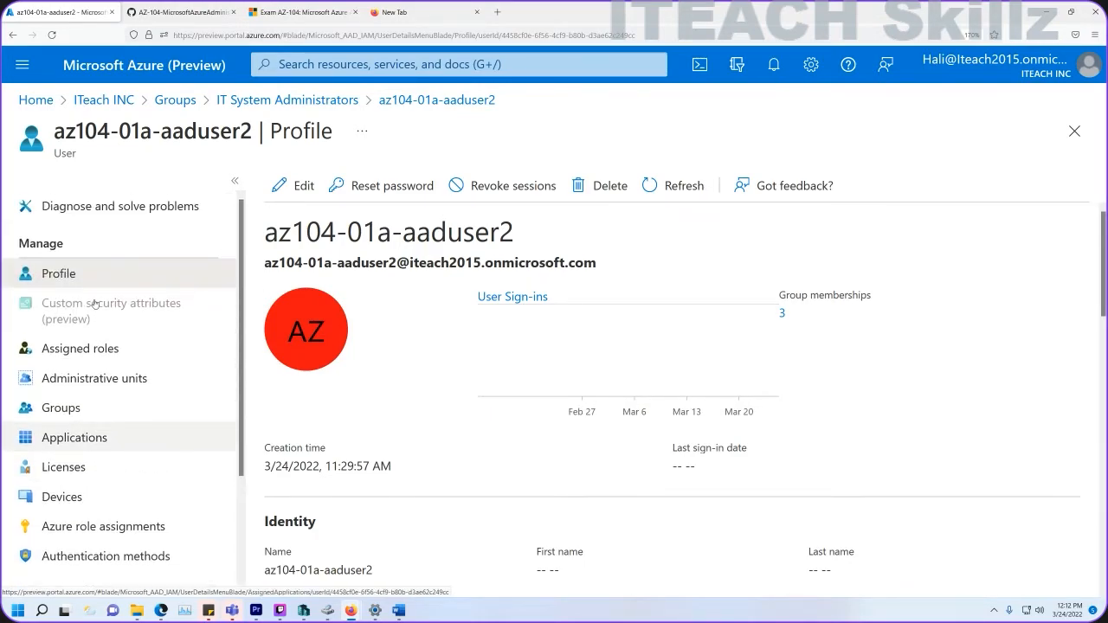
pyautogui.scroll(-3, 93, 318)
pyautogui.scroll(-3, 418, 430)
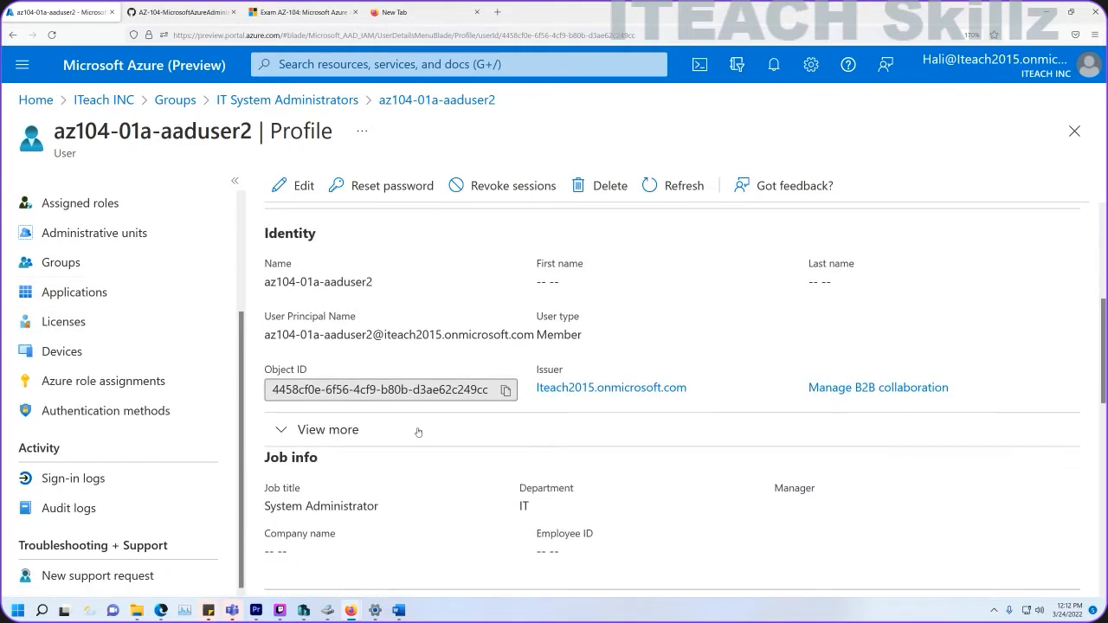
pyautogui.scroll(-2, 442, 415)
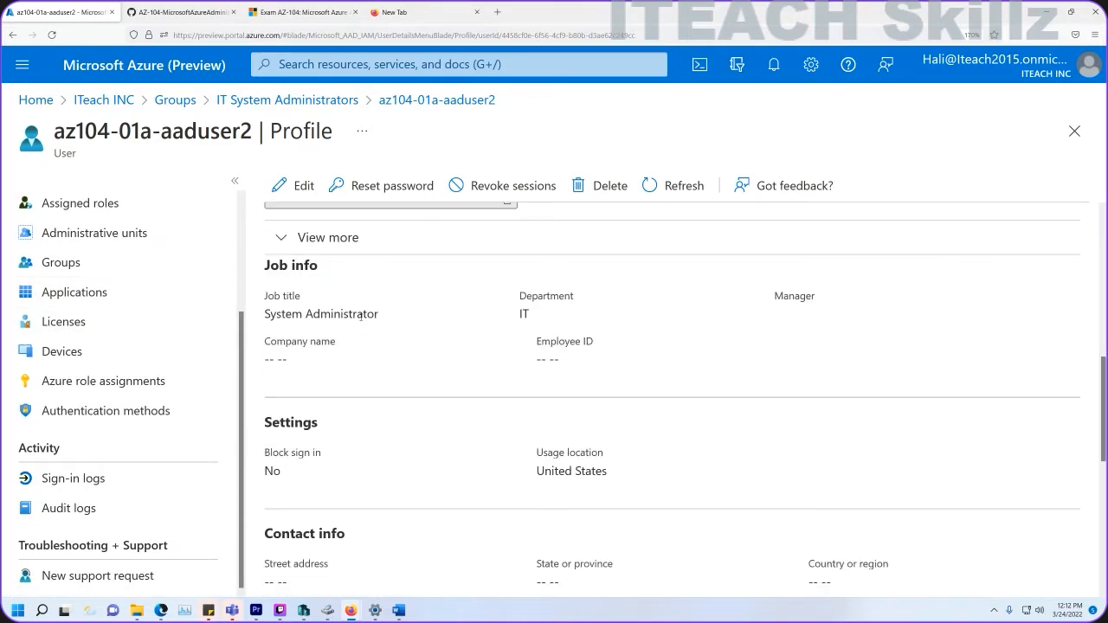
pyautogui.moveTo(385, 320); pyautogui.dragTo(262, 317)
pyautogui.click(320, 113)
# View IT System Administrators' dynamic membership rule, then return to All groups.
pyautogui.click(318, 101)
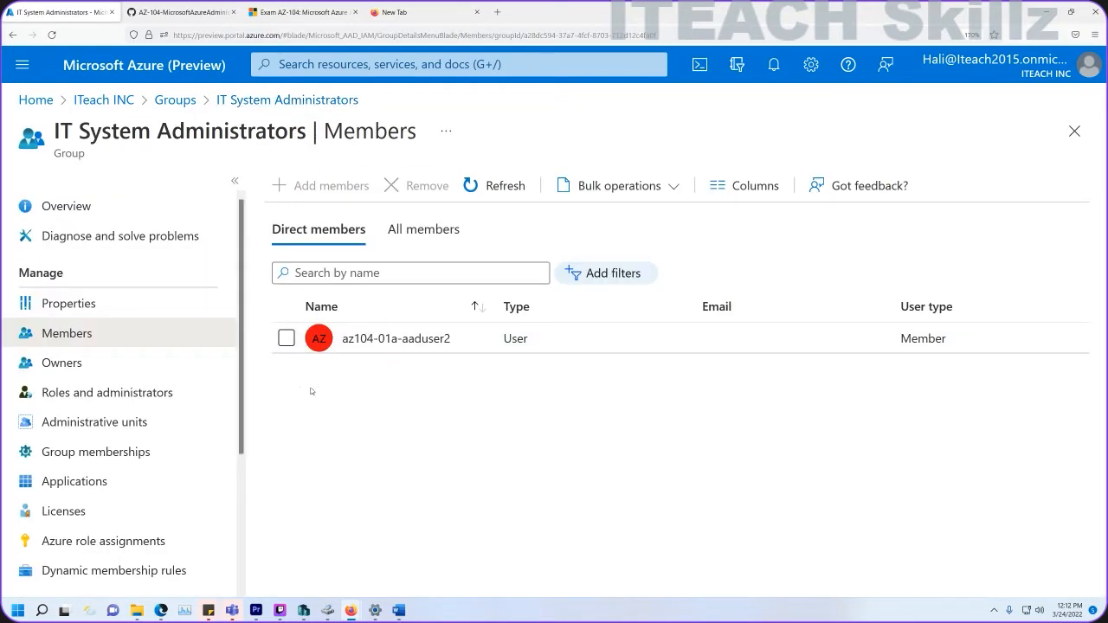
pyautogui.scroll(-2, 129, 363)
pyautogui.click(113, 380)
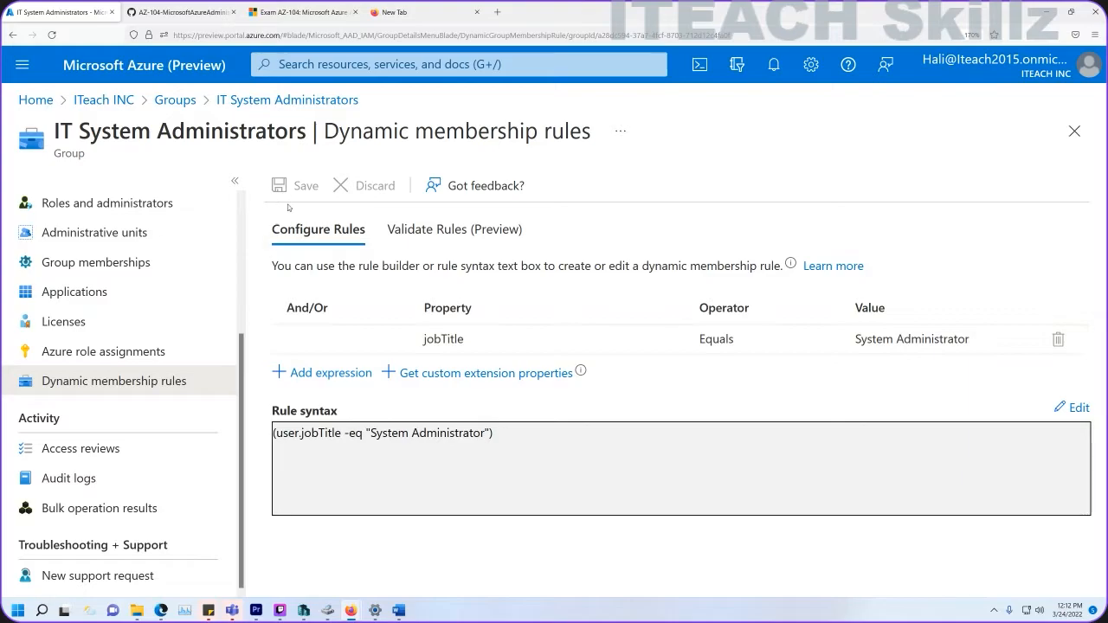
pyautogui.click(174, 102)
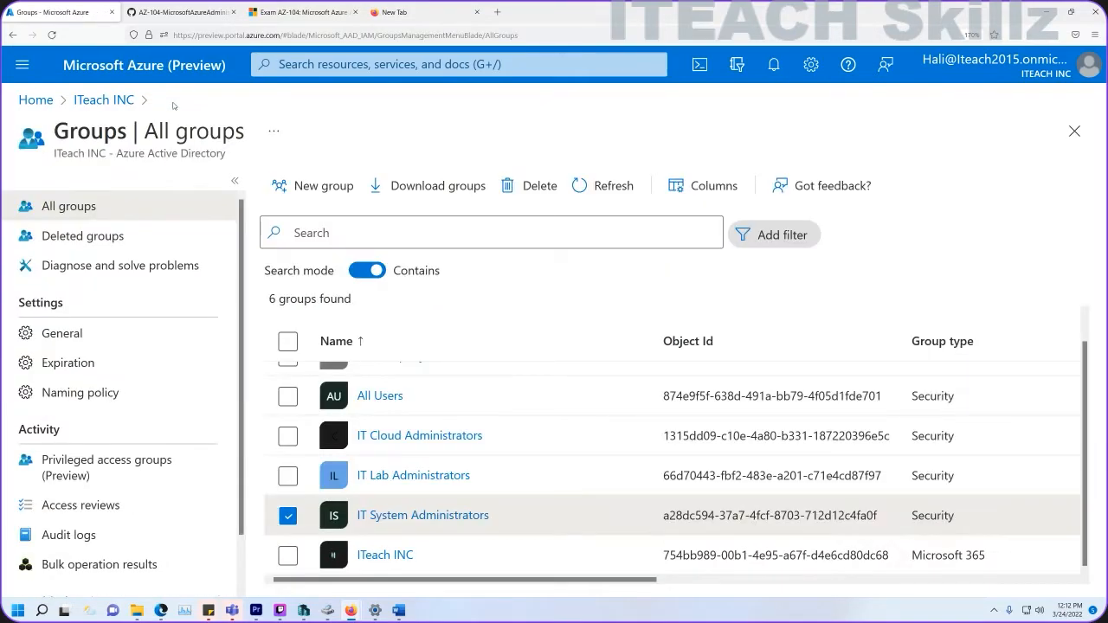
# Check that IT Cloud Administrators' member profile lists the job title Cloud Administrator.
pyautogui.click(393, 437)
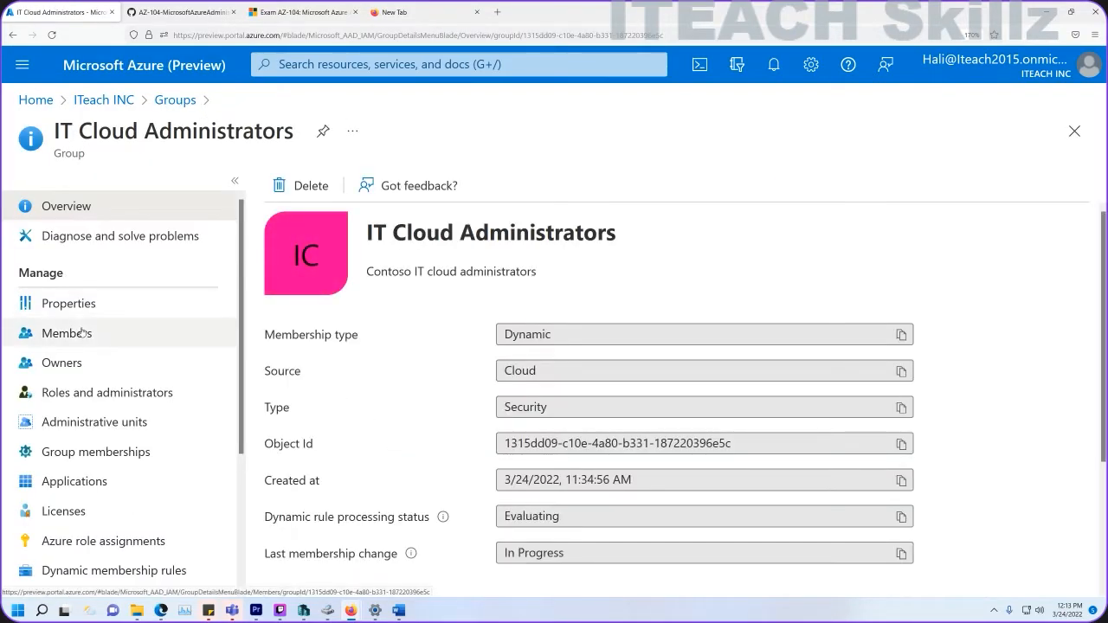
pyautogui.click(66, 333)
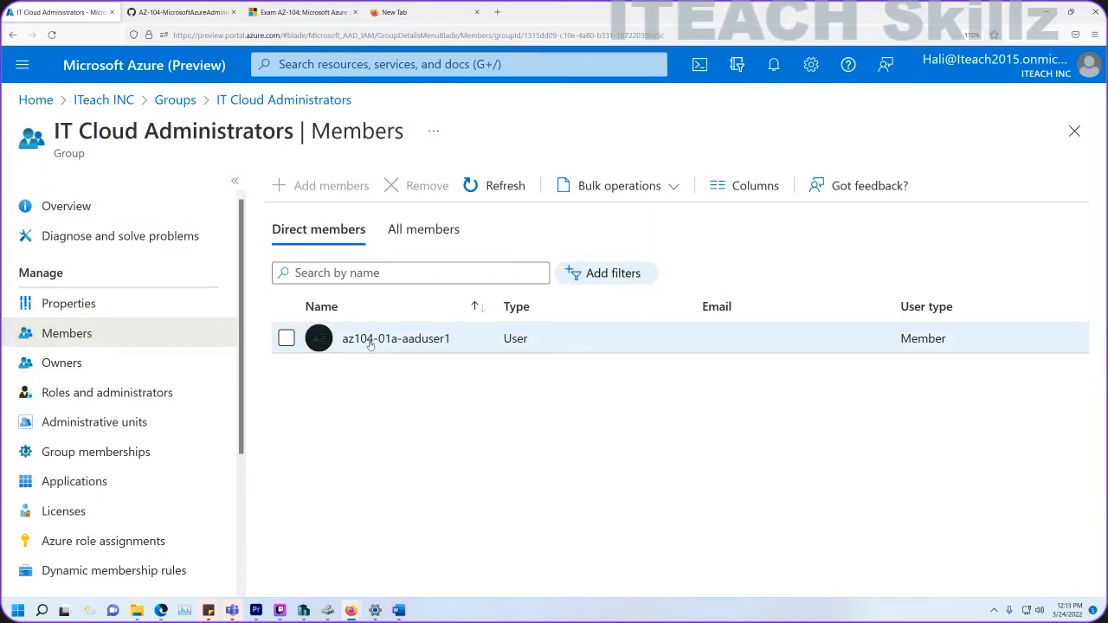
pyautogui.click(370, 341)
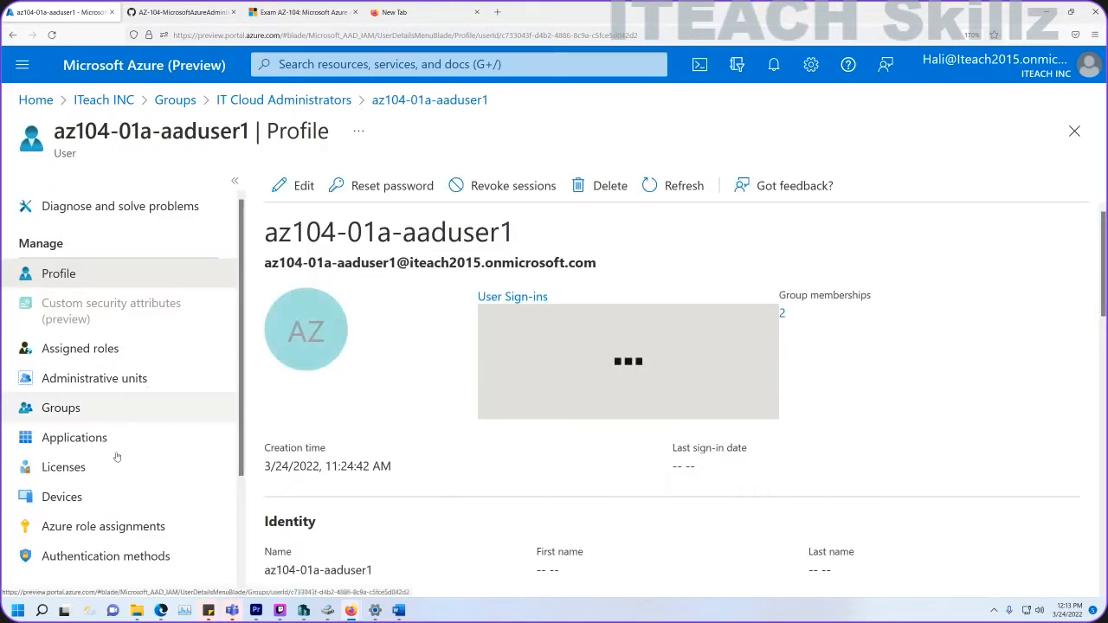
pyautogui.scroll(-3, 358, 393)
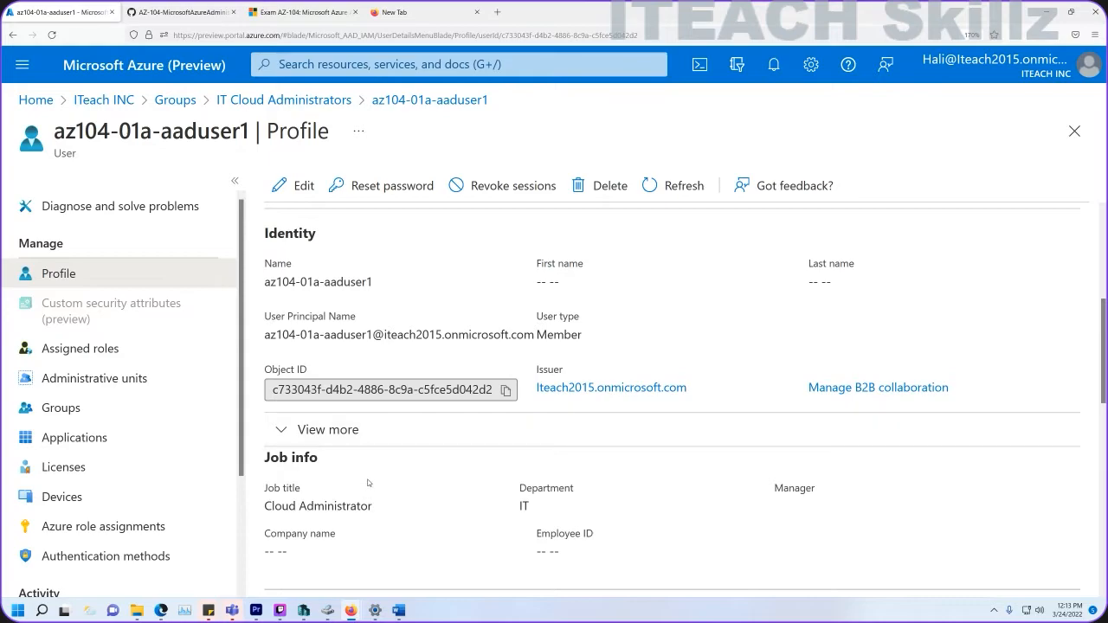
pyautogui.scroll(-3, 102, 541)
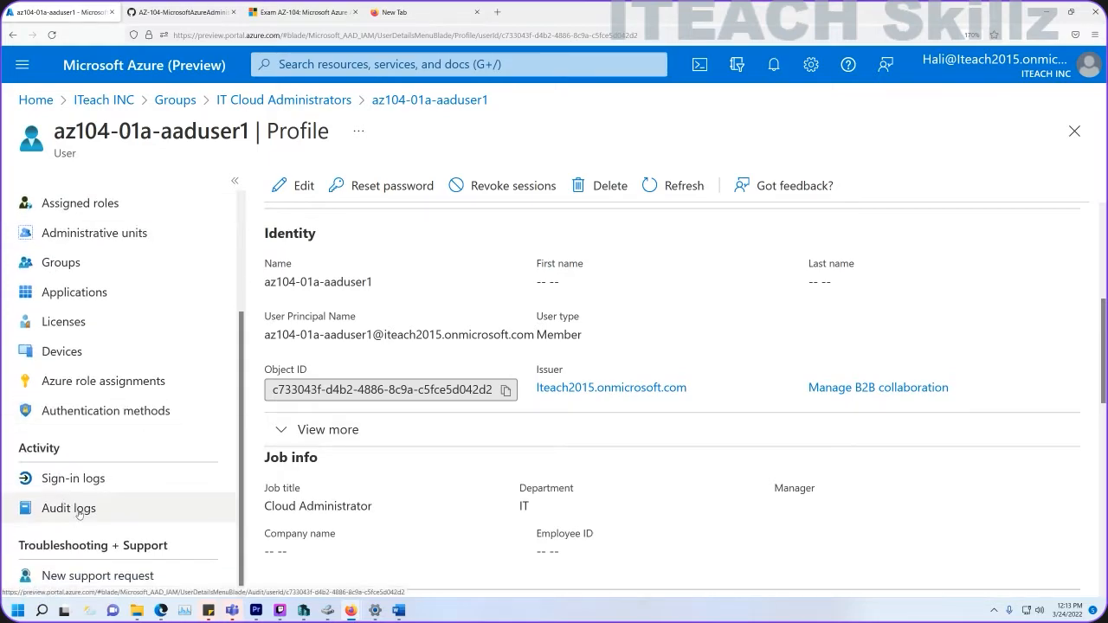
pyautogui.scroll(3, 102, 389)
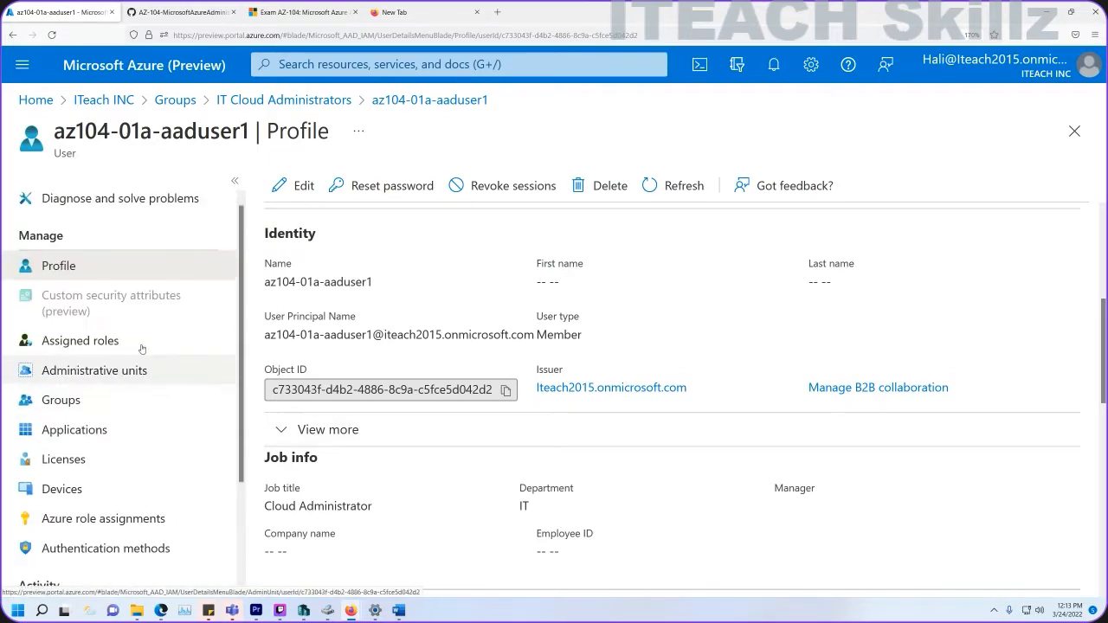
# Show IT Cloud Administrators' dynamic membership rule.
pyautogui.click(278, 107)
pyautogui.scroll(-3, 95, 415)
pyautogui.click(132, 385)
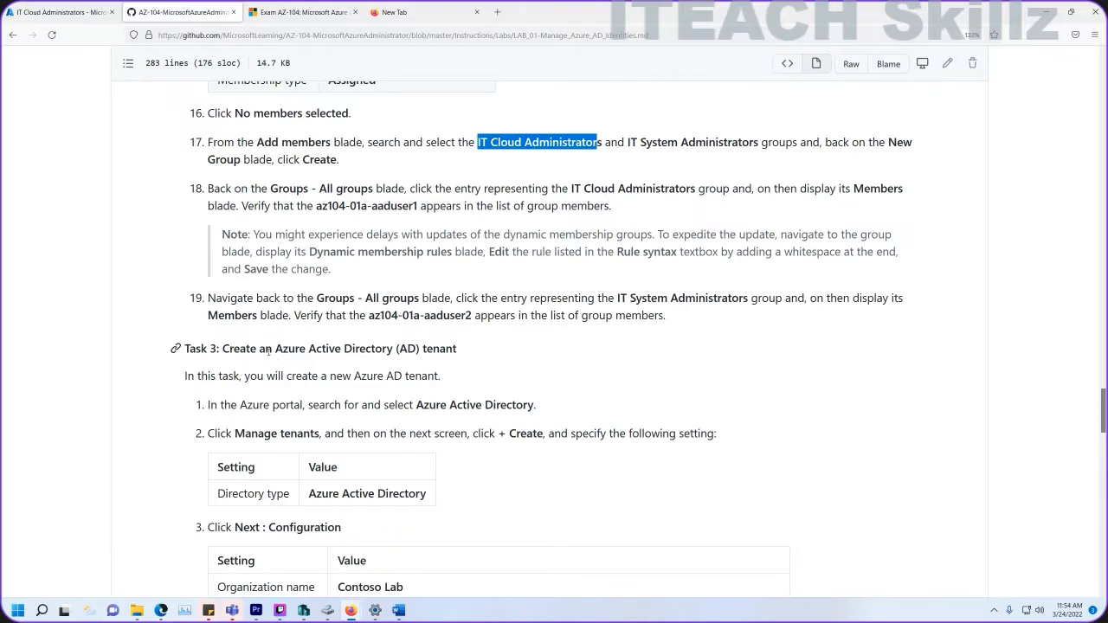
# Scroll the LAB_01 guide to Task 3, creating an Azure AD tenant.
pyautogui.scroll(-3, 268, 350)
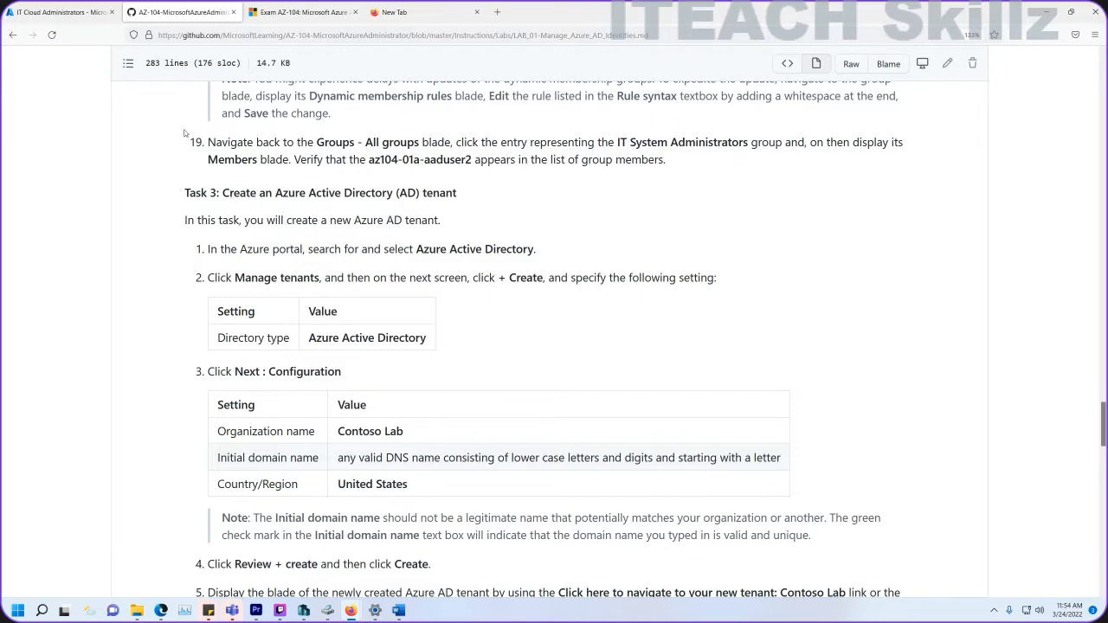
pyautogui.click(72, 19)
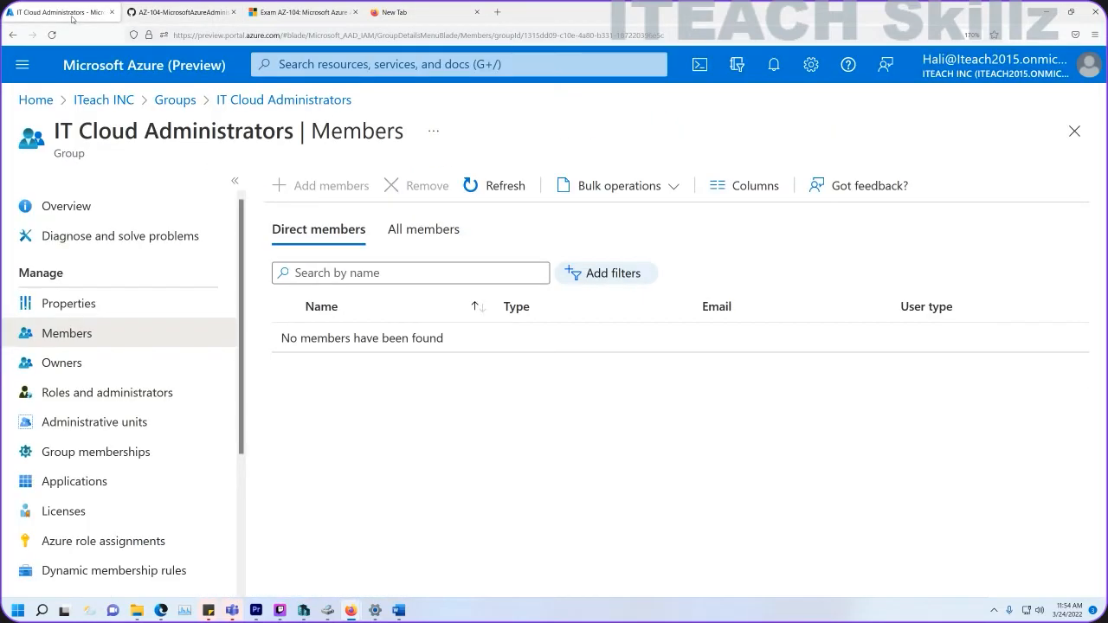
# Start a new tenant from Manage tenants in the ITeach INC directory.
pyautogui.click(110, 102)
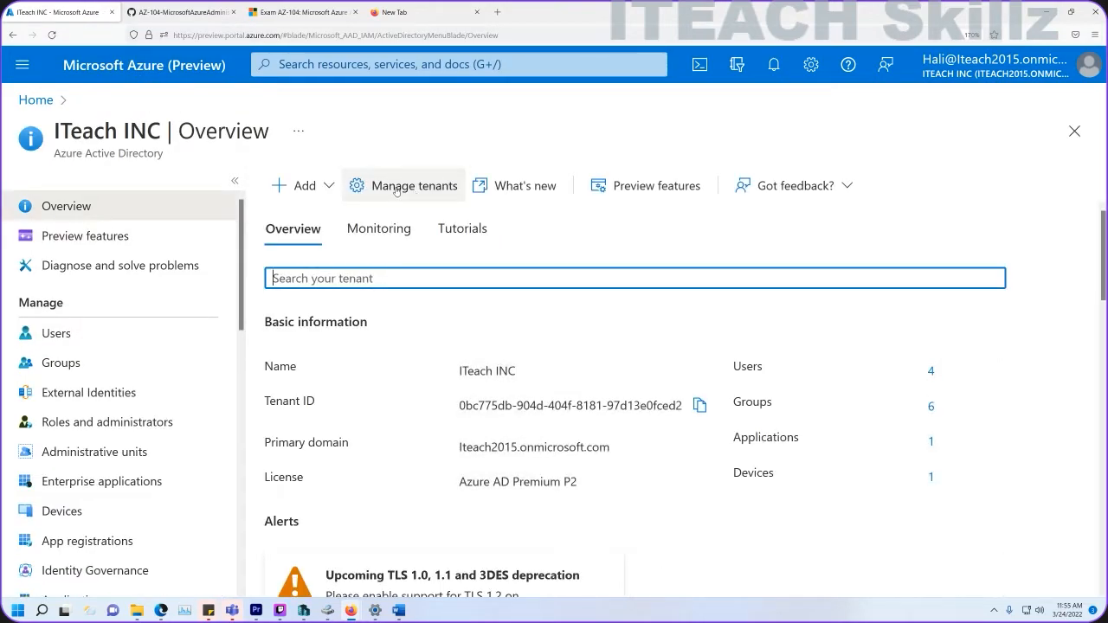
pyautogui.click(403, 186)
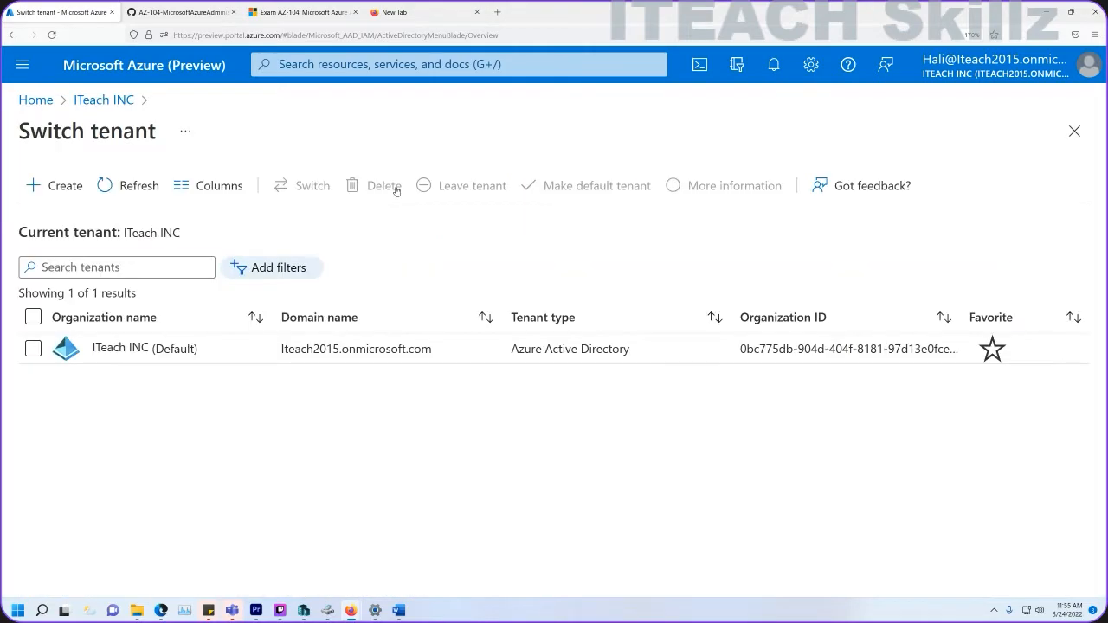
pyautogui.click(57, 185)
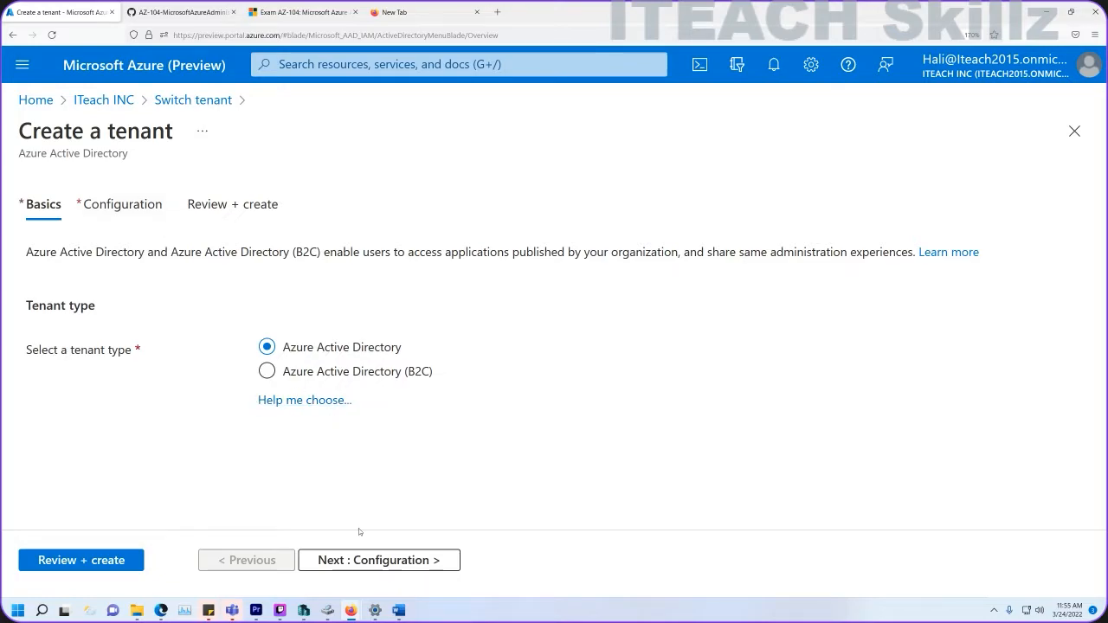
# Keep Azure Active Directory as the tenant type and paste Contoso Lab as the organization name.
pyautogui.click(345, 560)
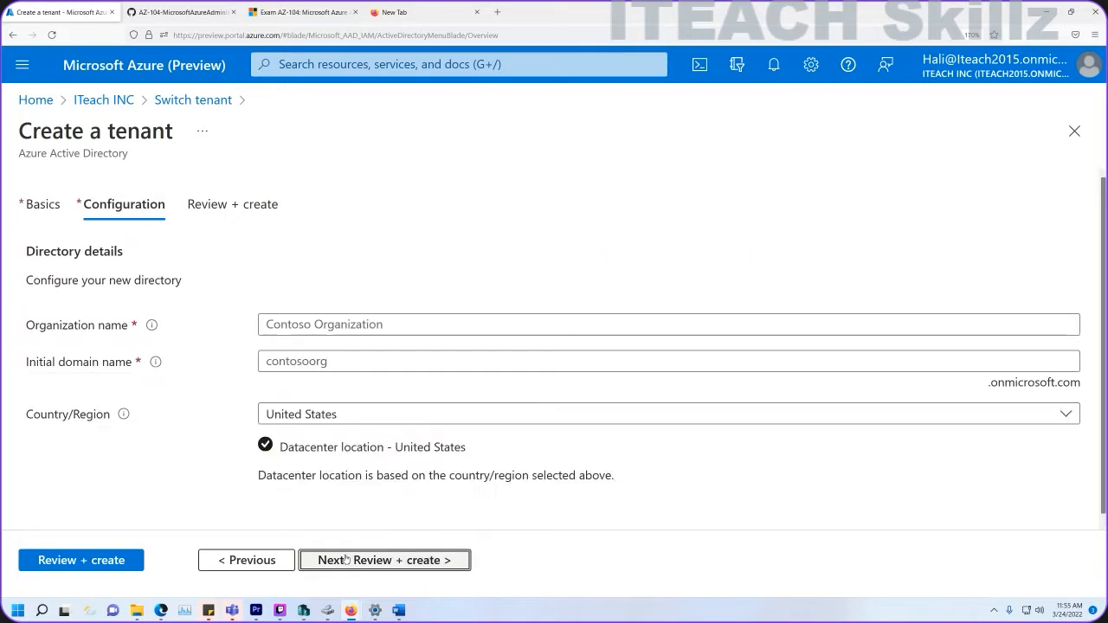
pyautogui.click(193, 14)
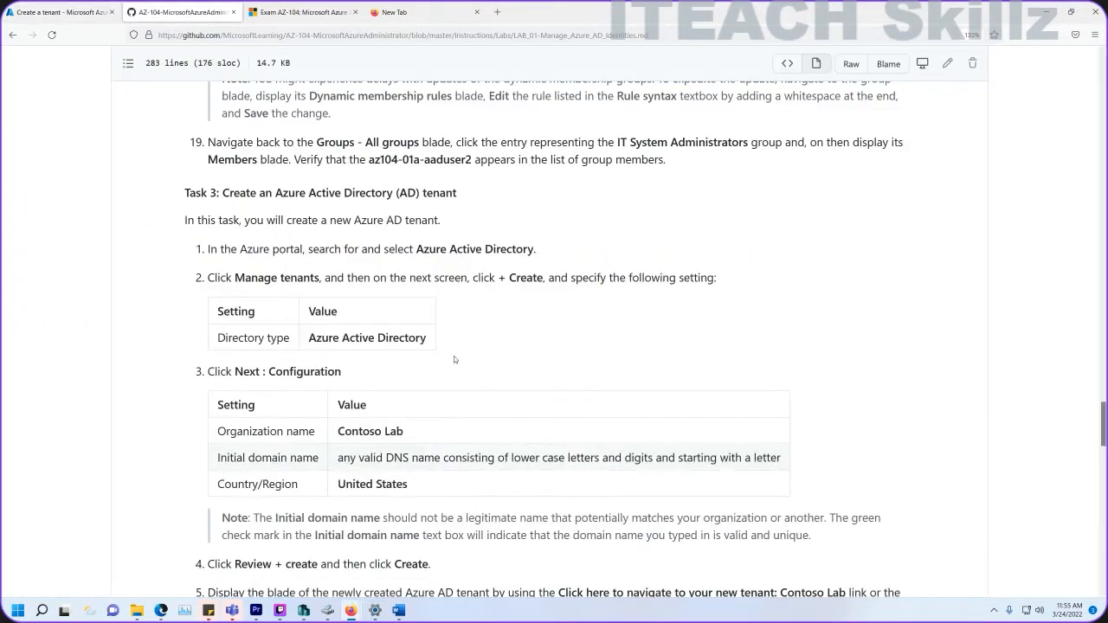
pyautogui.moveTo(404, 433); pyautogui.dragTo(339, 424)
pyautogui.hotkey('ctrl', 'c')
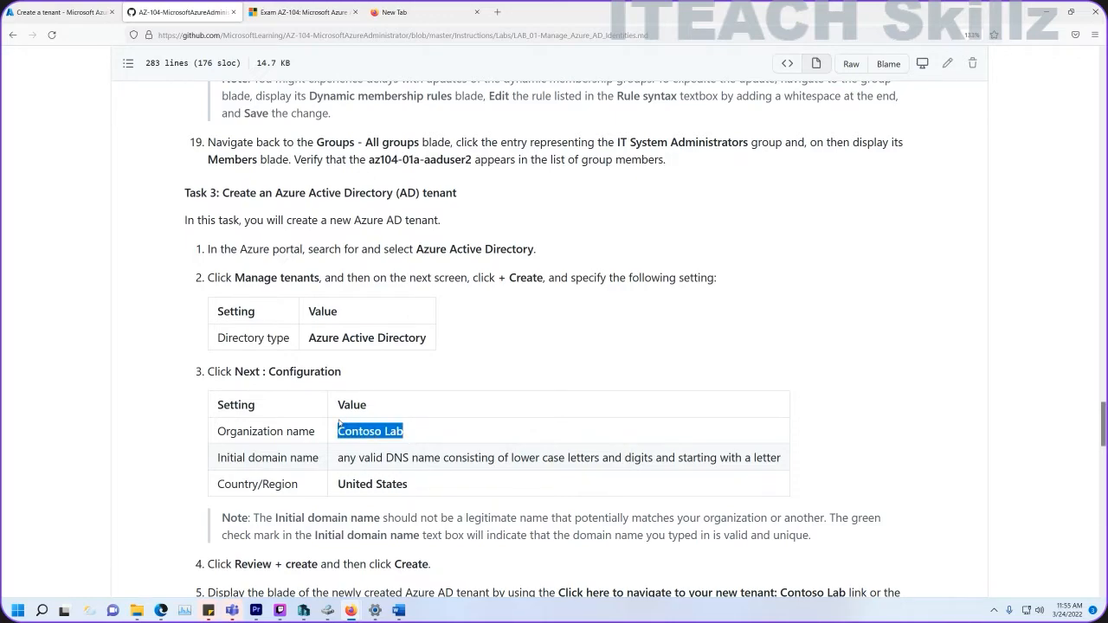
pyautogui.click(30, 17)
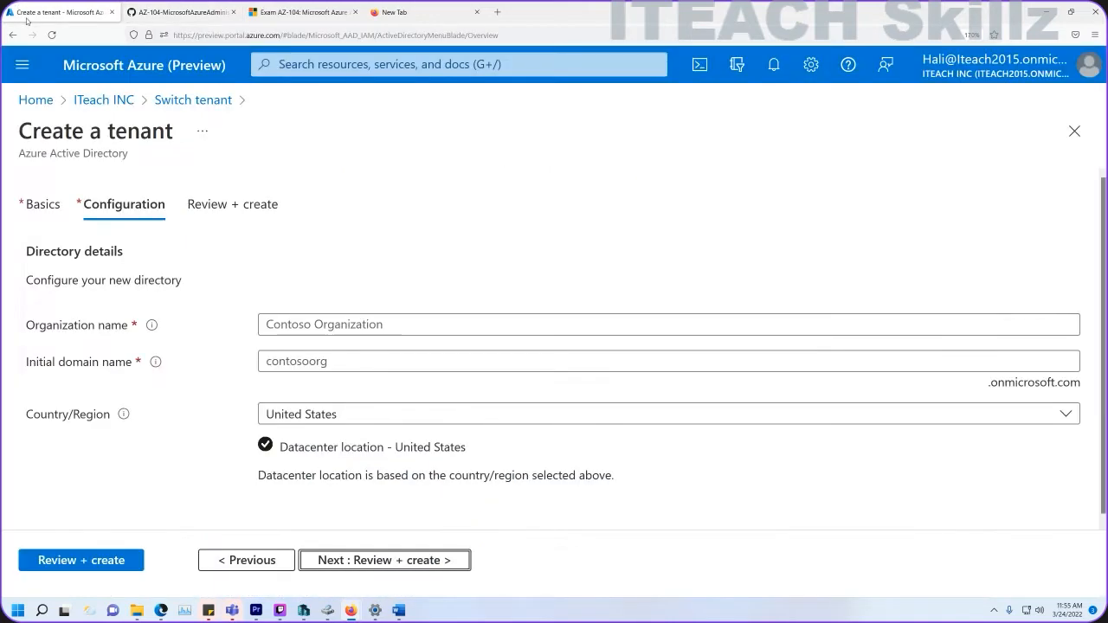
pyautogui.click(298, 321)
pyautogui.hotkey('ctrl', 'v')
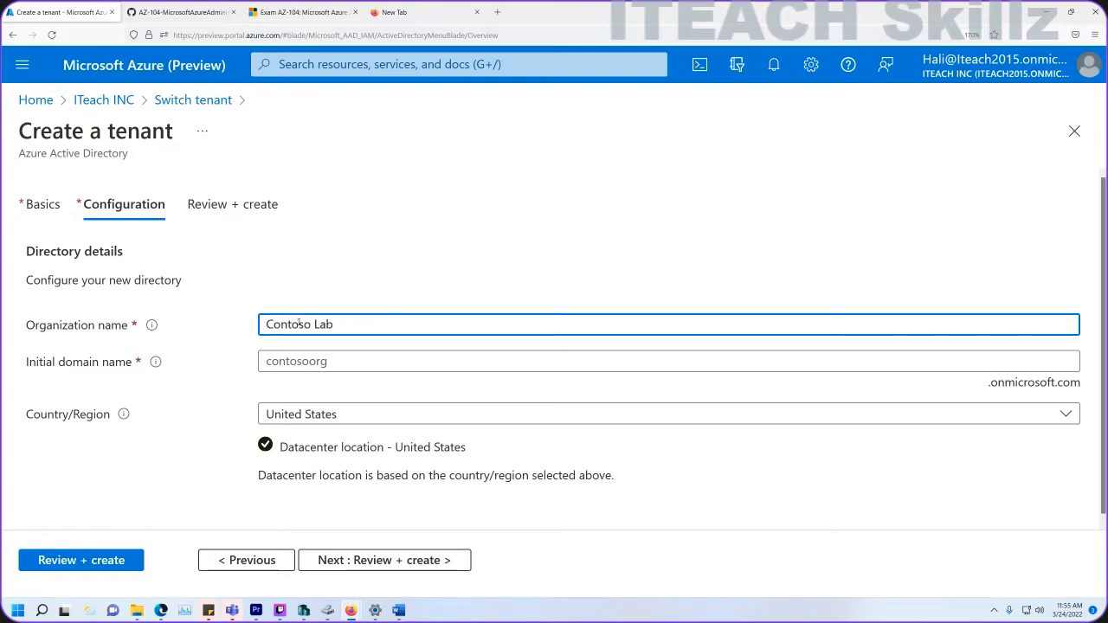
# Enter Contoso509990 as the tenant's initial domain name.
pyautogui.click(296, 361)
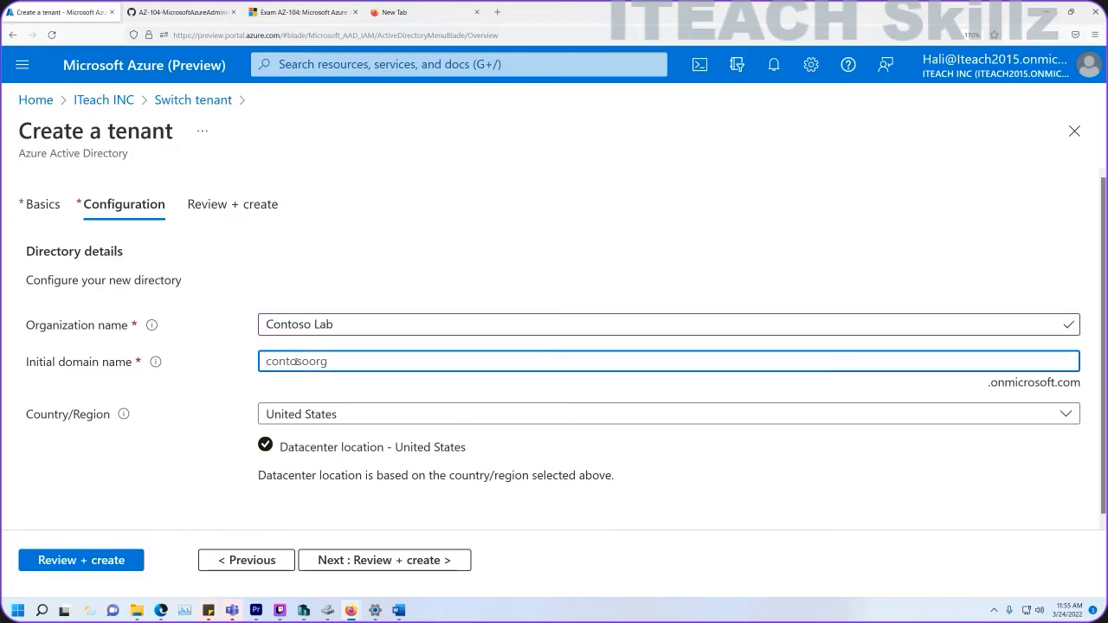
pyautogui.write('Contoso50990')
pyautogui.press('BackSpace')
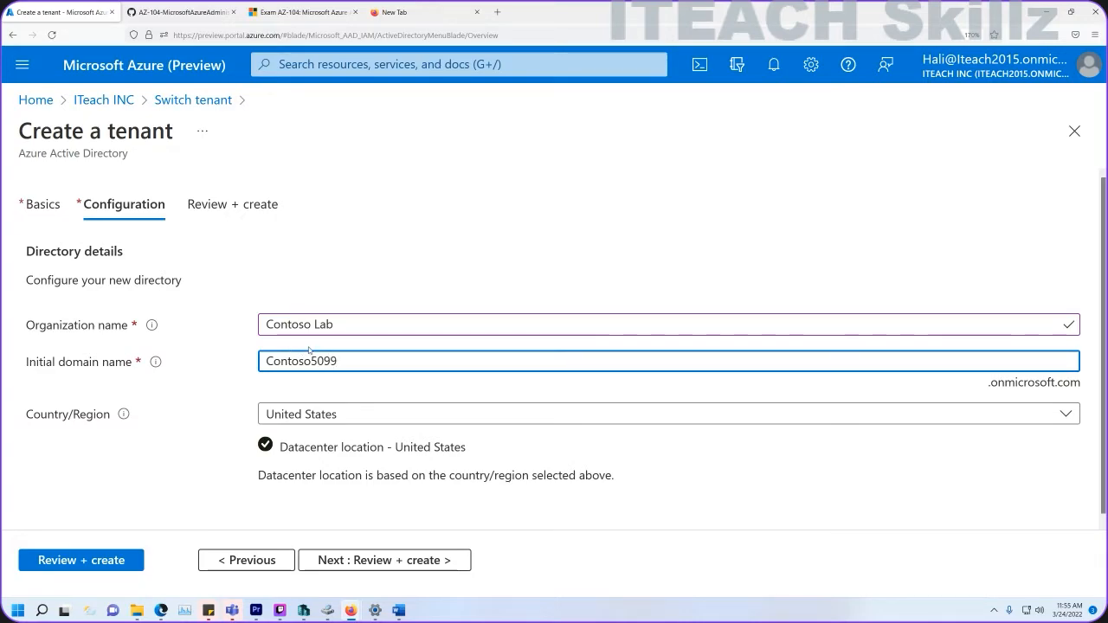
pyautogui.write('90')
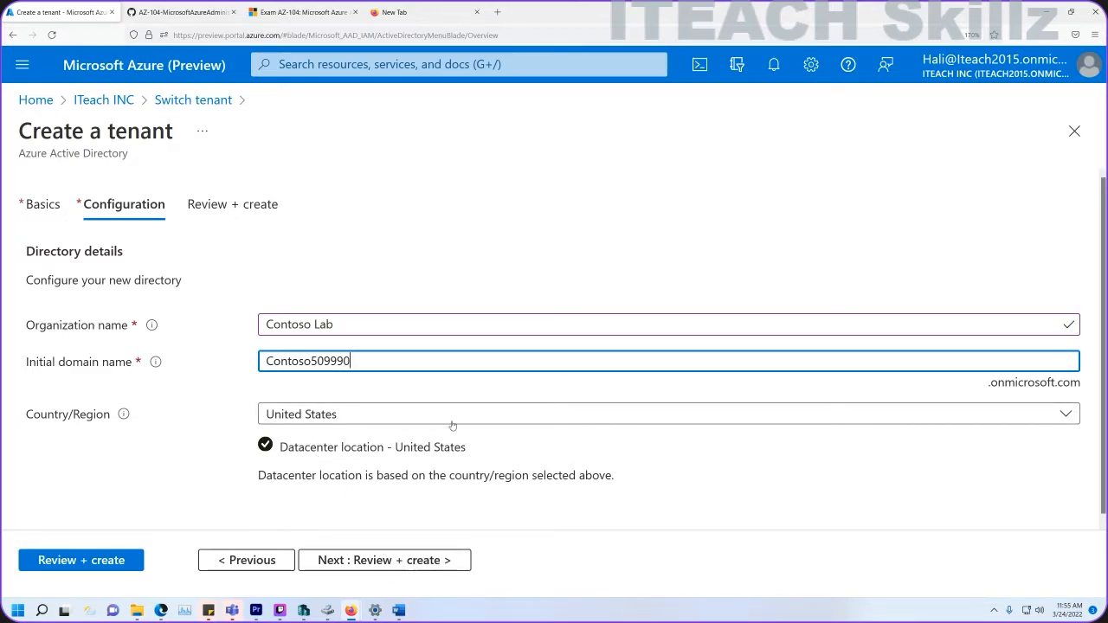
pyautogui.moveTo(1079, 387); pyautogui.dragTo(950, 392)
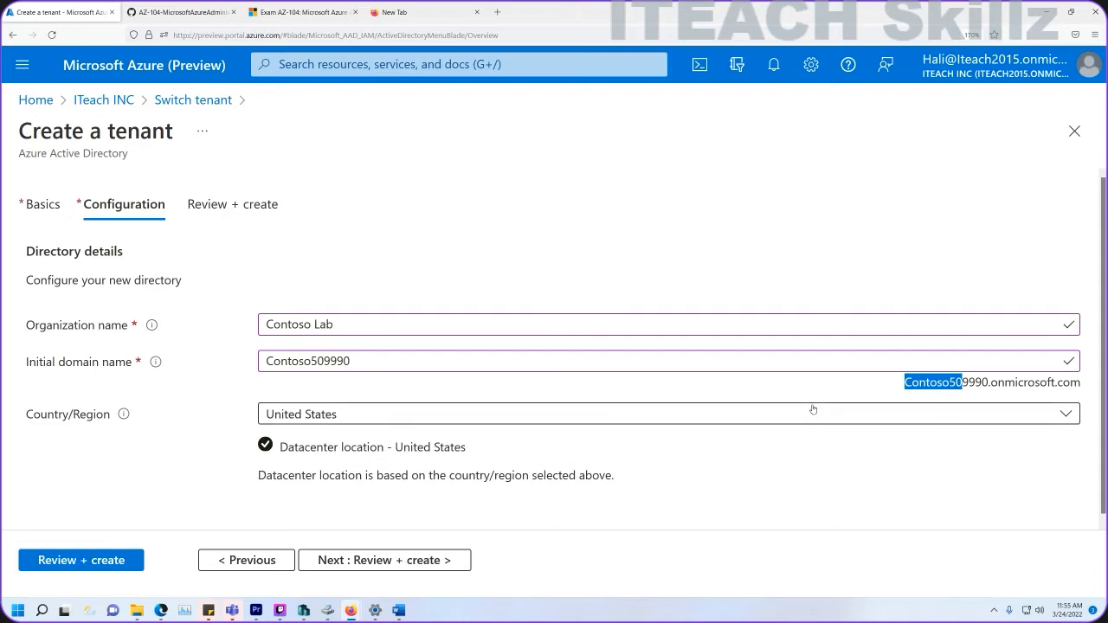
# Review and create the Contoso Lab tenant, entering and submitting the robot-check letters.
pyautogui.click(367, 563)
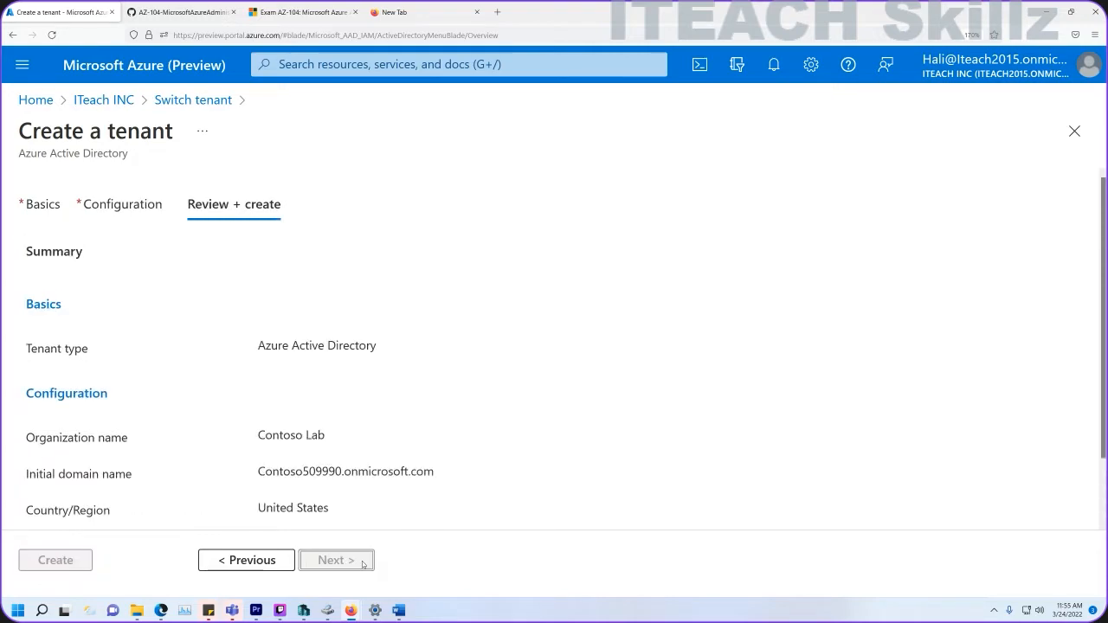
pyautogui.scroll(-2, 333, 441)
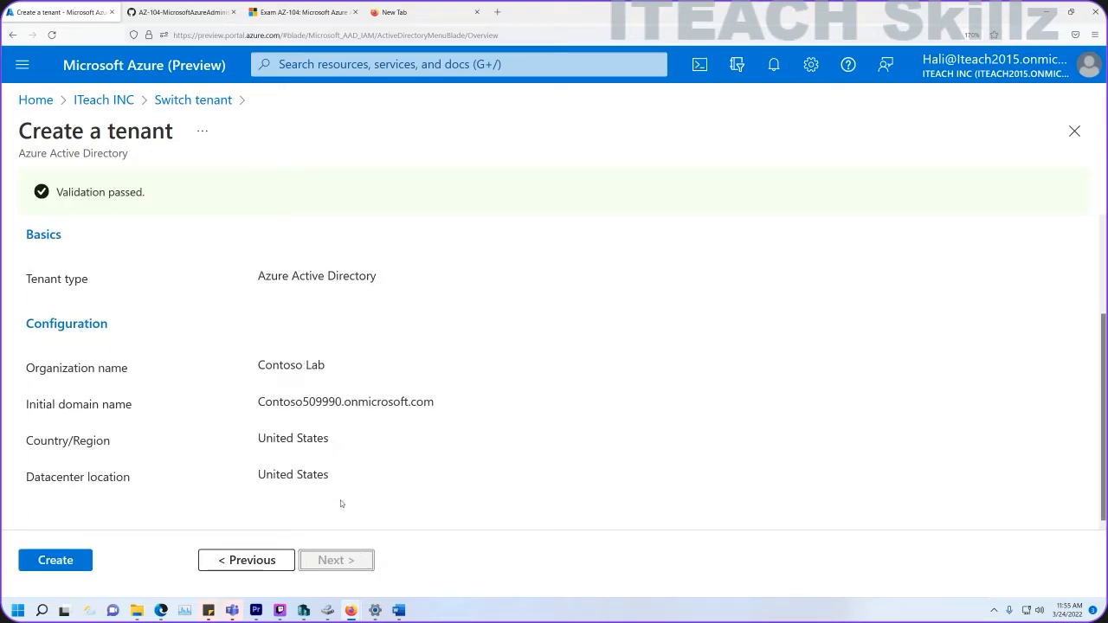
pyautogui.click(73, 562)
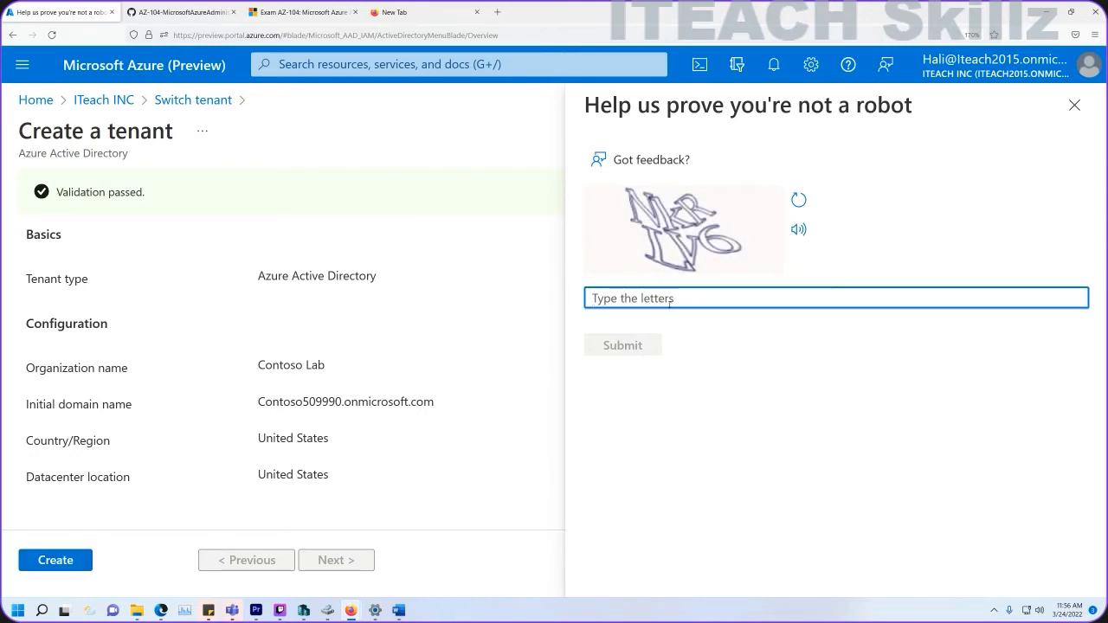
pyautogui.write('NK')
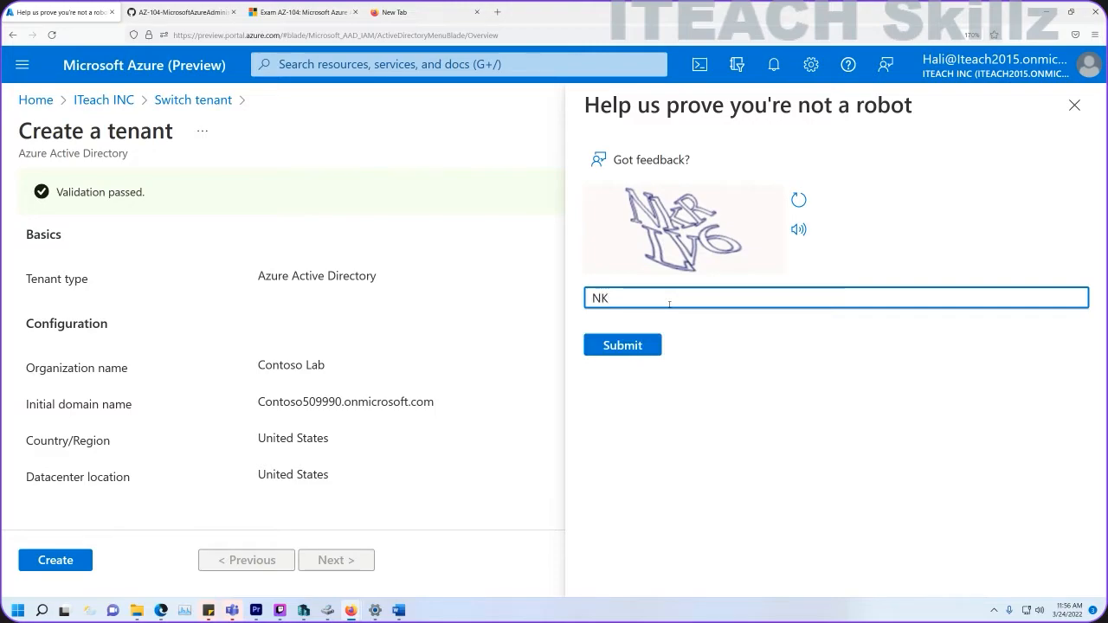
pyautogui.write('RLV6')
pyautogui.click(638, 340)
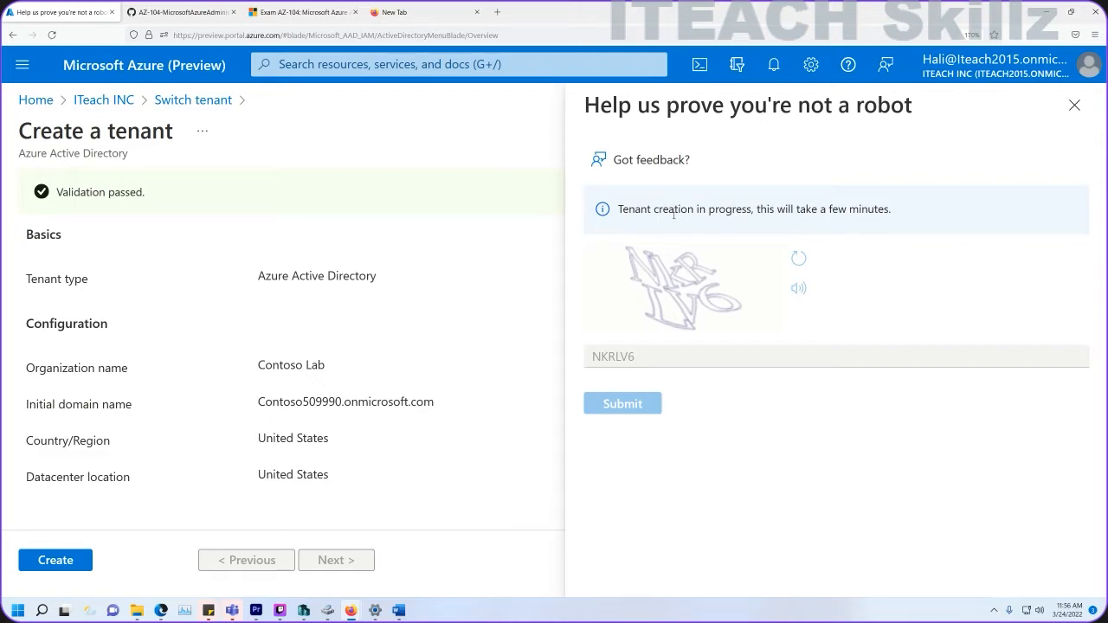
# Confirm Contoso Lab tenant creation succeeded, close the captcha pane, and return to ITeach INC.
pyautogui.moveTo(741, 208); pyautogui.dragTo(620, 208)
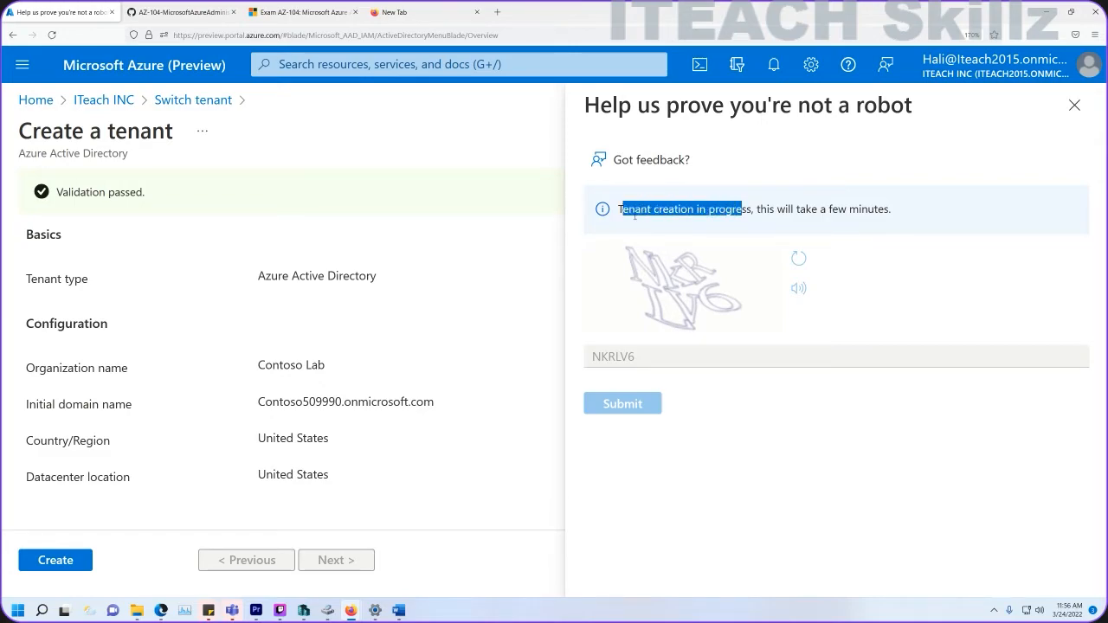
pyautogui.doubleClick(681, 266)
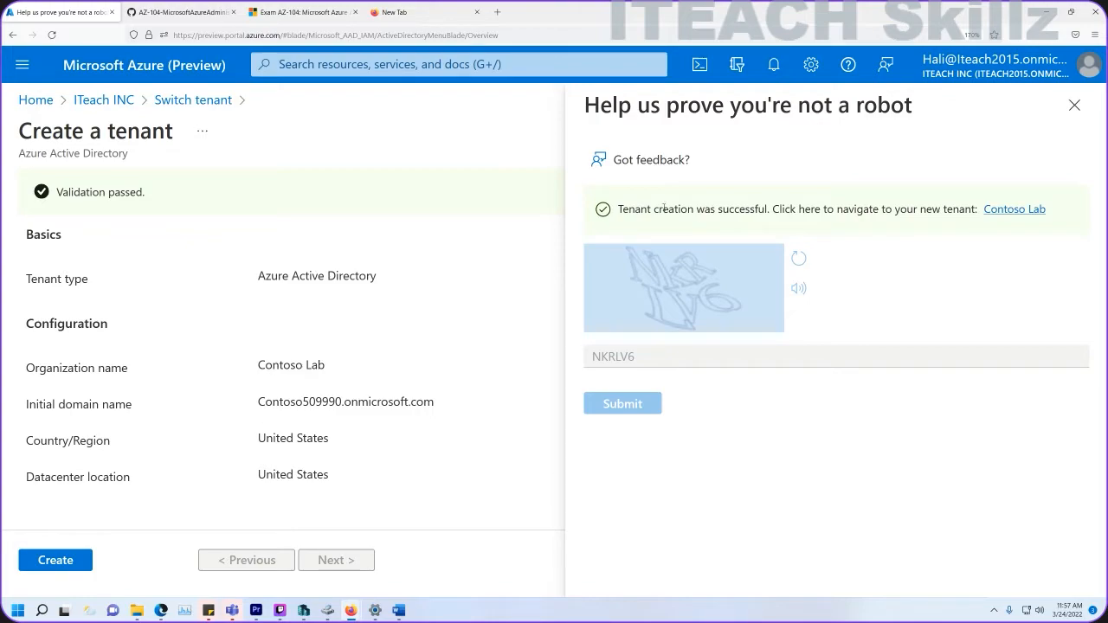
pyautogui.moveTo(619, 211); pyautogui.dragTo(766, 211)
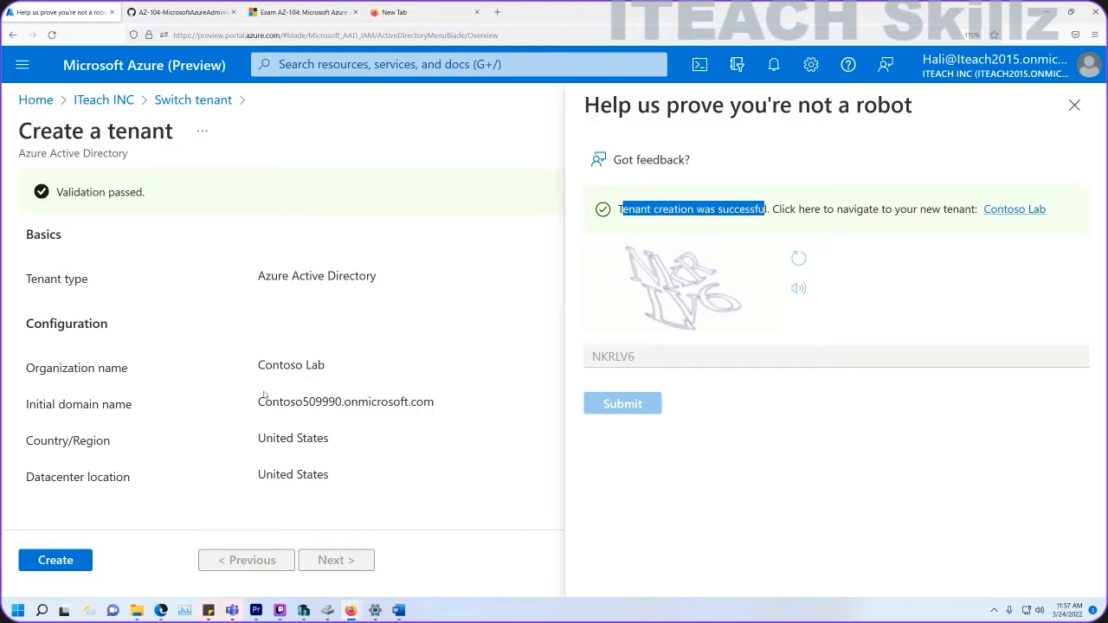
pyautogui.click(1073, 106)
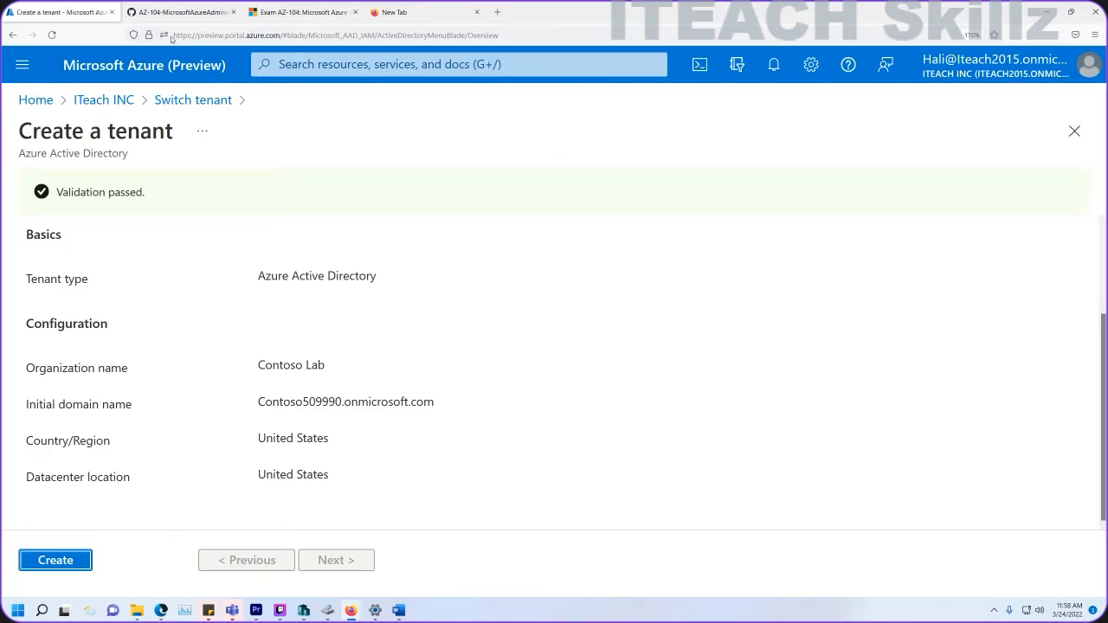
pyautogui.click(104, 101)
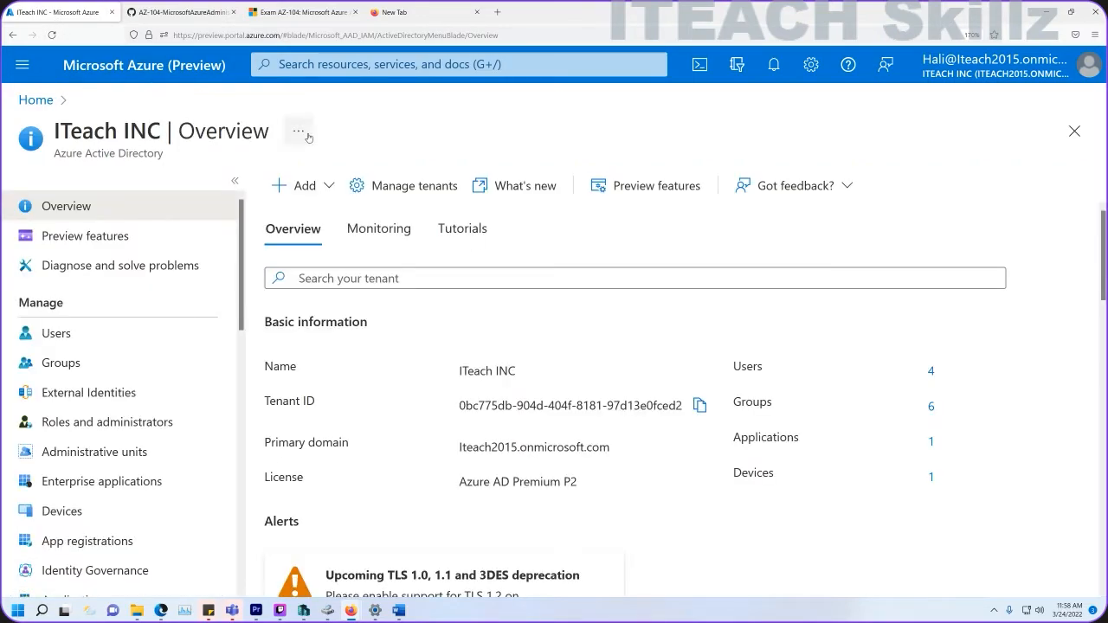
# Check the tenant list shows Contoso Lab and ITeach INC, then scroll the guide to Task 4.
pyautogui.click(398, 185)
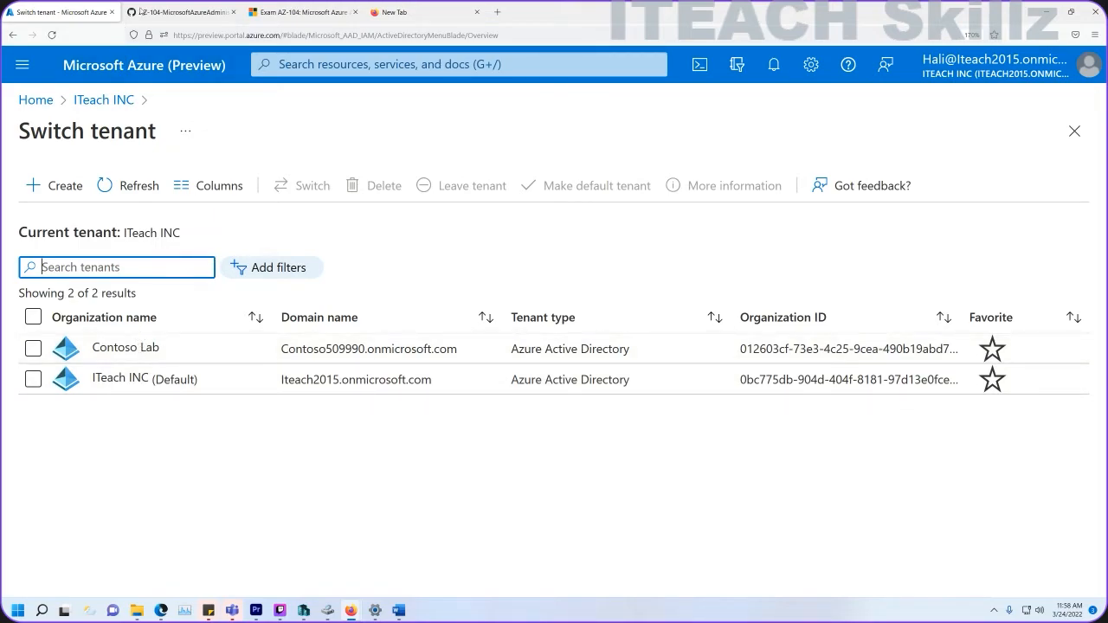
pyautogui.click(173, 11)
pyautogui.scroll(-3, 331, 281)
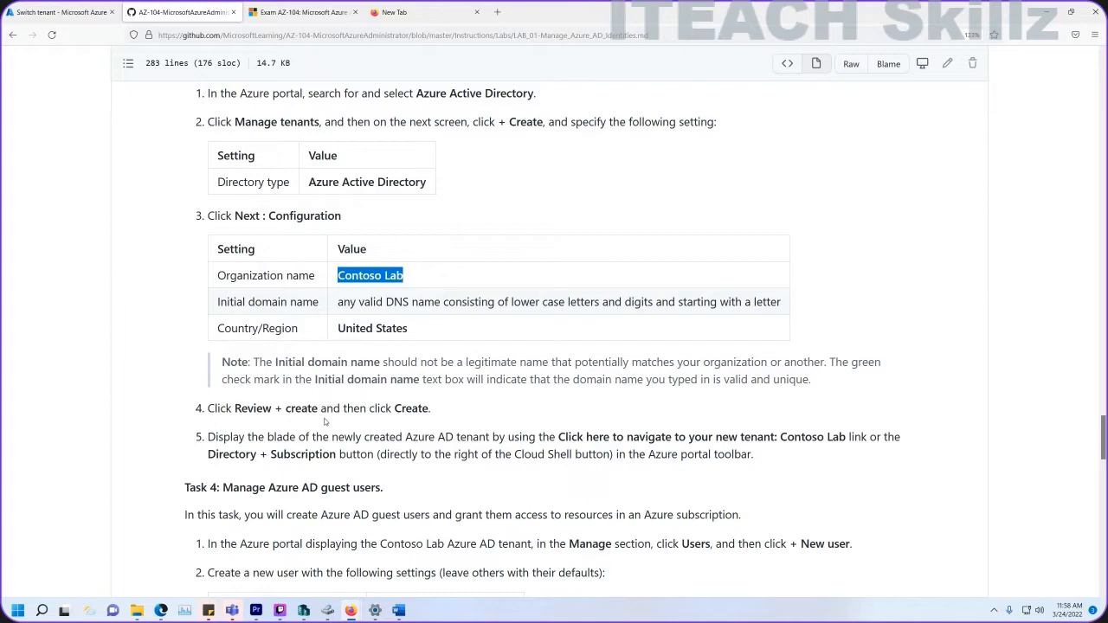
# Review Task 4's user name az104-01b-aaduser1 in the guide, then return to the tenant list.
pyautogui.scroll(-1, 333, 425)
pyautogui.scroll(-1, 326, 428)
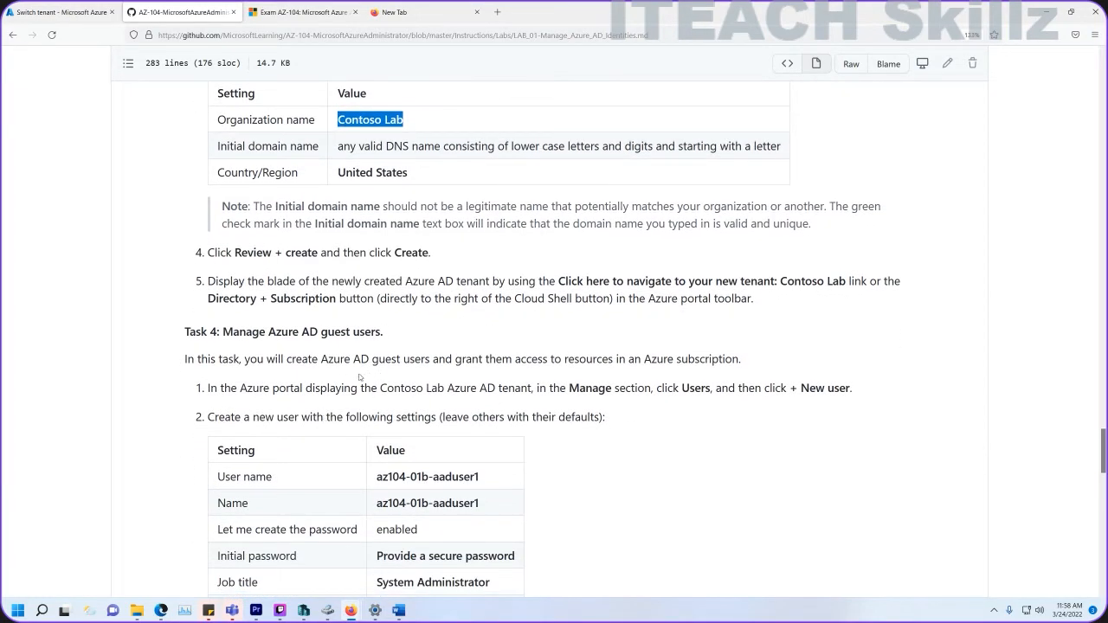
pyautogui.moveTo(498, 482); pyautogui.dragTo(375, 482)
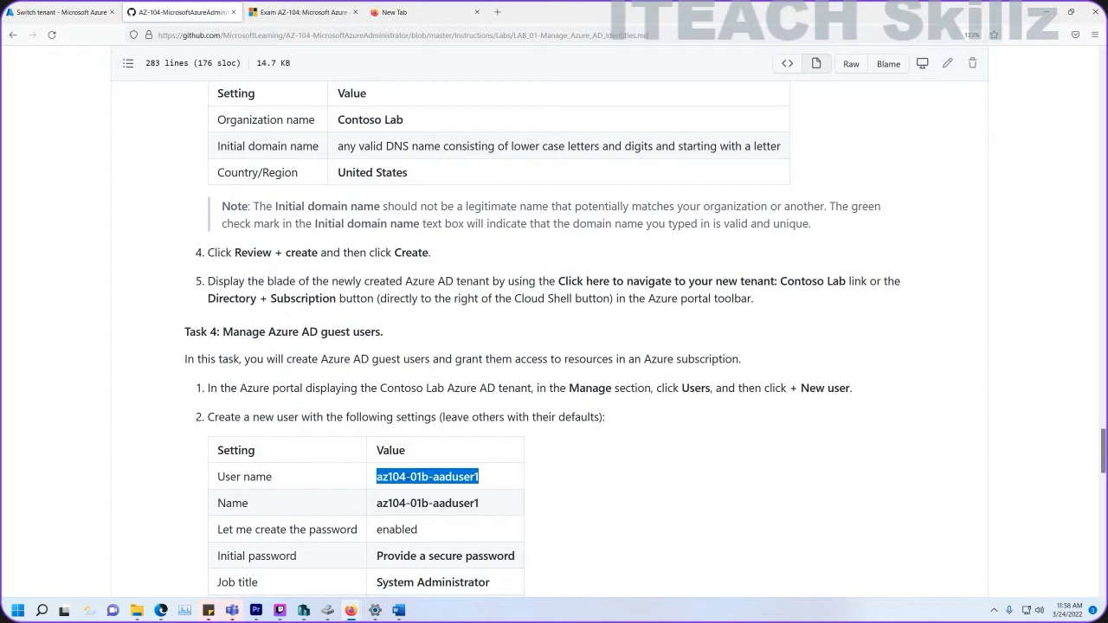
pyautogui.scroll(-3, 427, 486)
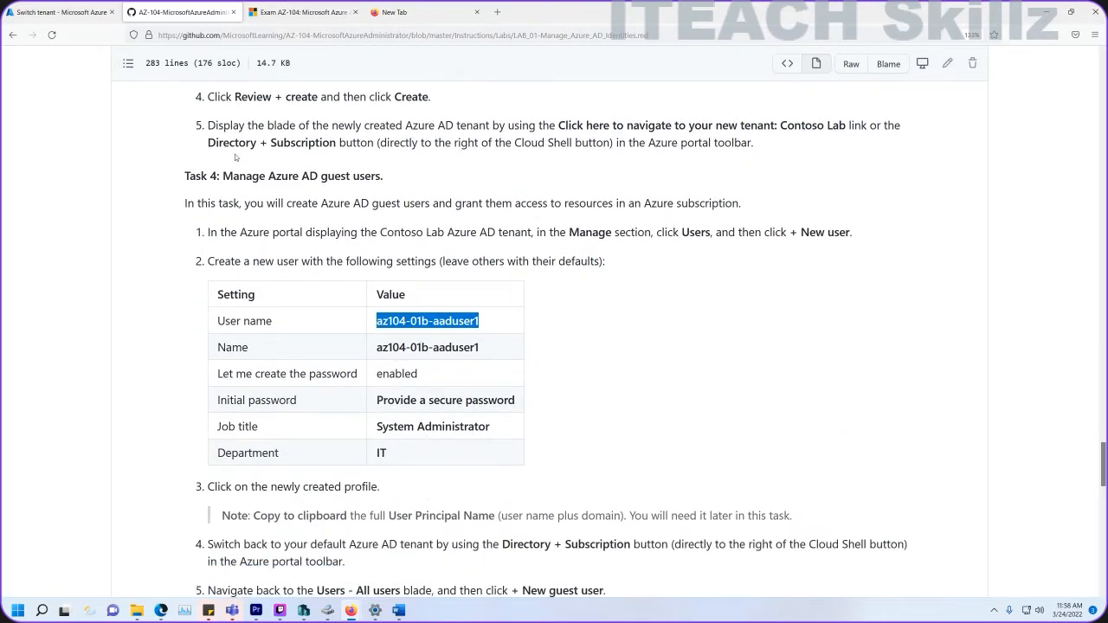
pyautogui.click(80, 12)
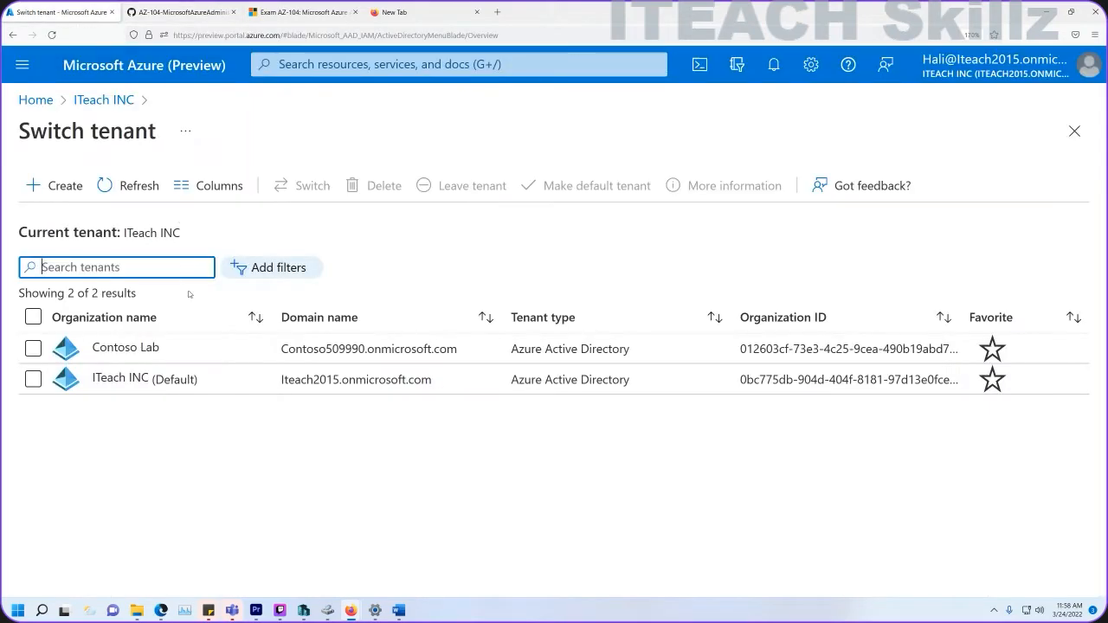
# Switch to the Contoso Lab tenant and start a new user from the Users list.
pyautogui.click(29, 348)
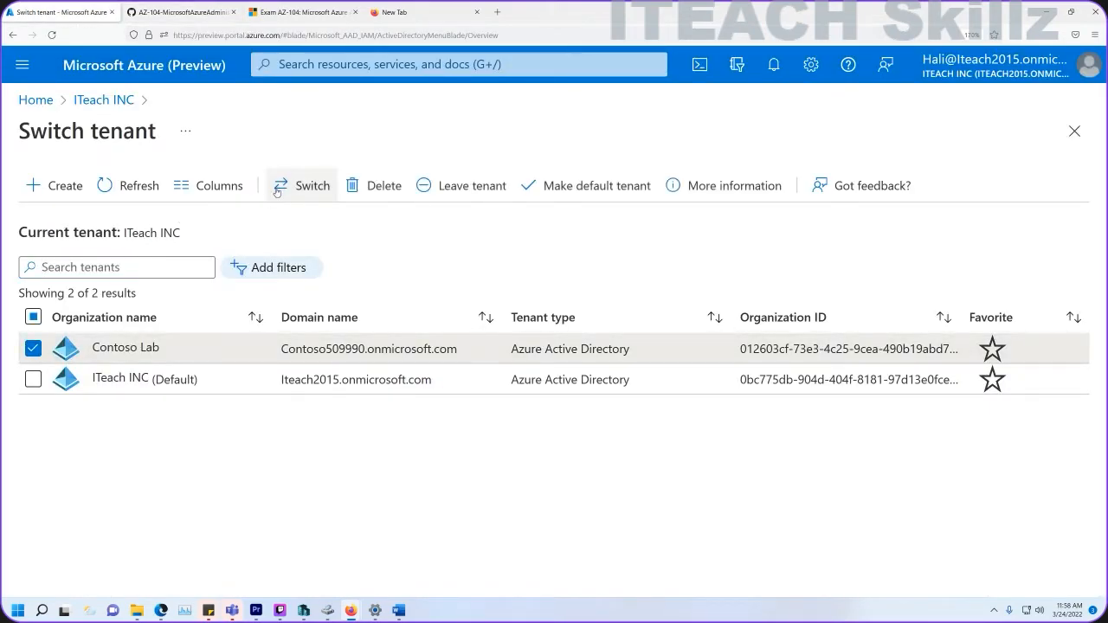
pyautogui.click(300, 190)
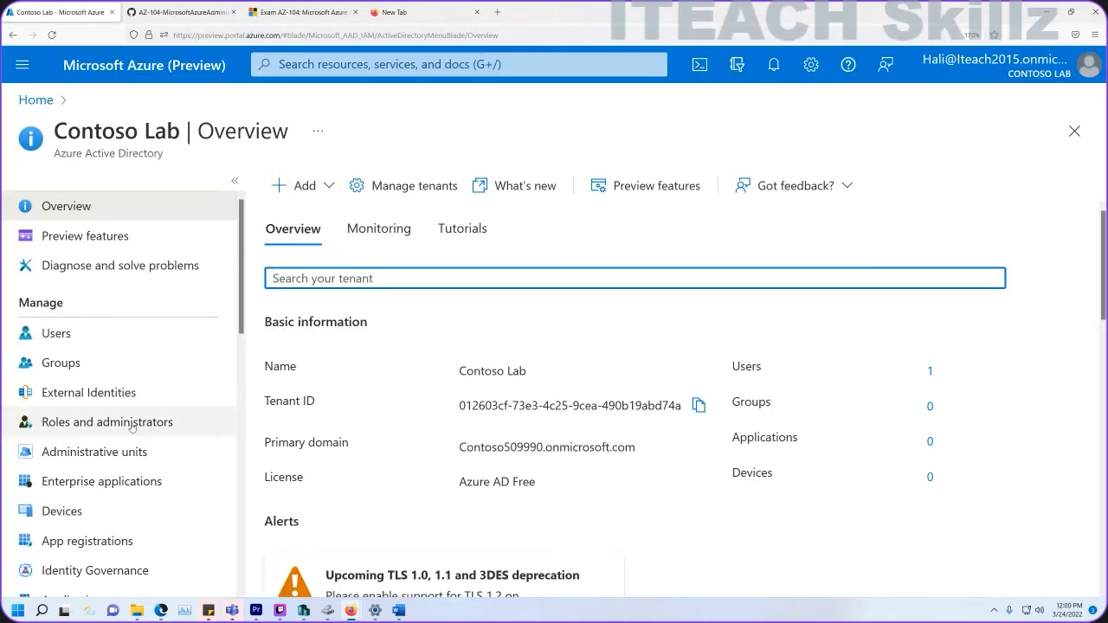
pyautogui.click(82, 337)
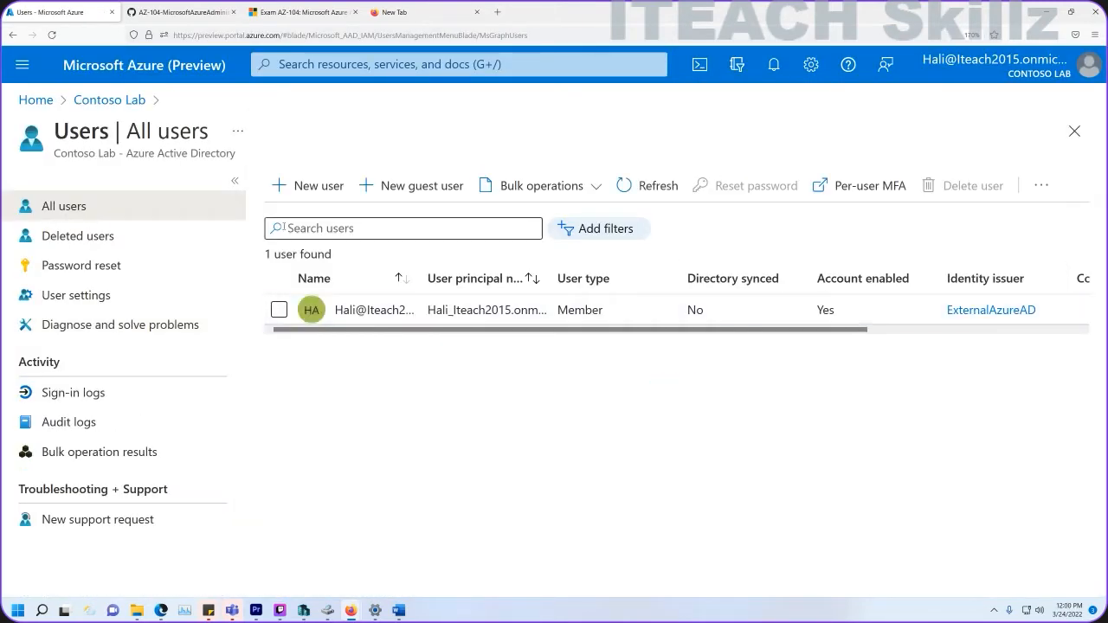
pyautogui.click(298, 187)
# Enter az104-01a-aaduser1 as both the user name and the display Name.
pyautogui.click(289, 504)
pyautogui.hotkey('ctrl', 'v')
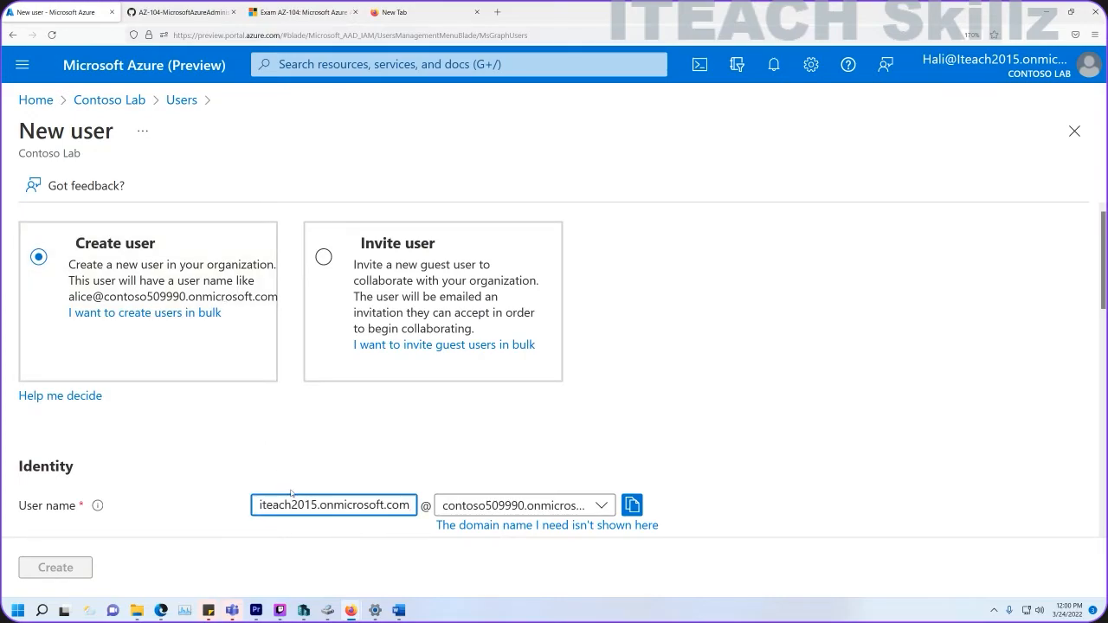
pyautogui.press('Left')
pyautogui.press('Left')
pyautogui.press('Left')
pyautogui.press('Left')
pyautogui.press('Left')
pyautogui.press('Left')
pyautogui.press('Left')
pyautogui.press('Left')
pyautogui.press('Left')
pyautogui.press('Left')
pyautogui.press('BackSpace')
pyautogui.press('BackSpace')
pyautogui.press('BackSpace')
pyautogui.press('BackSpace')
pyautogui.press('BackSpace')
pyautogui.press('BackSpace')
pyautogui.press('BackSpace')
pyautogui.press('BackSpace')
pyautogui.press('BackSpace')
pyautogui.press('BackSpace')
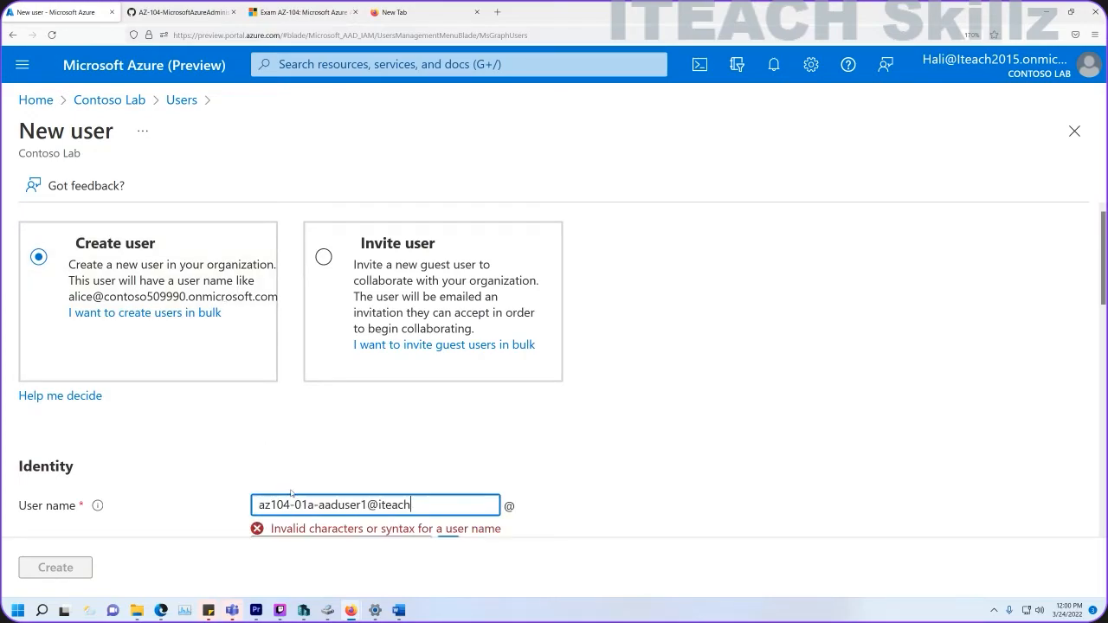
pyautogui.press('BackSpace')
pyautogui.press('BackSpace')
pyautogui.press('BackSpace')
pyautogui.moveTo(369, 505); pyautogui.dragTo(211, 491)
pyautogui.hotkey('ctrl', 'c')
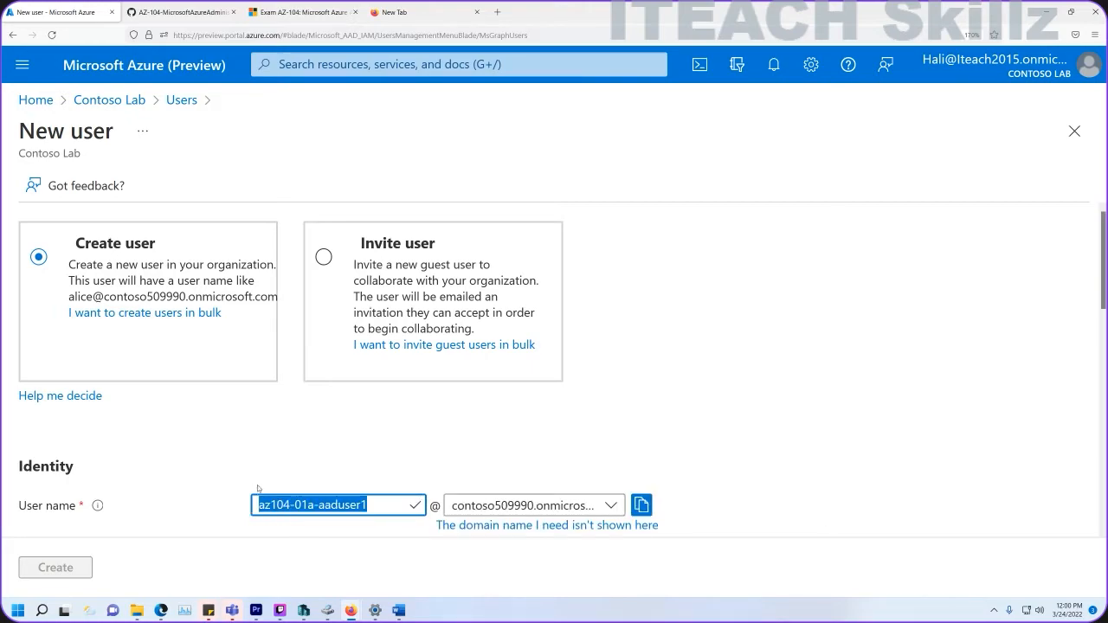
pyautogui.scroll(-3, 249, 488)
pyautogui.click(309, 365)
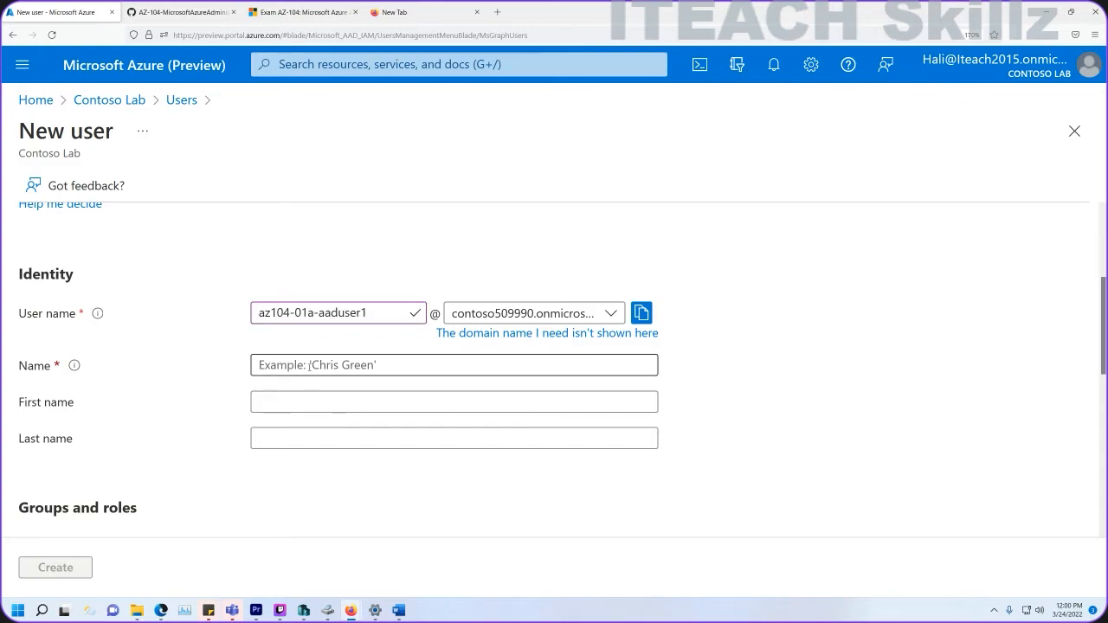
pyautogui.hotkey('ctrl', 'v')
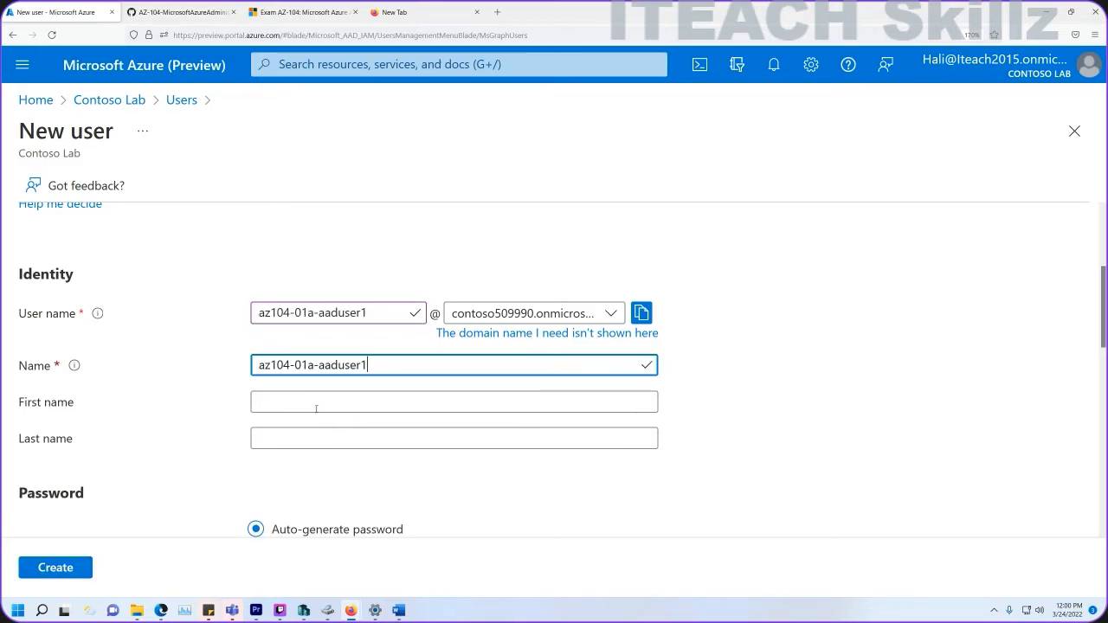
pyautogui.scroll(-3, 316, 411)
# Set a custom initial password and United States as the usage location.
pyautogui.click(278, 364)
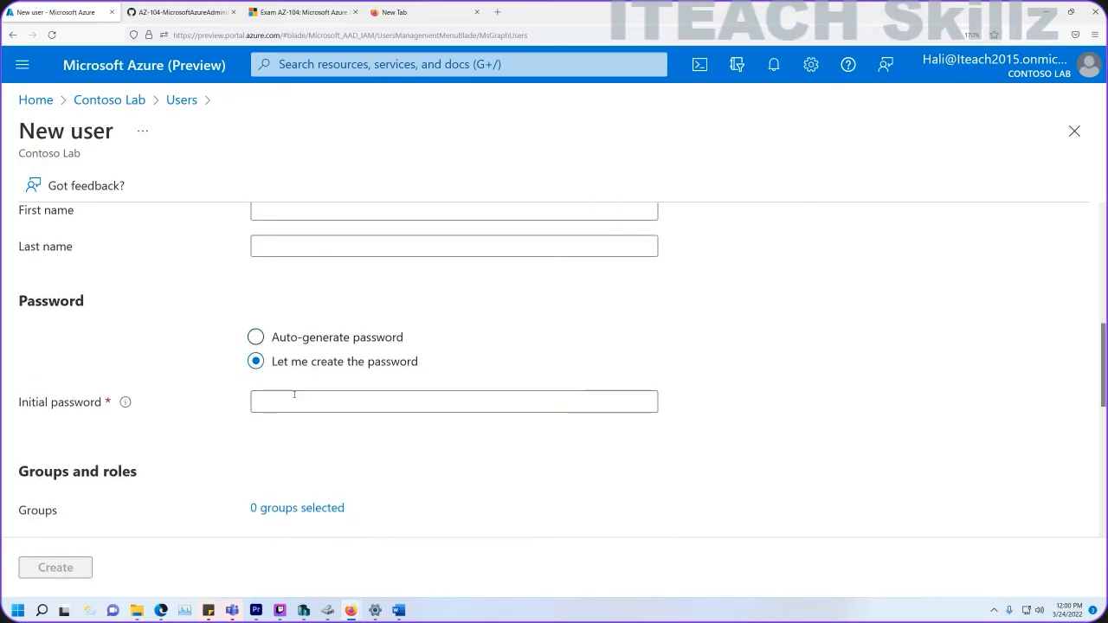
pyautogui.click(294, 402)
pyautogui.write('P●●●●●●●●')
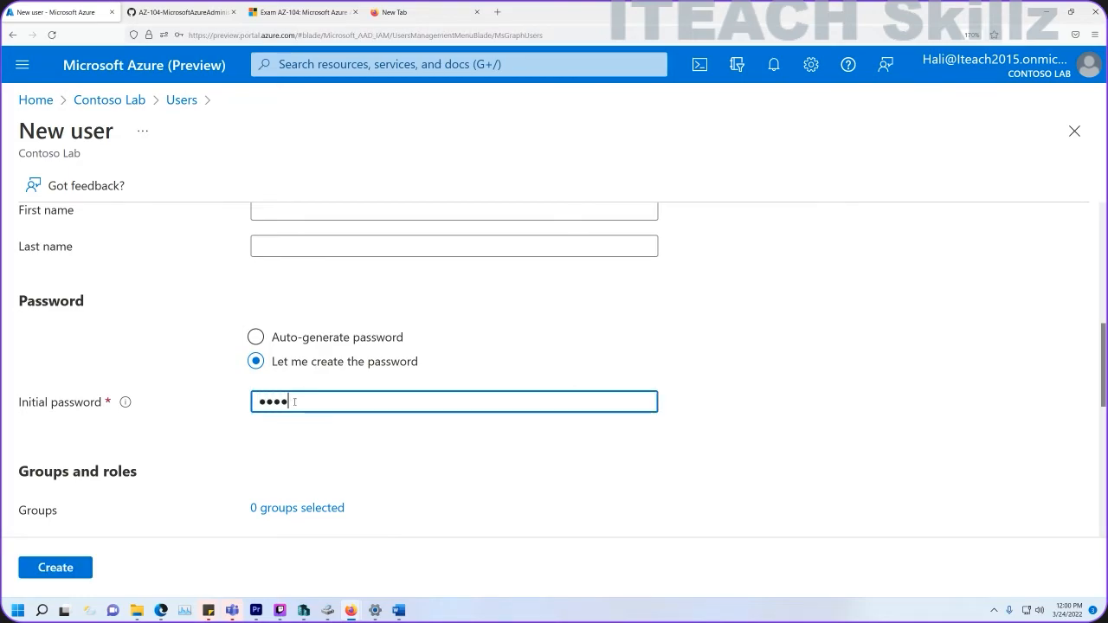
pyautogui.write('●●●●●')
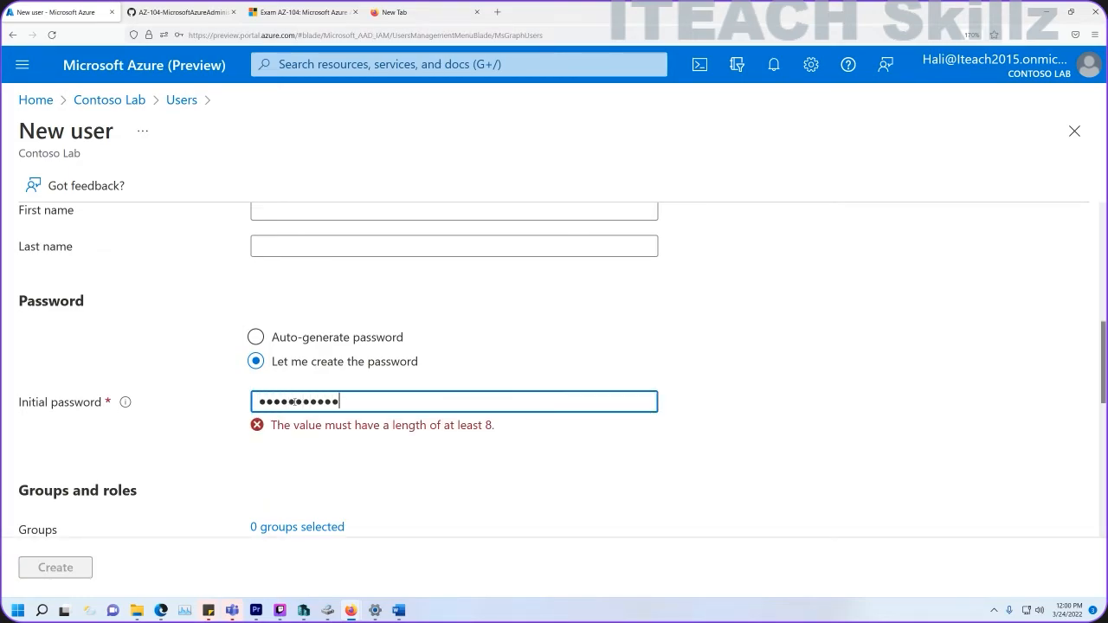
pyautogui.scroll(-1, 293, 425)
pyautogui.scroll(-4, 293, 424)
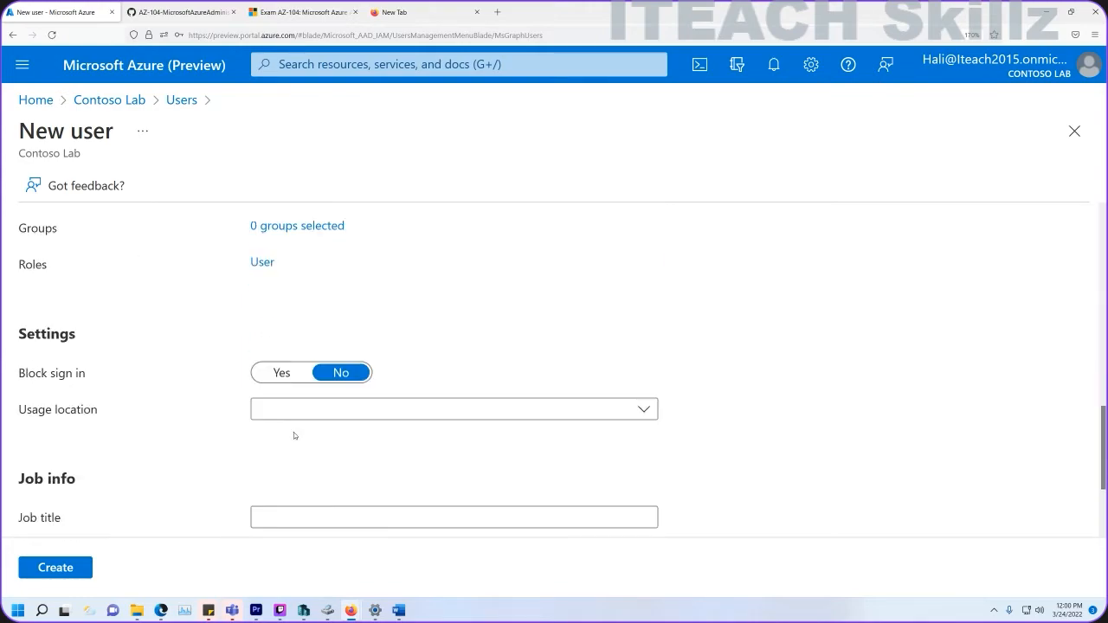
pyautogui.click(315, 313)
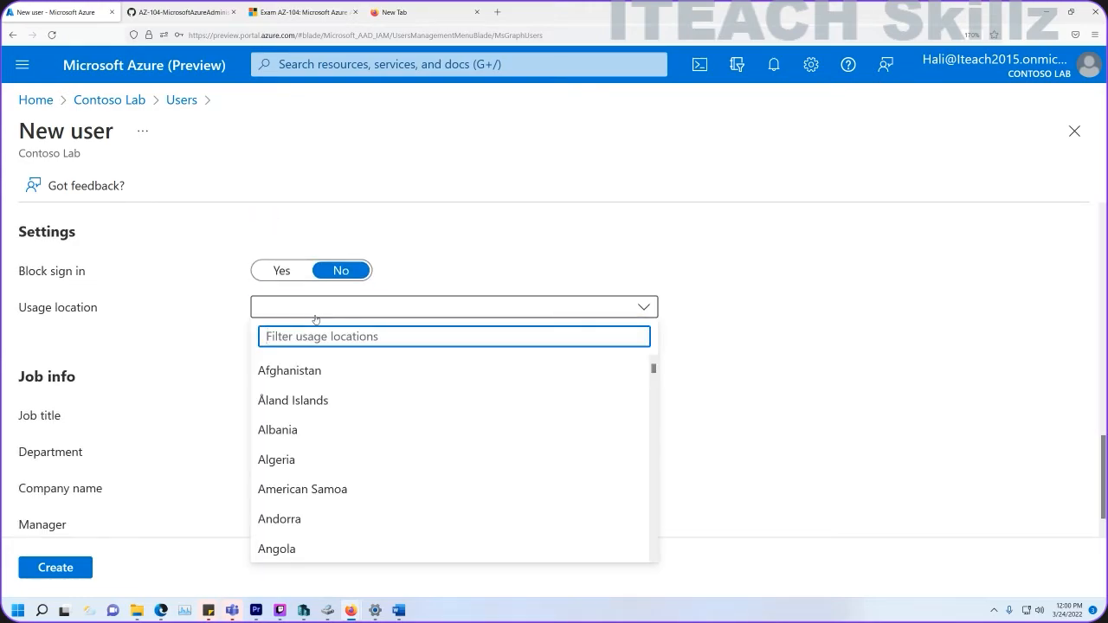
pyautogui.write('unite')
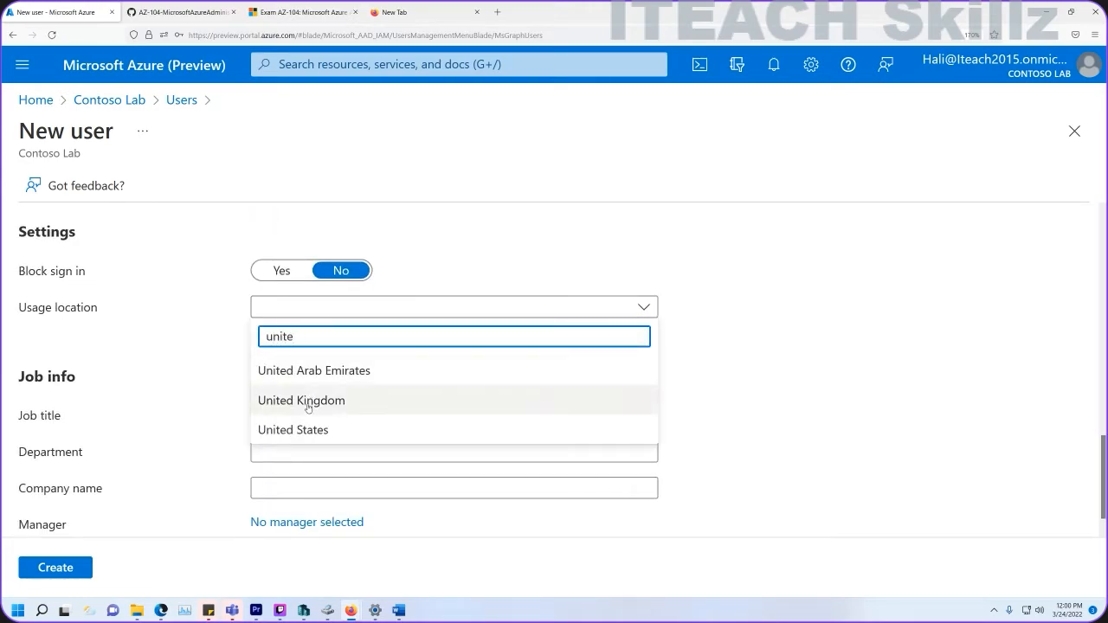
pyautogui.click(304, 429)
pyautogui.click(321, 415)
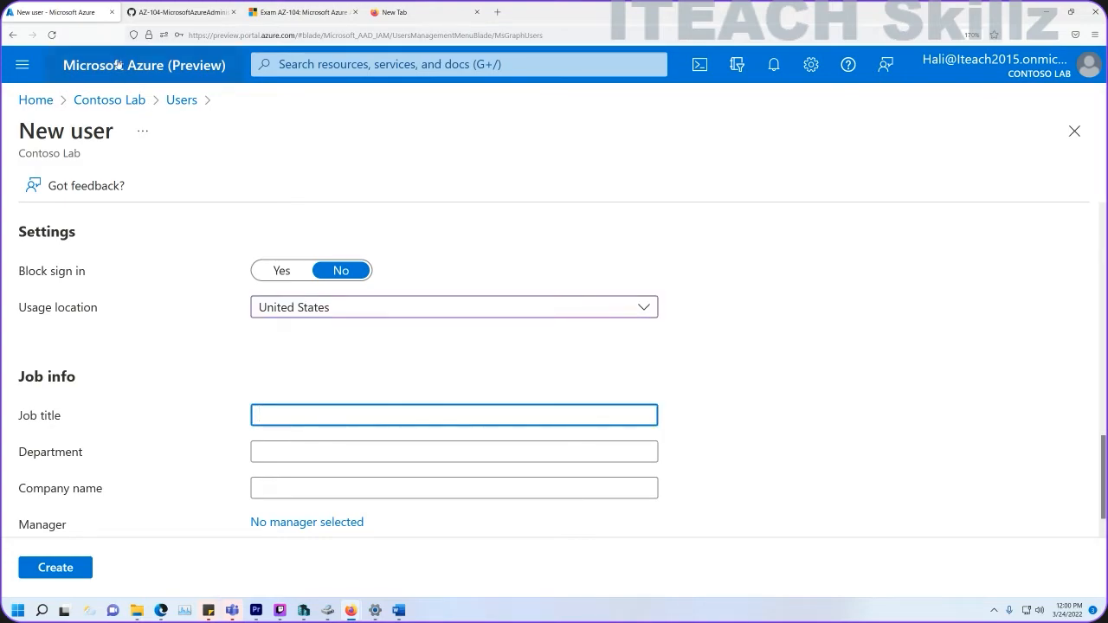
pyautogui.click(180, 12)
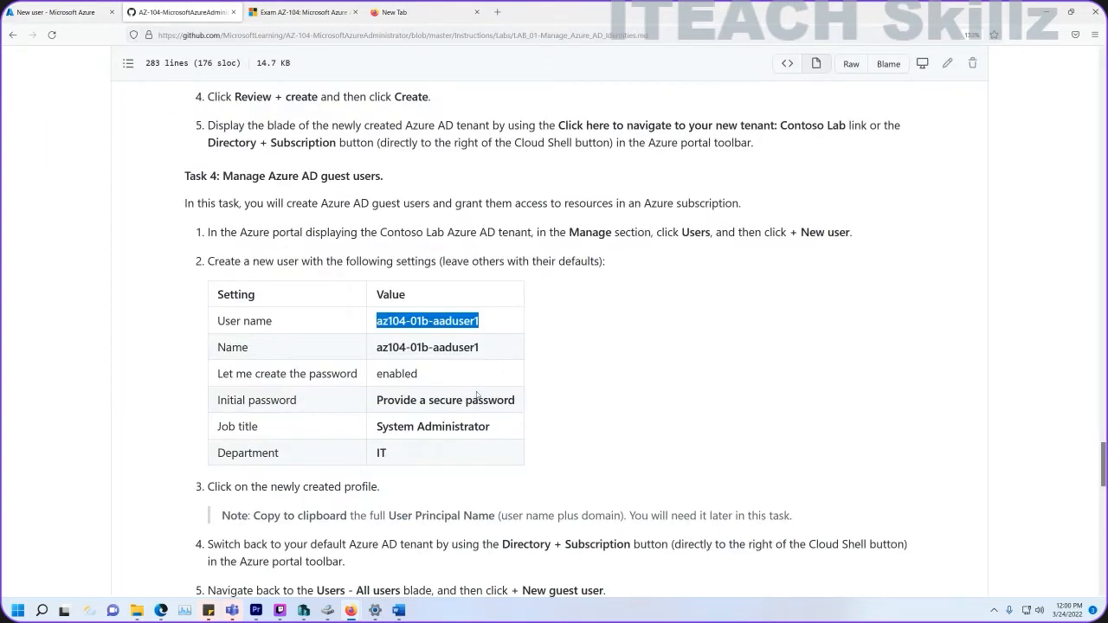
# Copy System Administrator from the lab guide into the Job title field, then copy IT.
pyautogui.scroll(-2, 477, 393)
pyautogui.moveTo(494, 355); pyautogui.dragTo(370, 356)
pyautogui.hotkey('ctrl', 'c')
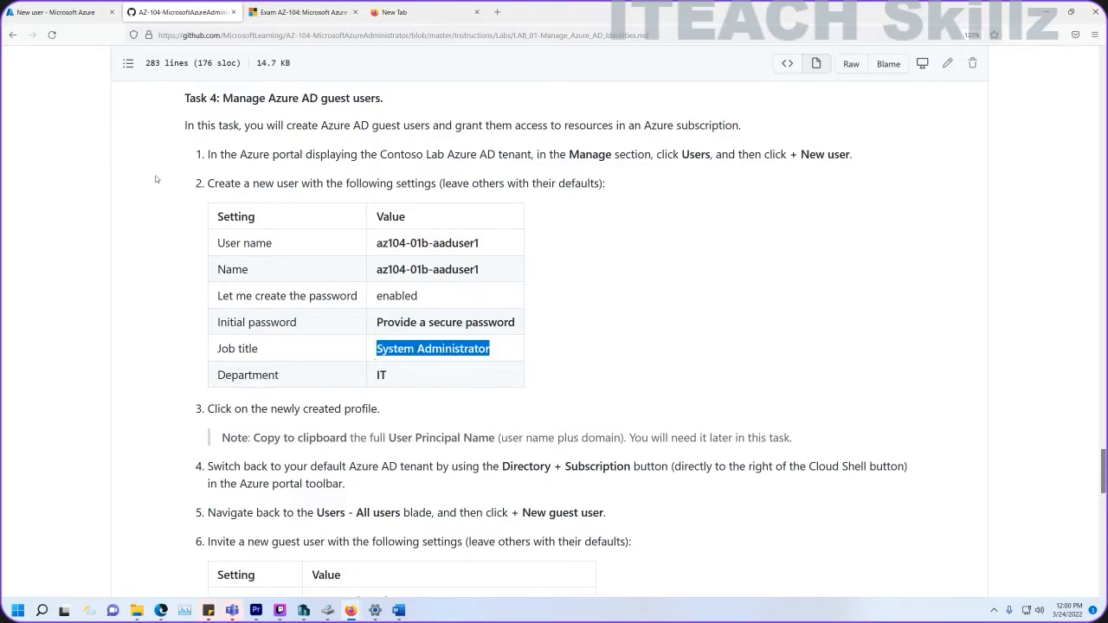
pyautogui.click(38, 17)
pyautogui.hotkey('ctrl', 'v')
pyautogui.click(181, 12)
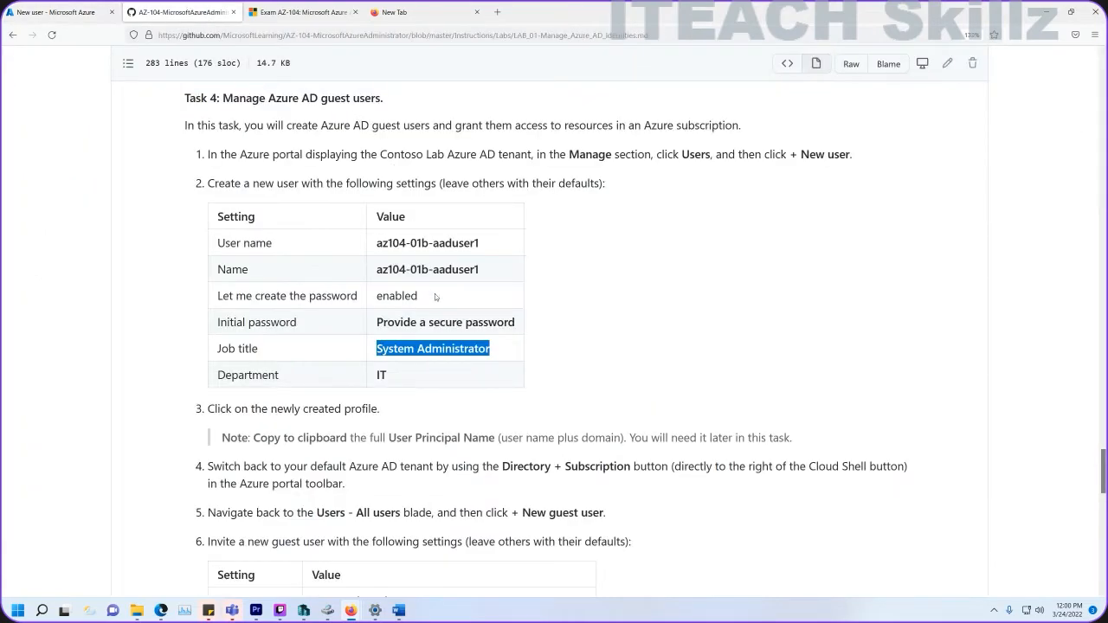
pyautogui.moveTo(420, 375); pyautogui.dragTo(354, 373)
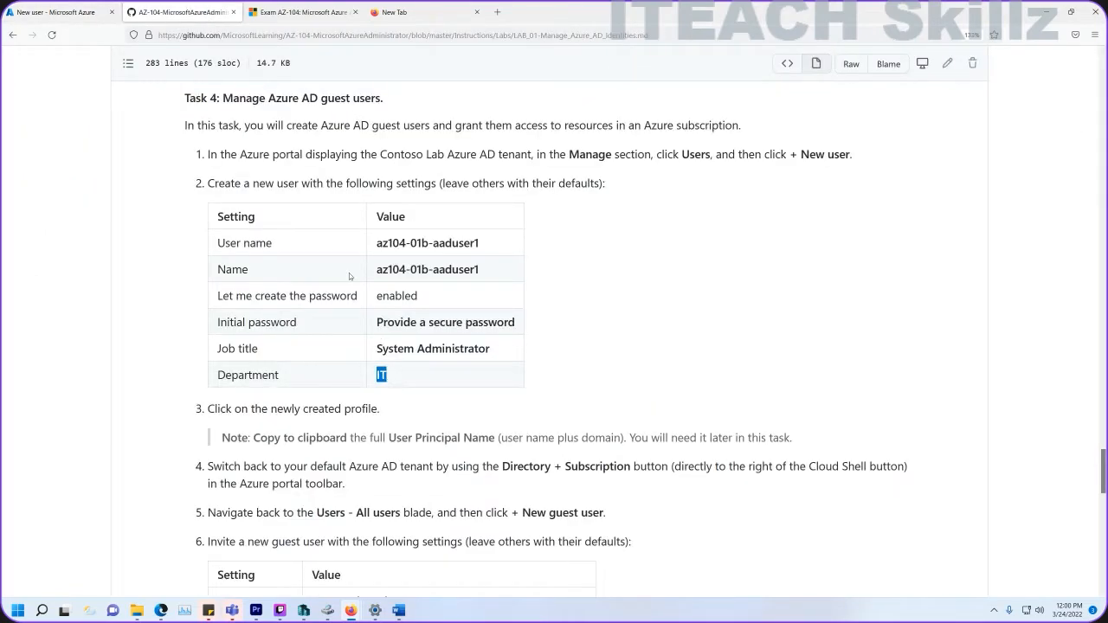
pyautogui.click(76, 12)
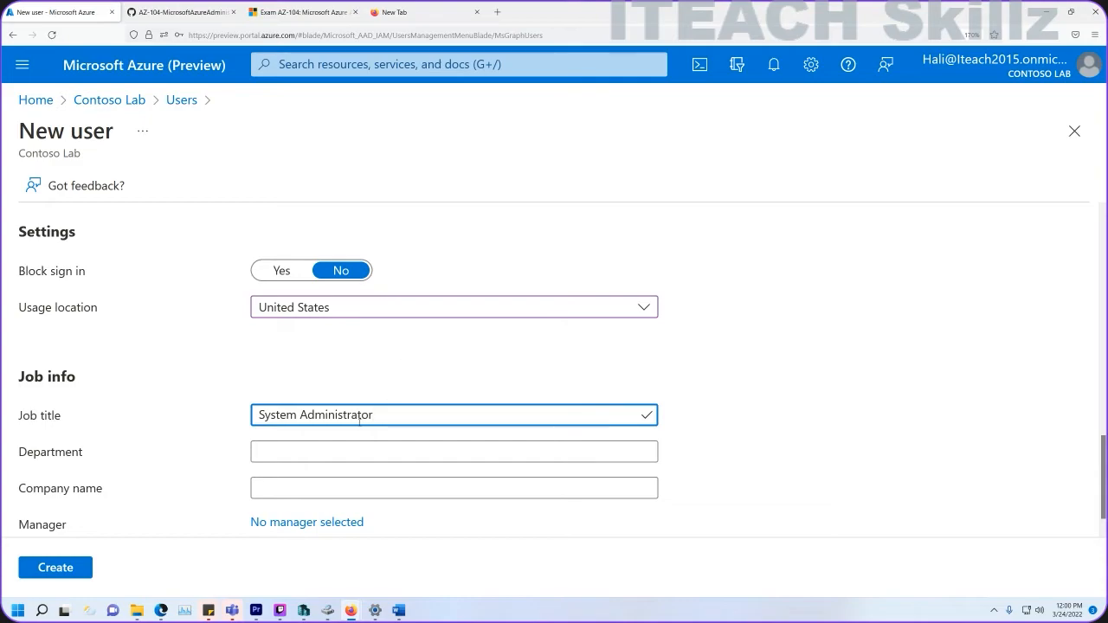
# Enter IT as the department and create user az104-01a-aaduser1.
pyautogui.click(325, 445)
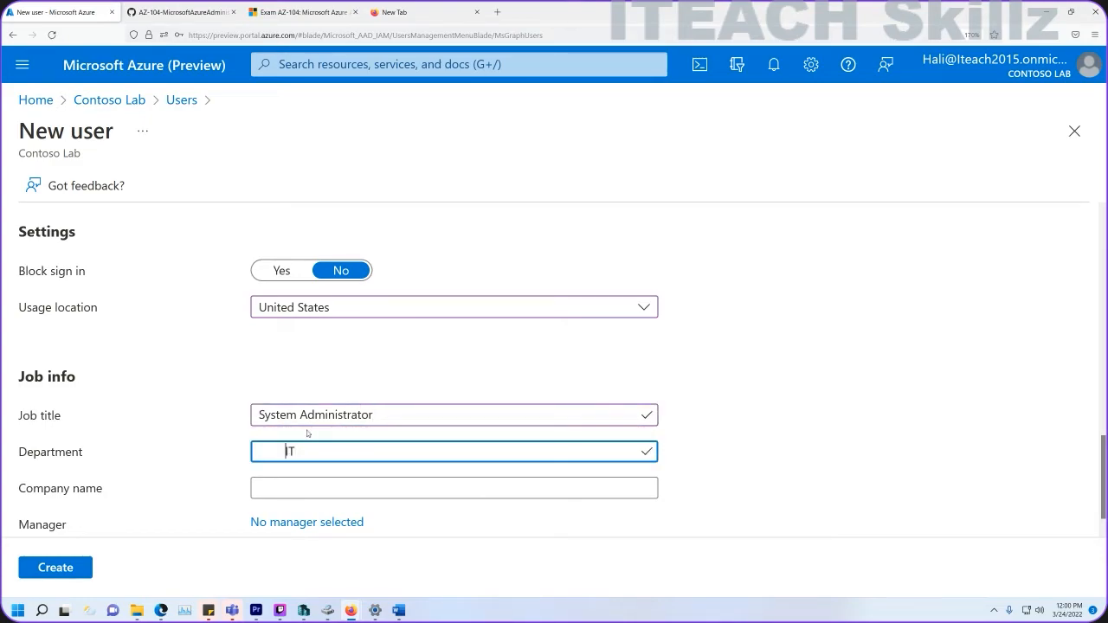
pyautogui.scroll(-1, 320, 409)
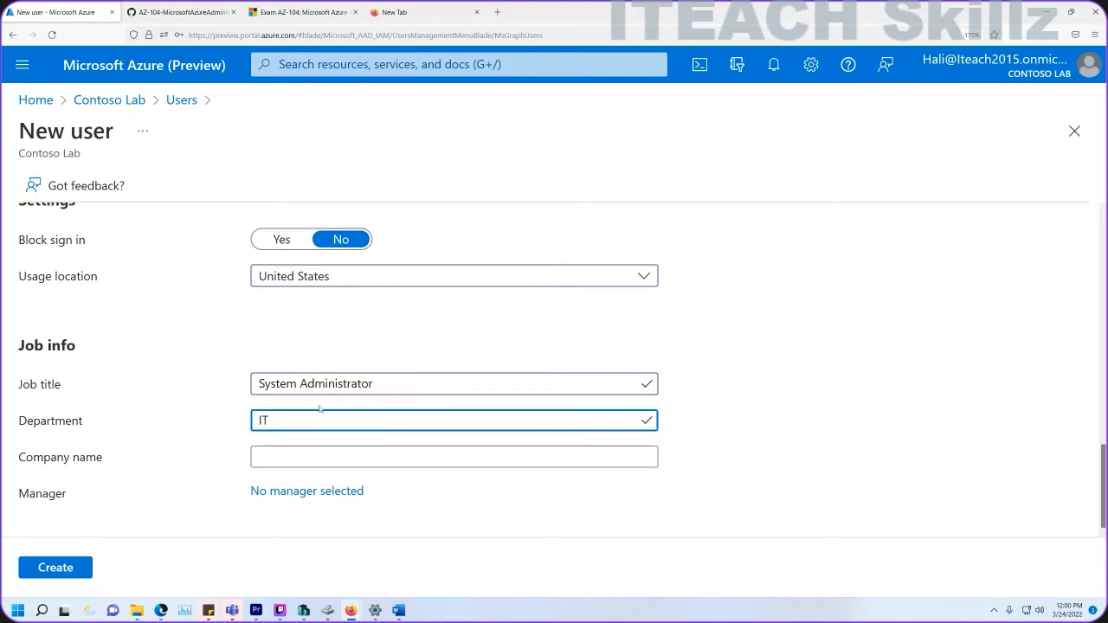
pyautogui.scroll(10, 195, 443)
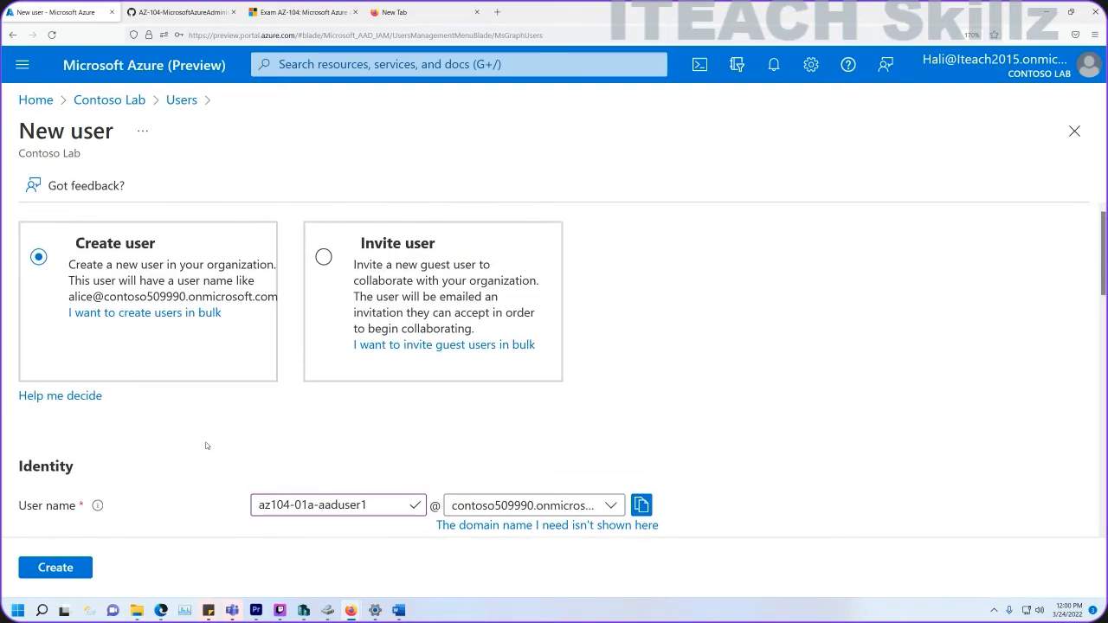
pyautogui.scroll(-8, 206, 446)
pyautogui.click(57, 567)
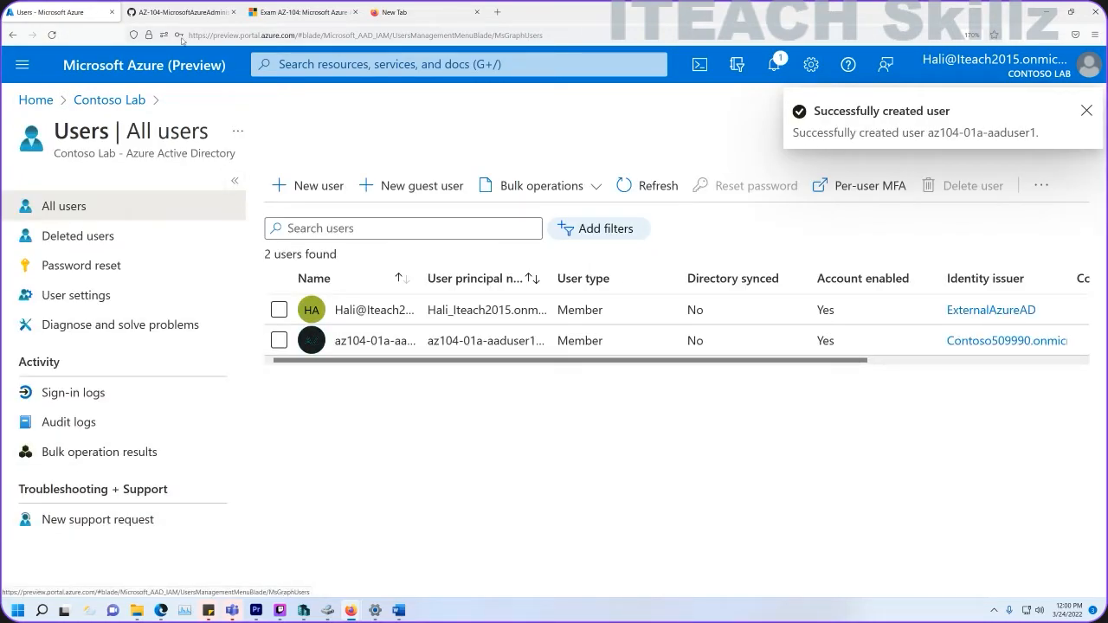
pyautogui.click(175, 13)
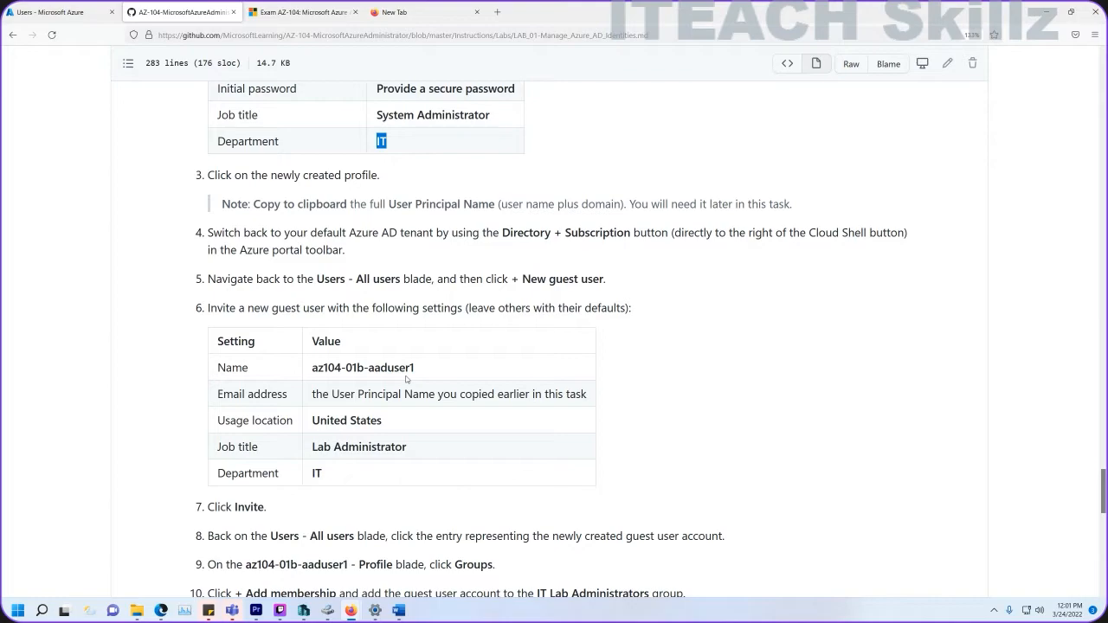
# Scroll the lab guide to Task 4's new-user table, then return to the Azure users list.
pyautogui.scroll(5, 405, 378)
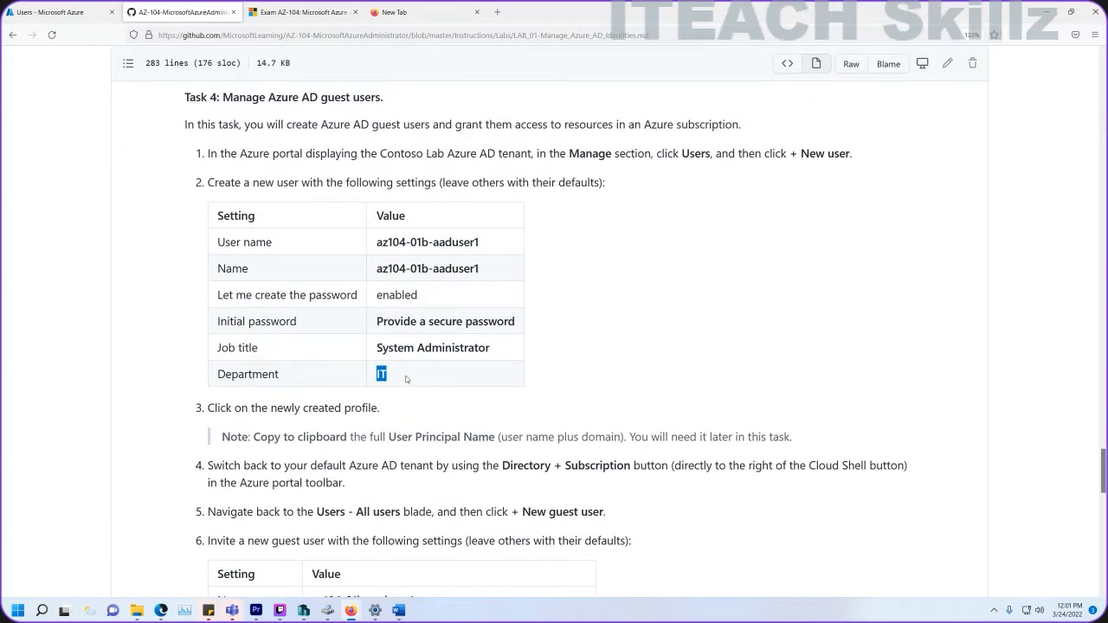
pyautogui.scroll(-7, 405, 378)
pyautogui.scroll(4, 406, 379)
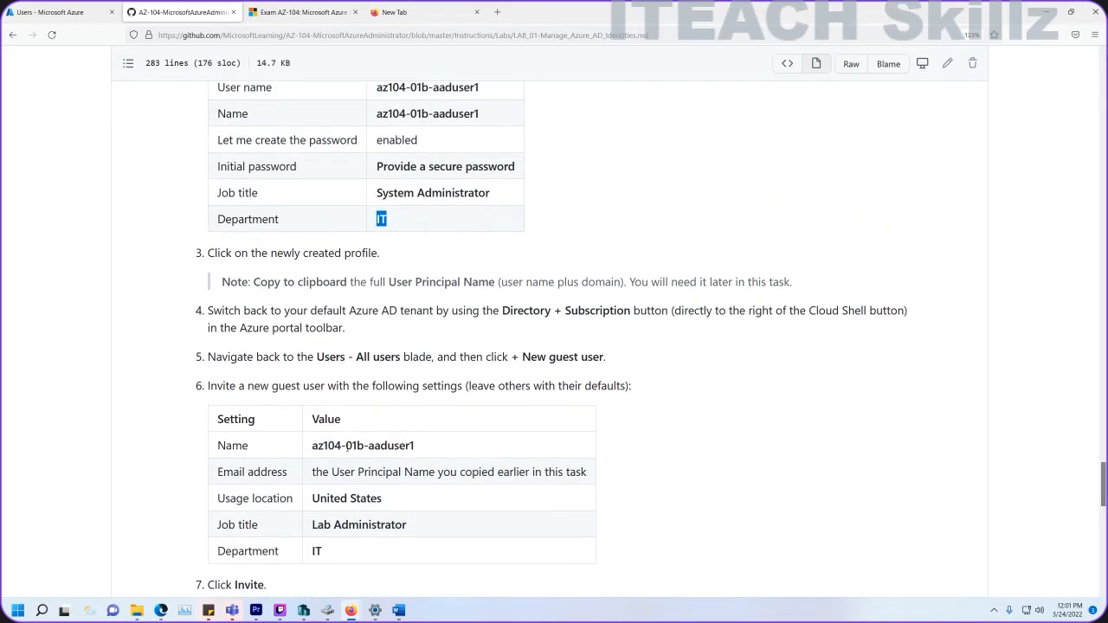
pyautogui.click(52, 12)
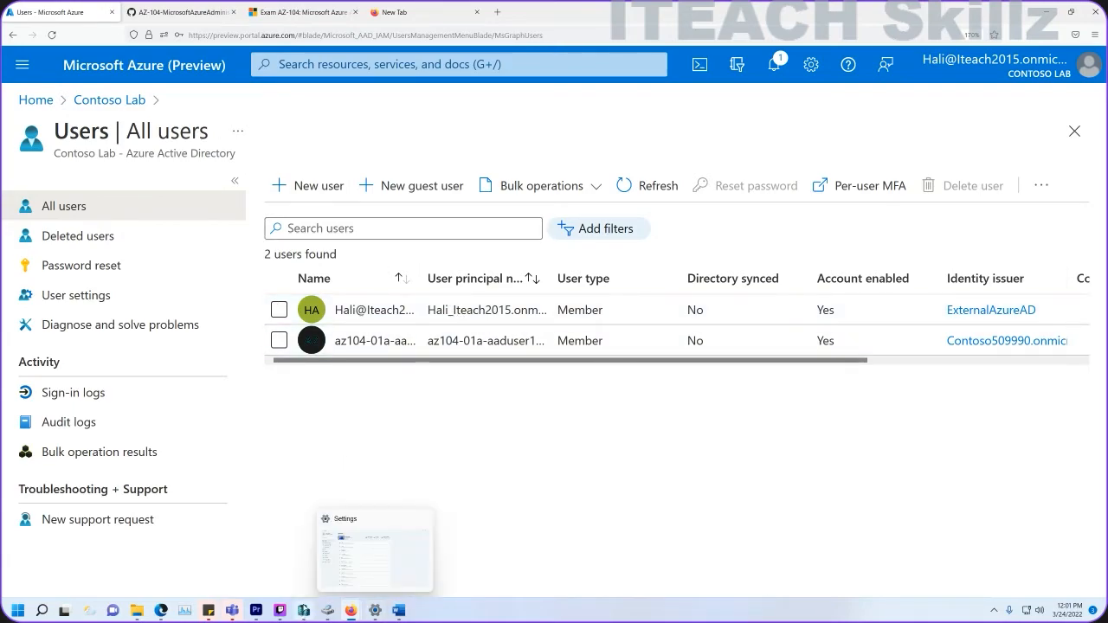
# Switch to the ITeach INC directory and start inviting a new guest user.
pyautogui.moveTo(350, 610)
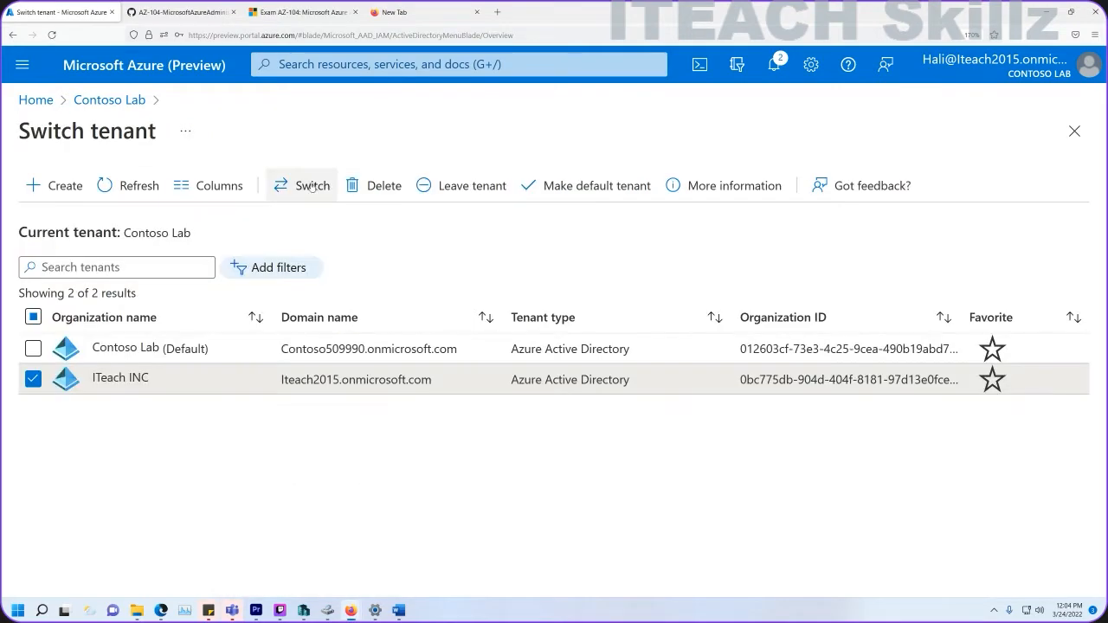
pyautogui.click(298, 184)
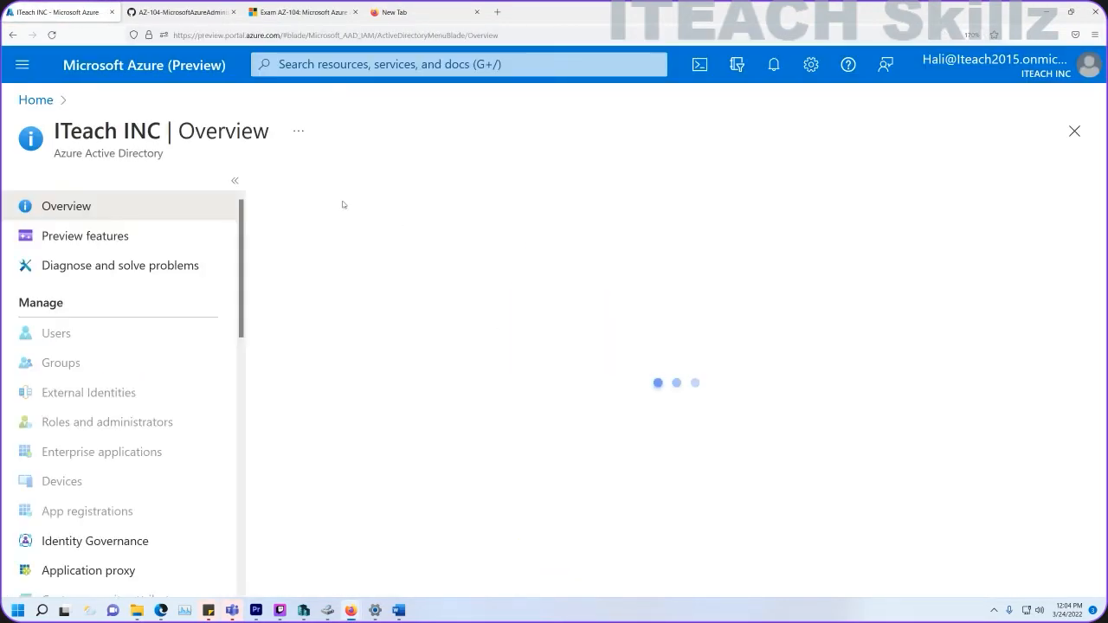
pyautogui.click(75, 336)
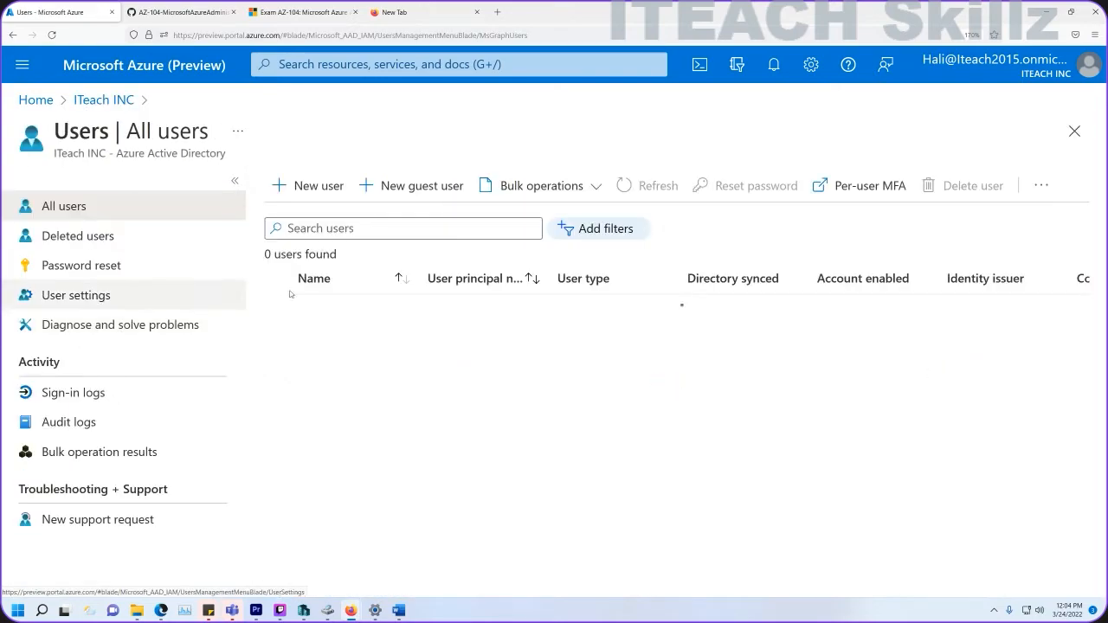
pyautogui.click(411, 187)
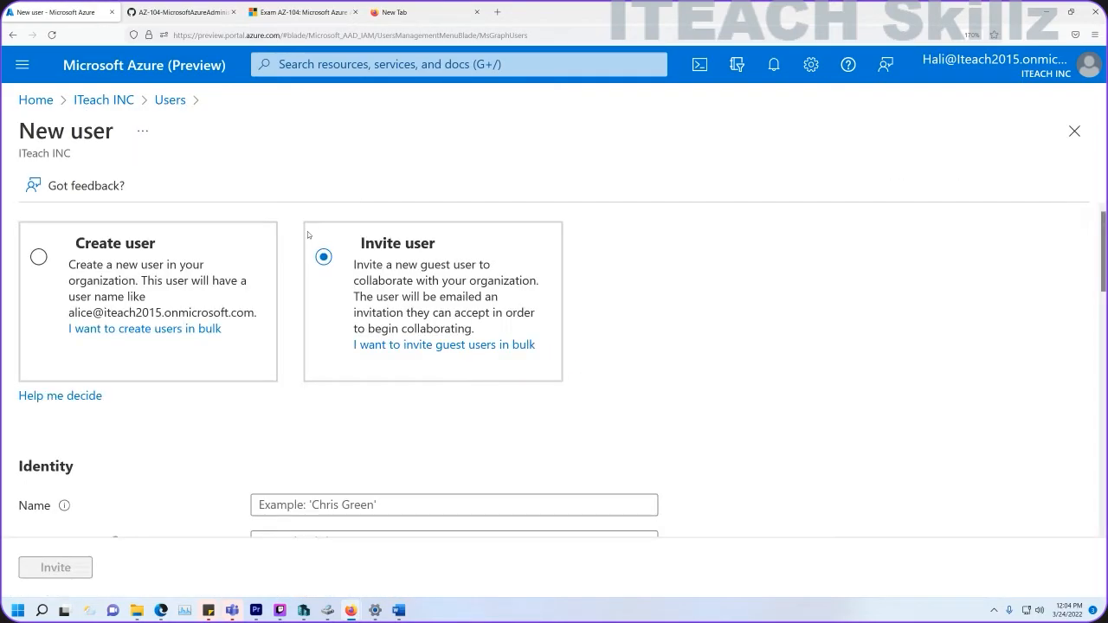
# Fill the guest's name and email address from the copied user principal name.
pyautogui.scroll(-3, 289, 512)
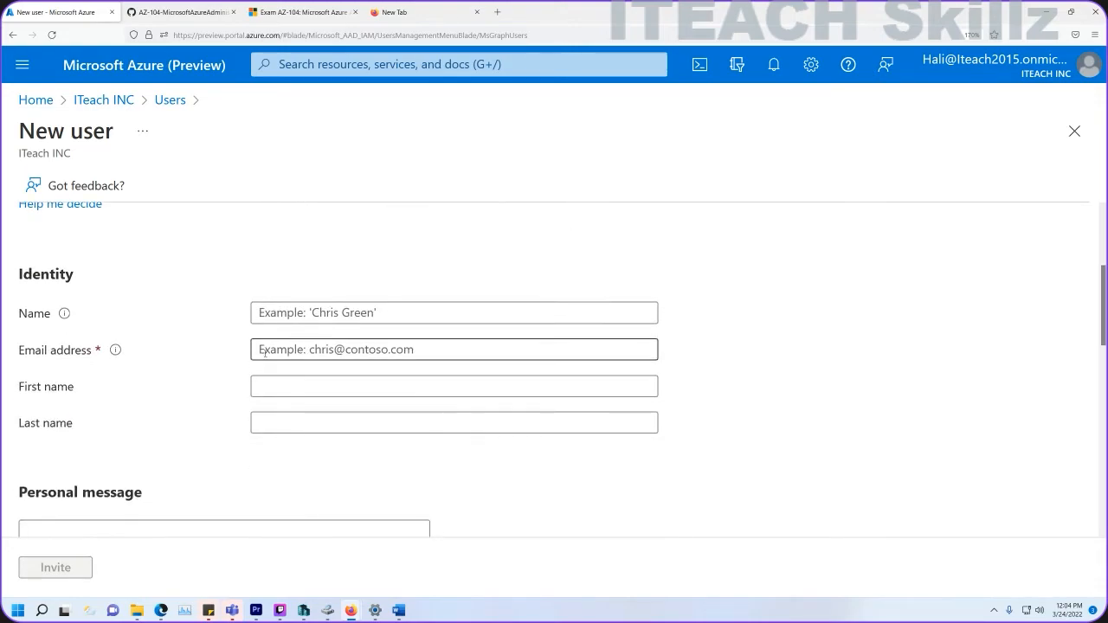
pyautogui.click(285, 313)
pyautogui.hotkey('ctrl', 'v')
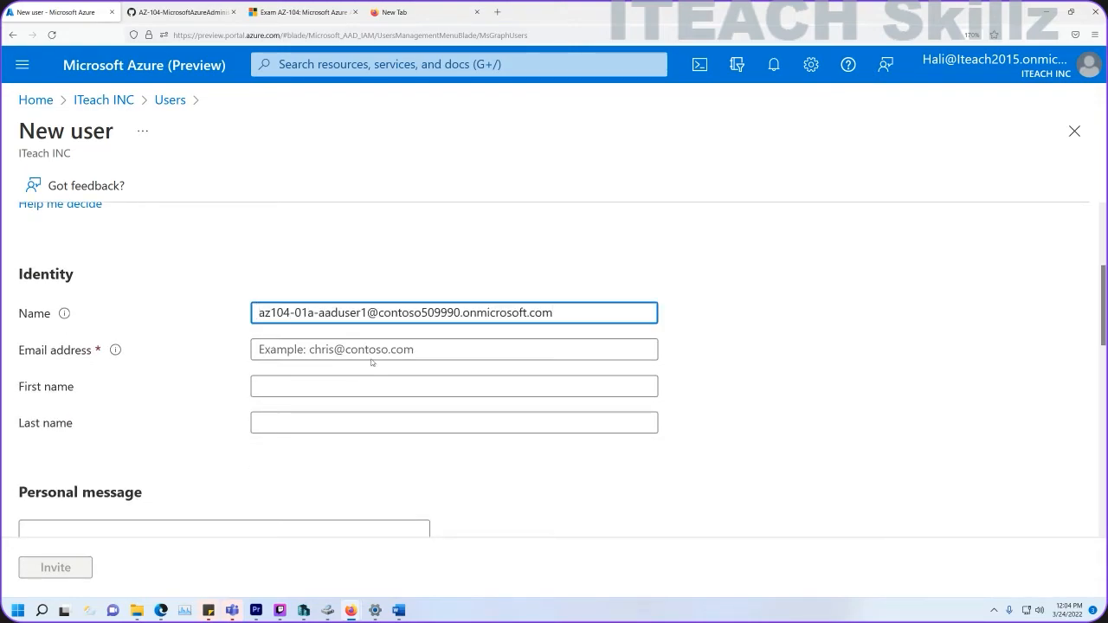
pyautogui.hotkey('shift', 'Left')
pyautogui.hotkey('shift', 'Left')
pyautogui.hotkey('shift', 'Left')
pyautogui.hotkey('shift', 'Left')
pyautogui.hotkey('shift', 'Left')
pyautogui.hotkey('shift', 'Left')
pyautogui.hotkey('shift', 'Left')
pyautogui.hotkey('shift', 'Left')
pyautogui.hotkey('shift', 'Left')
pyautogui.hotkey('shift', 'Left')
pyautogui.hotkey('shift', 'Left')
pyautogui.hotkey('shift', 'Left')
pyautogui.hotkey('shift', 'Left')
pyautogui.hotkey('shift', 'Left')
pyautogui.hotkey('shift', 'Left')
pyautogui.hotkey('shift', 'Left')
pyautogui.hotkey('shift', 'Left')
pyautogui.hotkey('shift', 'Left')
pyautogui.hotkey('shift', 'Left')
pyautogui.hotkey('shift', 'Left')
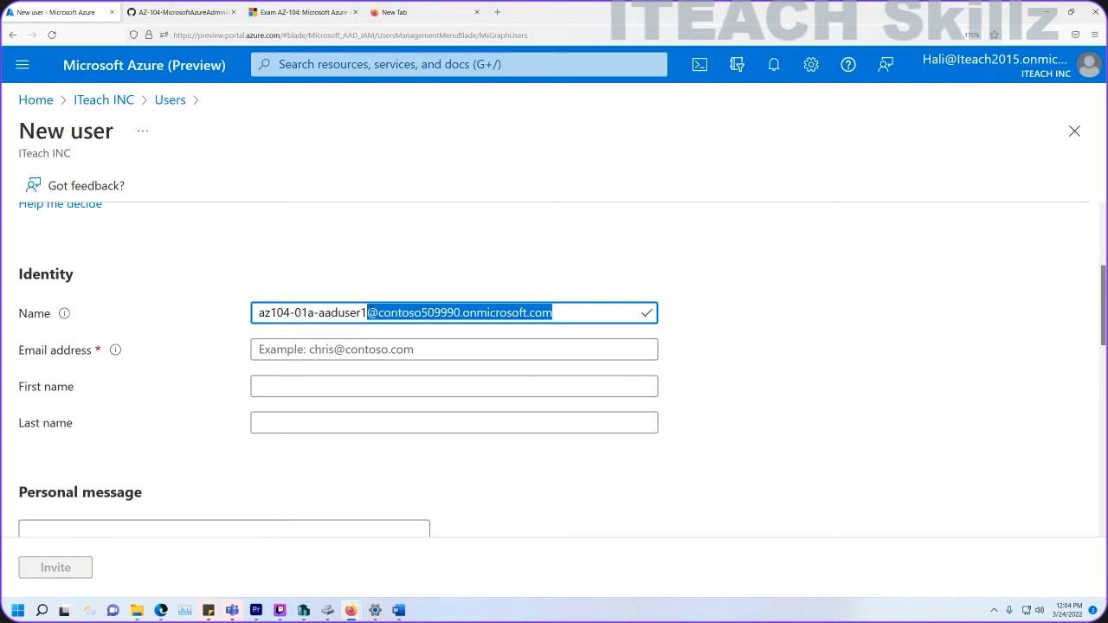
pyautogui.press('BackSpace')
pyautogui.click(349, 348)
pyautogui.hotkey('ctrl', 'v')
# Write the invitation message 'Welcome to ITEAC'.
pyautogui.scroll(-2, 225, 381)
pyautogui.click(225, 380)
pyautogui.write('Welcome to ITEAC')
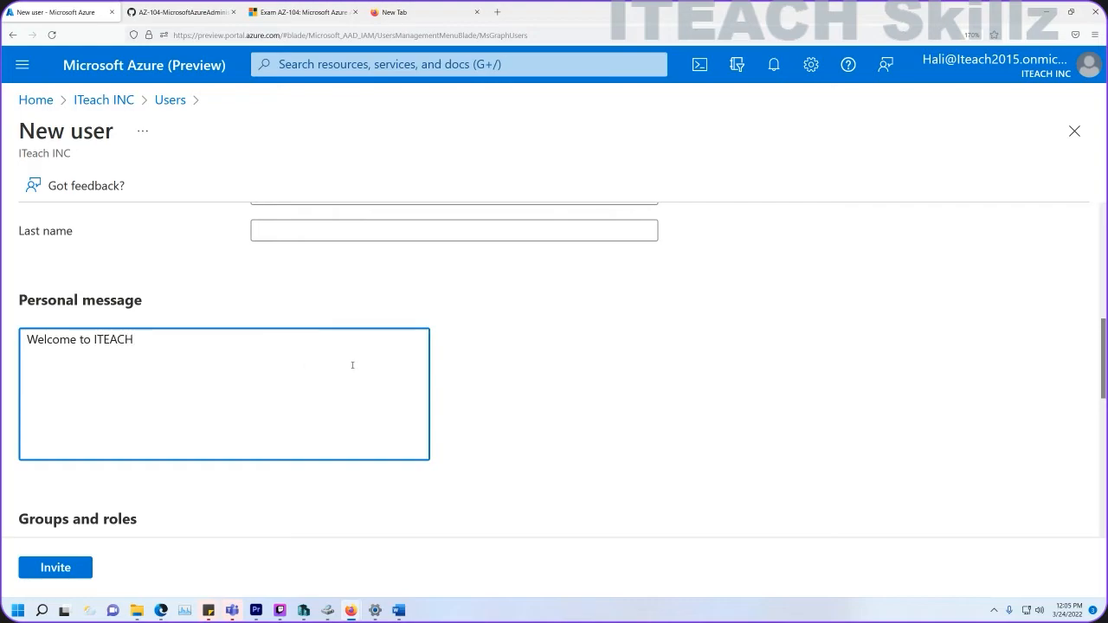
# Set the guest's usage location to United States.
pyautogui.scroll(-5, 352, 364)
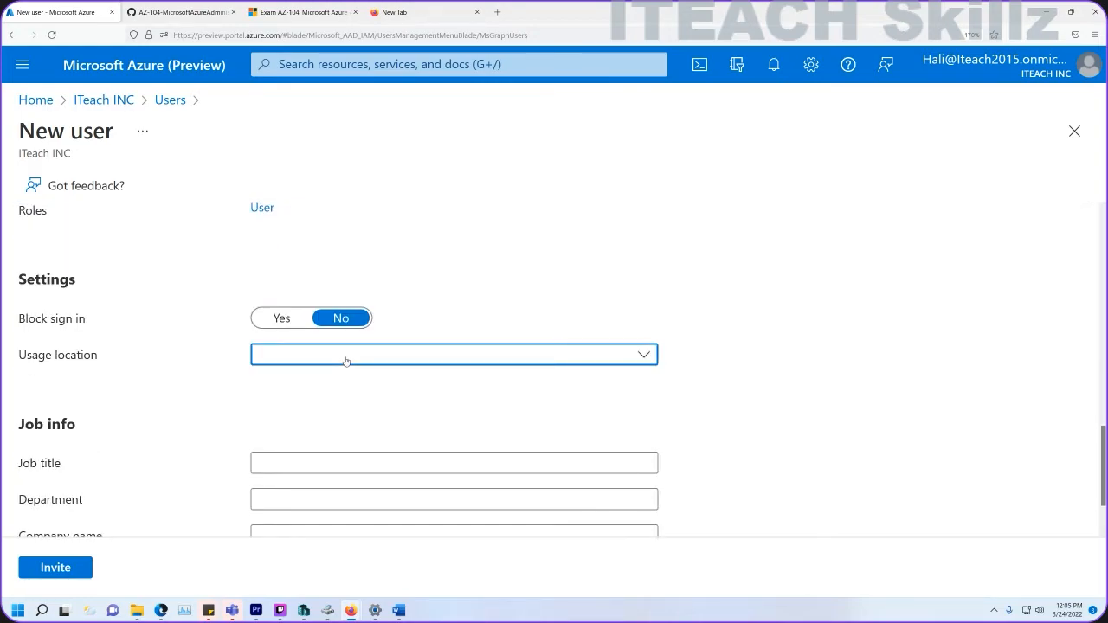
pyautogui.click(345, 361)
pyautogui.write('uni')
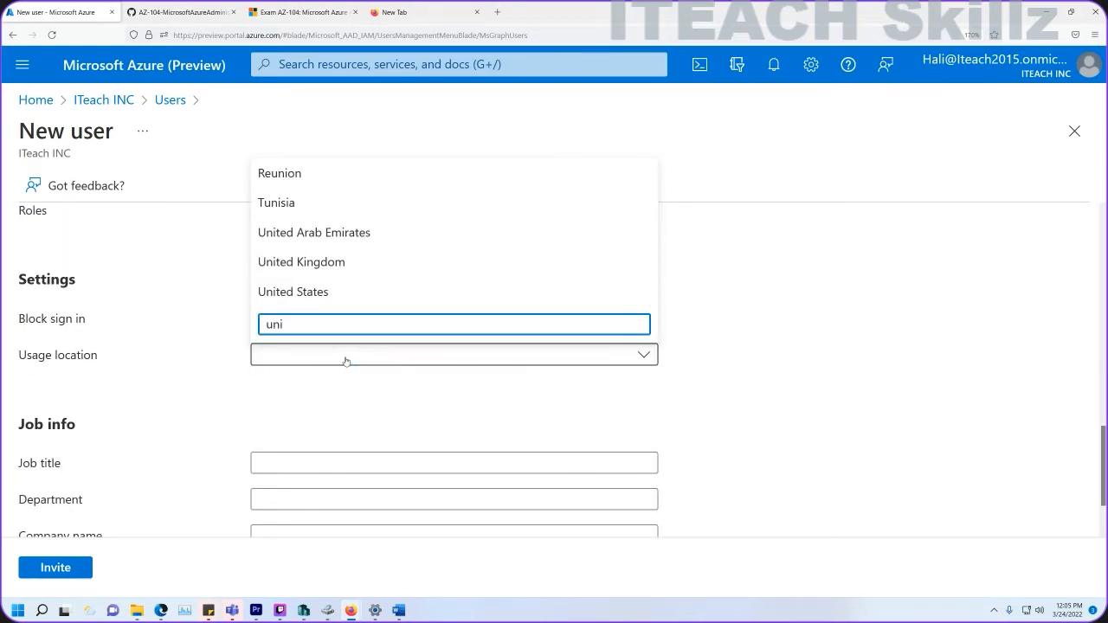
pyautogui.click(322, 292)
pyautogui.scroll(-1, 372, 403)
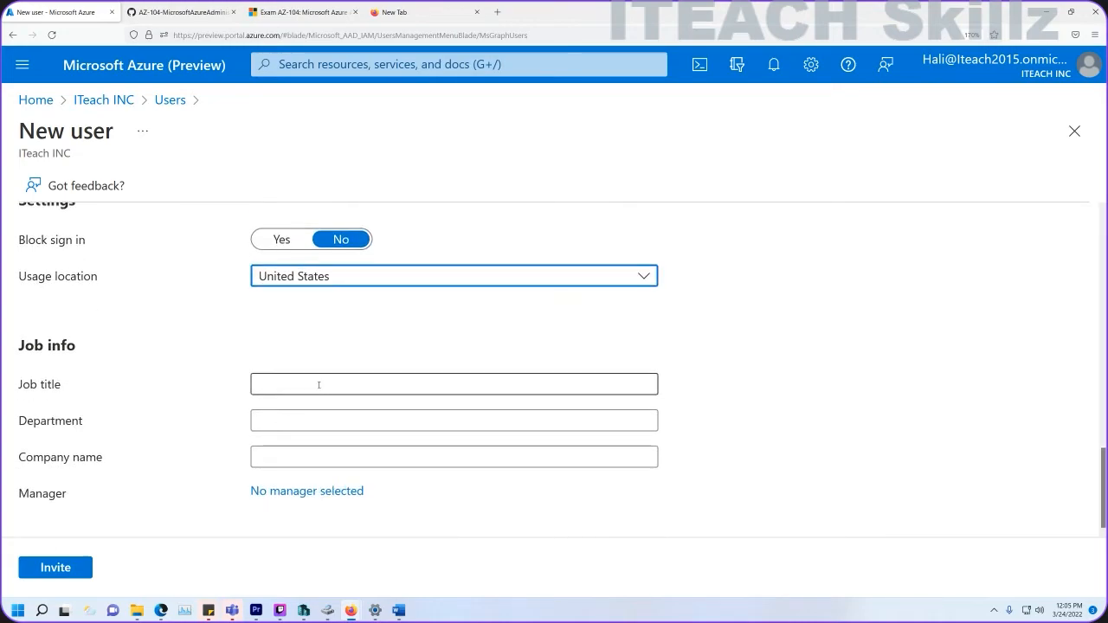
# Copy Lab Administrator from the lab guide into the guest's Job title field.
pyautogui.click(189, 13)
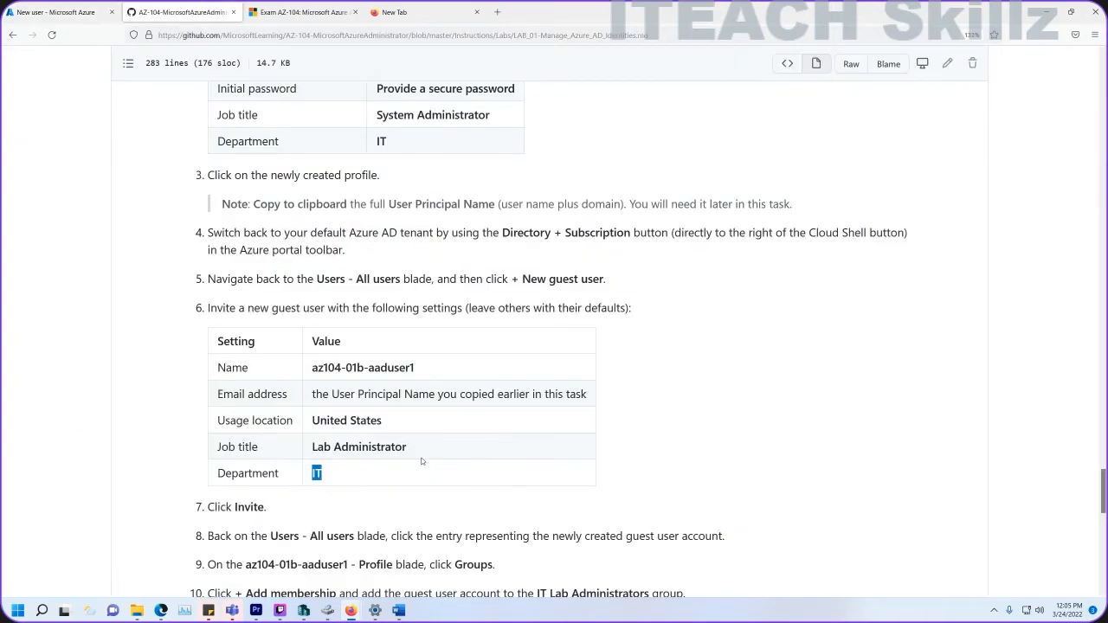
pyautogui.moveTo(421, 460); pyautogui.dragTo(303, 458)
pyautogui.hotkey('ctrl', 'c')
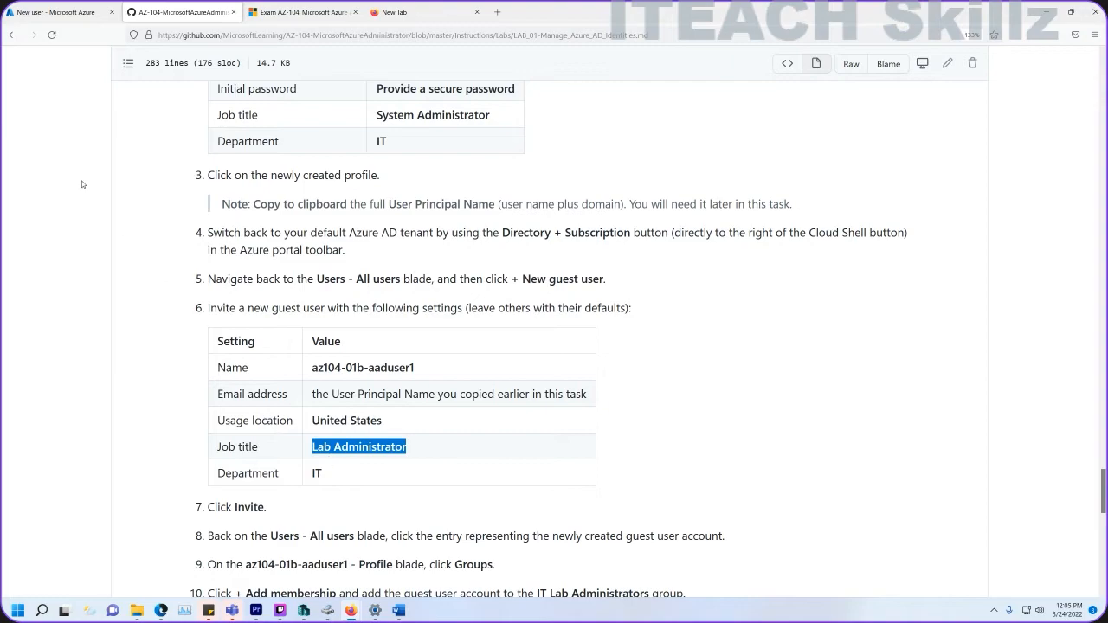
pyautogui.click(55, 13)
pyautogui.click(327, 389)
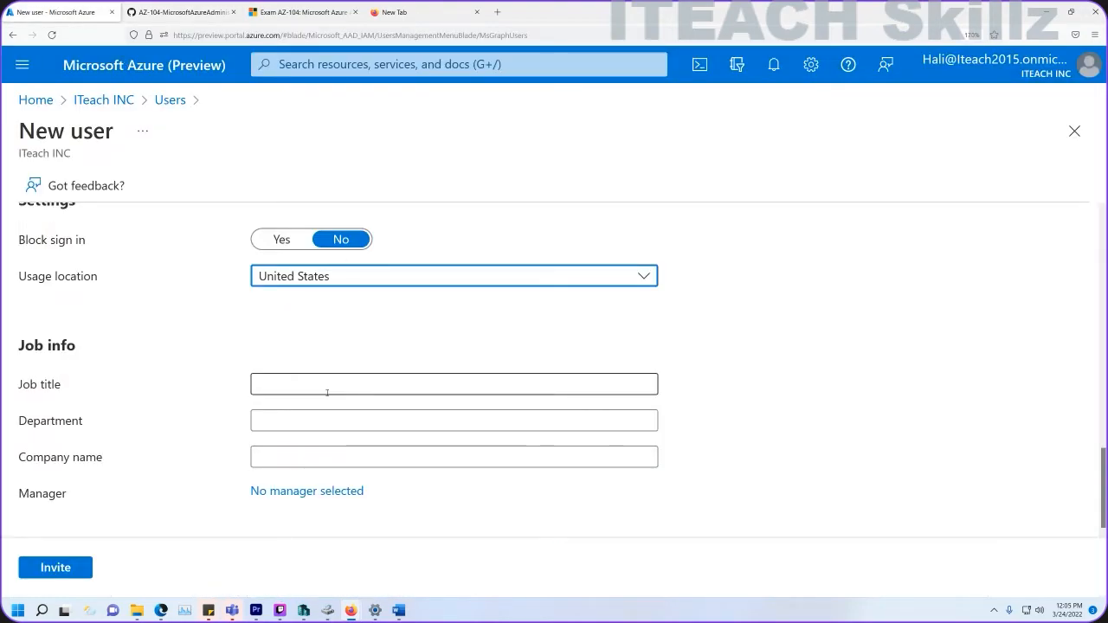
pyautogui.hotkey('ctrl', 'v')
pyautogui.press('BackSpace')
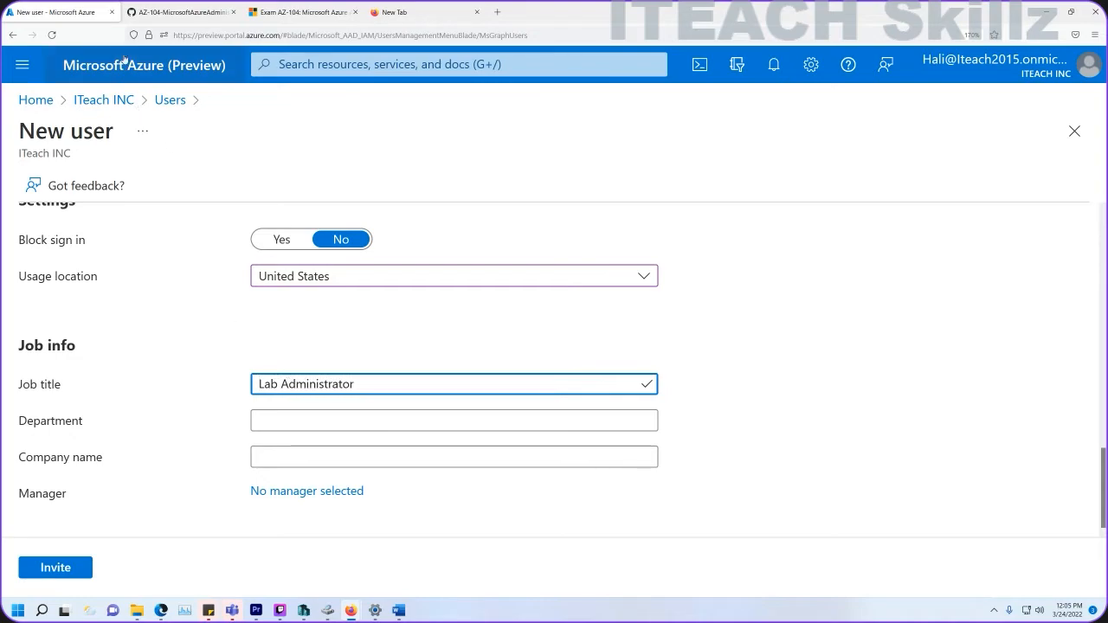
# Copy IT from the lab guide into the guest's Department field.
pyautogui.click(182, 12)
pyautogui.moveTo(308, 474); pyautogui.dragTo(323, 473)
pyautogui.click(52, 13)
pyautogui.click(305, 419)
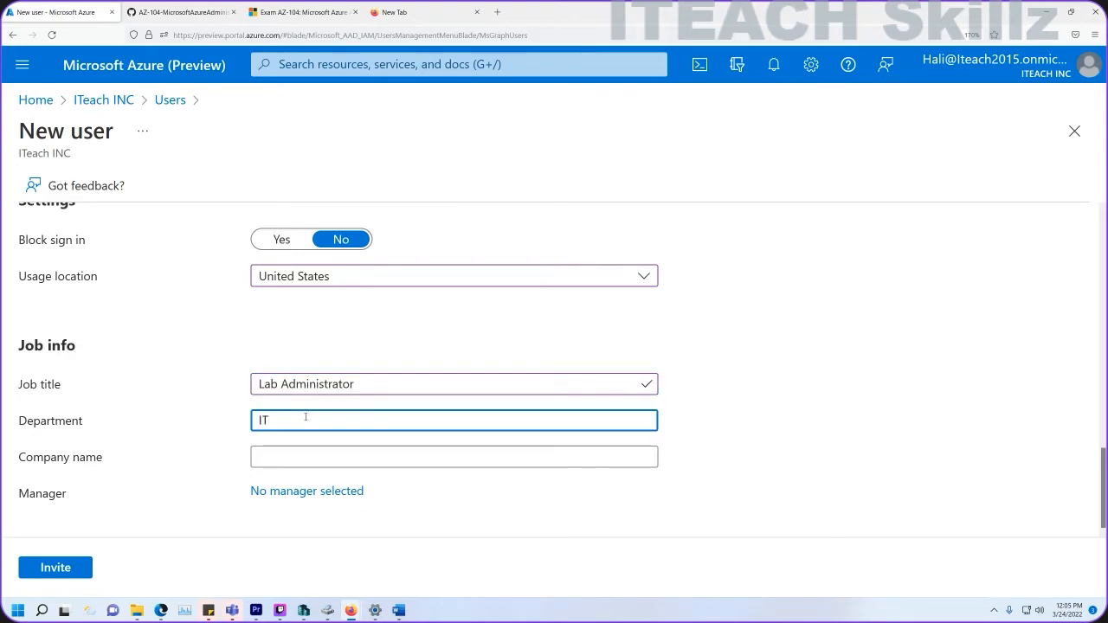
pyautogui.scroll(5, 182, 452)
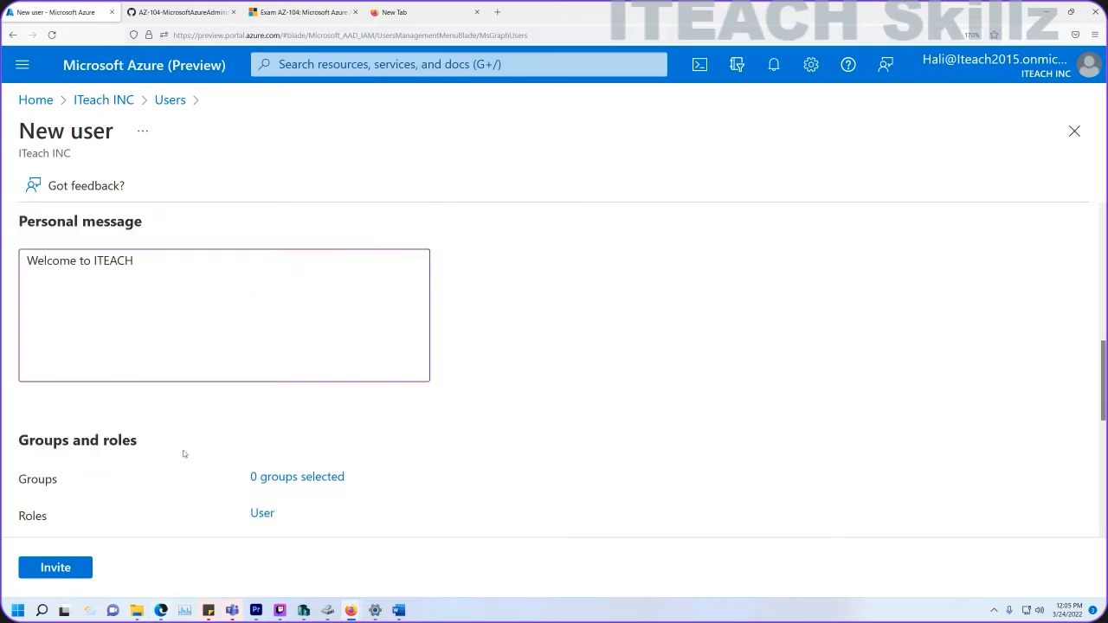
pyautogui.scroll(5, 184, 452)
pyautogui.scroll(-3, 292, 453)
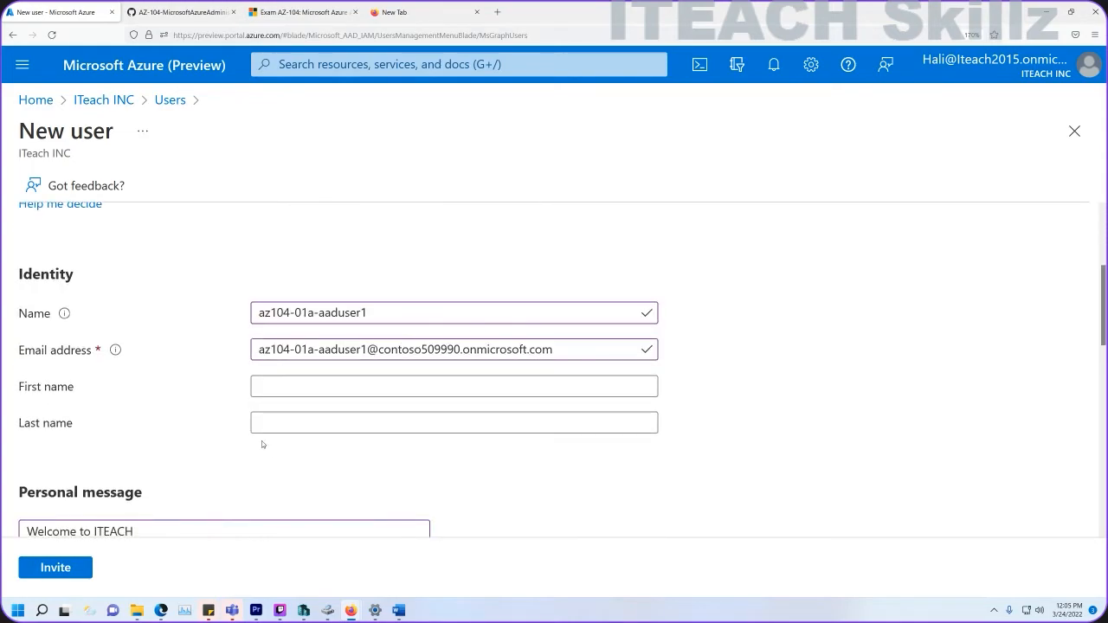
# Enter first name Test and last name Last, then send the invitation.
pyautogui.click(325, 384)
pyautogui.write('Test')
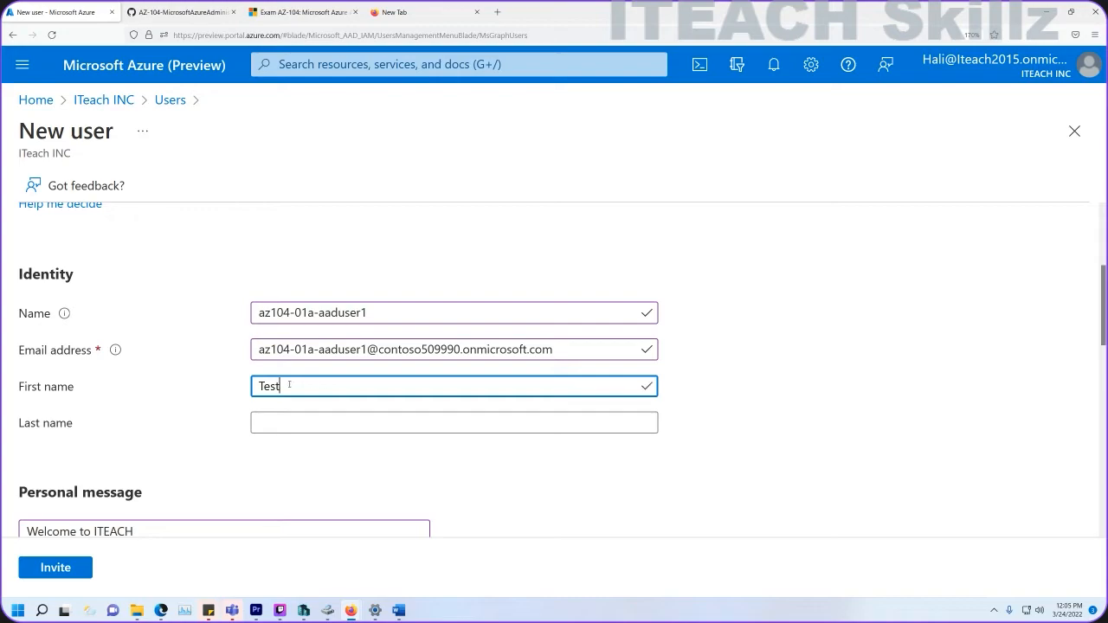
pyautogui.click(279, 423)
pyautogui.write('Last')
pyautogui.scroll(-2, 268, 432)
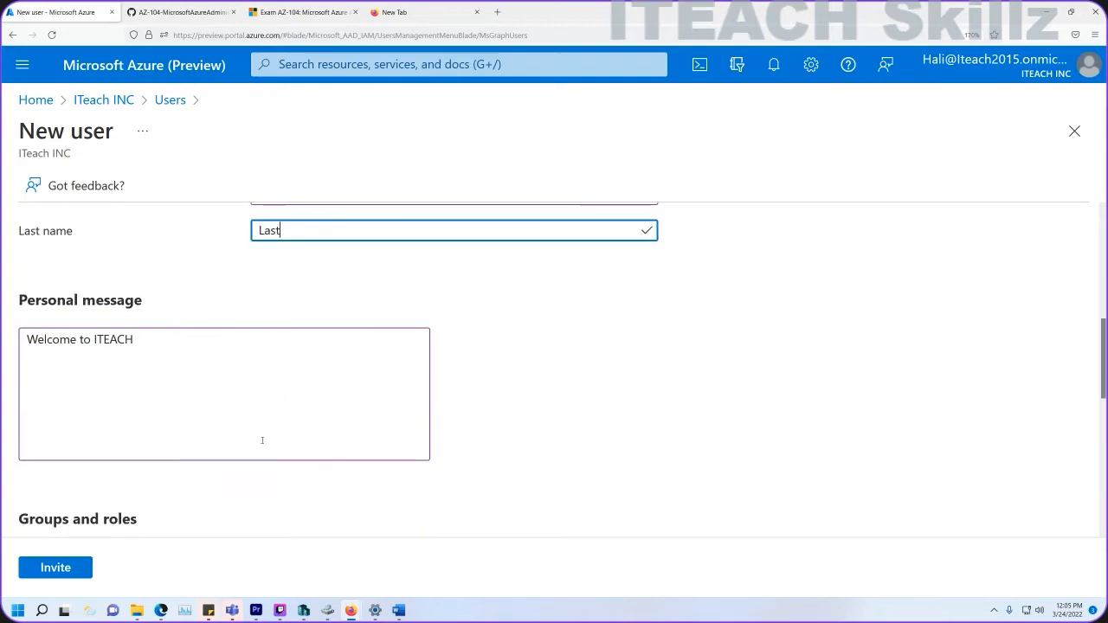
pyautogui.scroll(-5, 263, 439)
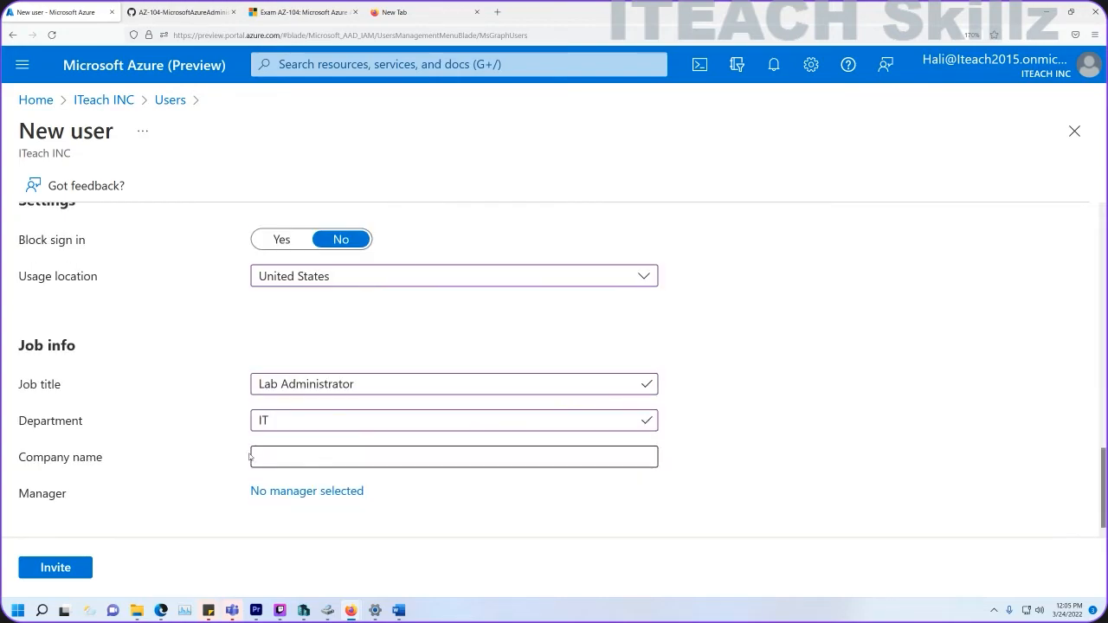
pyautogui.click(55, 568)
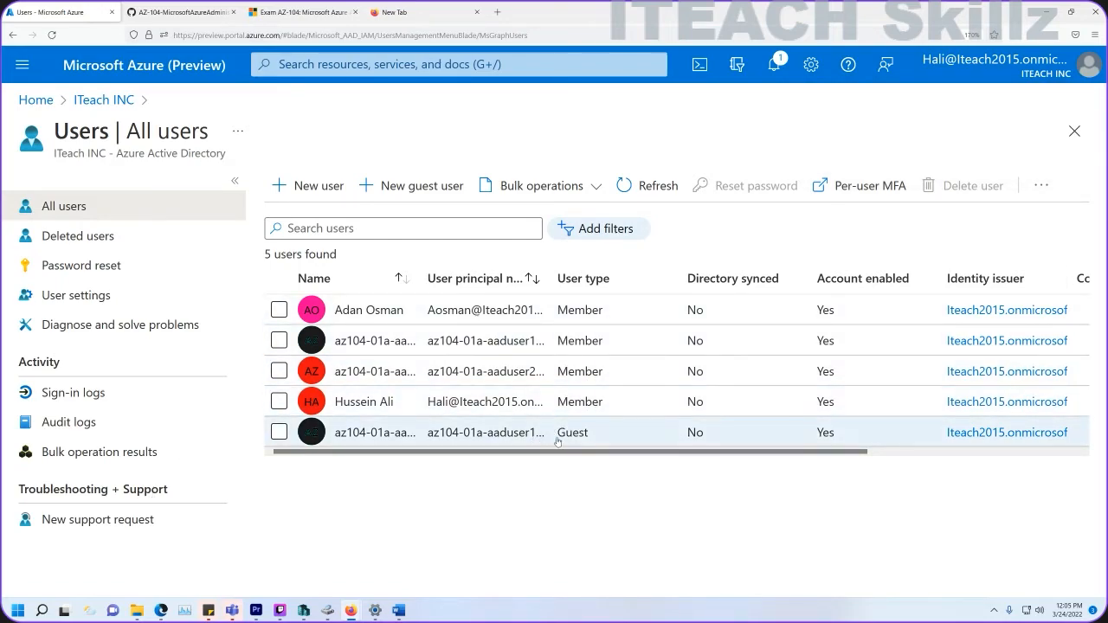
# Open the guest user's profile and highlight its external user principal name.
pyautogui.click(449, 428)
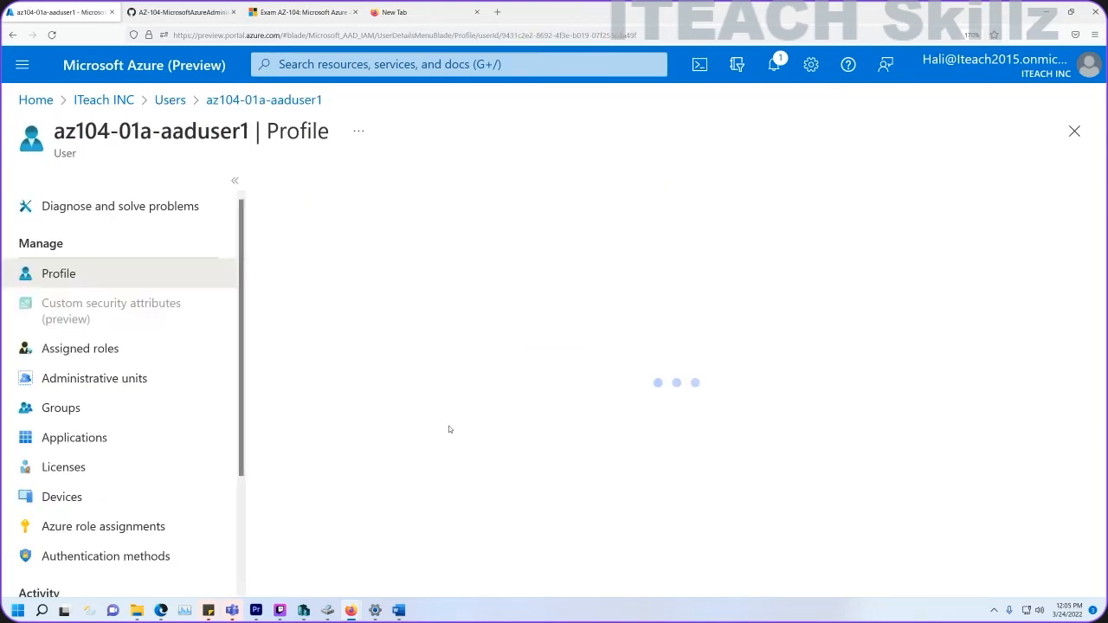
pyautogui.scroll(-5, 331, 350)
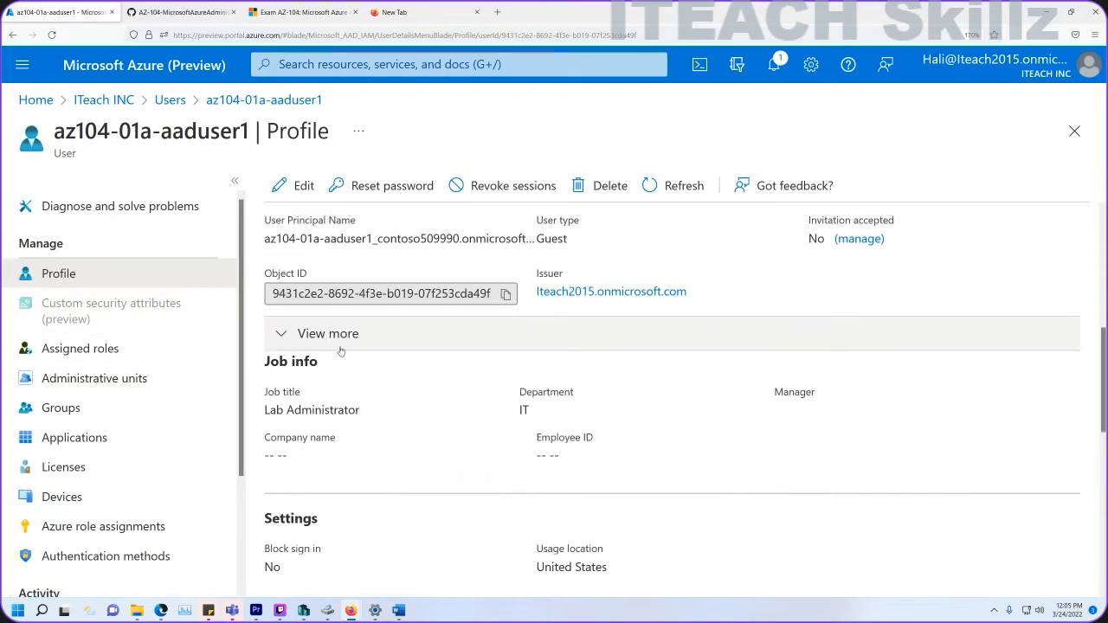
pyautogui.scroll(1, 412, 352)
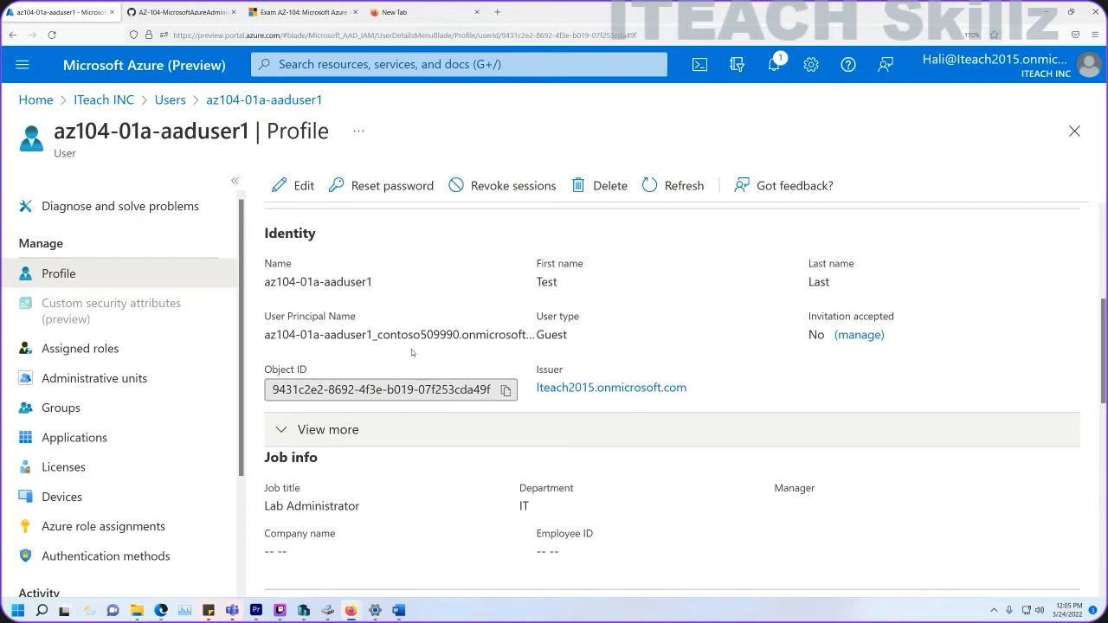
pyautogui.scroll(-1, 462, 465)
pyautogui.scroll(-2, 462, 466)
pyautogui.scroll(-1, 510, 502)
pyautogui.scroll(-3, 522, 499)
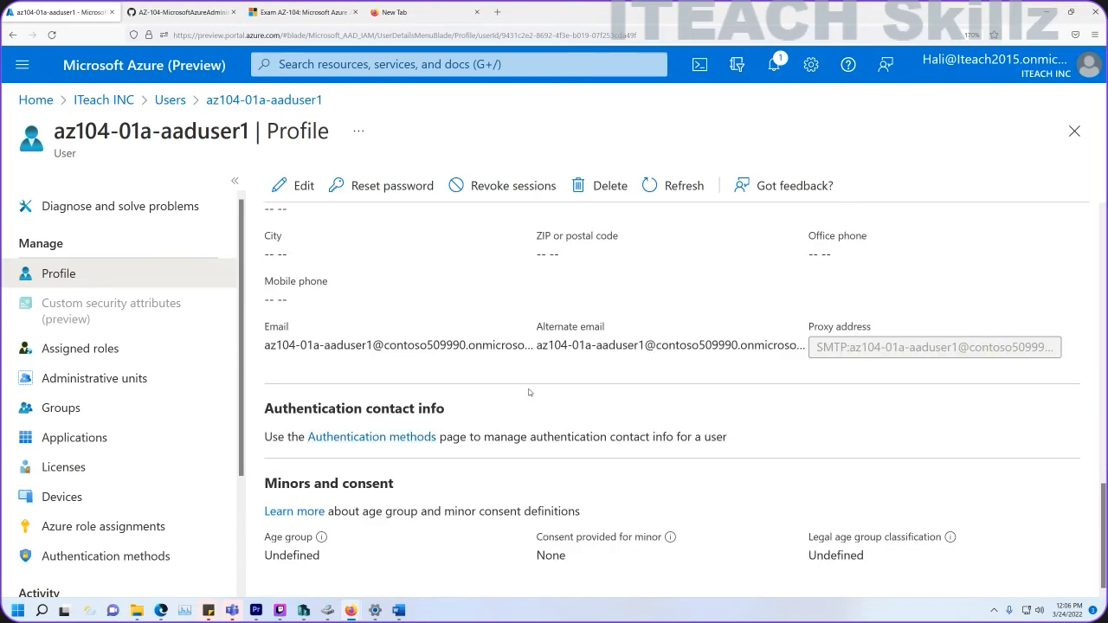
pyautogui.scroll(8, 529, 394)
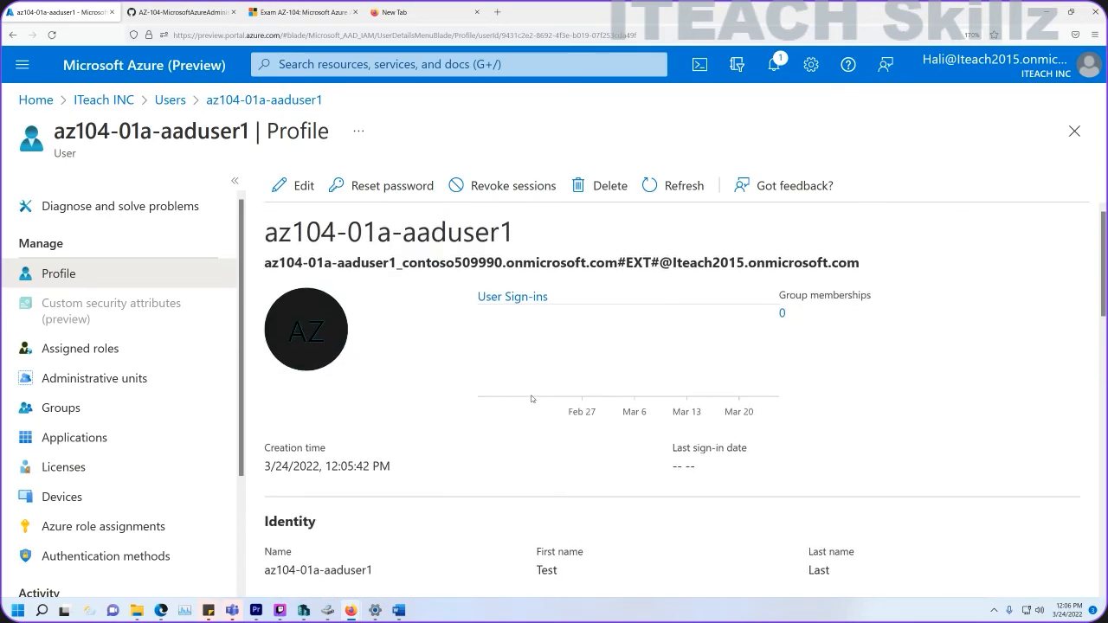
pyautogui.moveTo(263, 262); pyautogui.dragTo(865, 262)
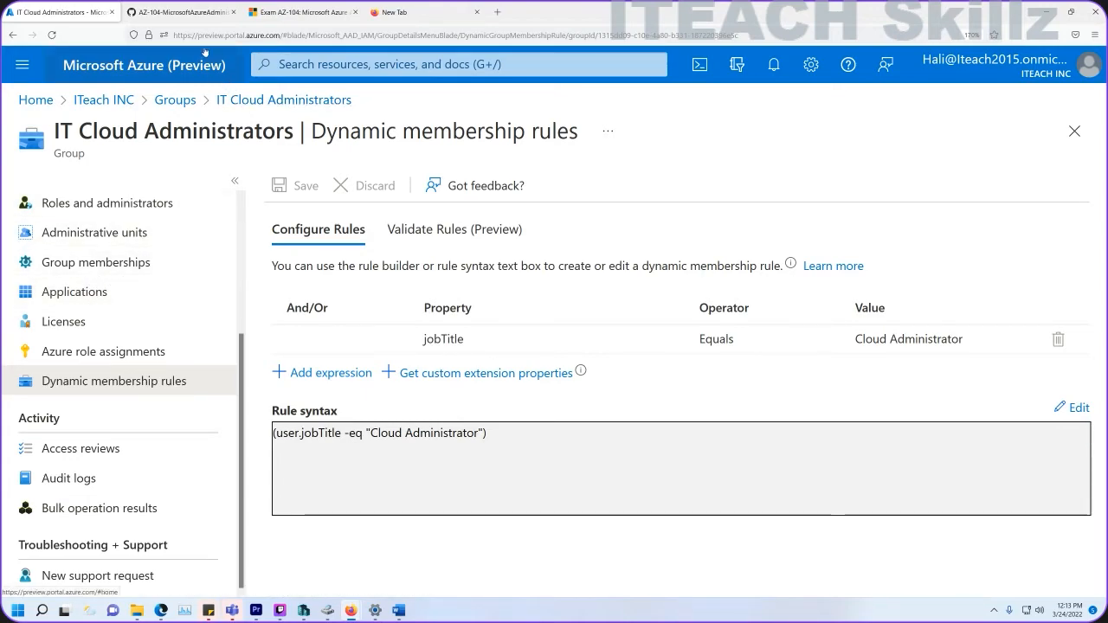
# Select the IT Cloud, IT Lab and IT System Administrators groups, delete them and confirm.
pyautogui.click(281, 100)
pyautogui.click(178, 101)
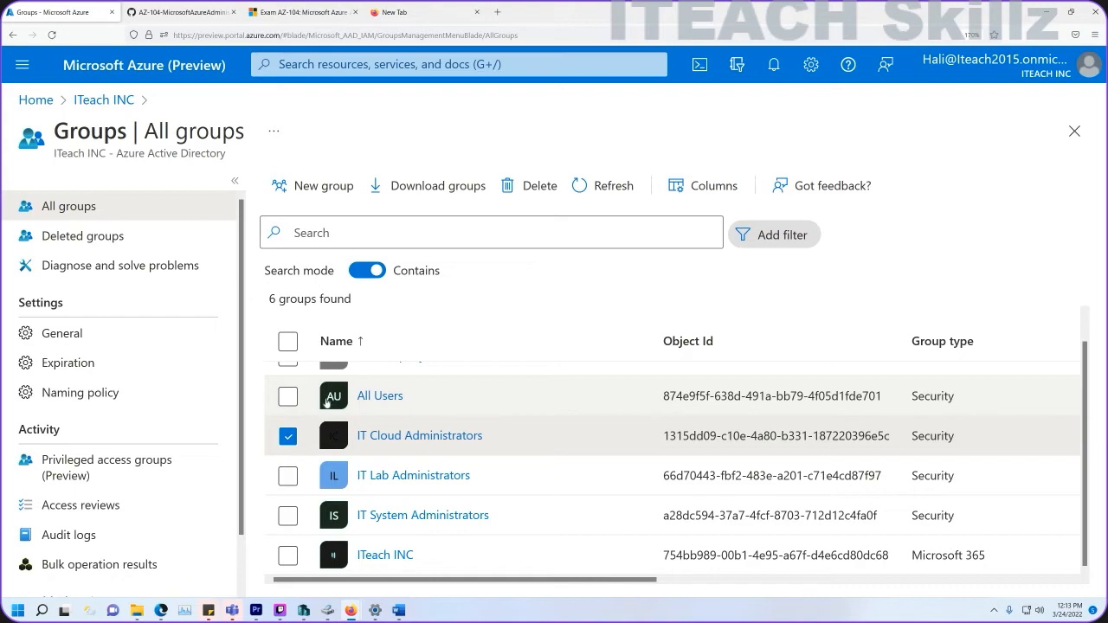
pyautogui.click(287, 476)
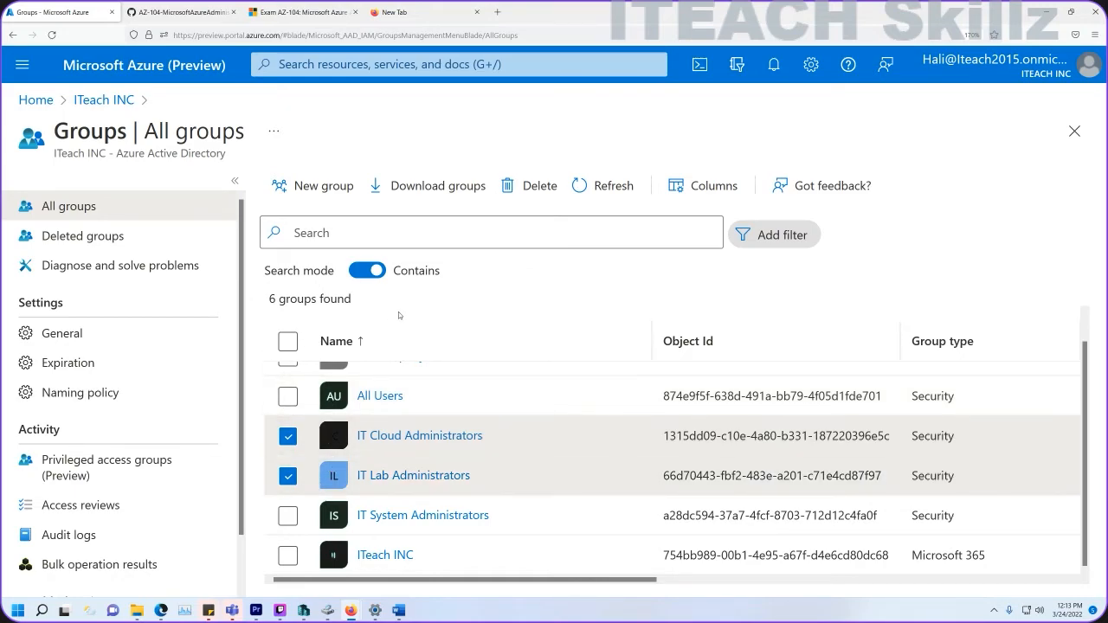
pyautogui.click(287, 516)
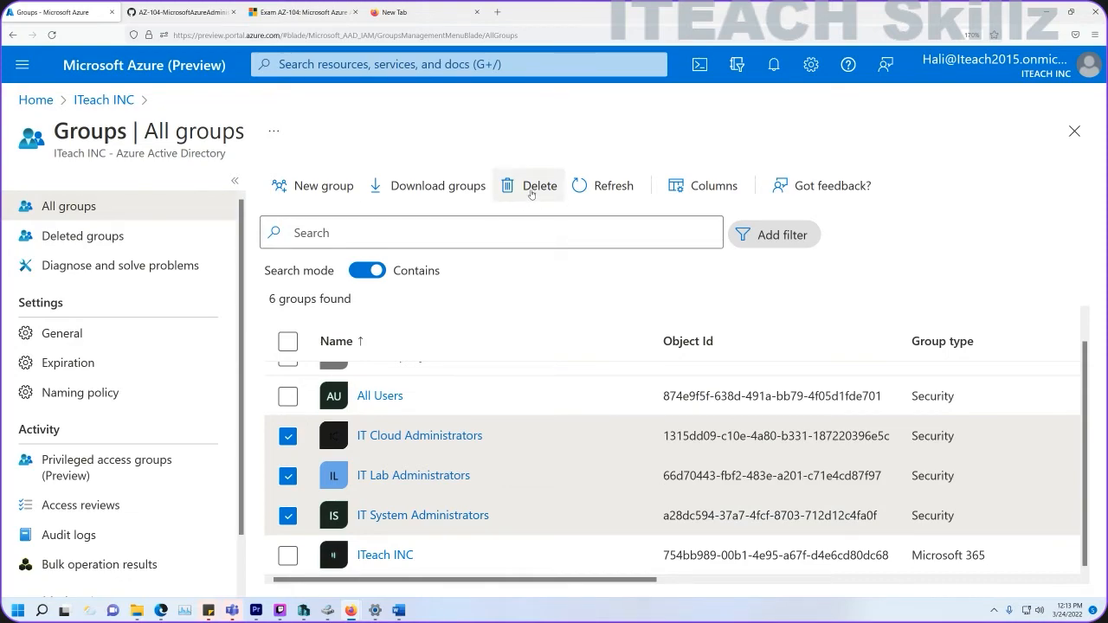
pyautogui.click(531, 191)
pyautogui.click(326, 260)
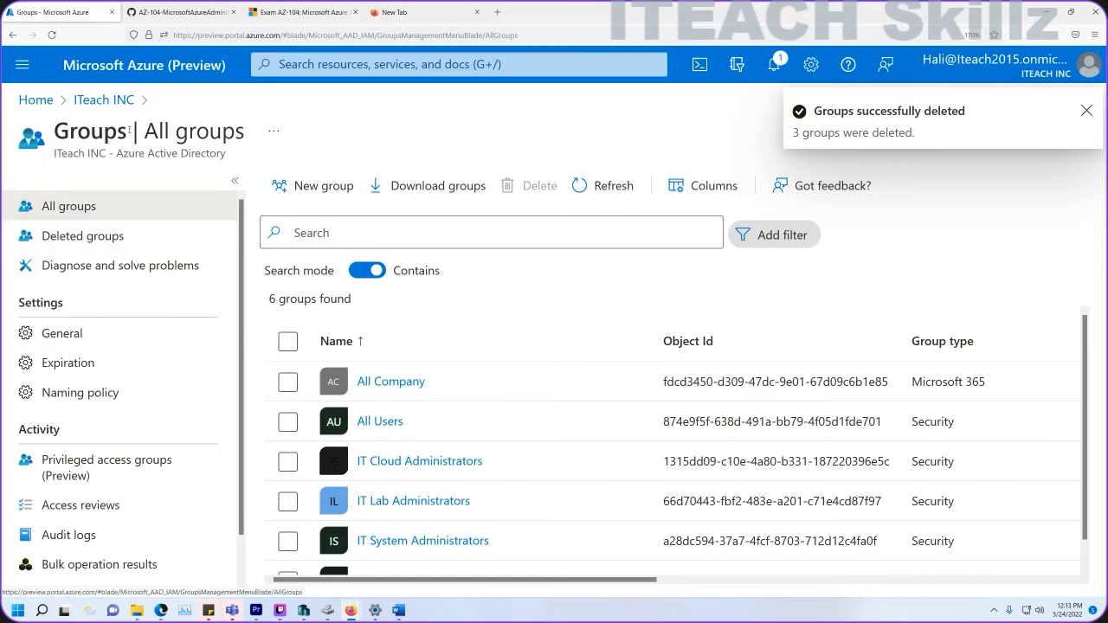
pyautogui.click(109, 102)
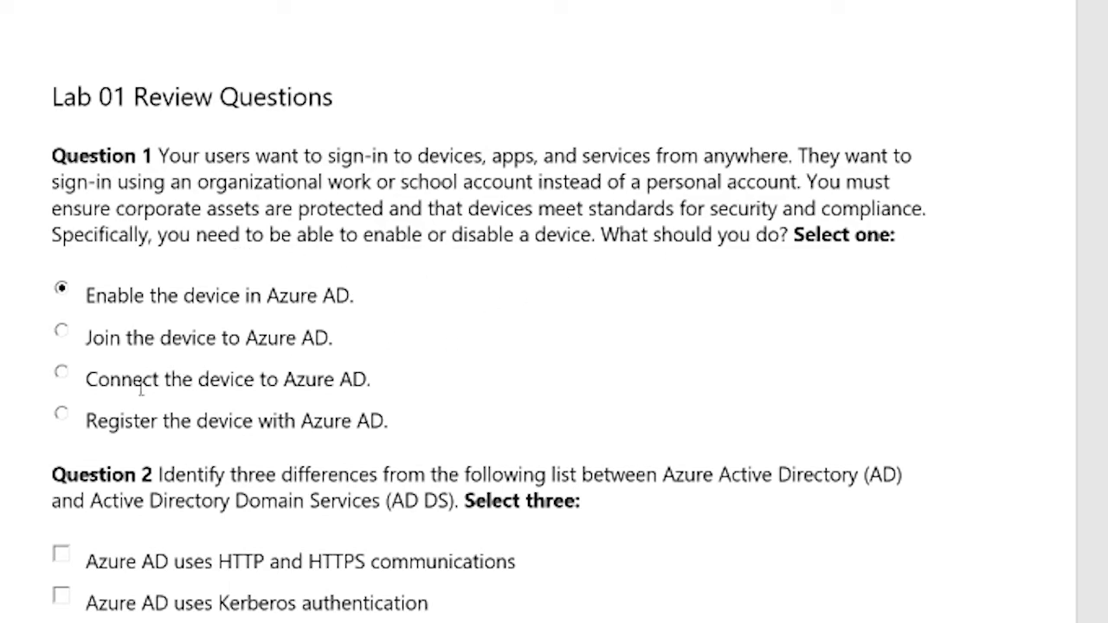
# Choose 'Join the device to Azure AD' as the answer to Question 1.
pyautogui.click(61, 331)
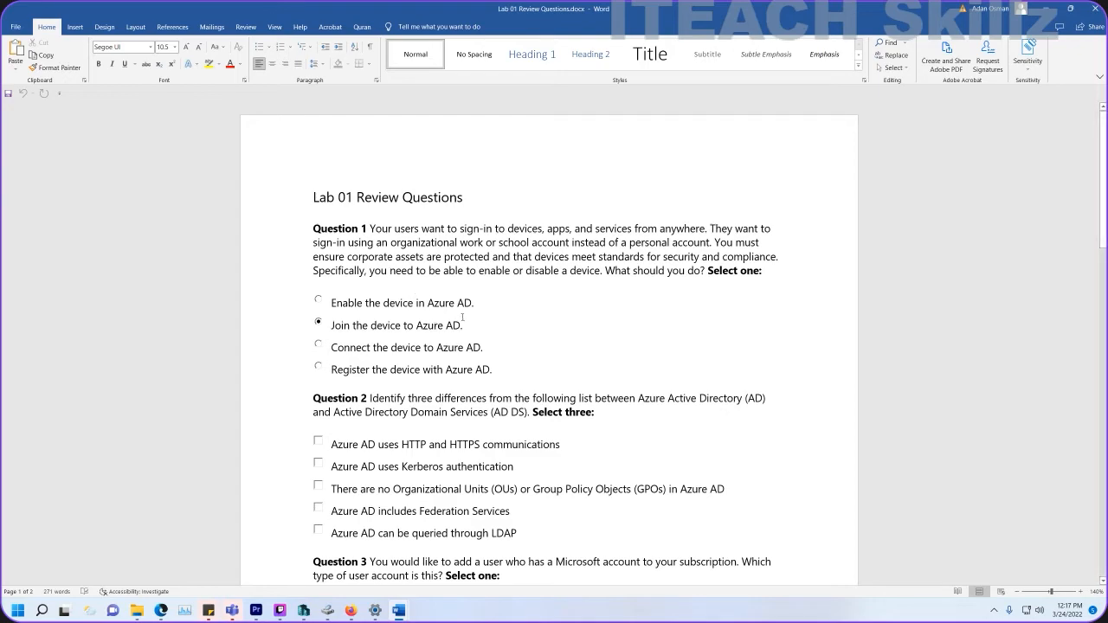
pyautogui.scroll(-1, 462, 317)
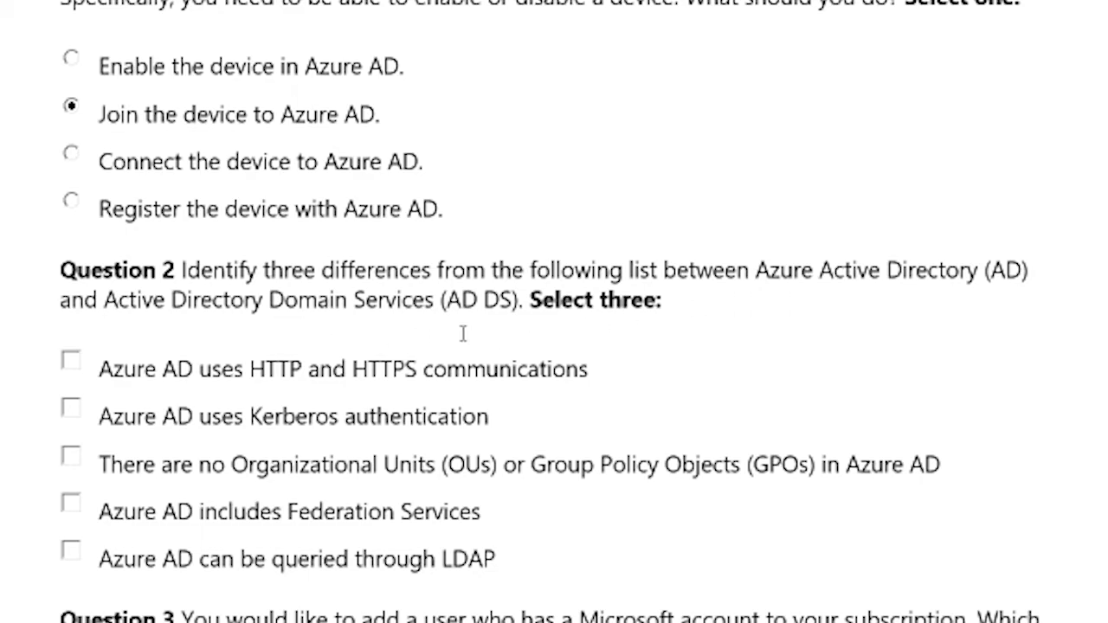
# Tick no OUs or GPOs, HTTP and HTTPS, and Federation Services for Question 2.
pyautogui.moveTo(448, 304); pyautogui.dragTo(215, 304)
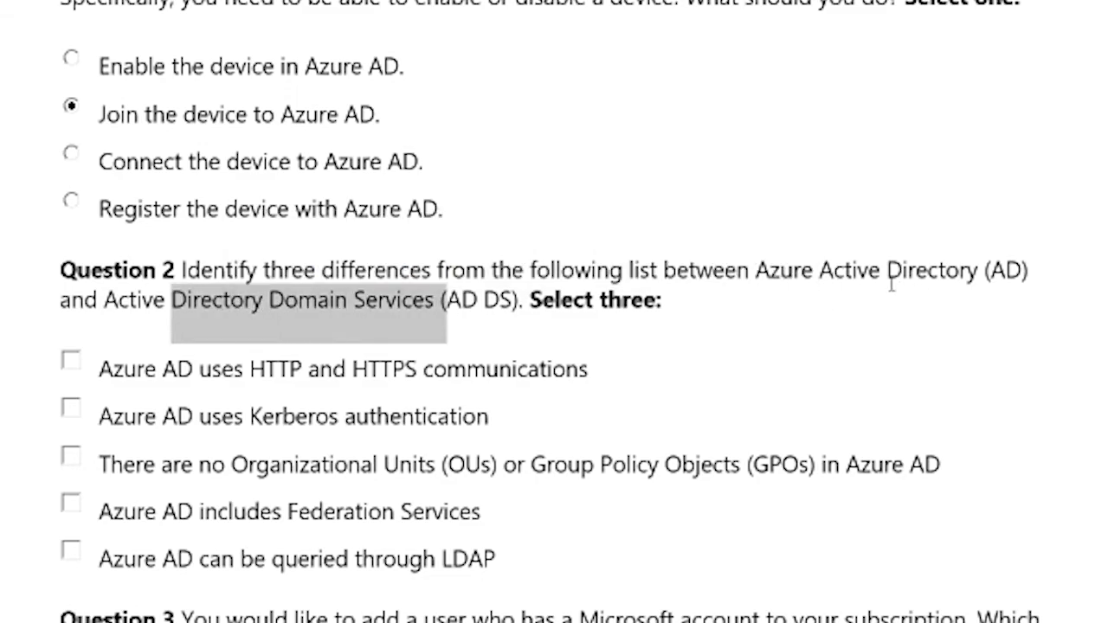
pyautogui.moveTo(756, 271); pyautogui.dragTo(1025, 274)
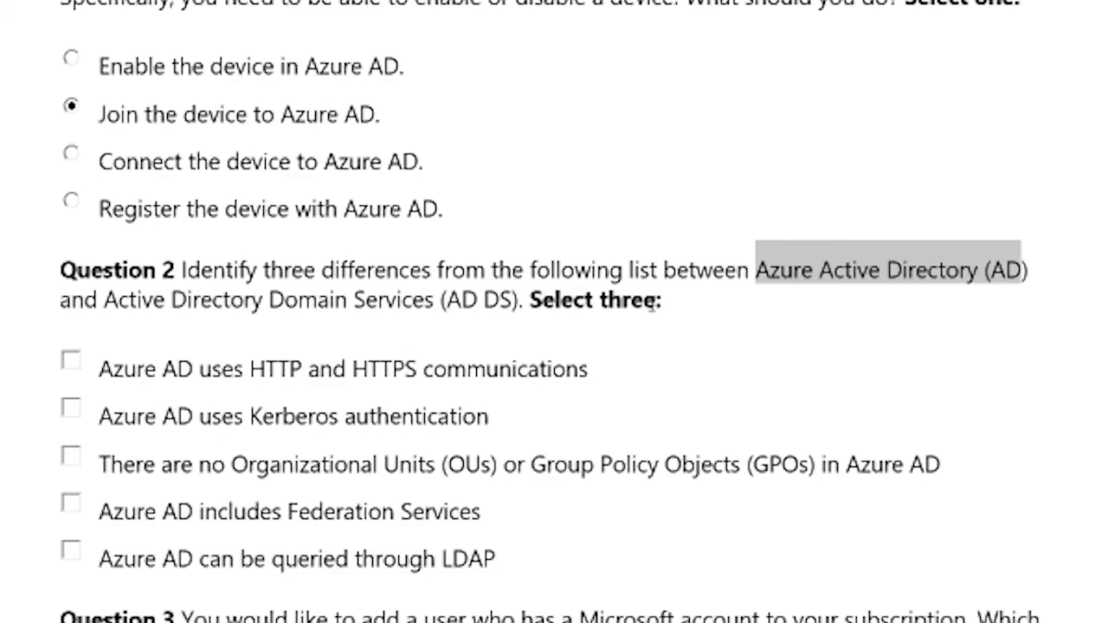
pyautogui.moveTo(529, 298); pyautogui.dragTo(645, 301)
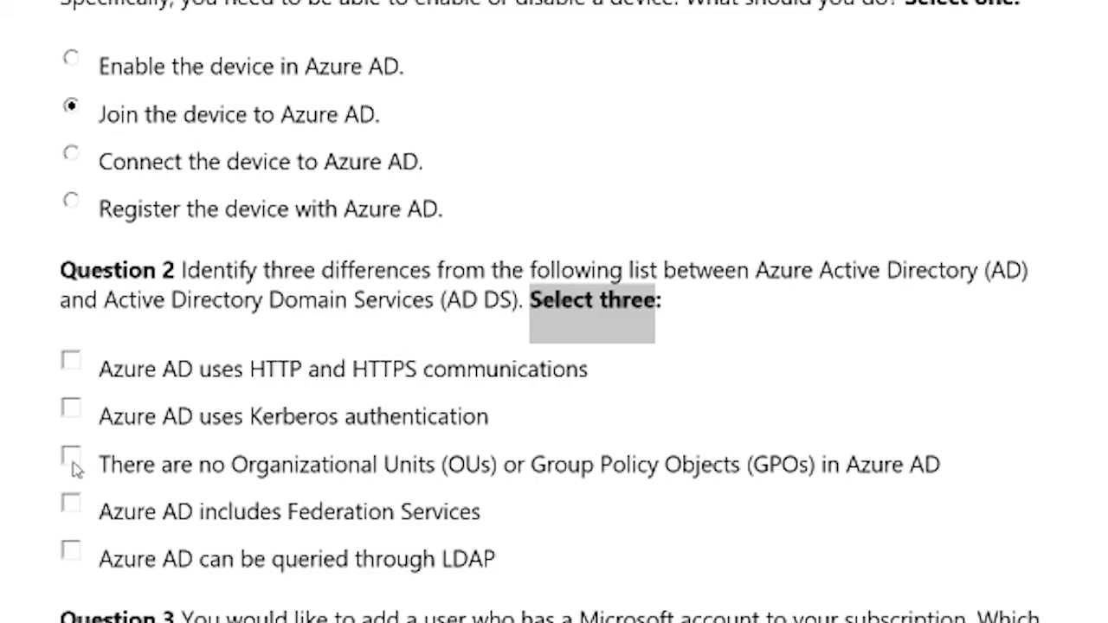
pyautogui.click(72, 460)
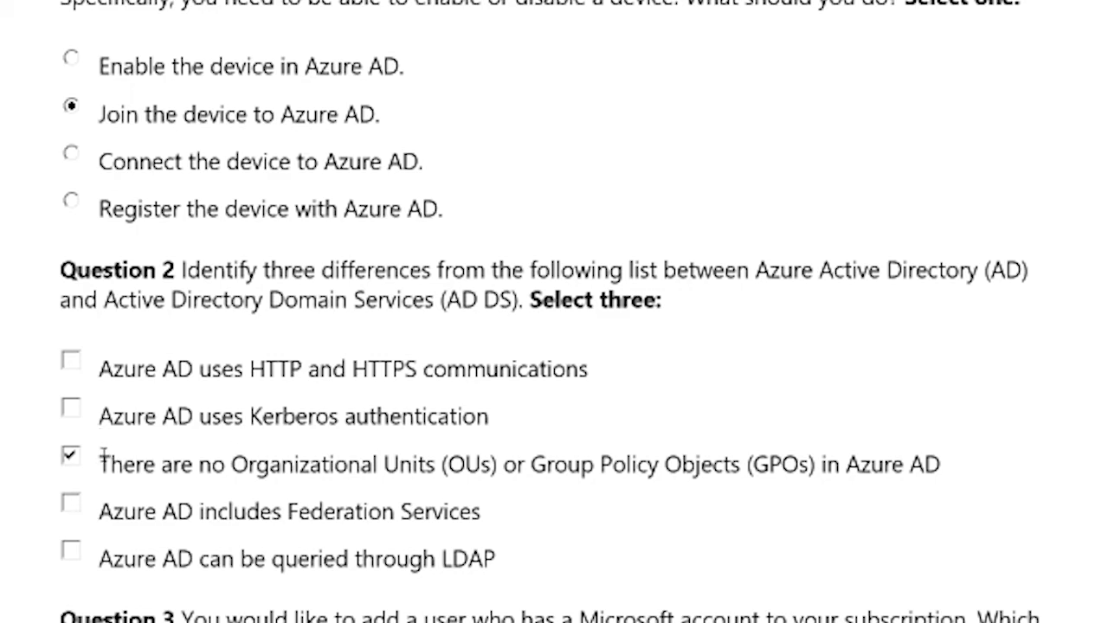
pyautogui.click(75, 364)
pyautogui.click(71, 504)
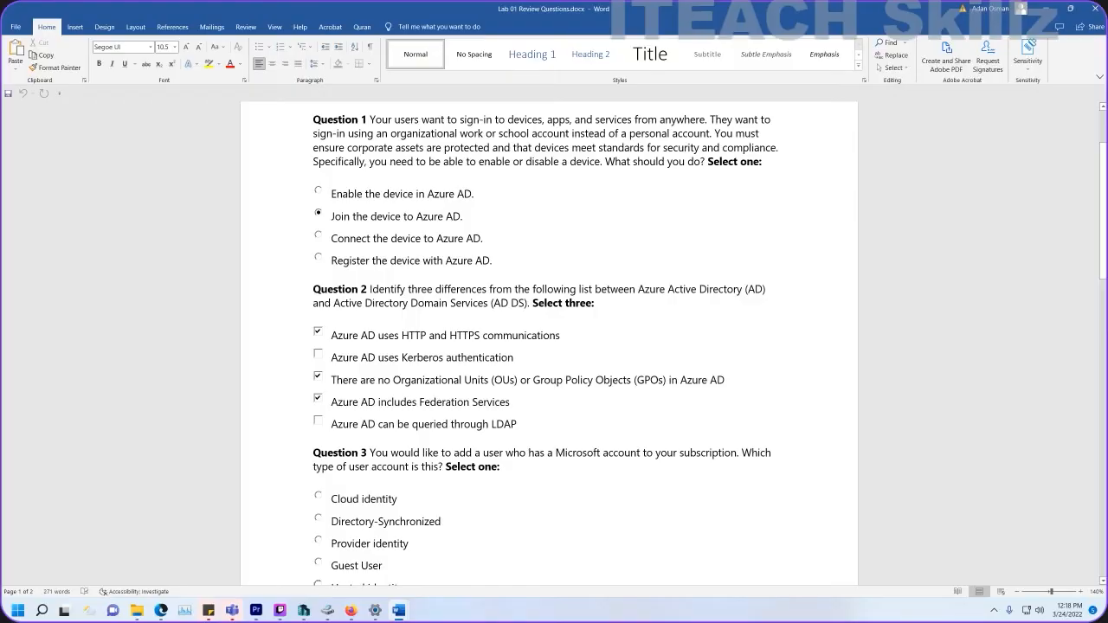
pyautogui.scroll(-3, 554, 346)
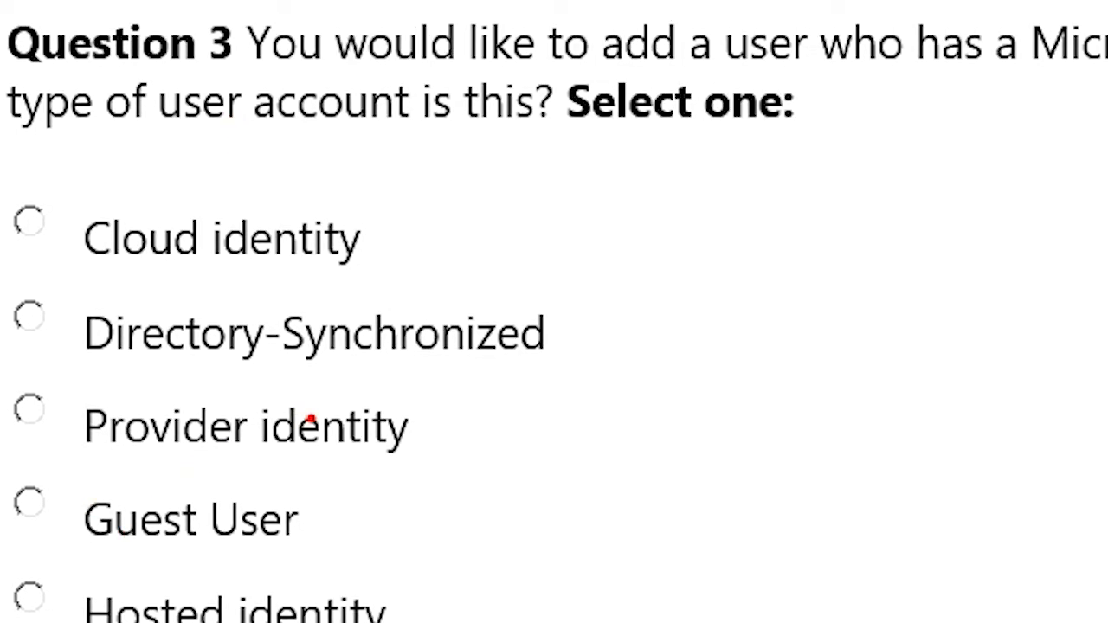
# Select the Guest User option as Question 3's answer.
pyautogui.moveTo(305, 519); pyautogui.dragTo(619, 523)
pyautogui.click(35, 501)
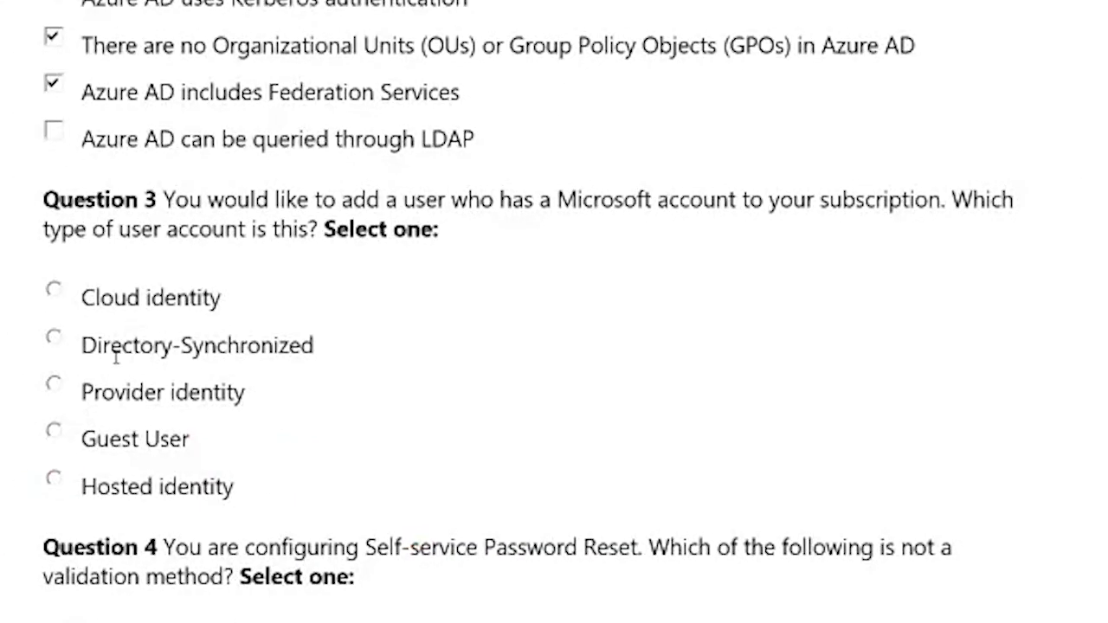
pyautogui.click(68, 438)
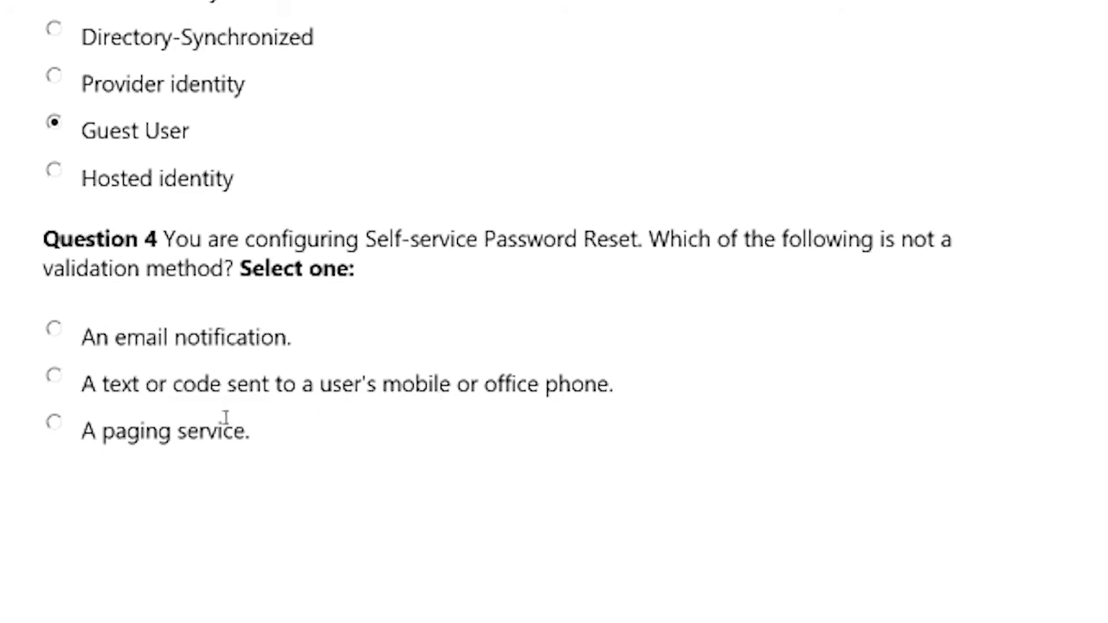
pyautogui.scroll(-3, 210, 423)
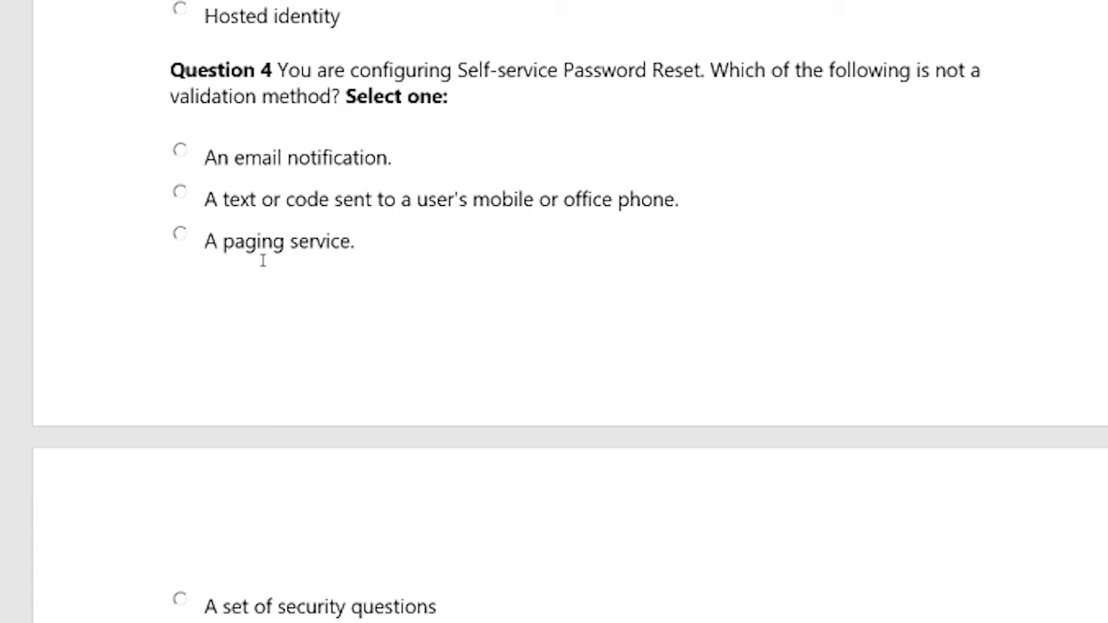
# Answer Question 4 with 'A paging service'.
pyautogui.click(180, 235)
pyautogui.scroll(-4, 285, 294)
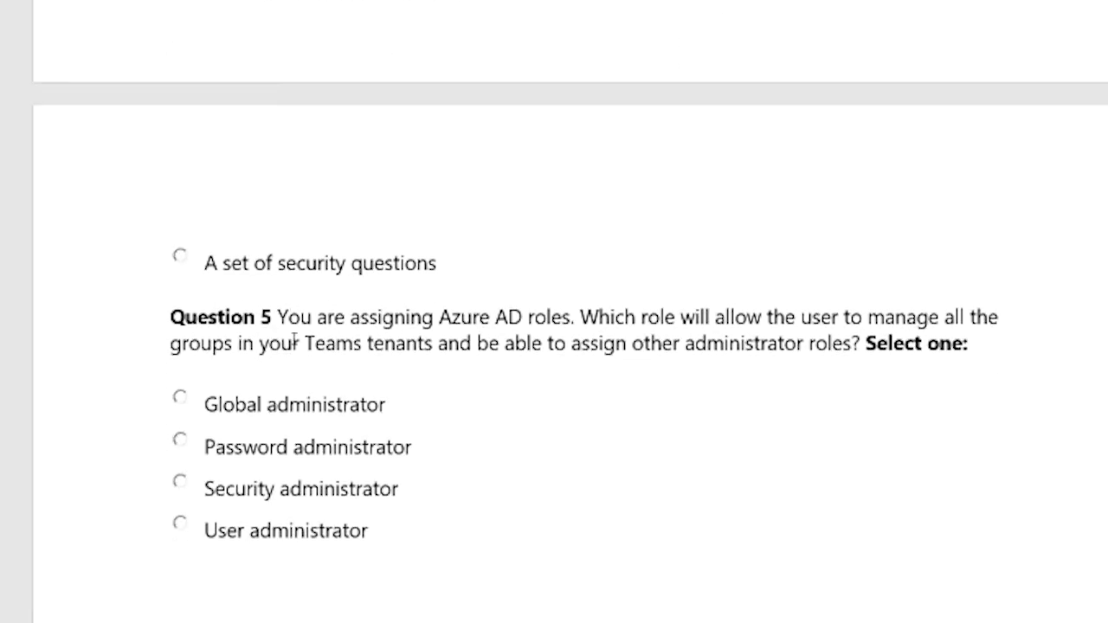
pyautogui.scroll(-2, 302, 368)
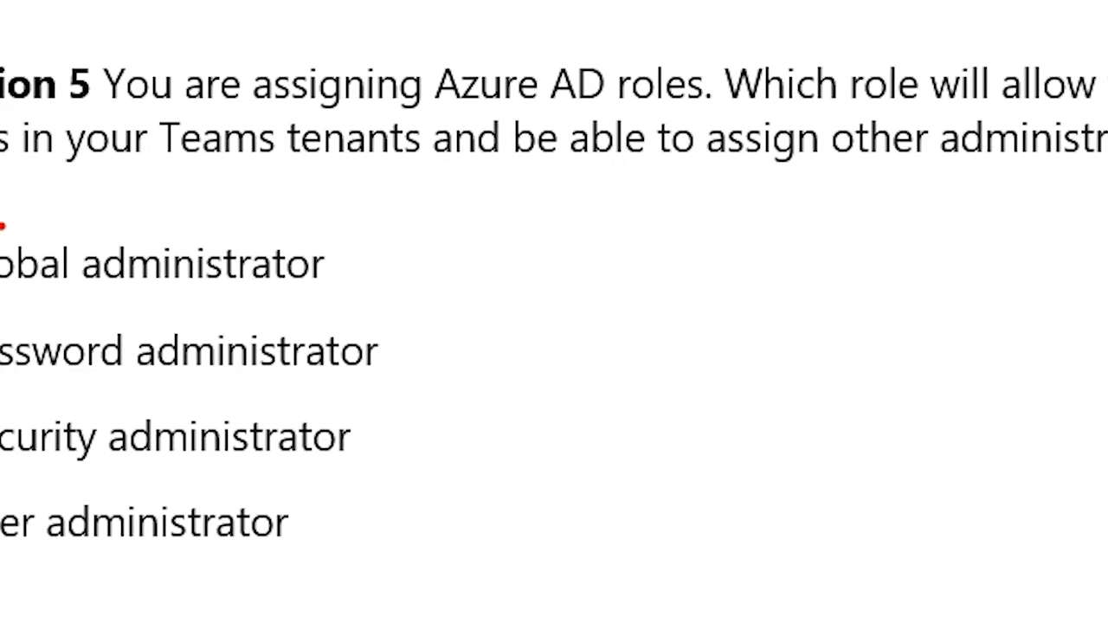
# Answer Question 5 on Azure AD roles with 'Global administrator'.
pyautogui.moveTo(11, 256)
pyautogui.mouseDown()
pyautogui.moveTo(138, 242)
pyautogui.moveTo(181, 212)
pyautogui.mouseUp()
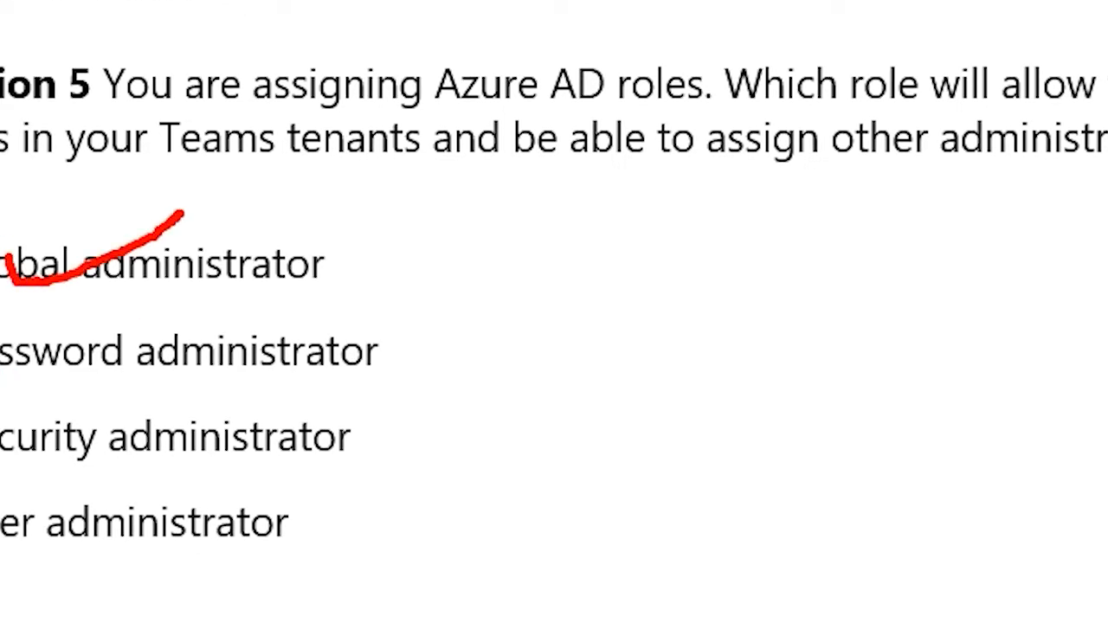
pyautogui.press('Escape')
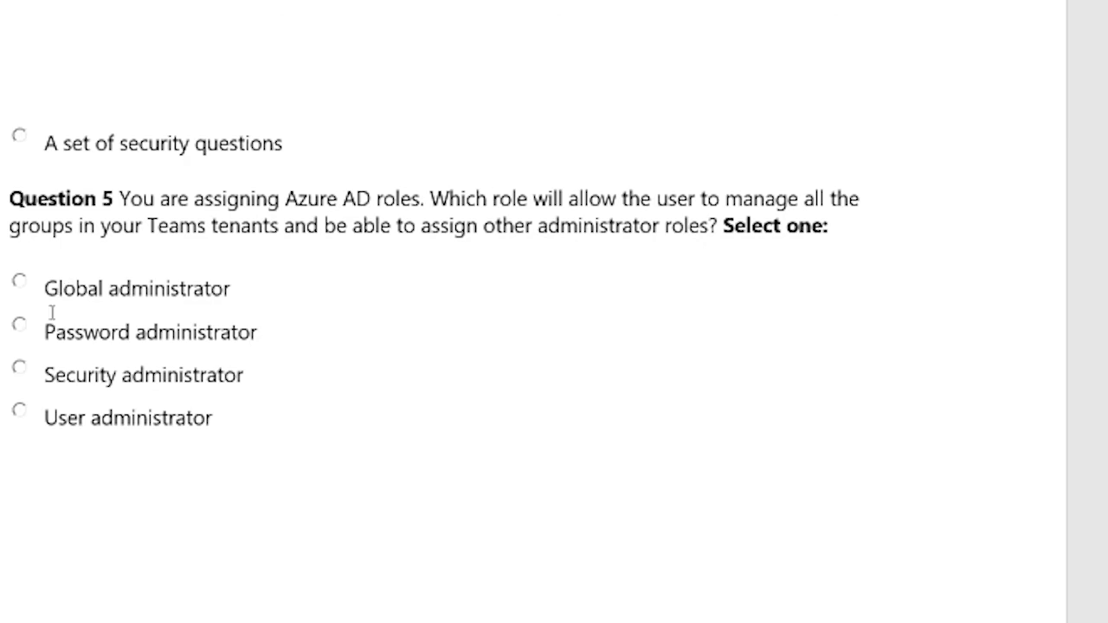
pyautogui.click(20, 283)
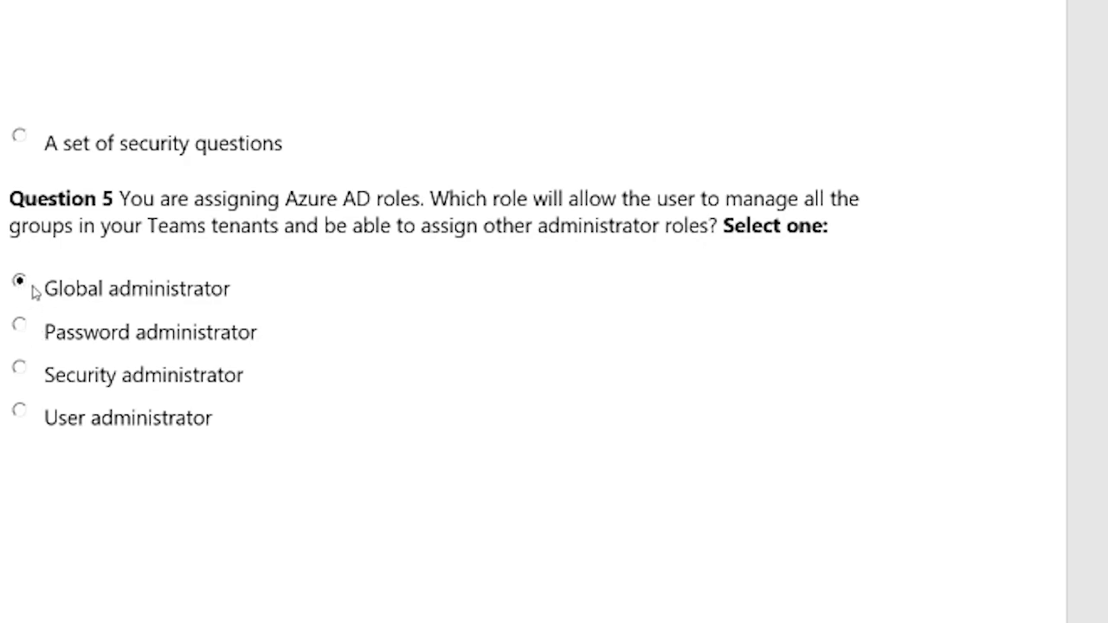